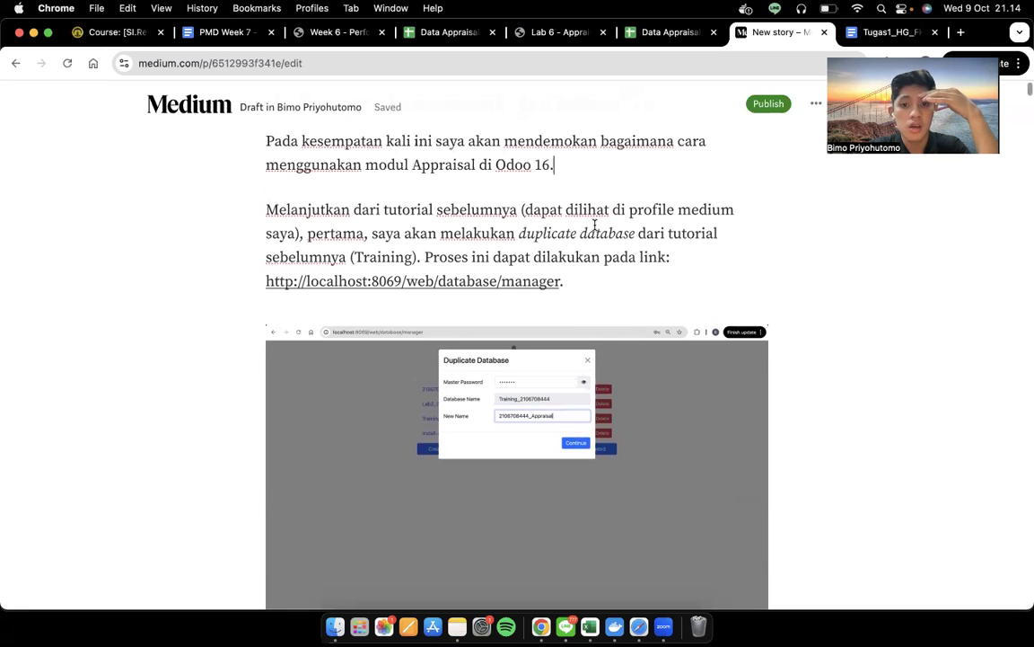
Scroll down the Medium tutorial draft
scroll(595, 224, down, 2)
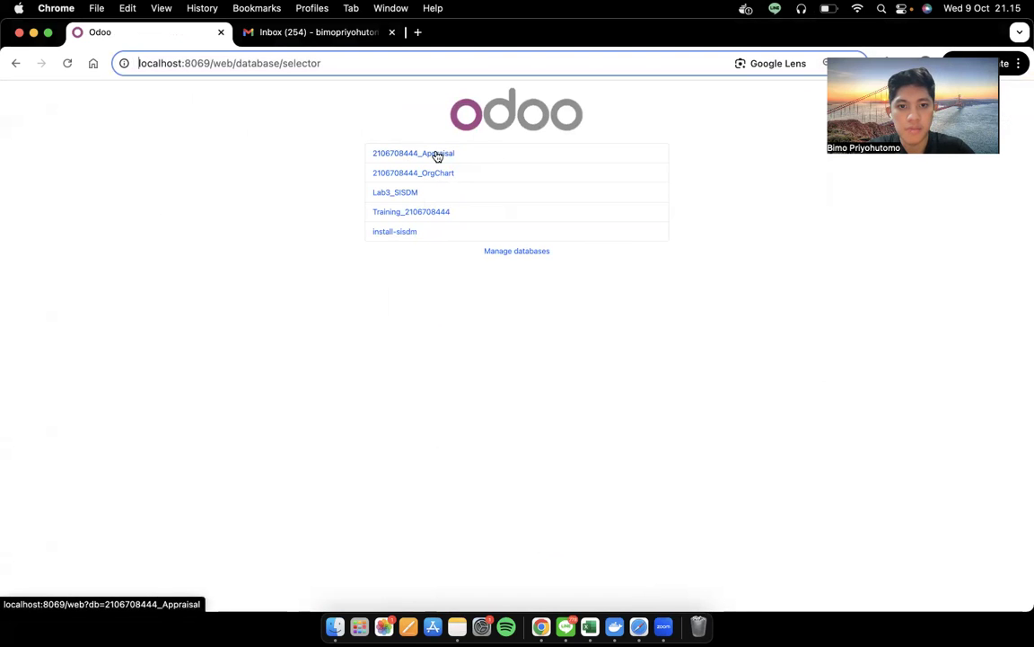
click(437, 154)
key(ctrl+Left)
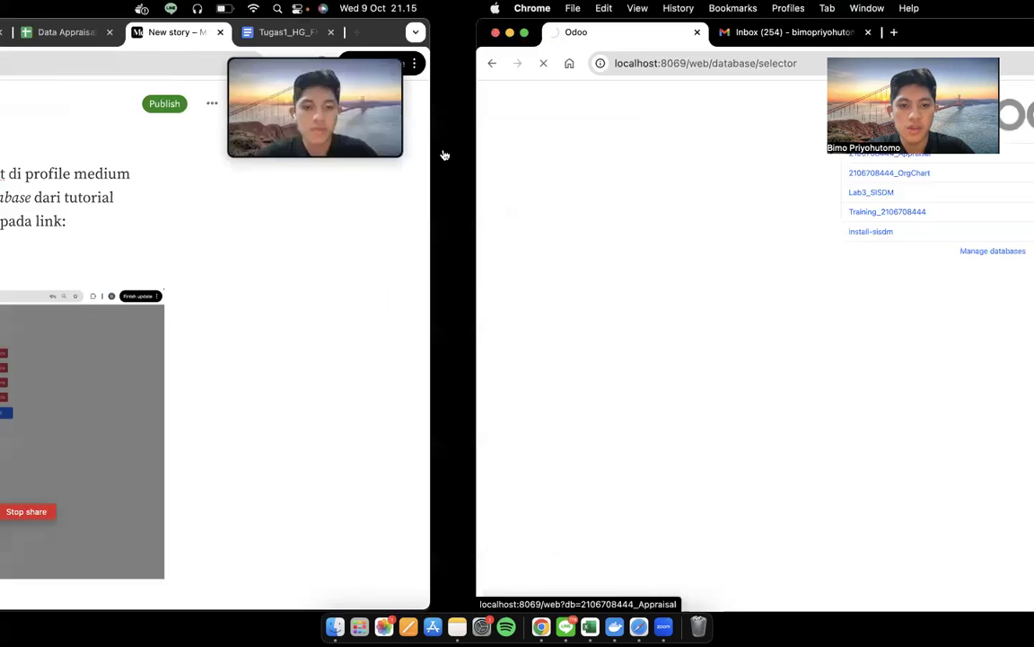
key(ctrl+Right)
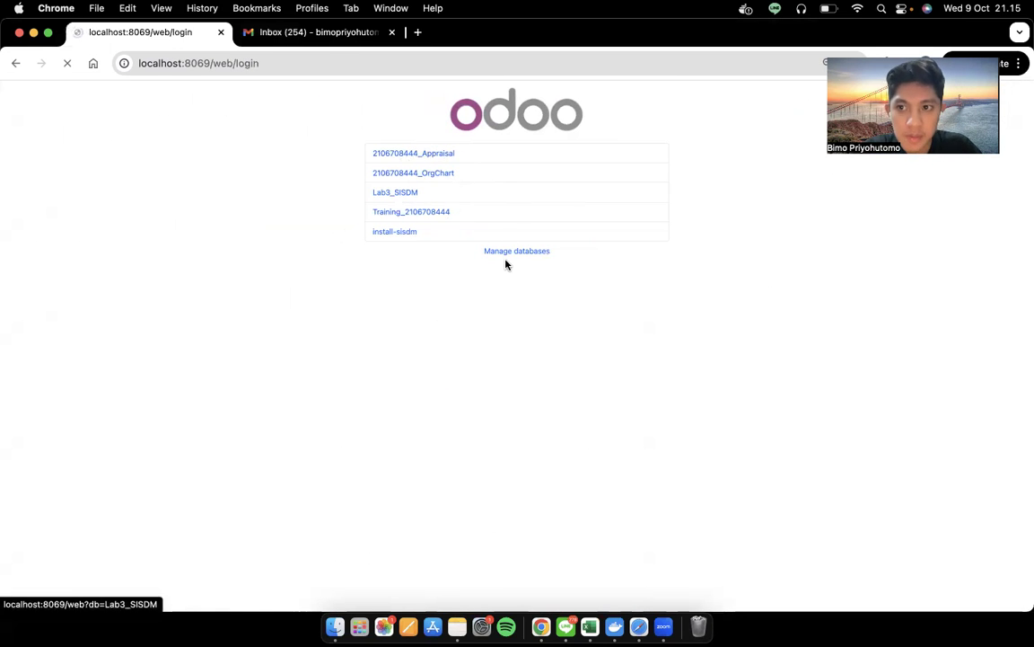
key(ctrl+Up)
click(858, 299)
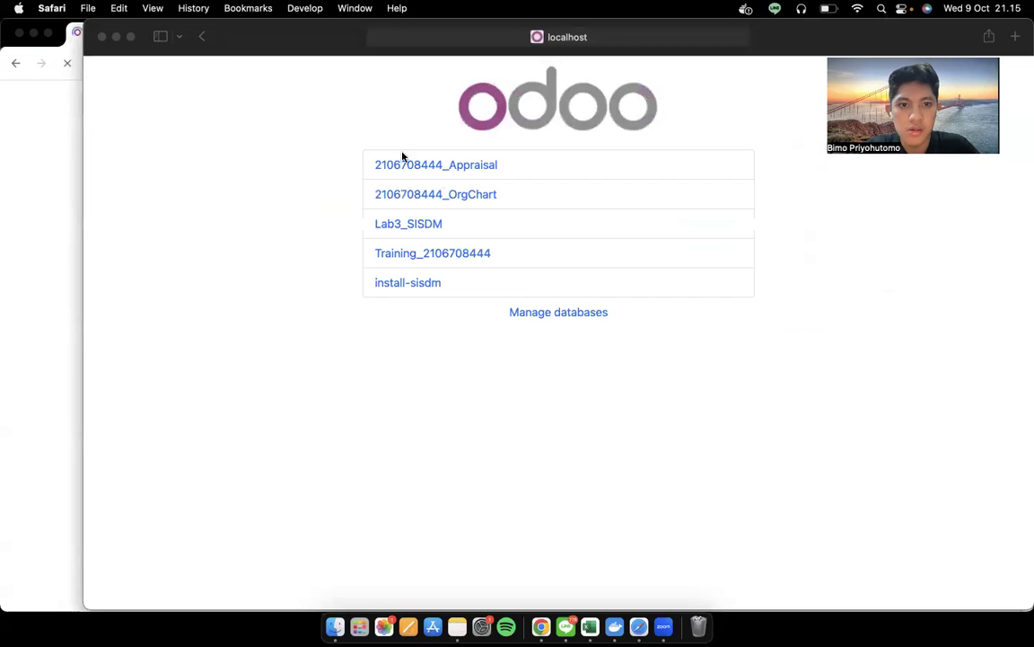
click(468, 169)
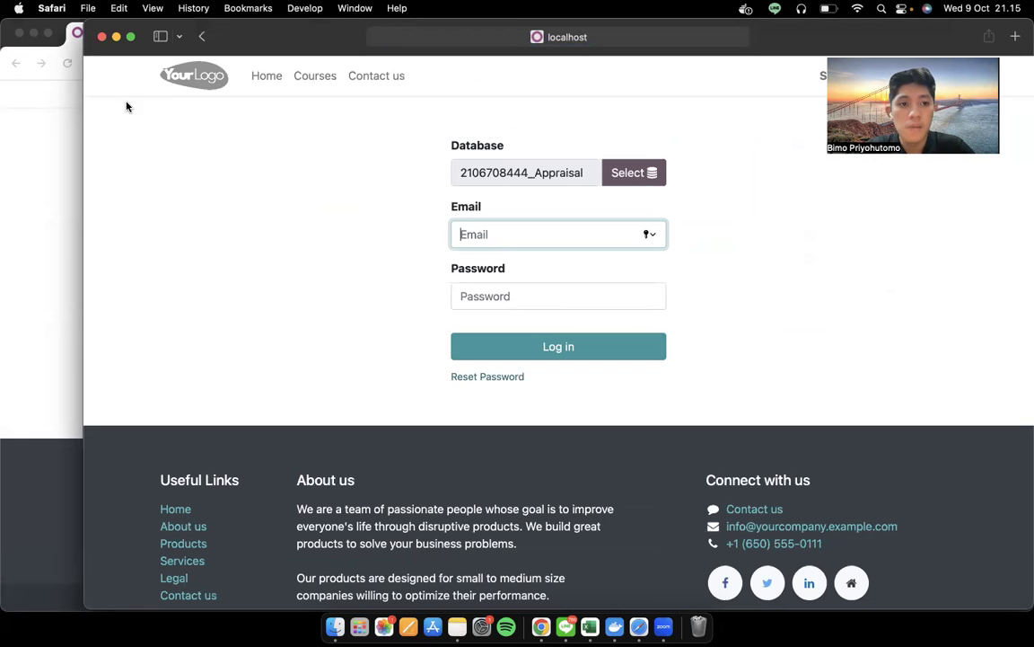
Return to the Medium draft and scroll to its HRMS module installation section
click(40, 196)
key(ctrl+Left)
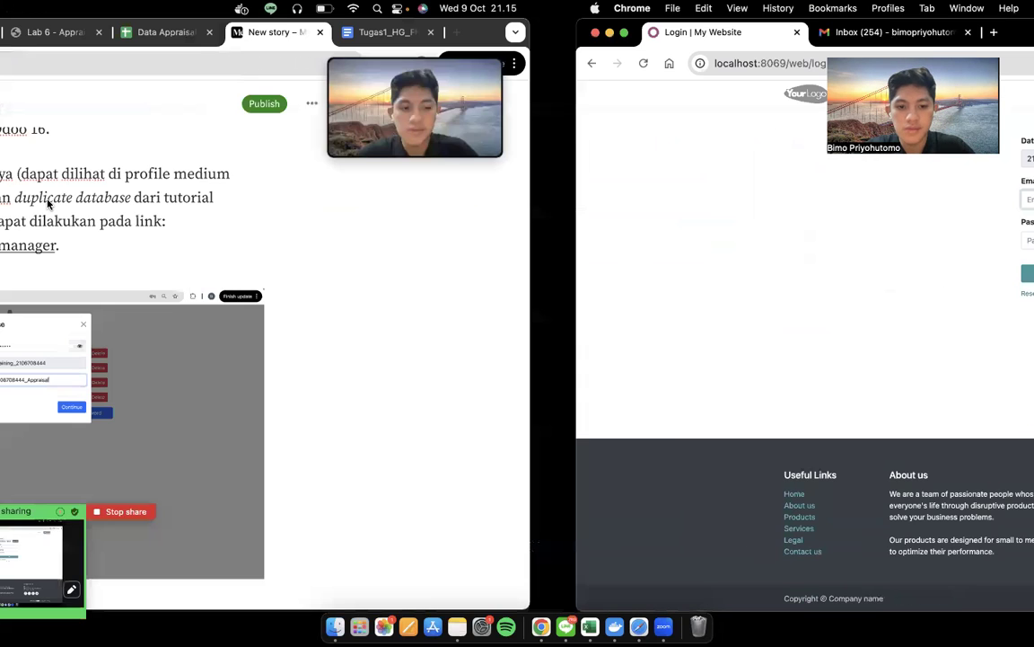
scroll(455, 420, down, 3)
scroll(455, 421, down, 4)
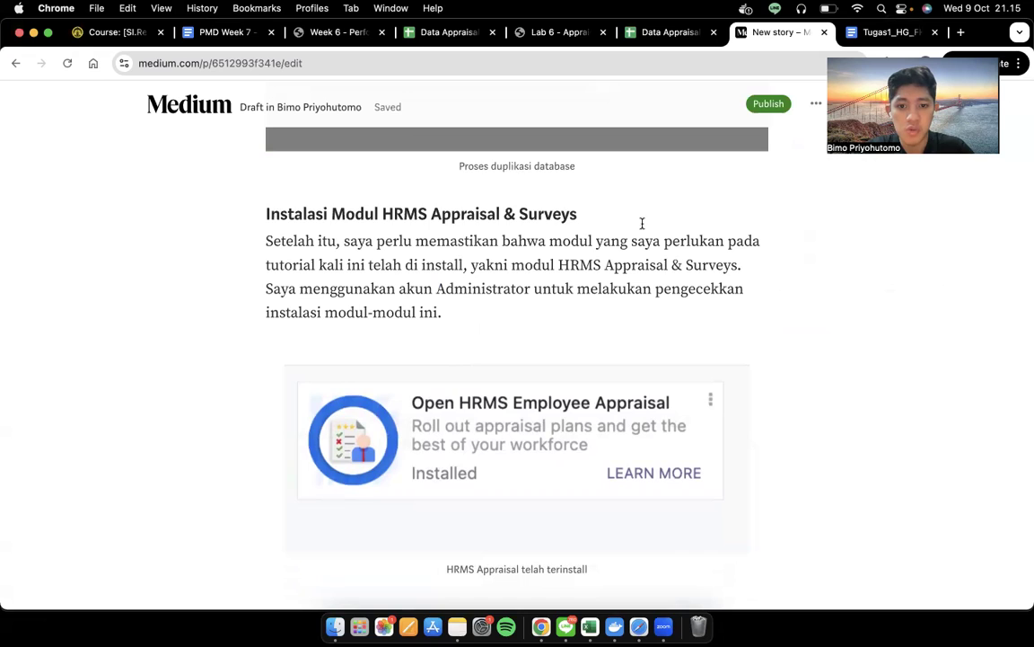
Scroll further through the Medium draft, then bring the Safari Odoo login page forward
scroll(642, 224, down, 3)
scroll(675, 241, down, 1)
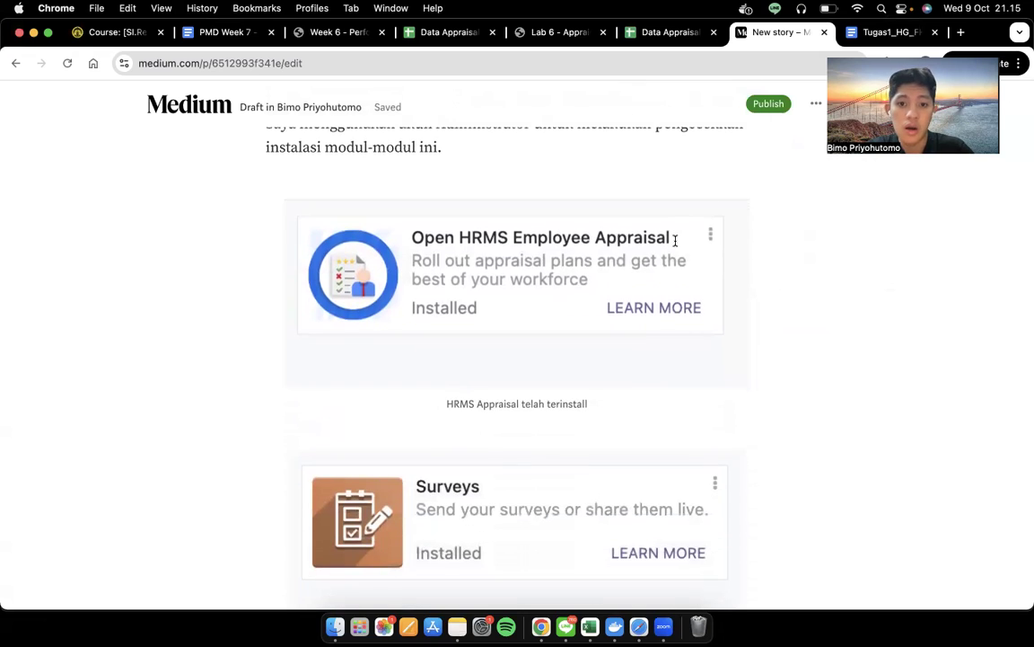
scroll(675, 240, down, 2)
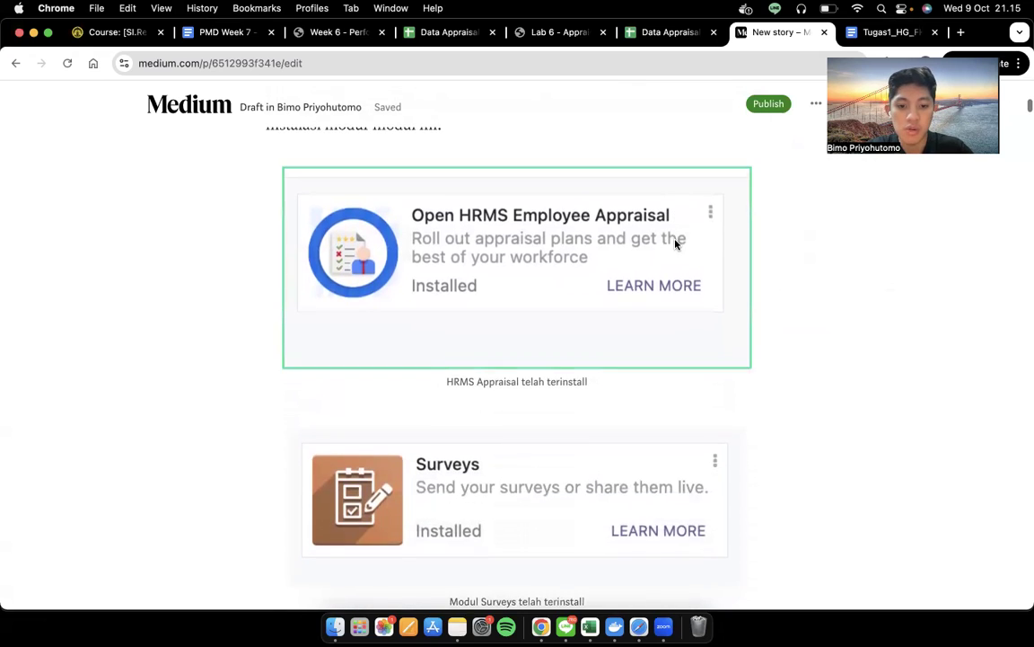
key(ctrl+Right)
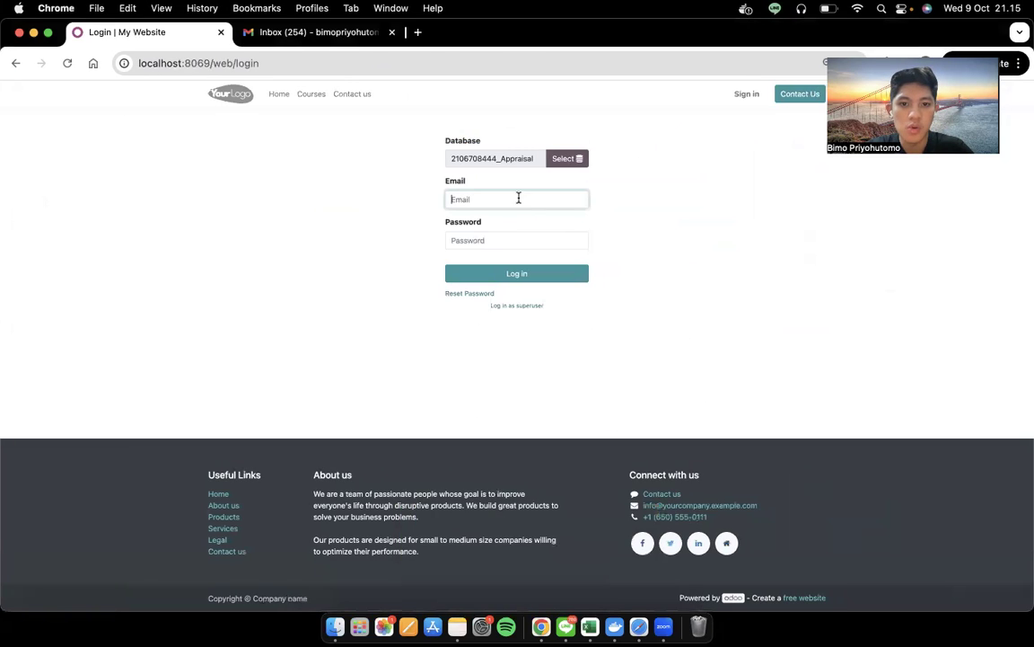
key(ctrl+Up)
click(787, 424)
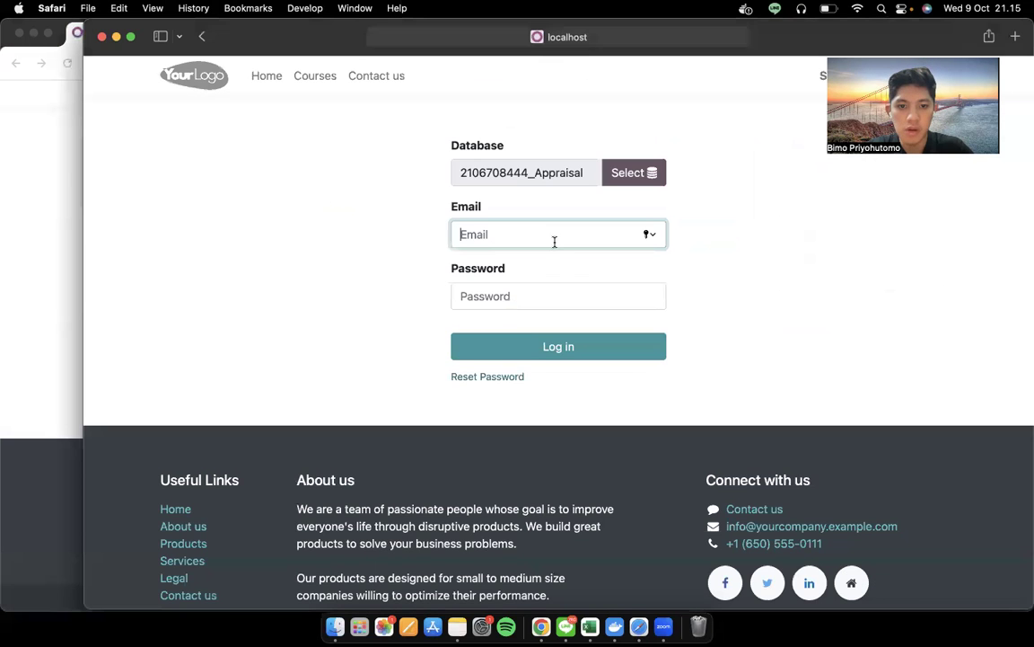
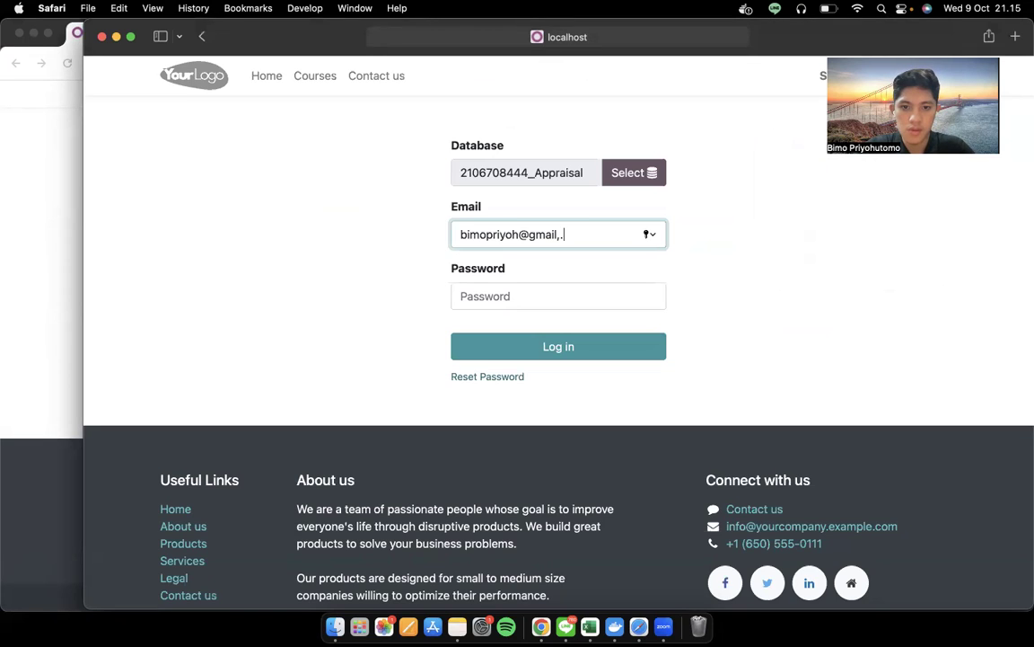
Log in with the admin e-mail and password, declining to save the password
key(Tab)
text(•••••••••••••••)
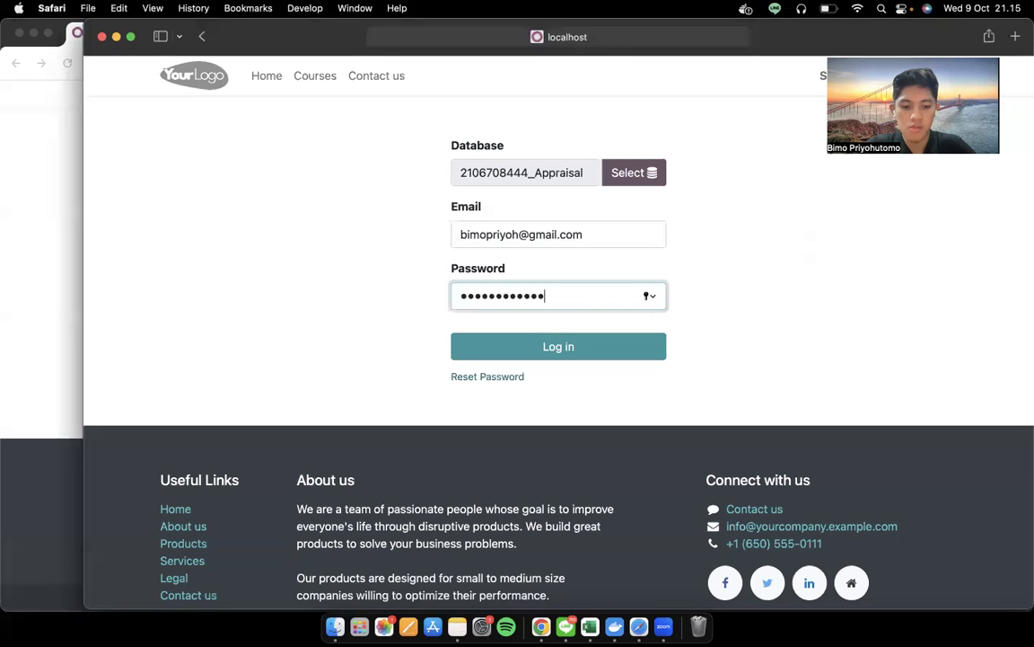
key(Return)
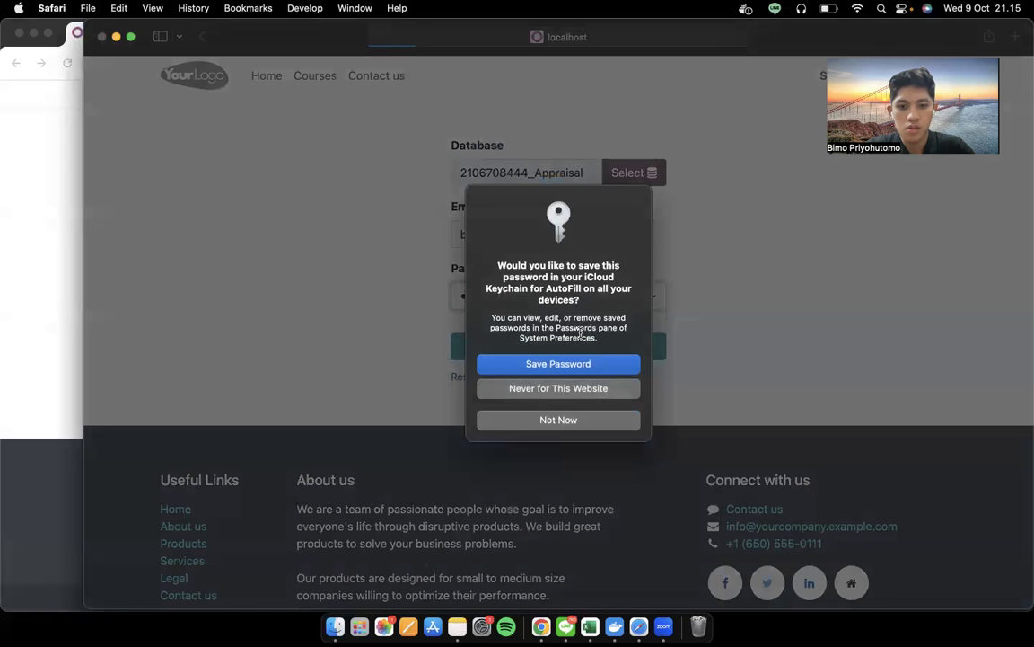
click(558, 420)
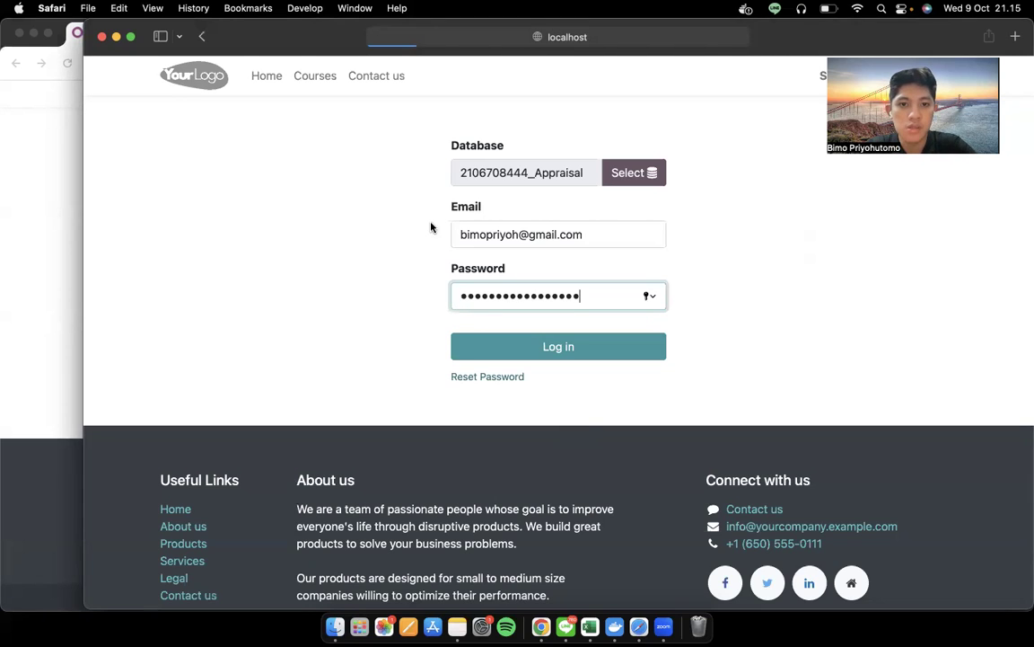
Check the HRMS Appraisal screenshot in the Medium draft, then bring up Odoo's apps menu
key(ctrl+Left)
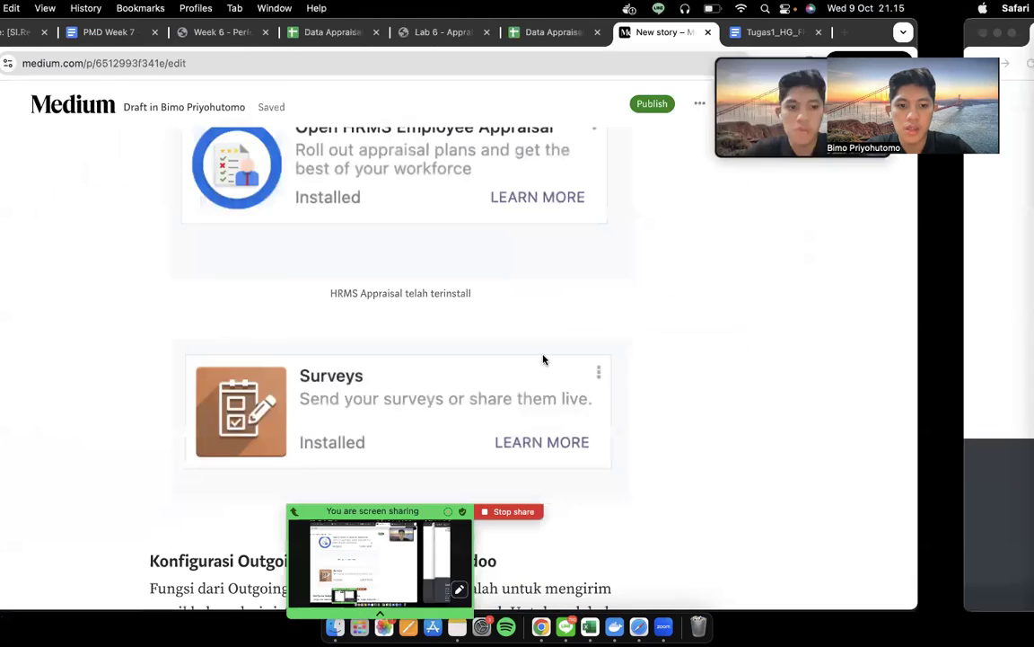
click(560, 236)
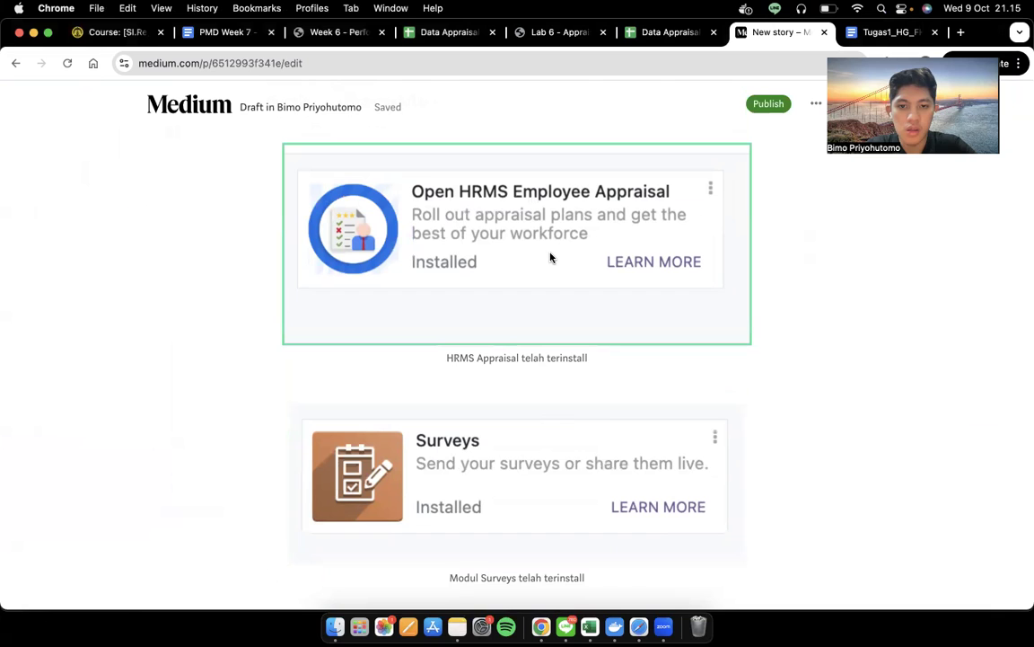
key(ctrl+Right)
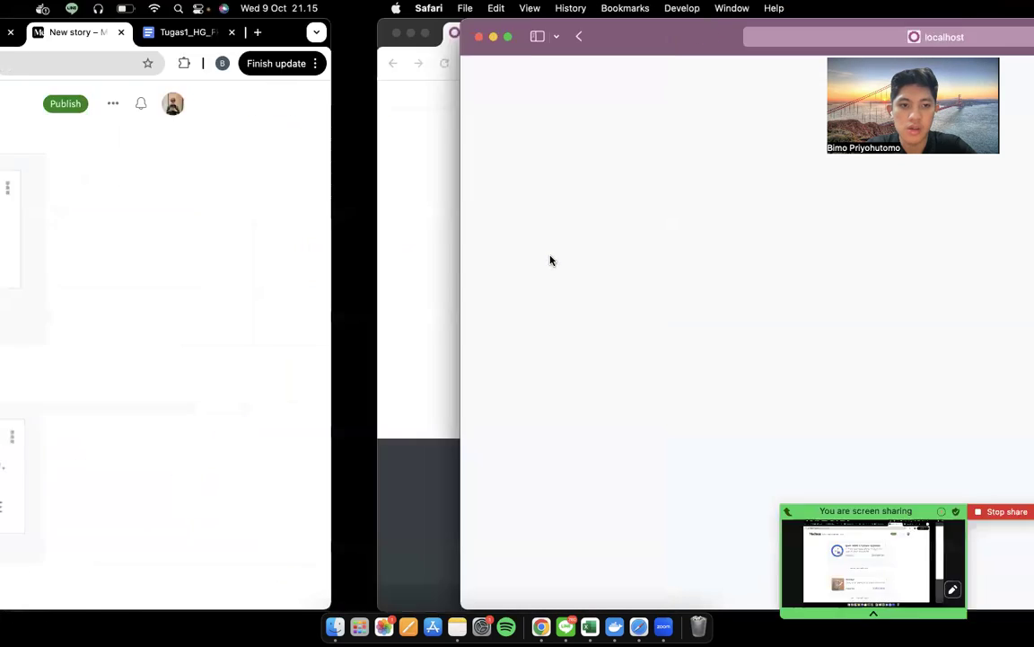
click(100, 71)
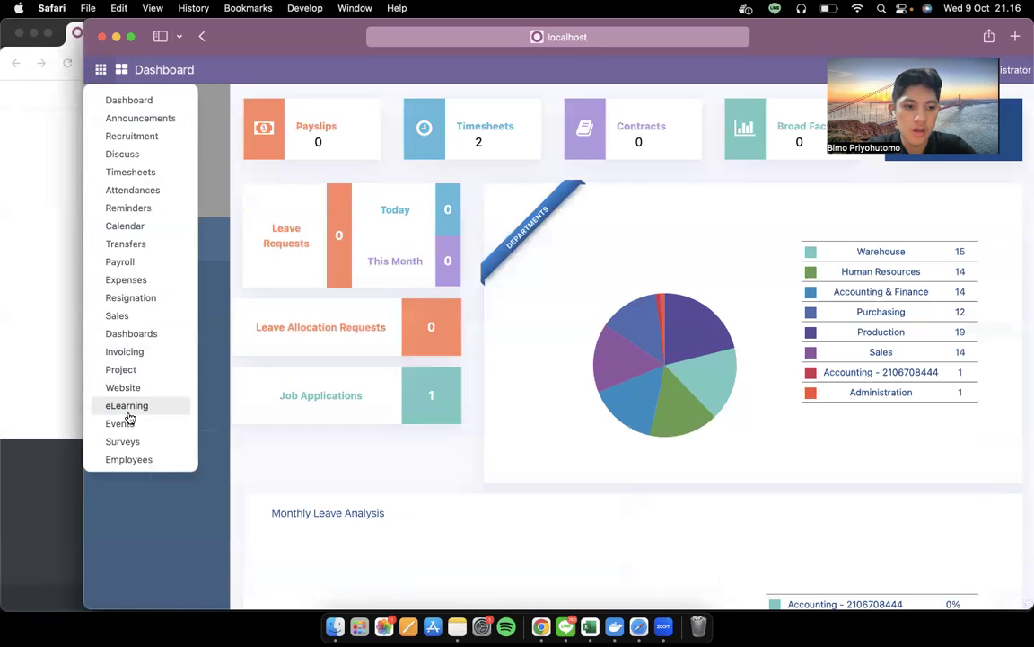
Open the Surveys app, then the Apps module manager
scroll(135, 413, down, 3)
click(161, 396)
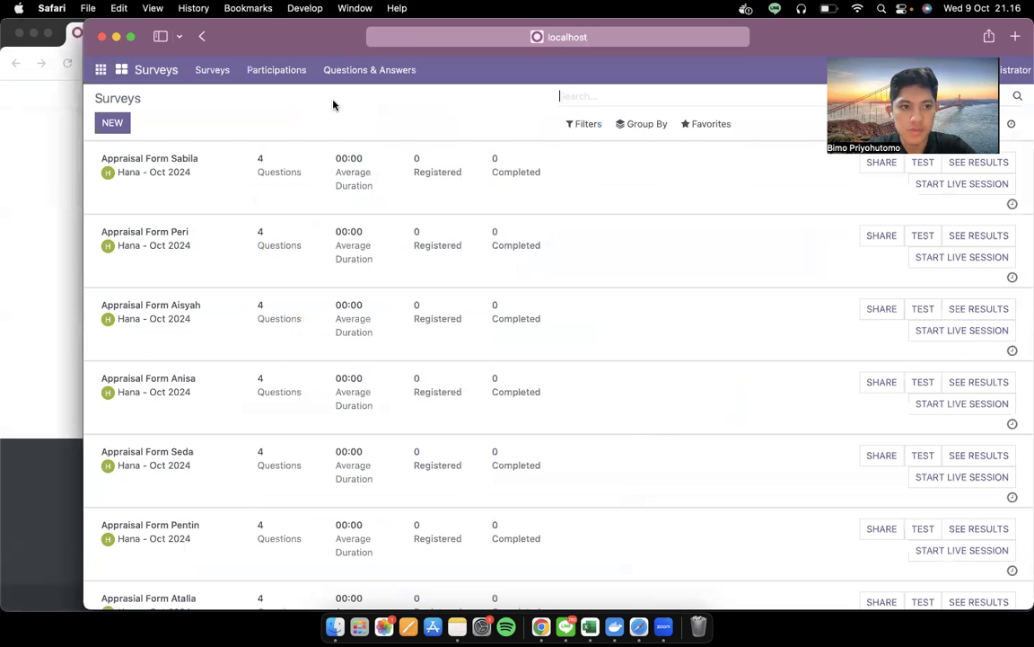
click(100, 69)
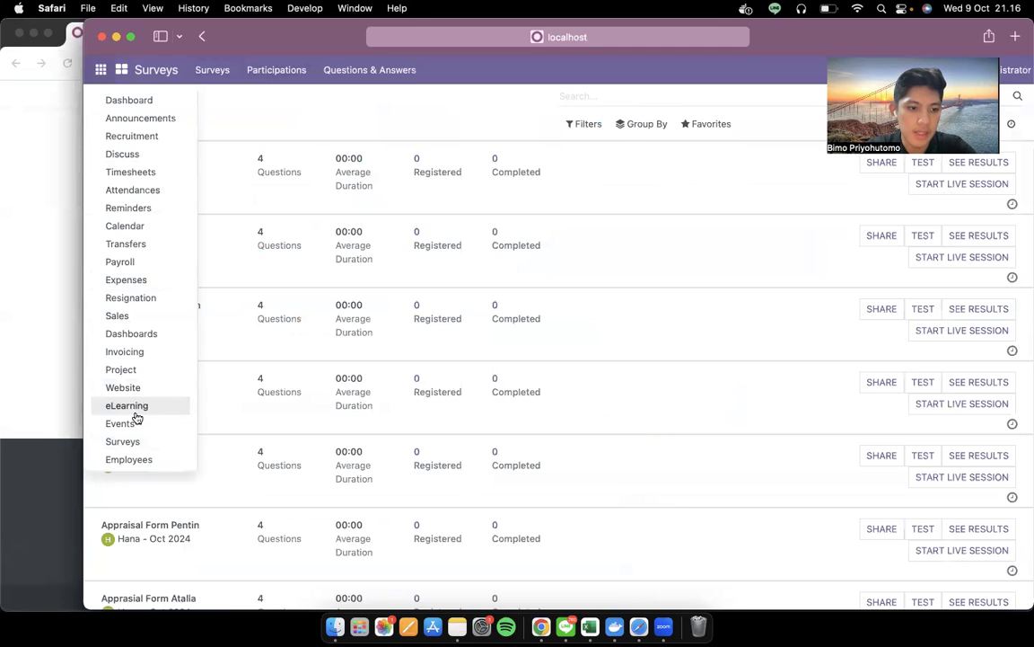
scroll(136, 419, down, 3)
click(144, 441)
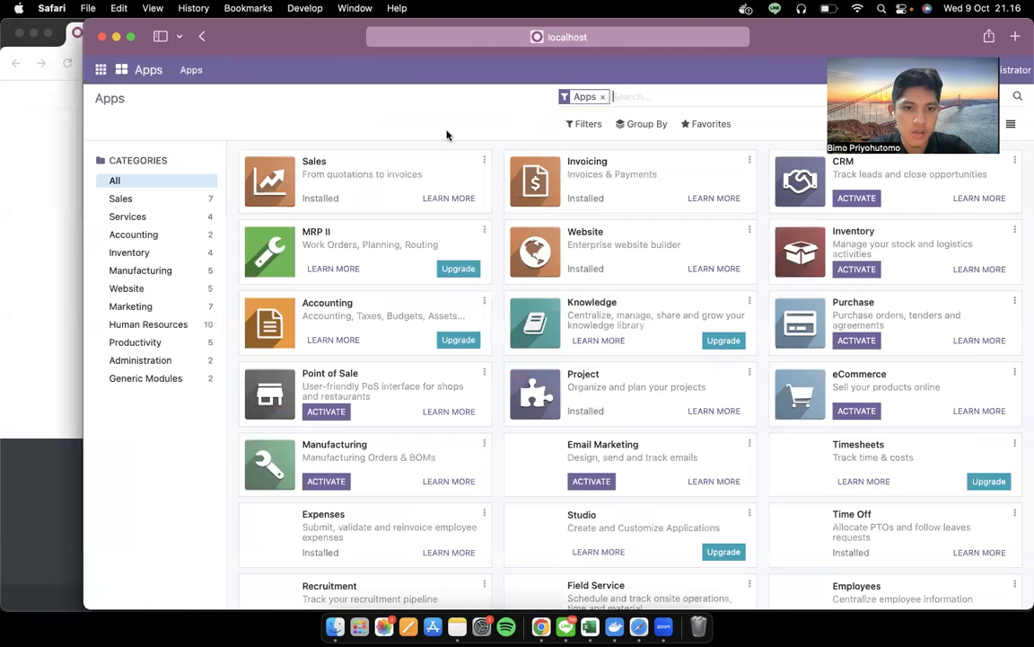
Remove the Apps filter and search modules for 'appraisal'
click(605, 97)
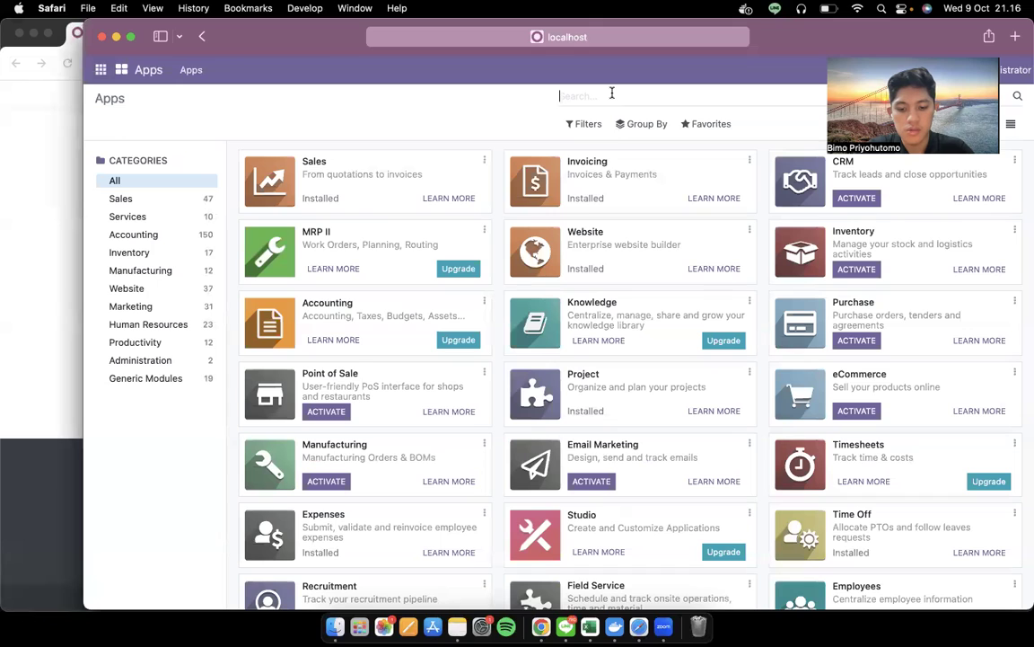
text(appraisal)
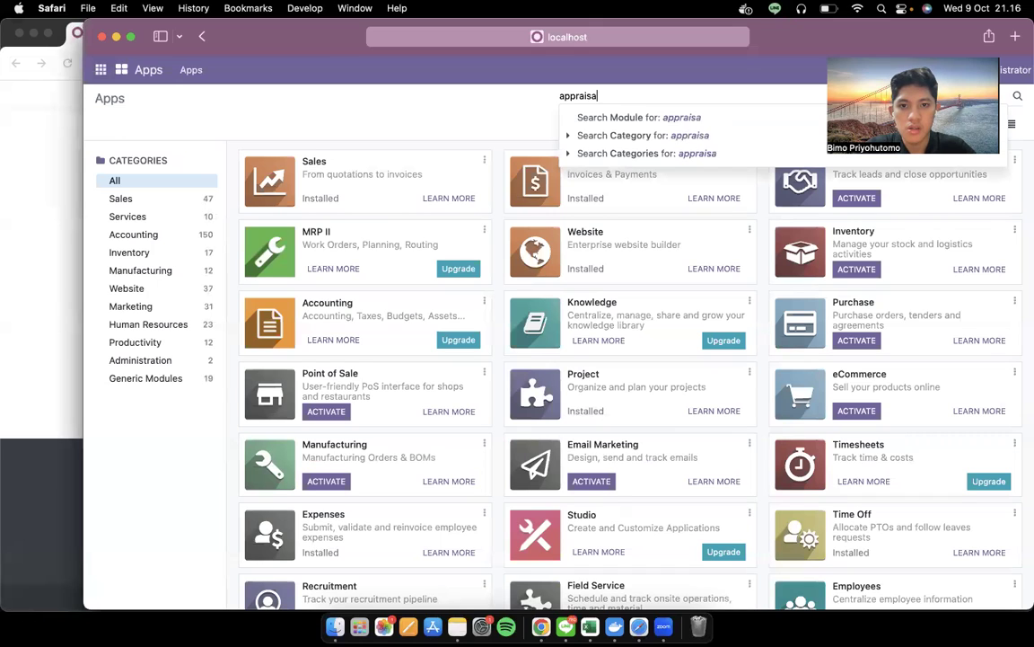
key(Return)
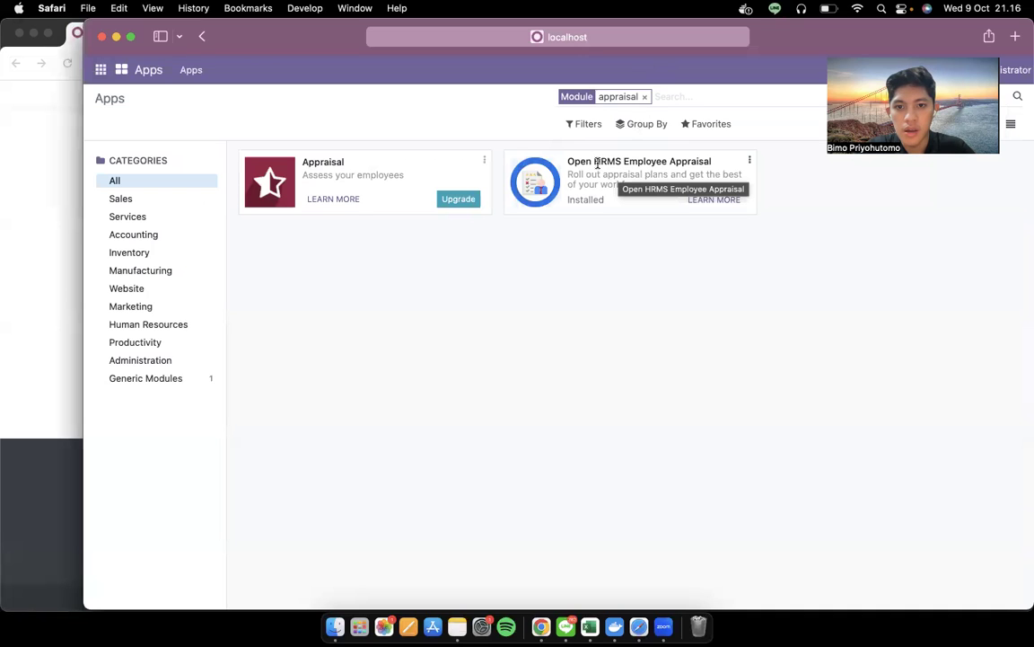
Replace the search with 'surveys' to confirm the Surveys module is installed
click(644, 96)
text(survehys)
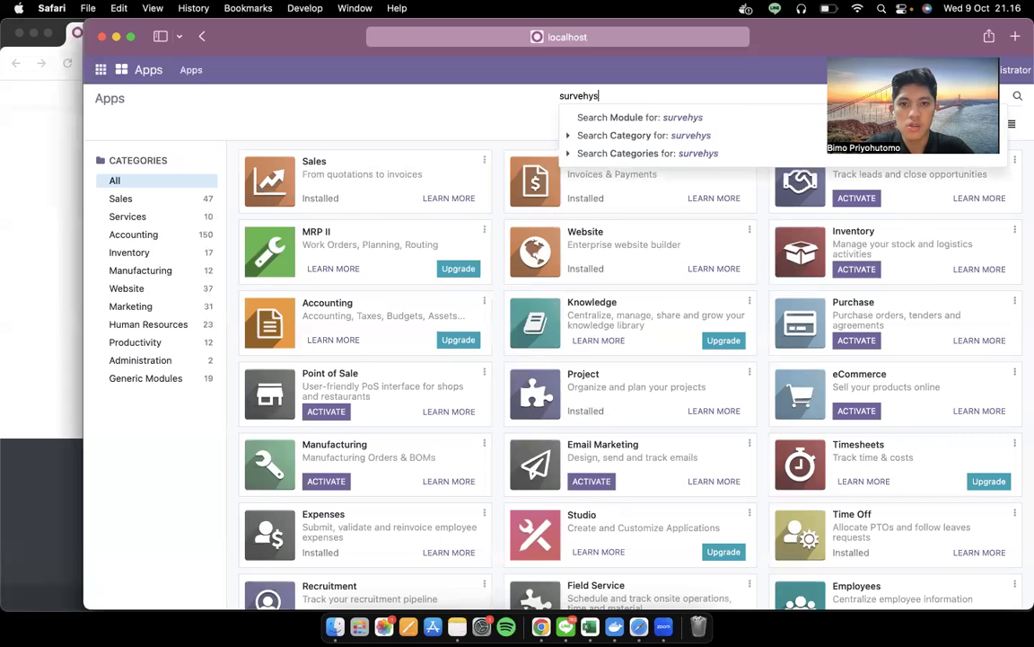
key(BackSpace)
key(BackSpace)
key(BackSpace)
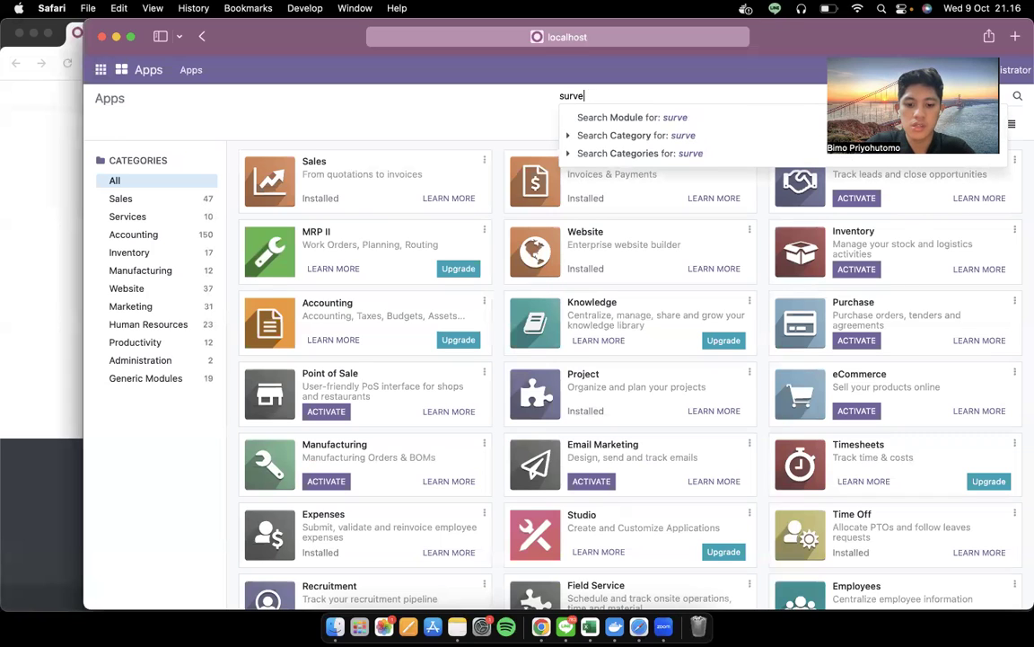
text(ys)
key(Return)
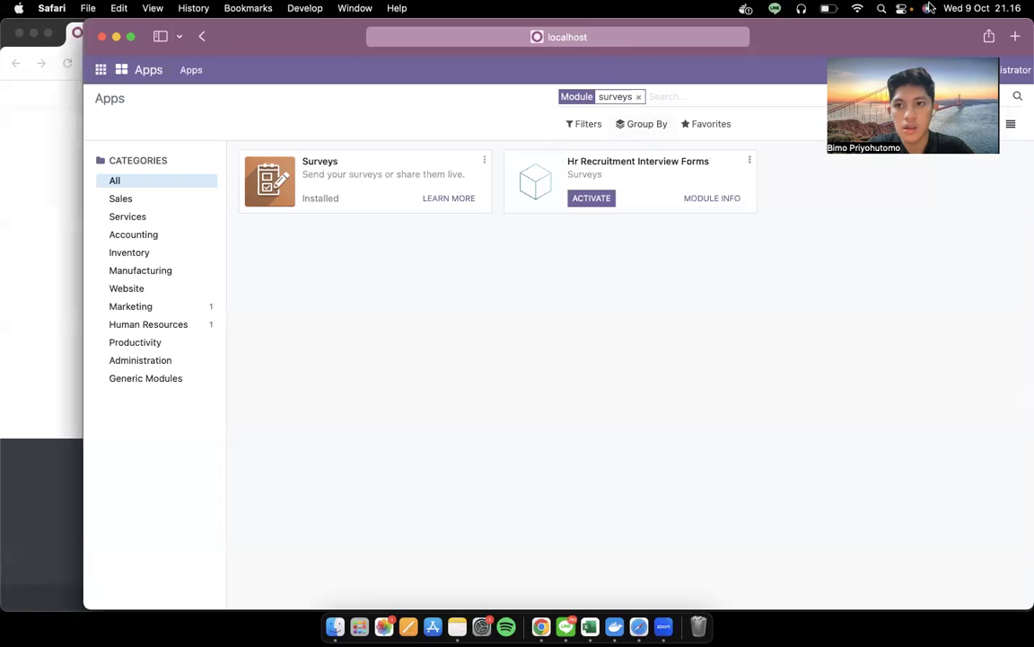
click(903, 8)
click(732, 289)
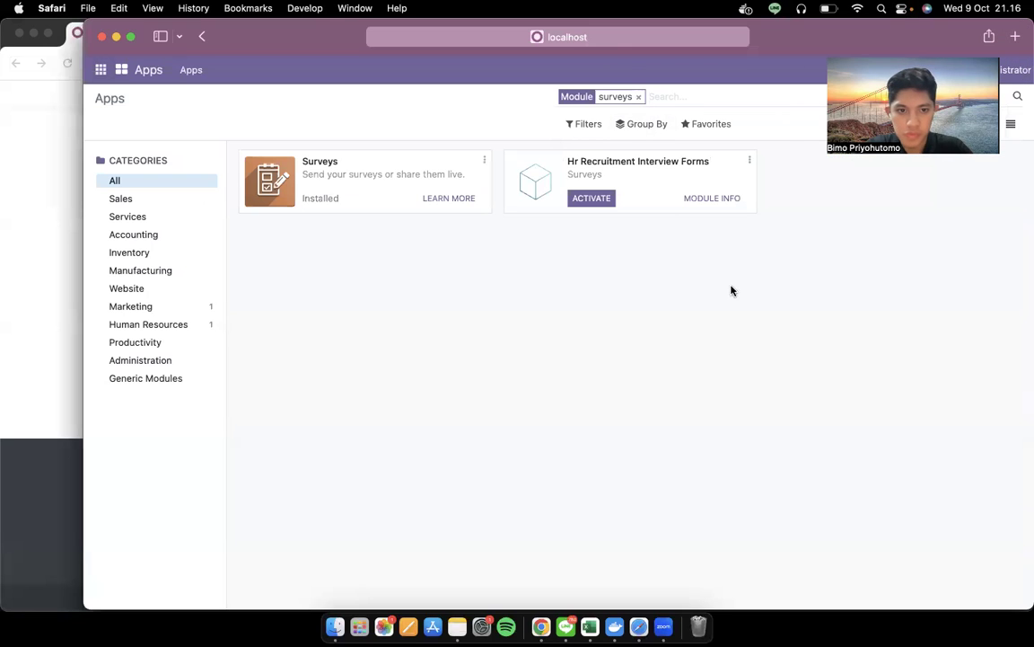
key(ctrl+Left)
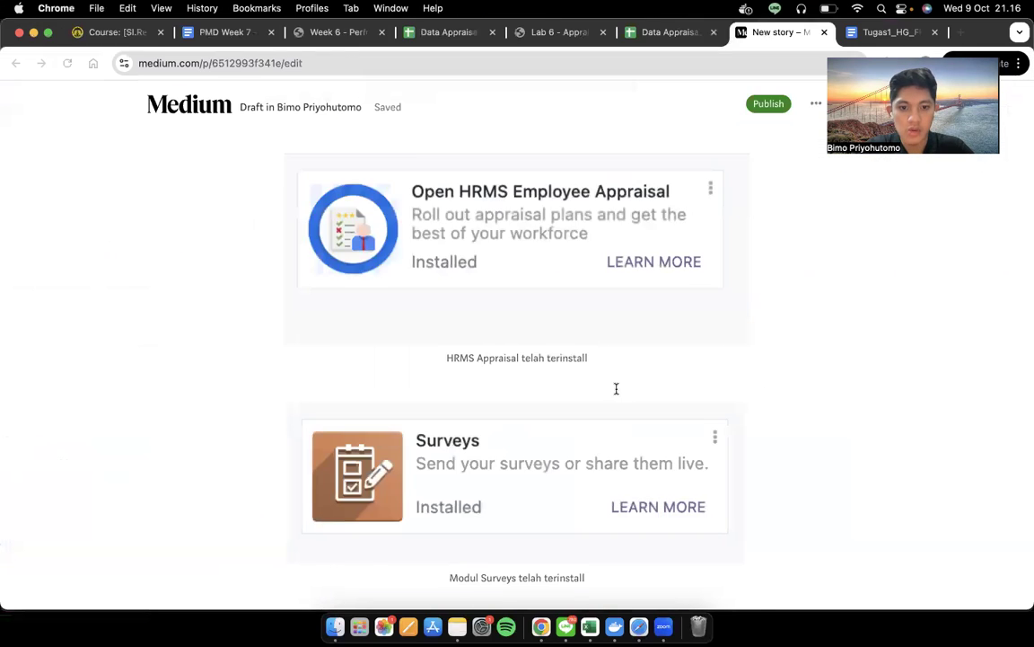
Scroll the Medium draft to the 'Konfigurasi Outgoing Mail Servers' section, then return to Odoo
scroll(616, 388, down, 6)
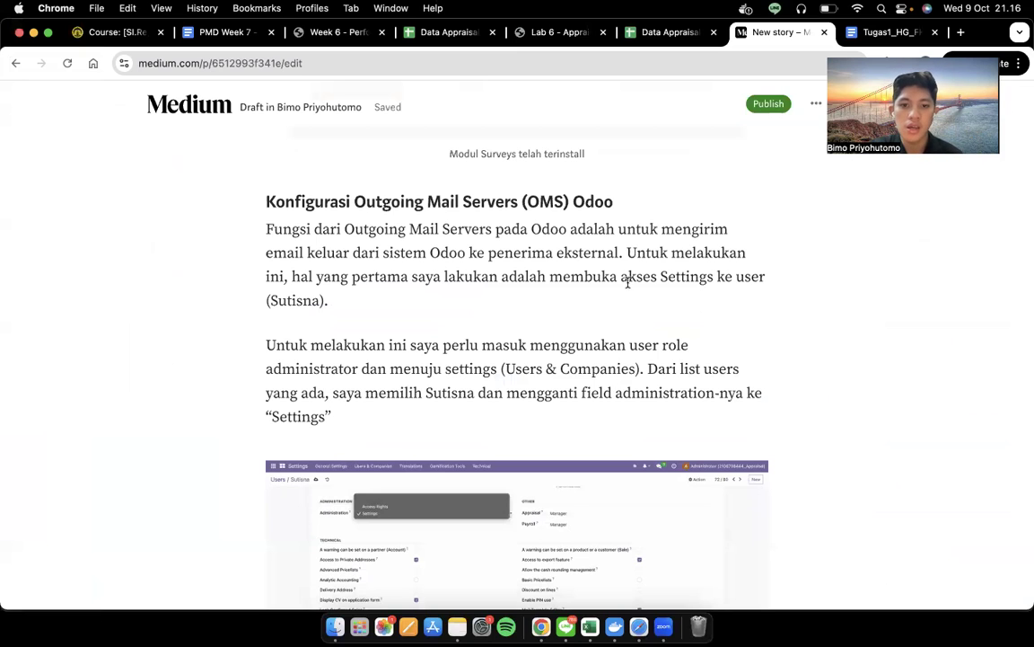
scroll(576, 295, down, 2)
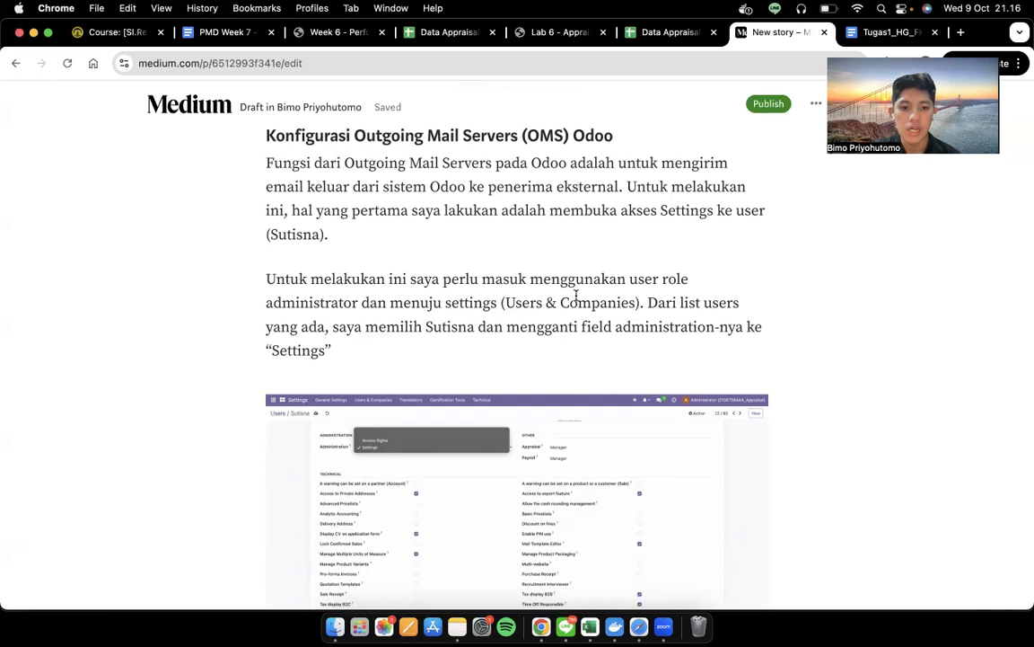
scroll(575, 294, down, 3)
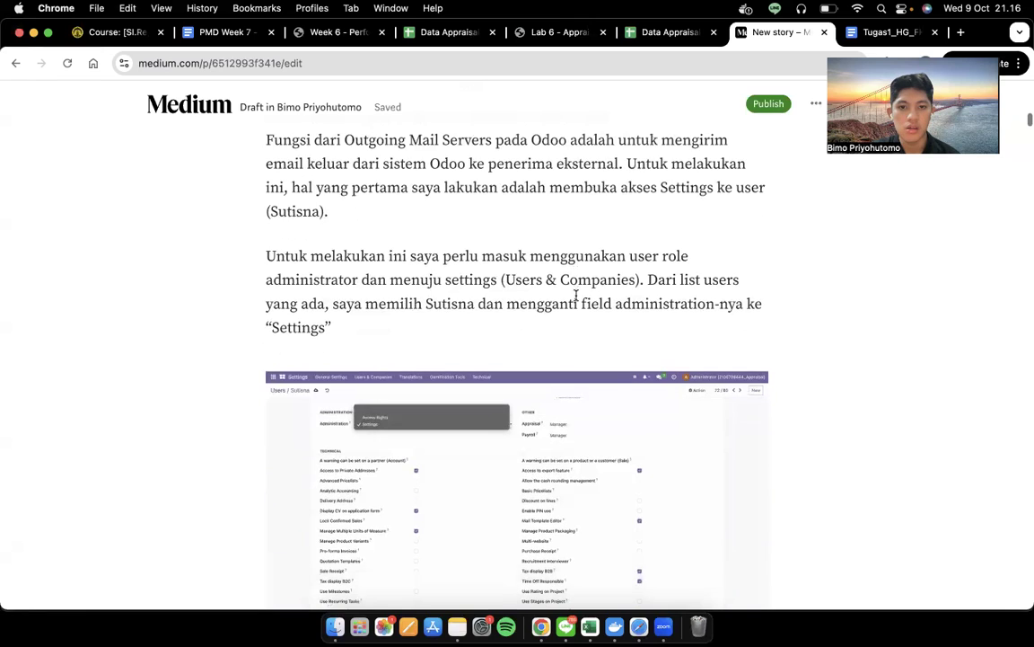
scroll(575, 294, down, 1)
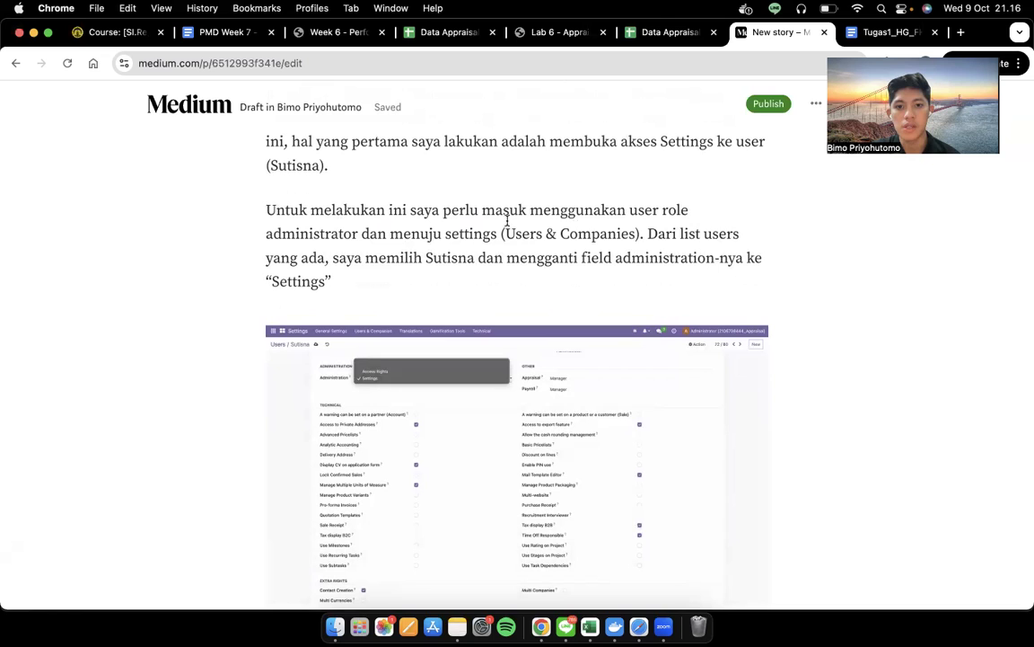
scroll(508, 221, down, 4)
scroll(508, 221, up, 2)
key(ctrl+Right)
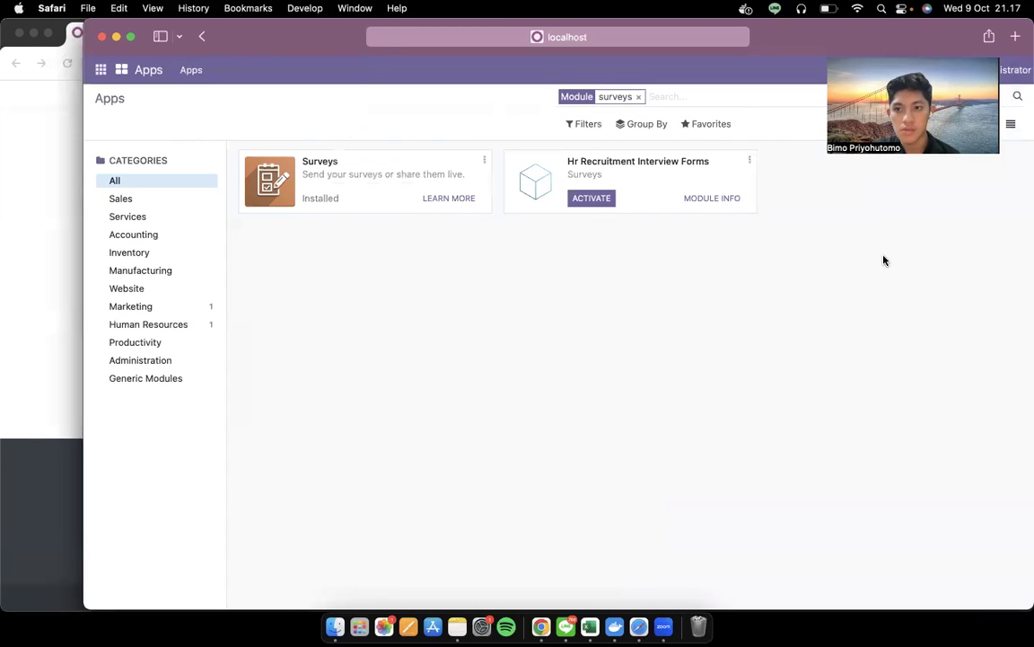
Navigate through Odoo's apps menu to the Settings app
key(ctrl+Left)
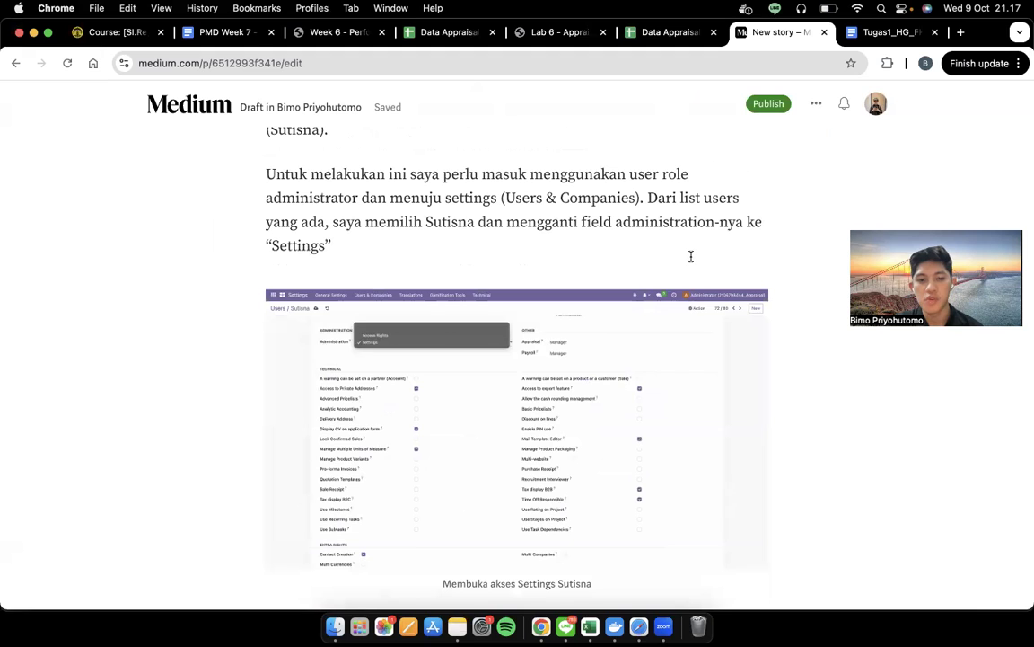
key(ctrl+Right)
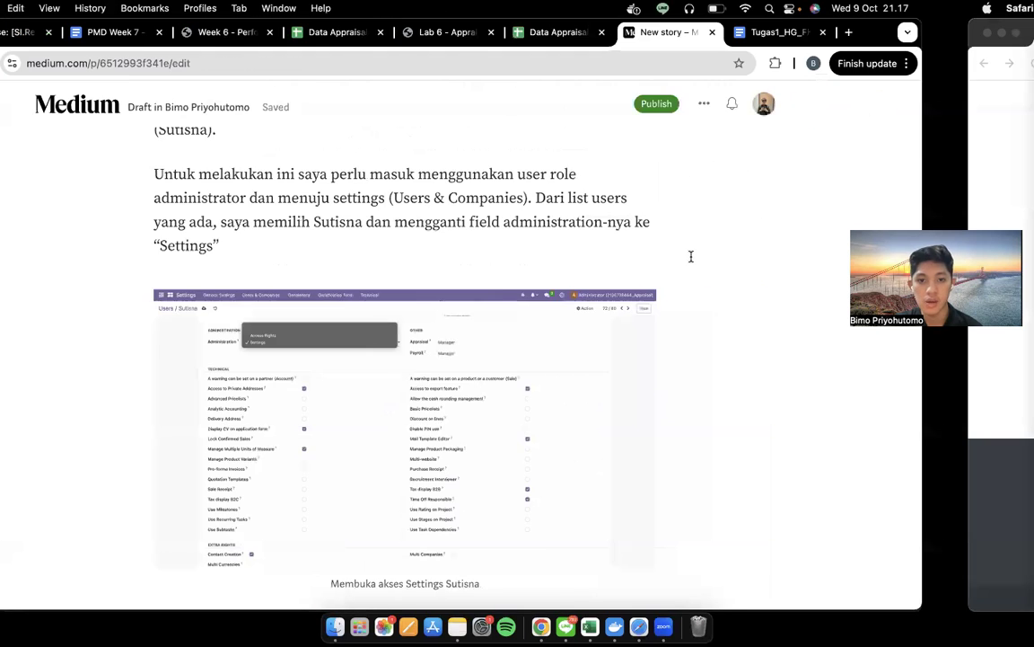
click(100, 69)
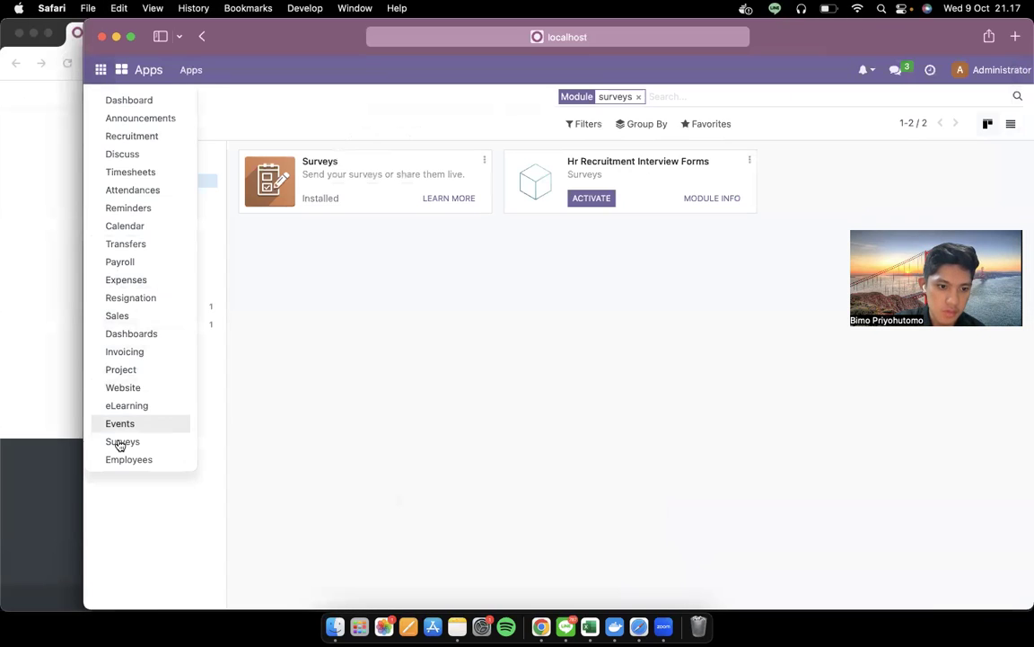
scroll(155, 416, down, 3)
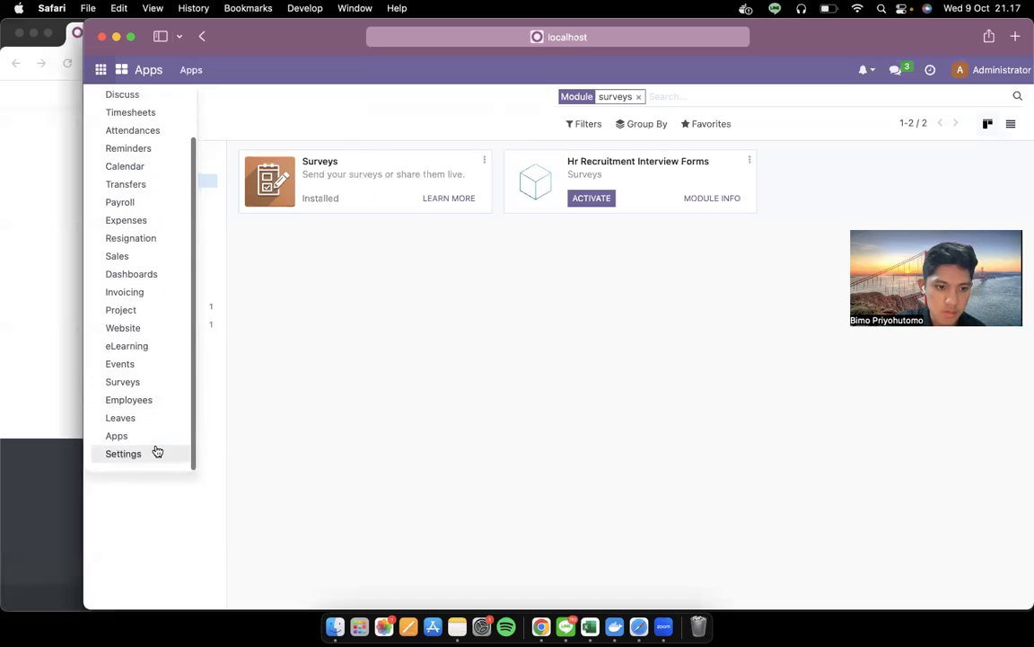
click(154, 440)
click(101, 69)
scroll(141, 455, down, 3)
click(158, 459)
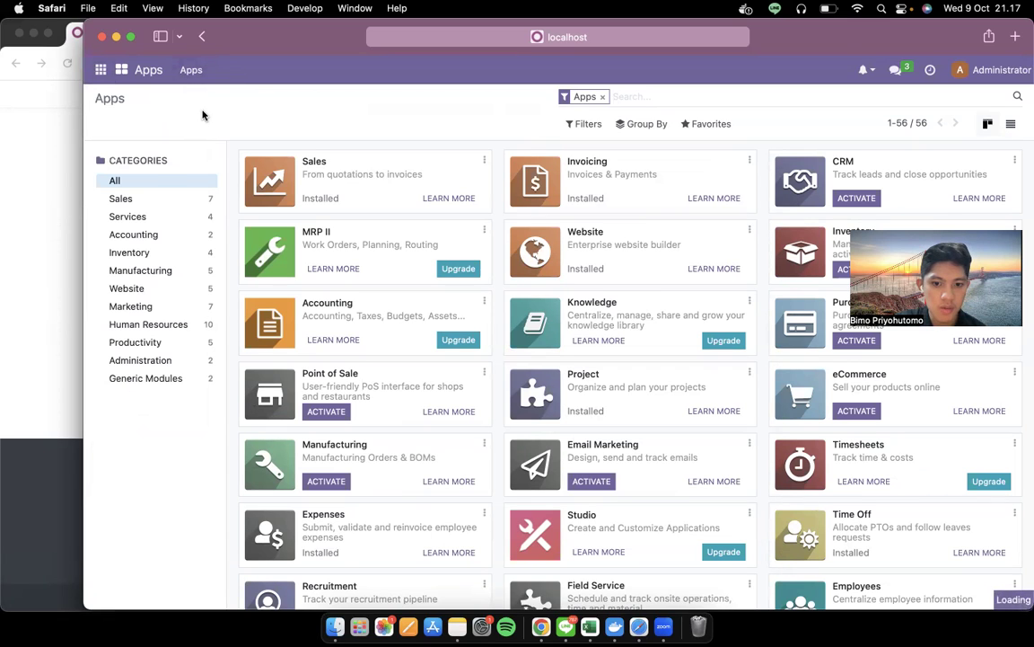
click(100, 69)
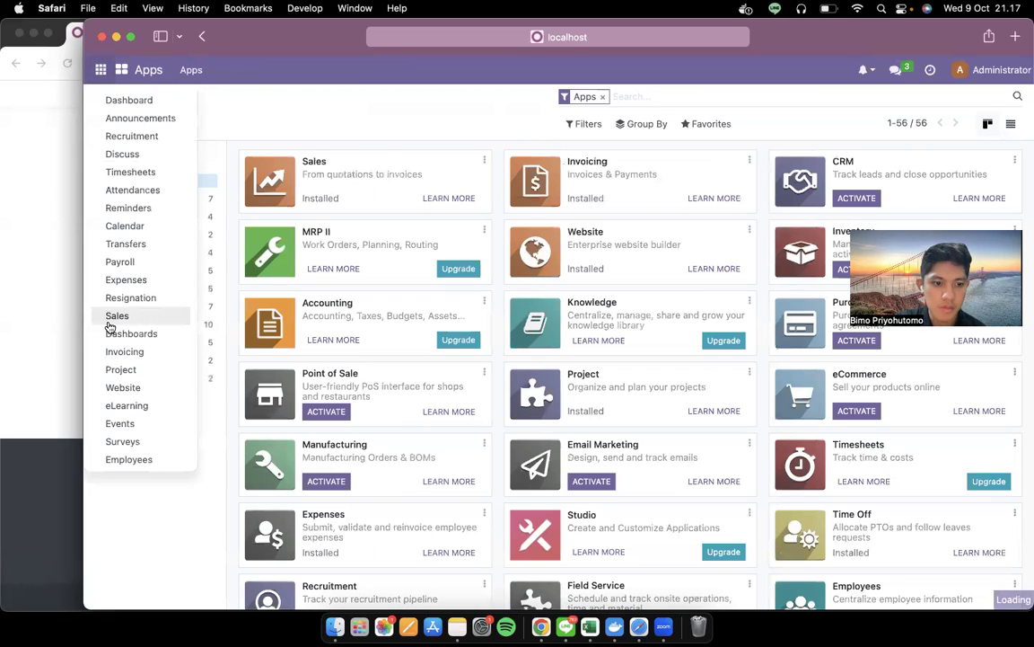
scroll(126, 422, down, 3)
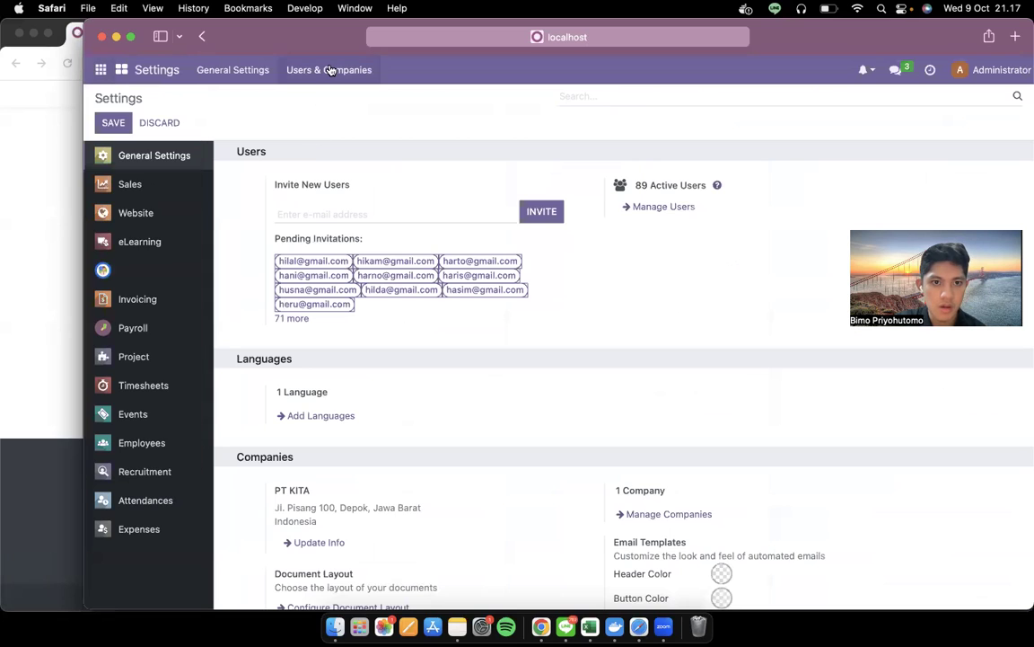
Open Users & Companies > Users and open the employee's user account
click(329, 70)
click(331, 100)
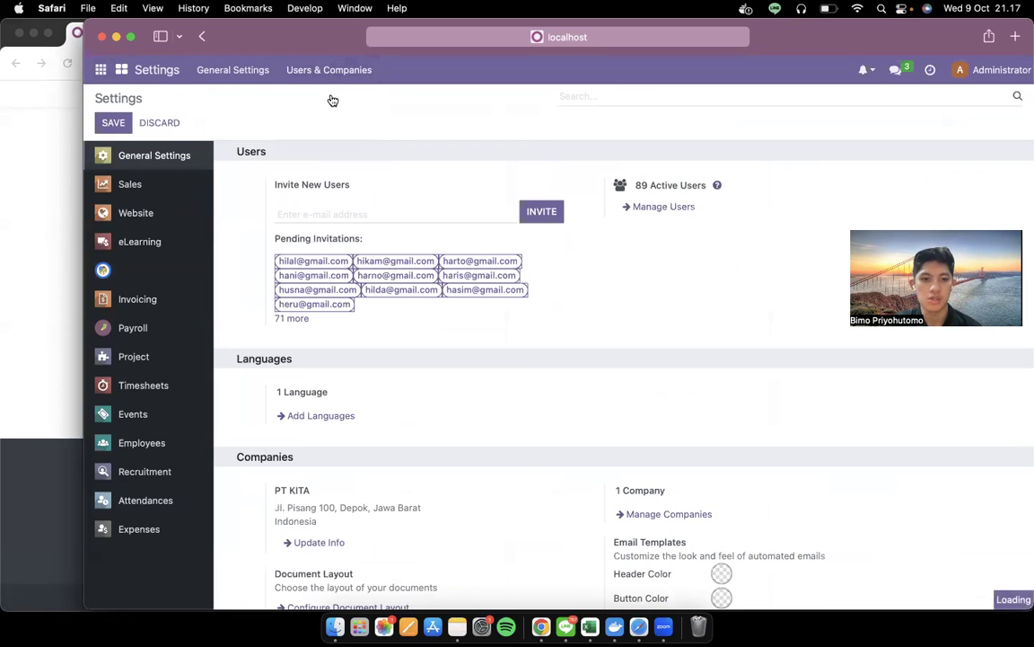
key(ctrl+Left)
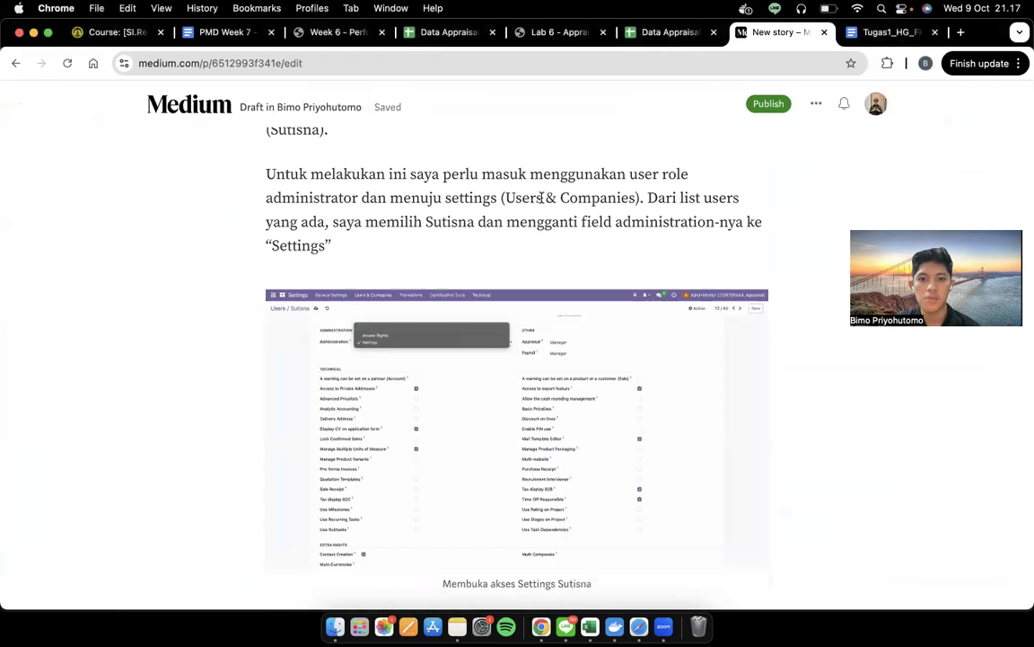
double_click(441, 226)
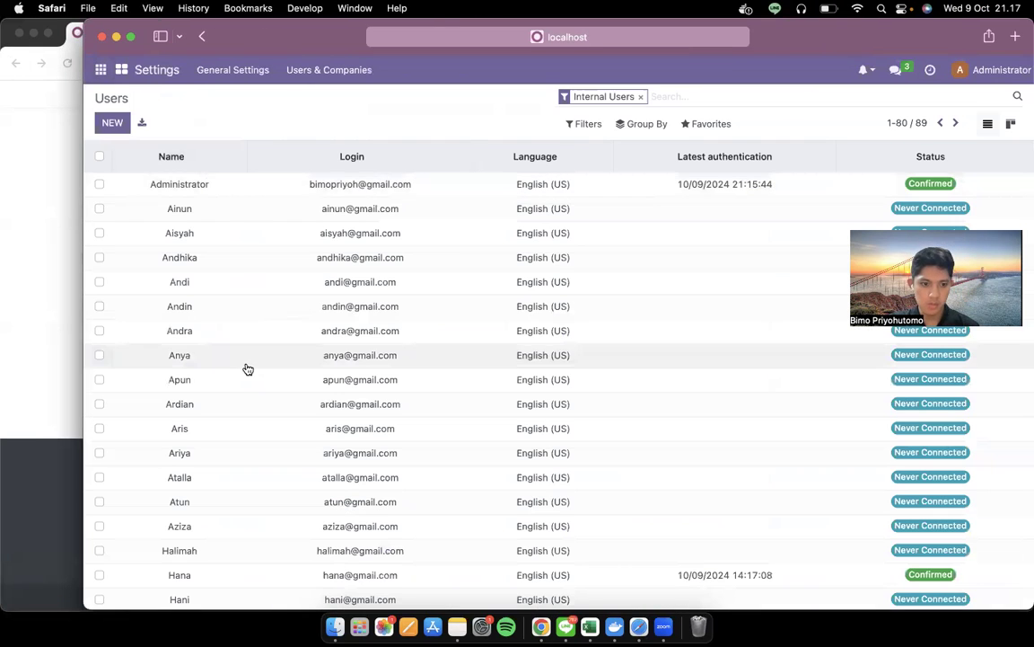
scroll(247, 369, down, 15)
scroll(247, 368, down, 10)
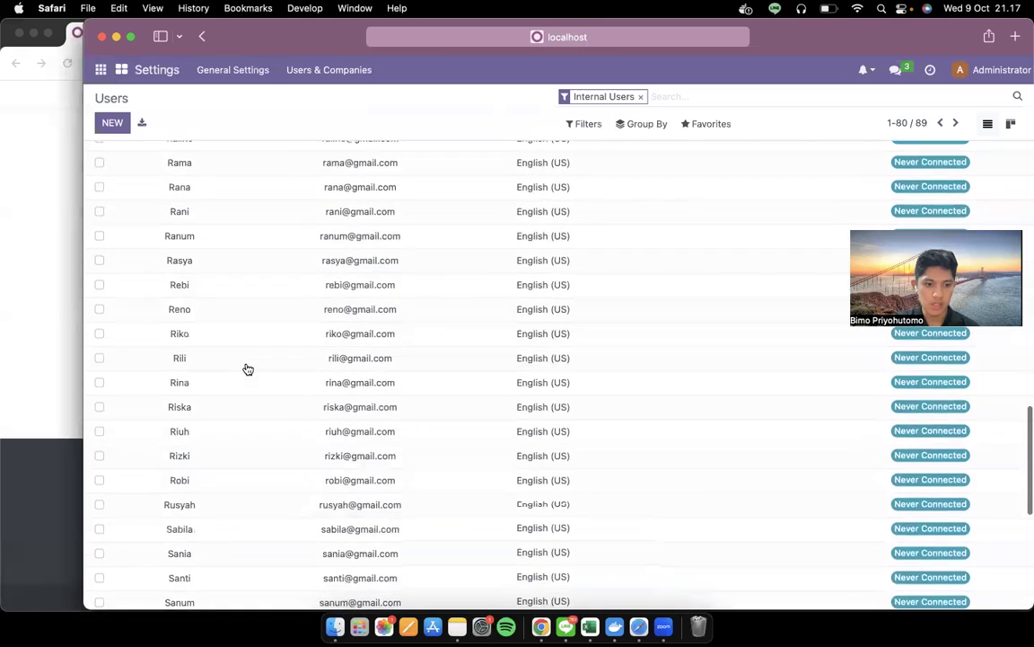
scroll(224, 525, down, 2)
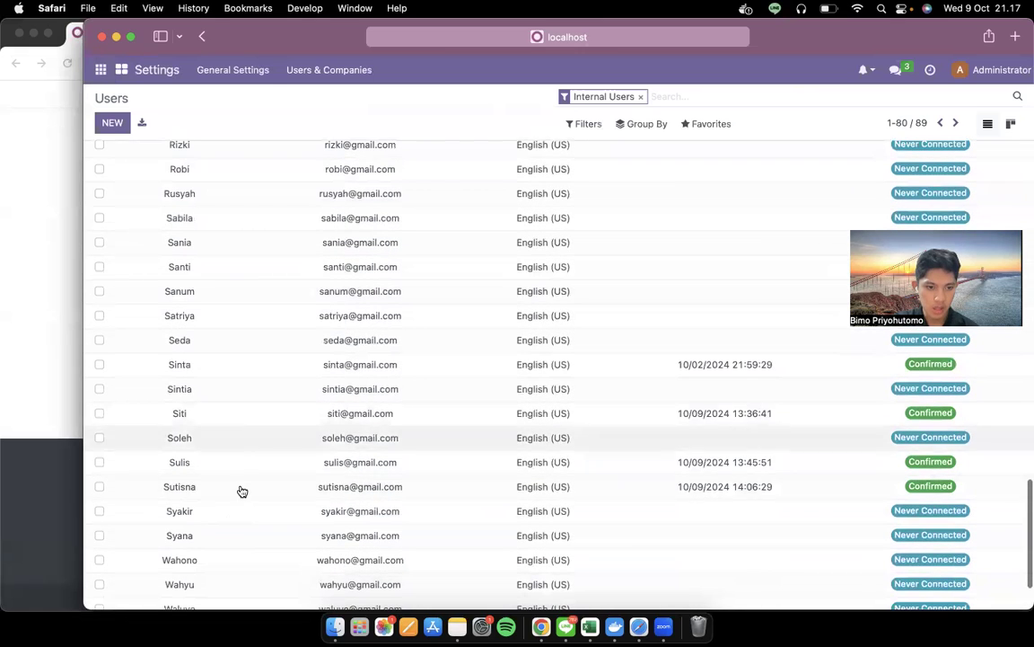
click(221, 491)
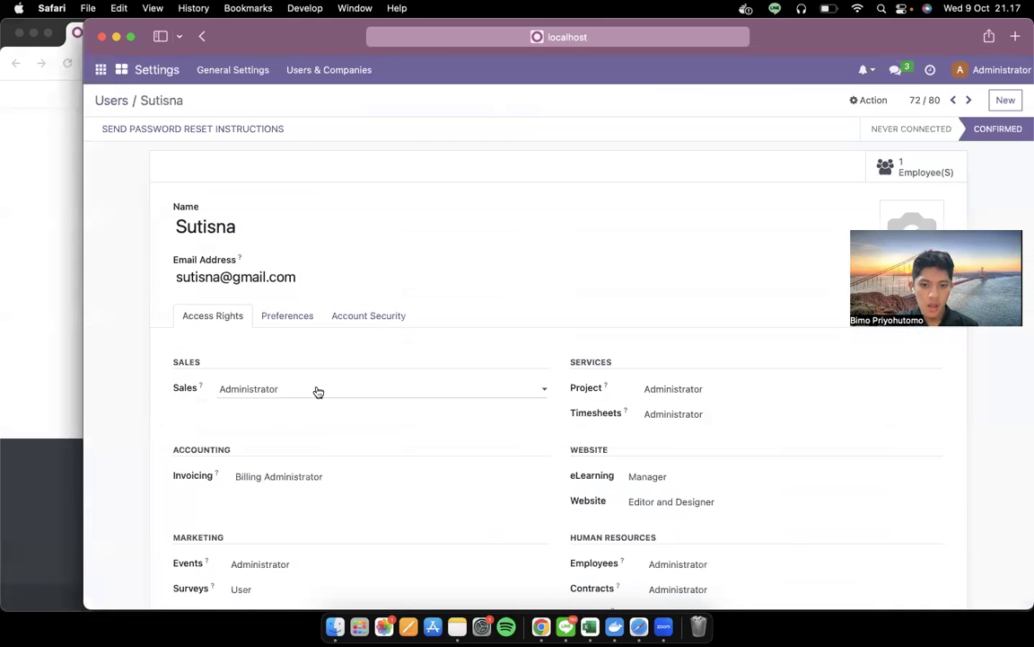
Verify the user's Administration access is Settings, reread the draft, then go to Chrome's login page
scroll(318, 391, down, 5)
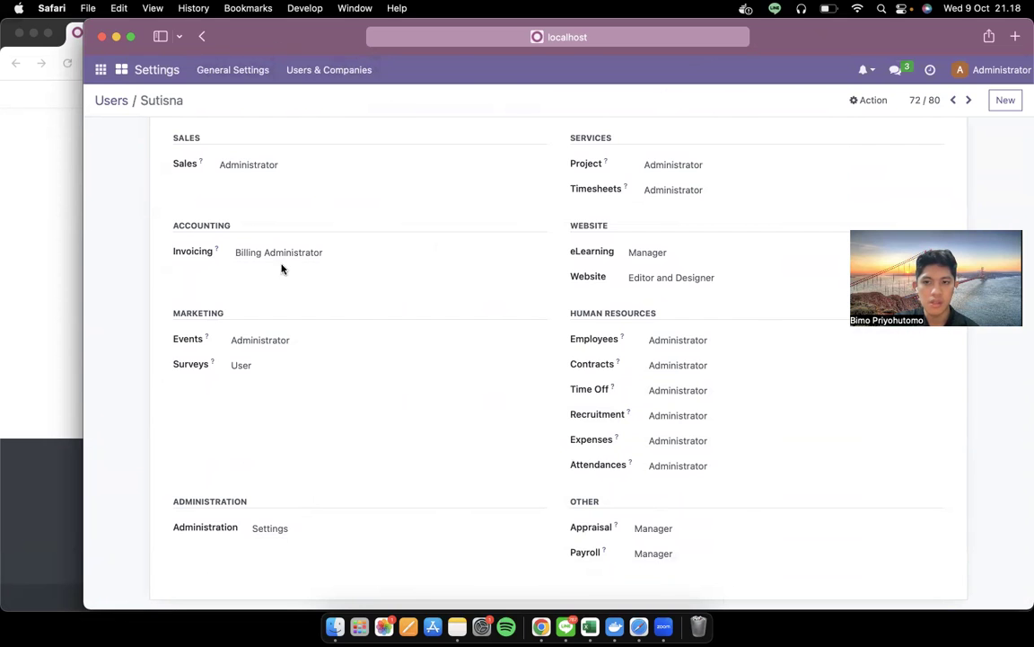
key(ctrl+Left)
scroll(501, 450, down, 2)
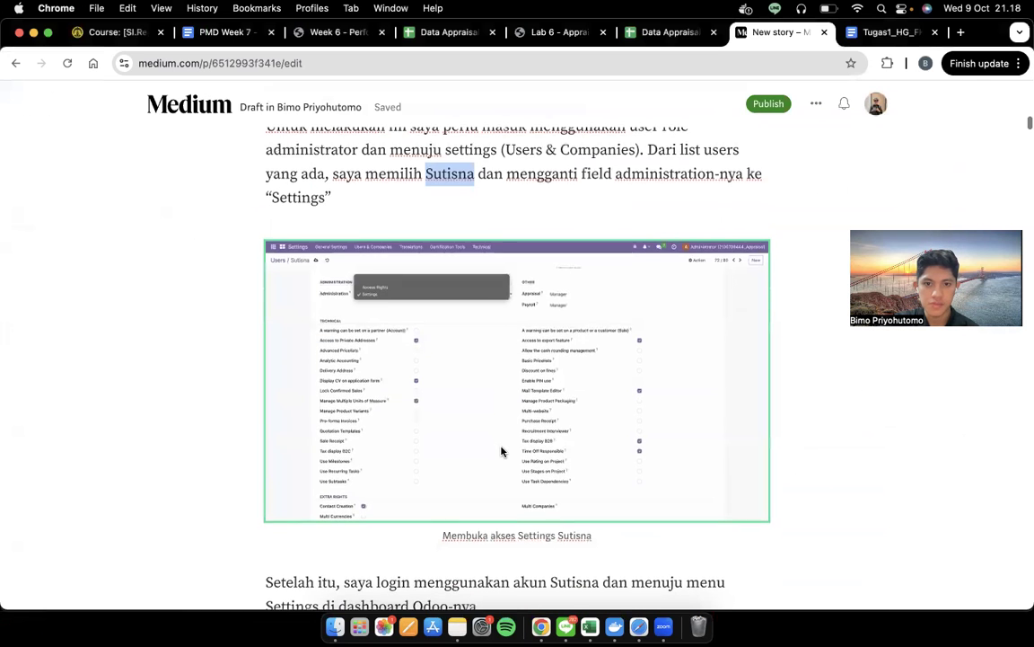
scroll(502, 450, down, 5)
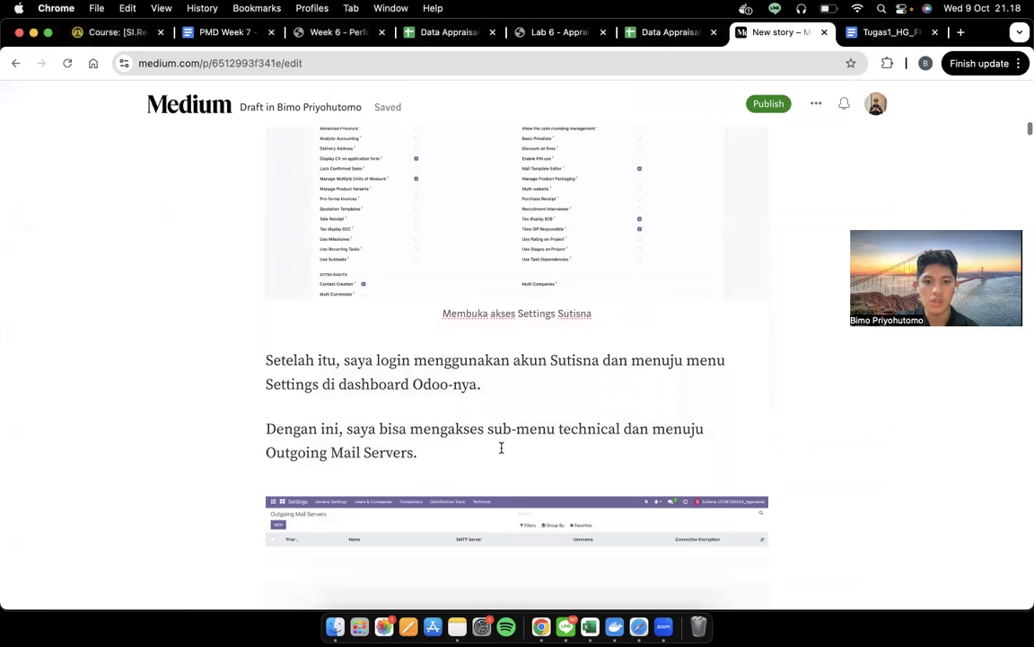
key(ctrl+Right)
key(ctrl+Right)
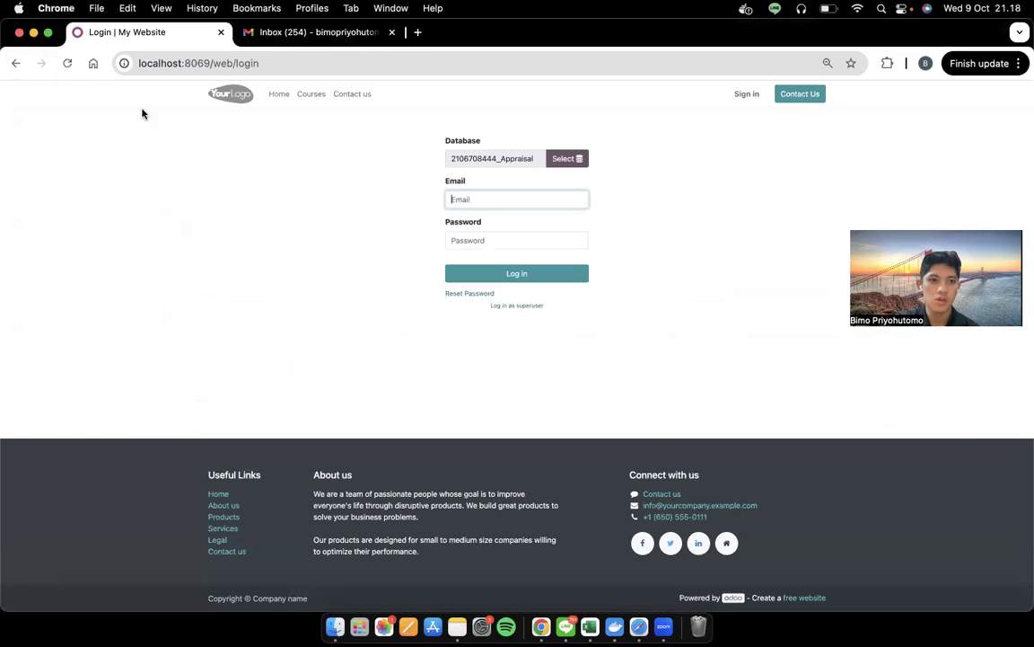
Sign in to the Appraisal database with the employee's autofilled e-mail and password
text(sutis)
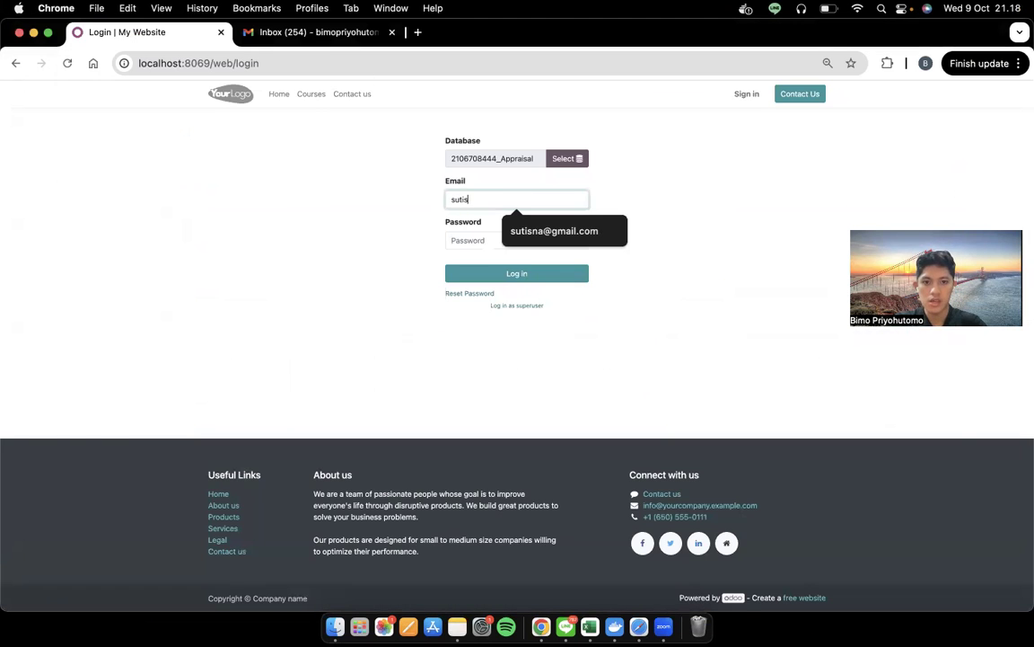
click(521, 231)
click(541, 244)
text(s)
key(Return)
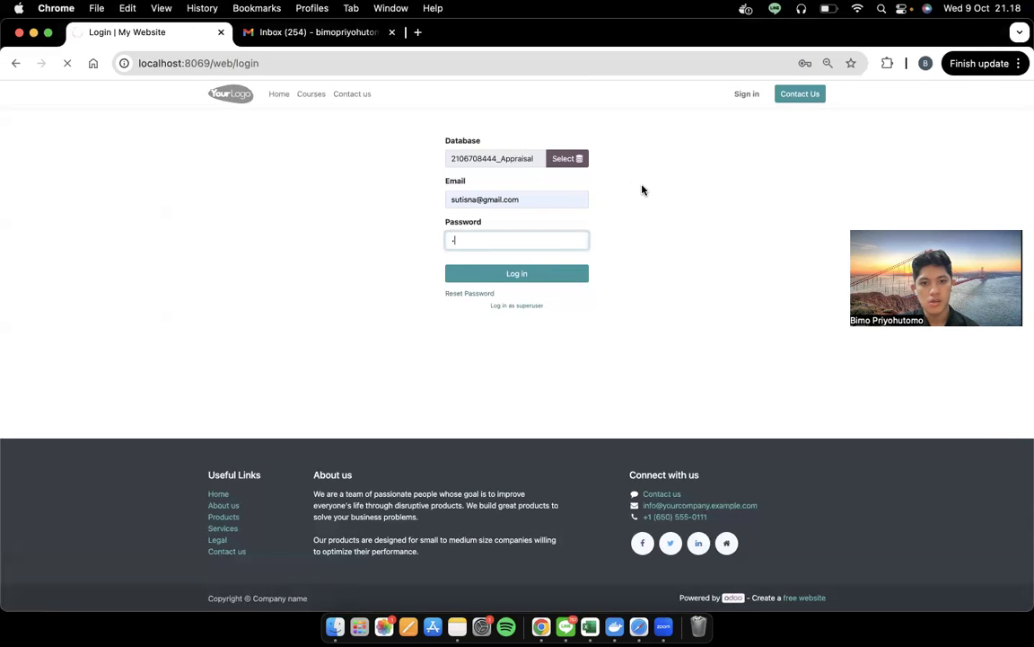
key(ctrl+Up)
click(688, 427)
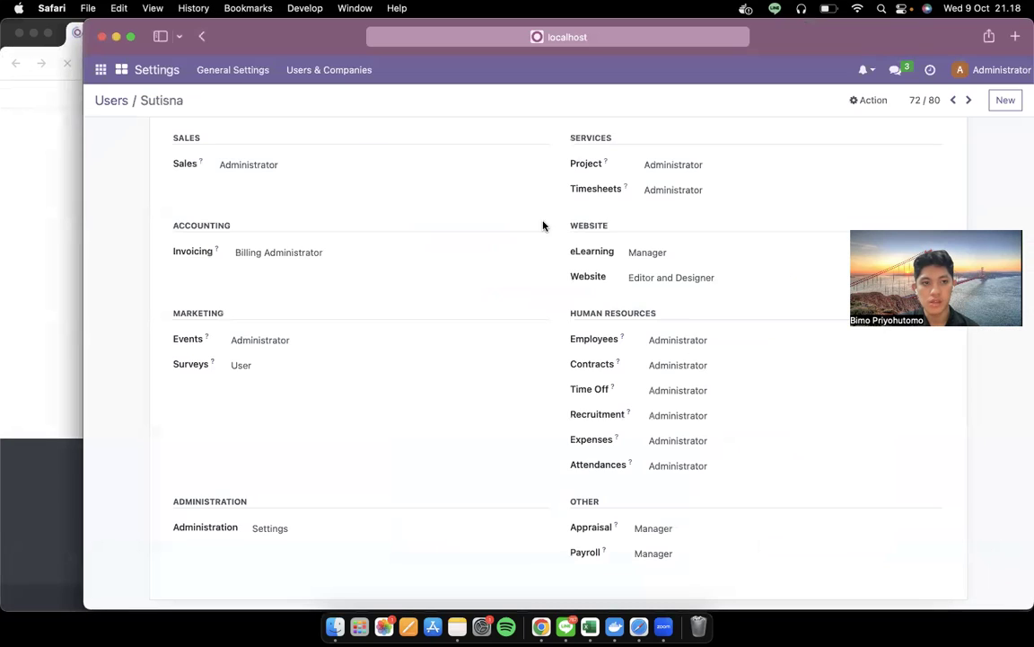
click(54, 378)
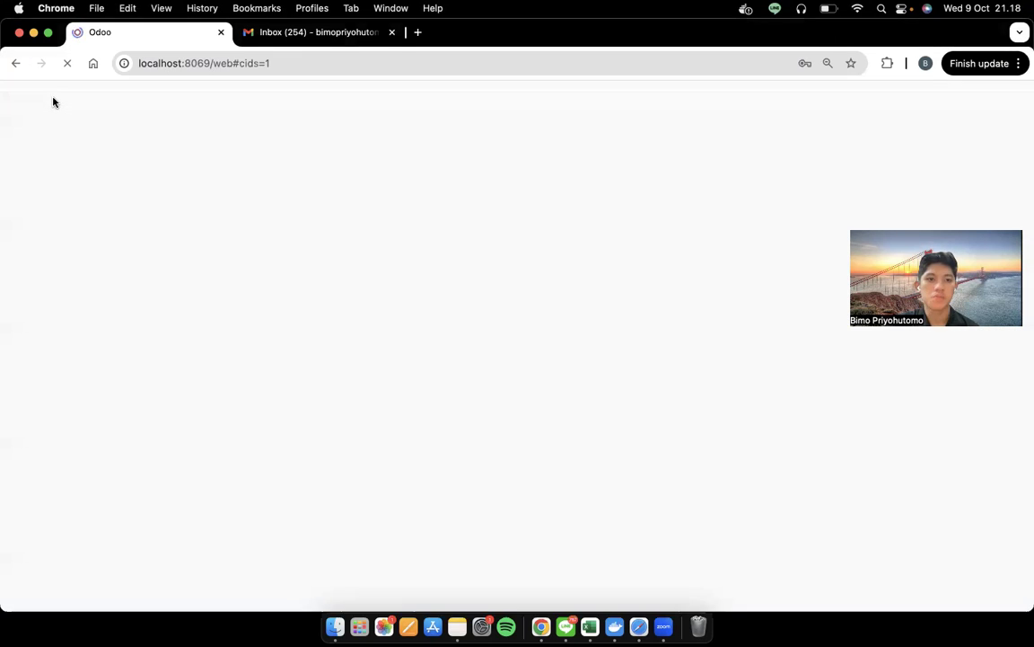
Go to Settings > Technical > Outgoing Mail Servers
click(13, 94)
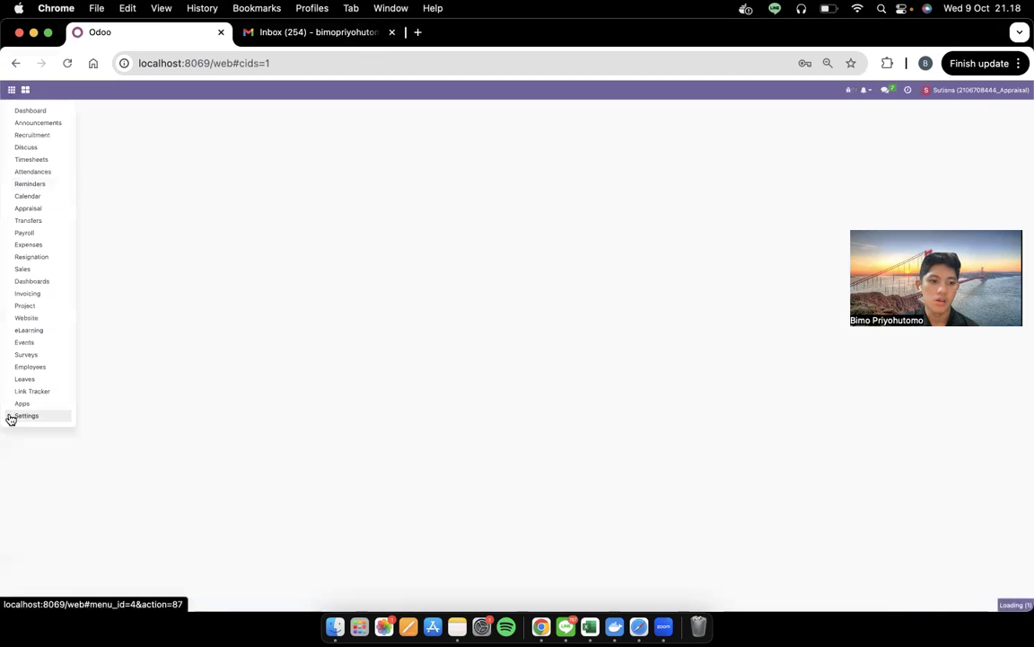
click(10, 416)
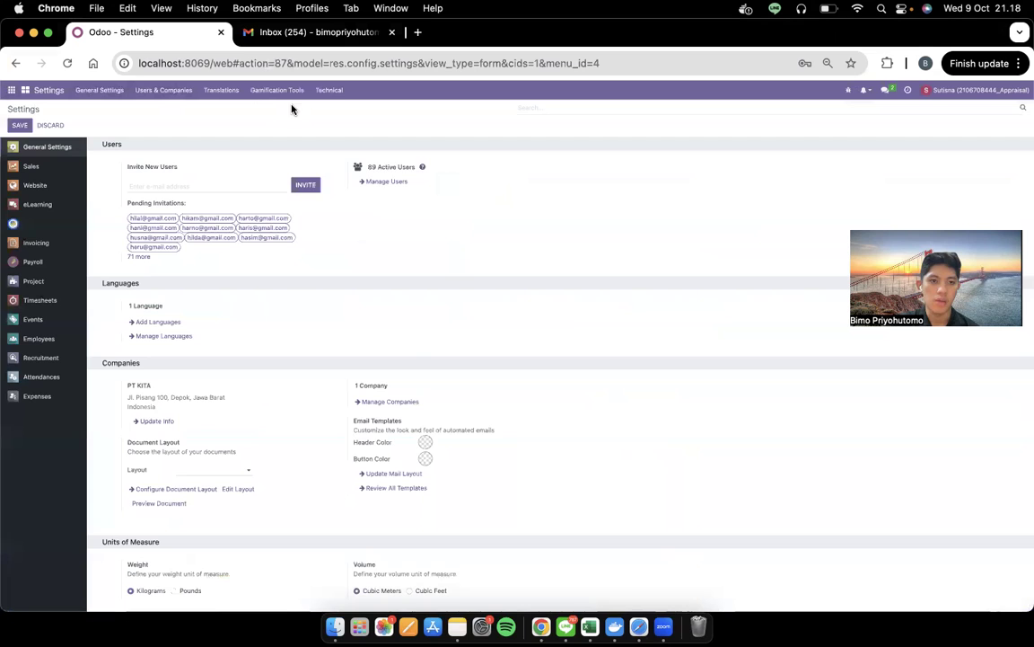
click(329, 91)
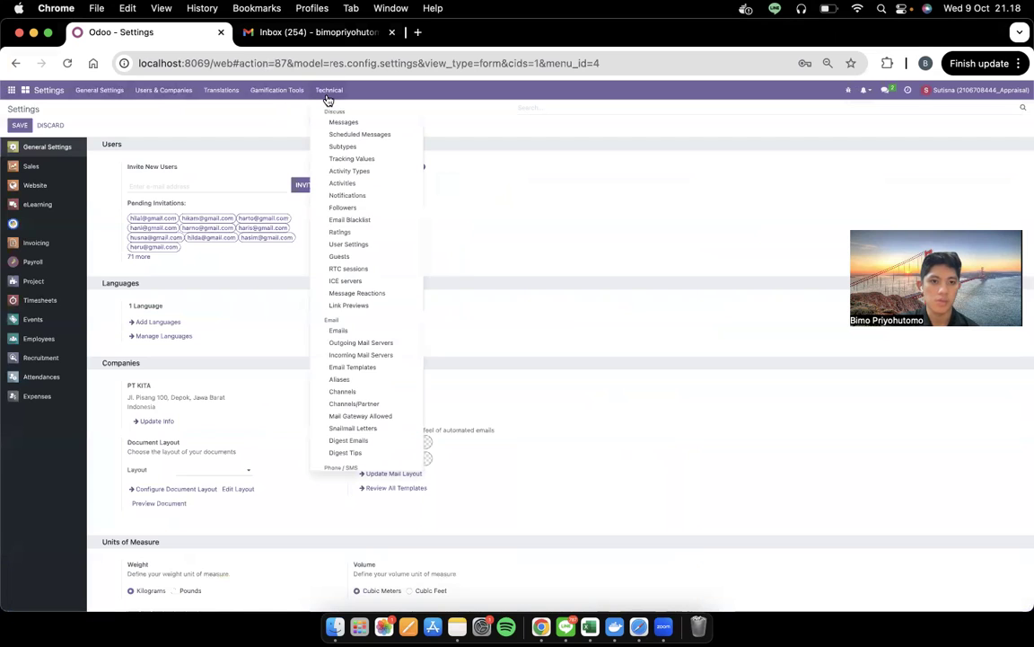
click(410, 348)
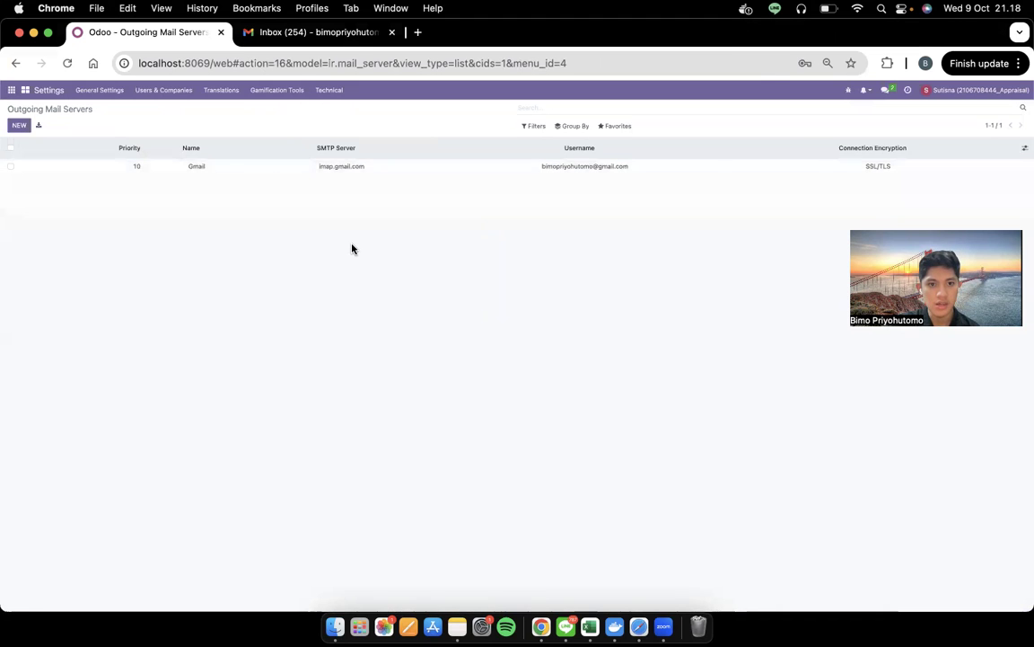
Compare with the draft's Outgoing Mail Servers screenshot and start a new mail server record
key(ctrl+Left)
scroll(409, 554, down, 5)
click(462, 352)
key(ctrl+Right)
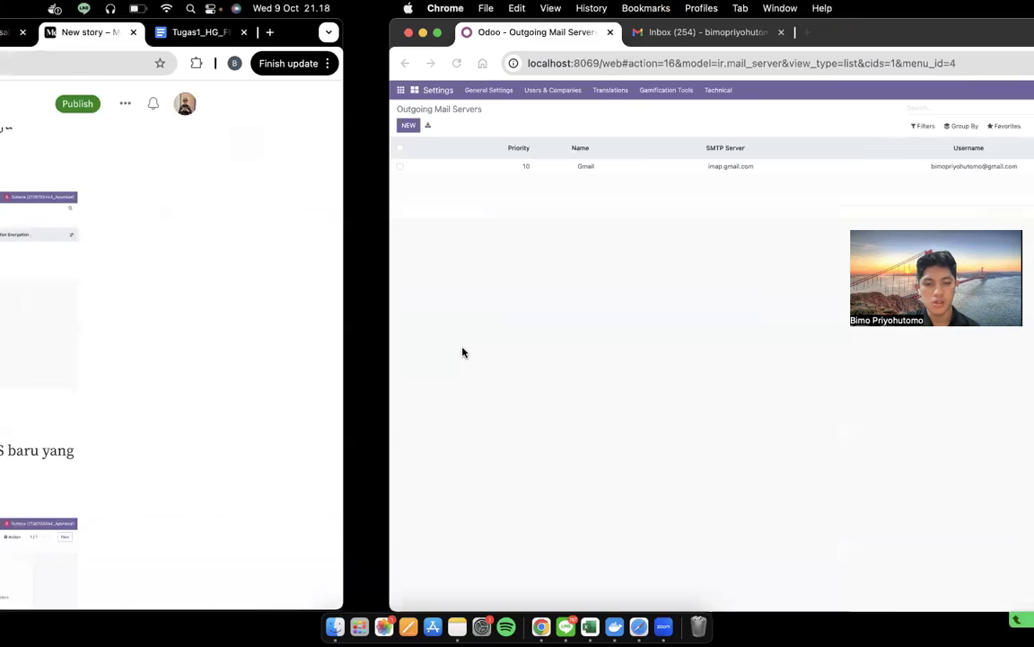
click(32, 125)
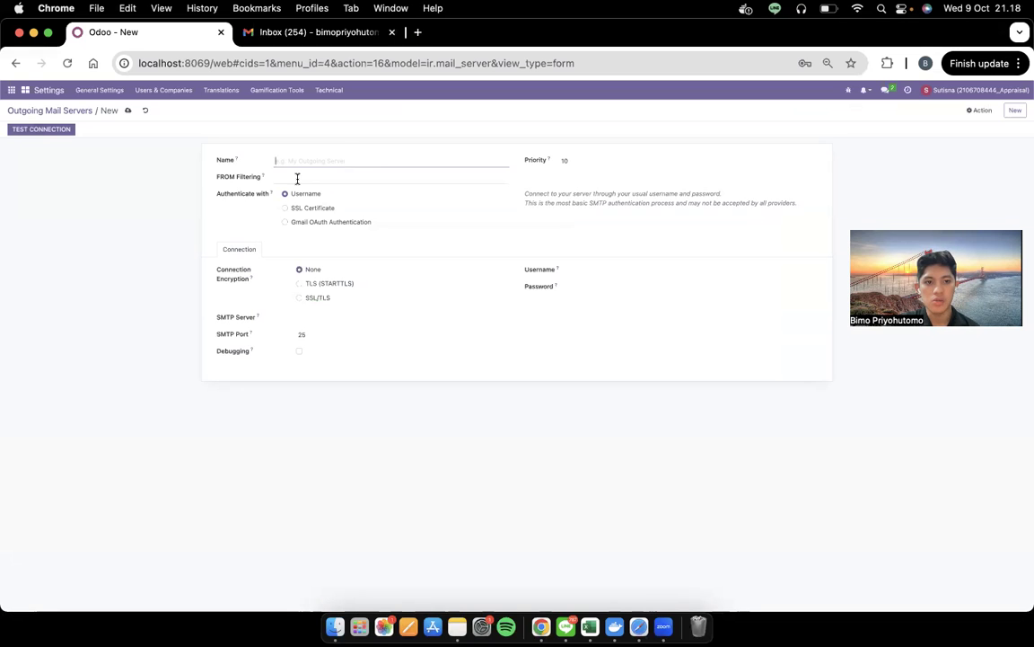
Set Connection Encryption to SSL/TLS, making the SMTP port 465
key(ctrl+Left)
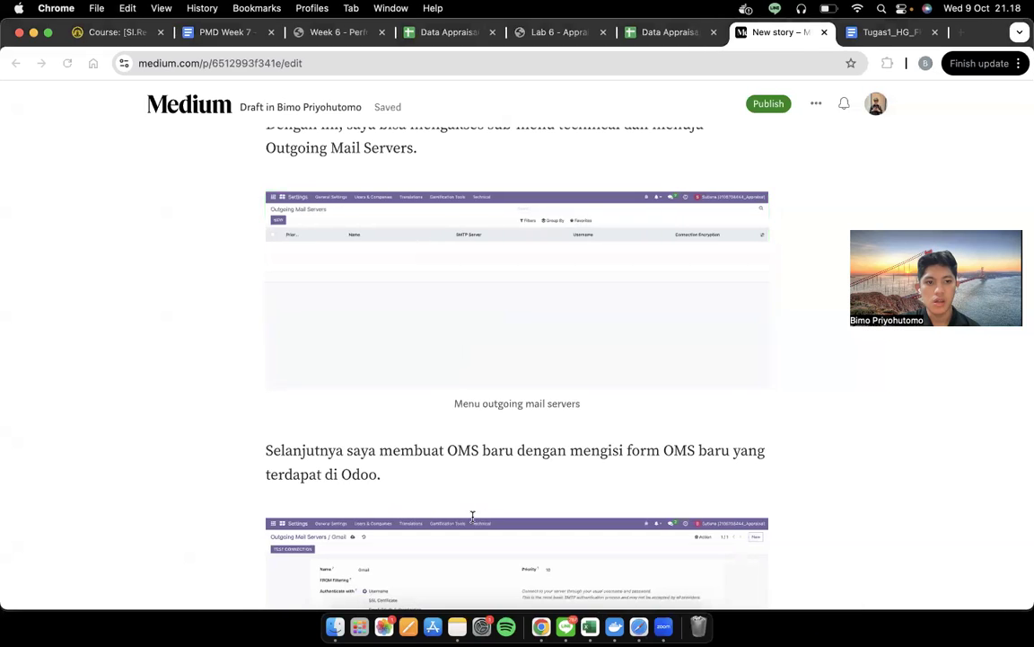
click(473, 517)
scroll(390, 275, down, 2)
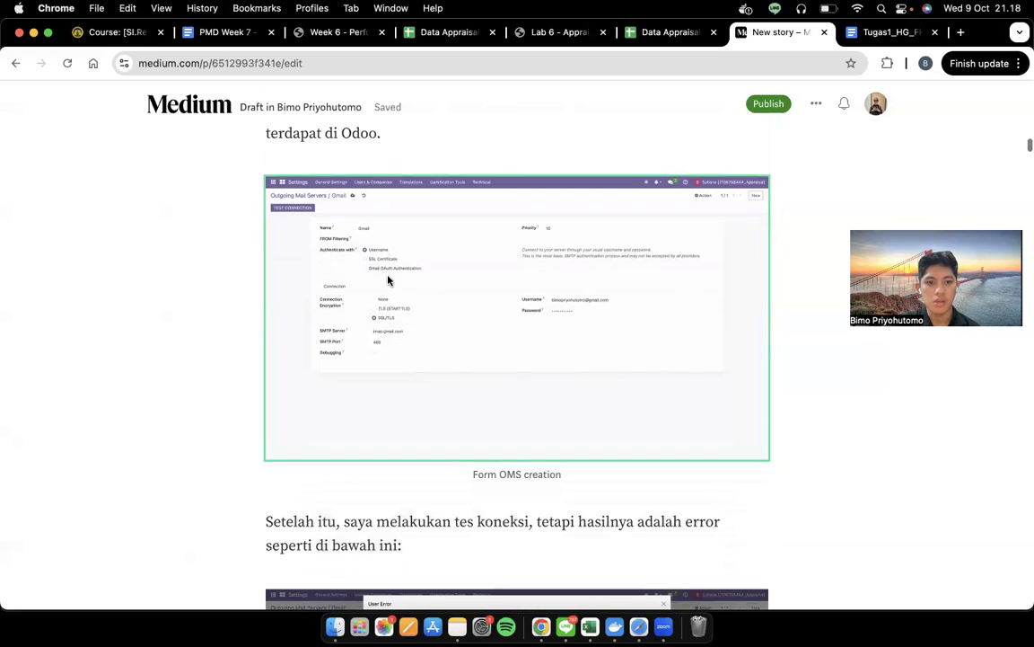
key(ctrl+Right)
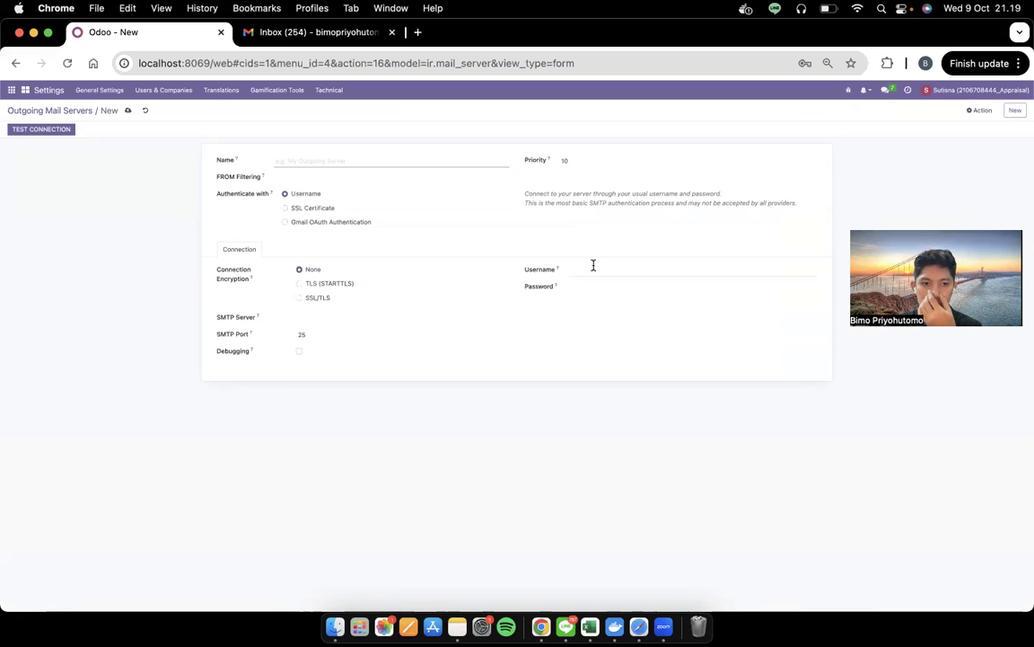
click(321, 298)
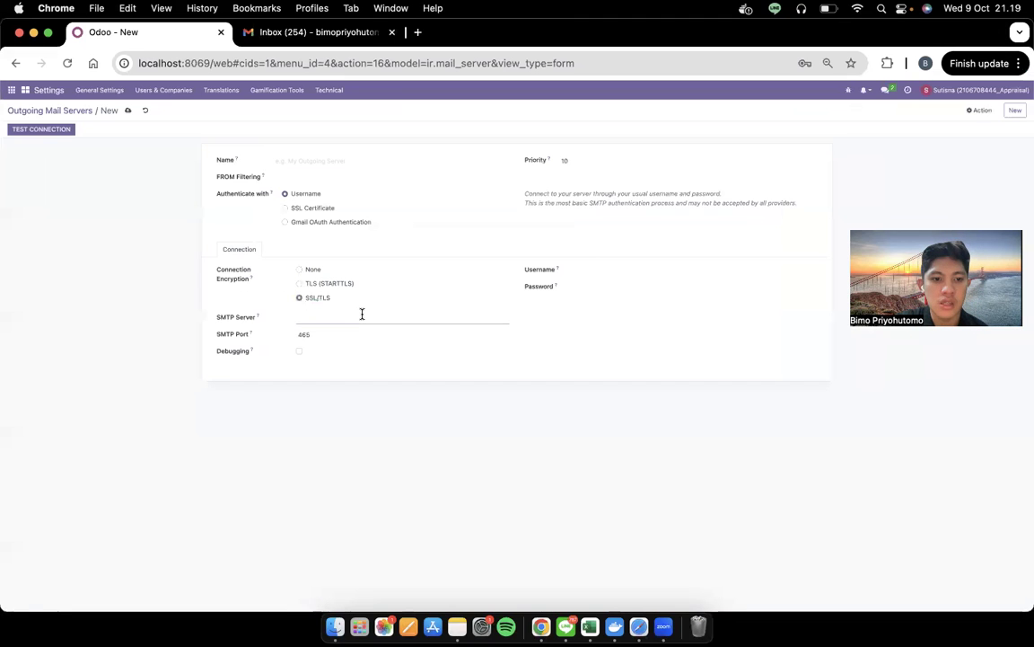
Focus the Username and Password fields, dismissing the suggested strong password, and reread the draft
key(ctrl+Left)
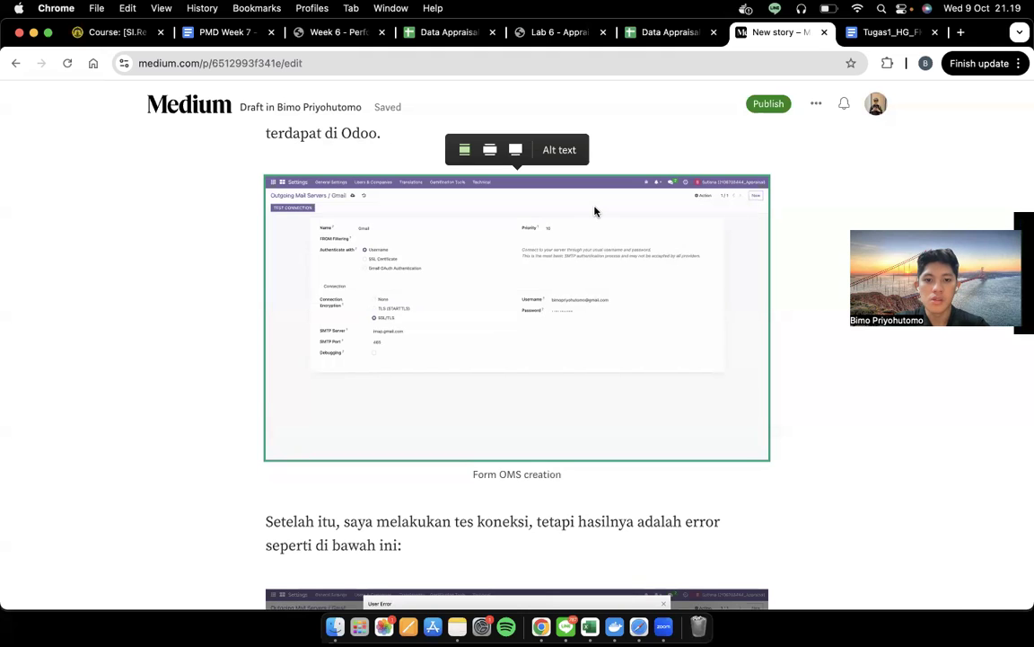
key(ctrl+Right)
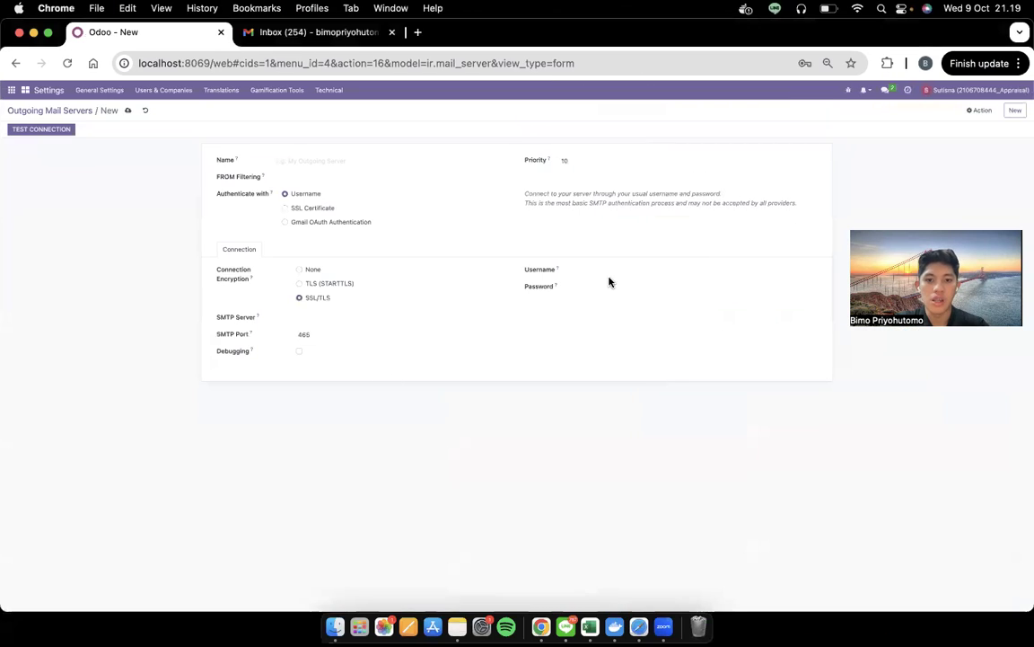
click(614, 270)
click(615, 287)
click(601, 279)
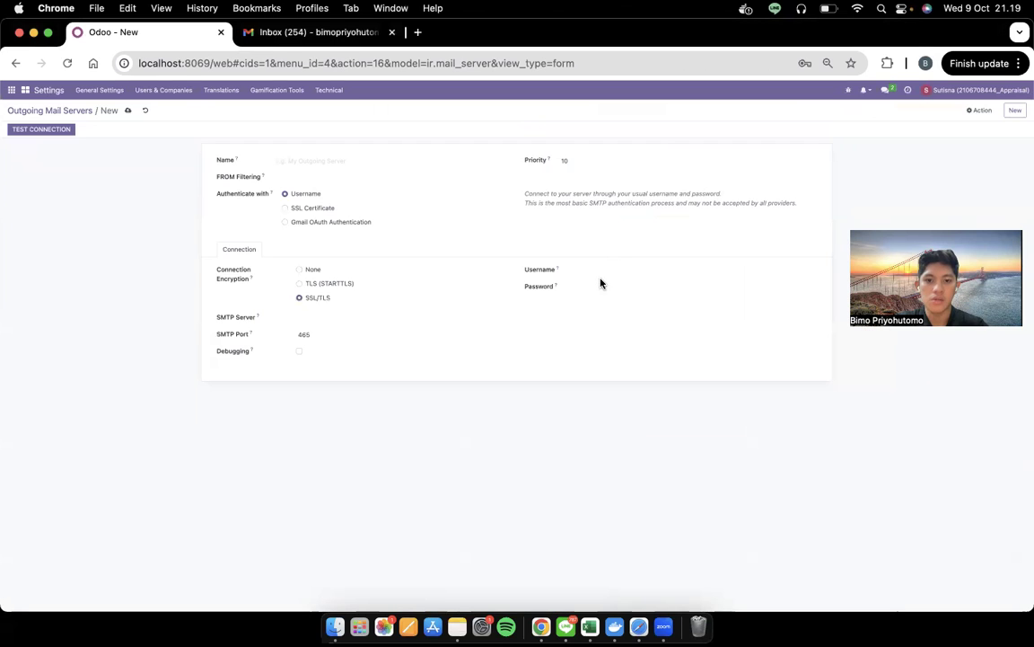
click(600, 269)
click(602, 288)
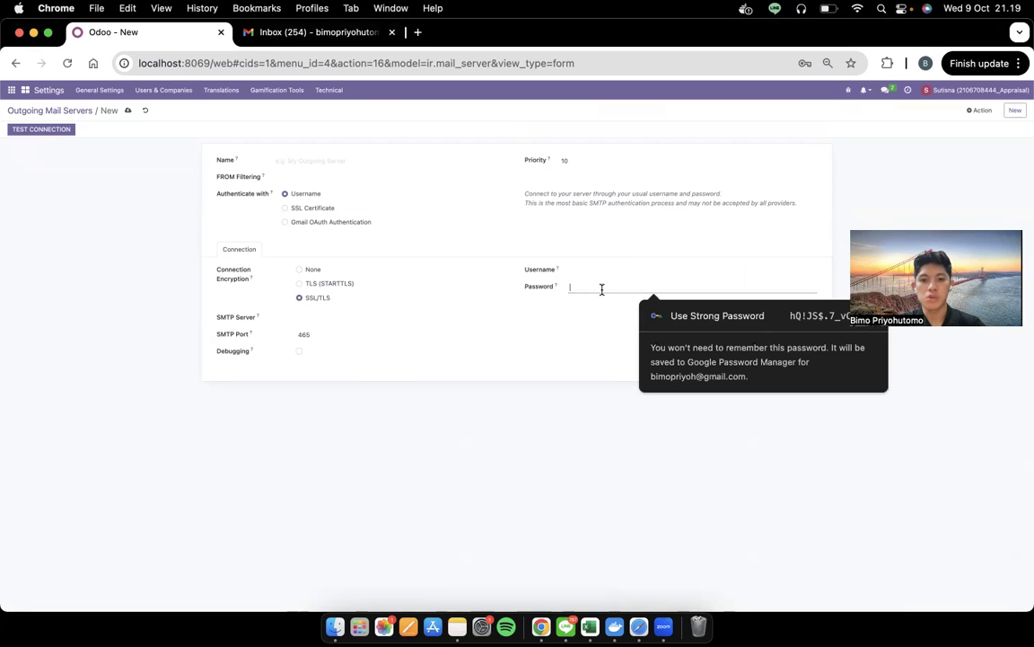
key(ctrl+Left)
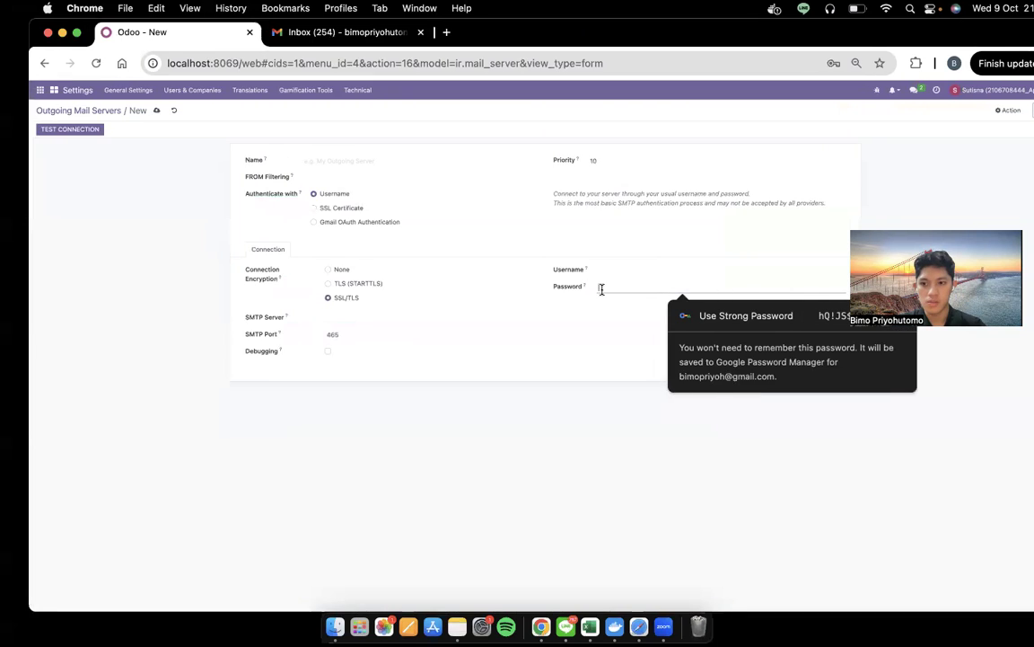
scroll(602, 295, down, 6)
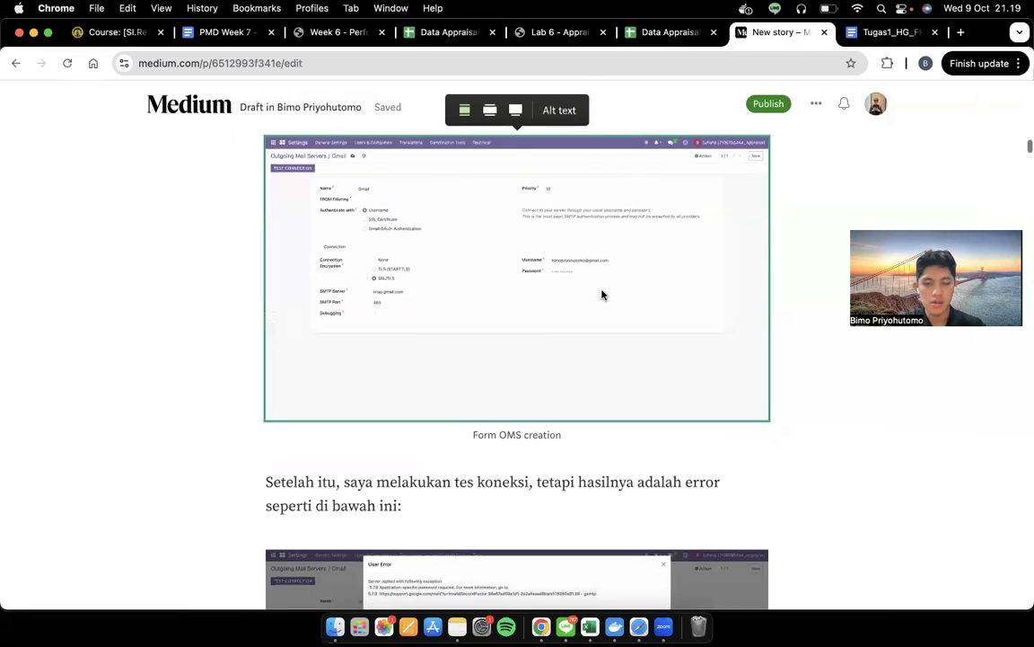
scroll(602, 294, down, 10)
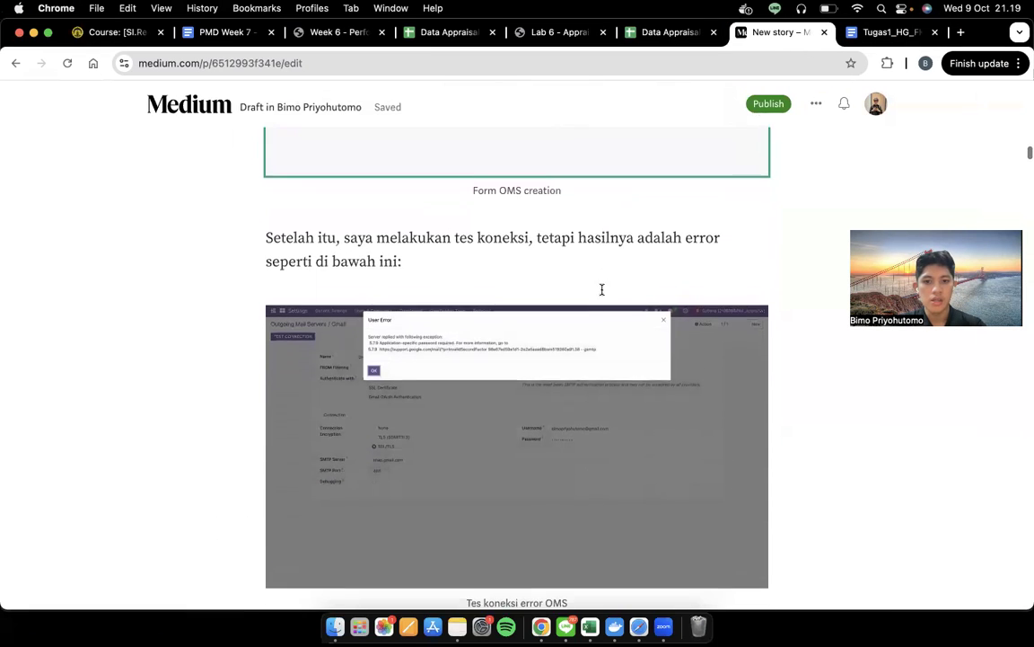
key(ctrl+Right)
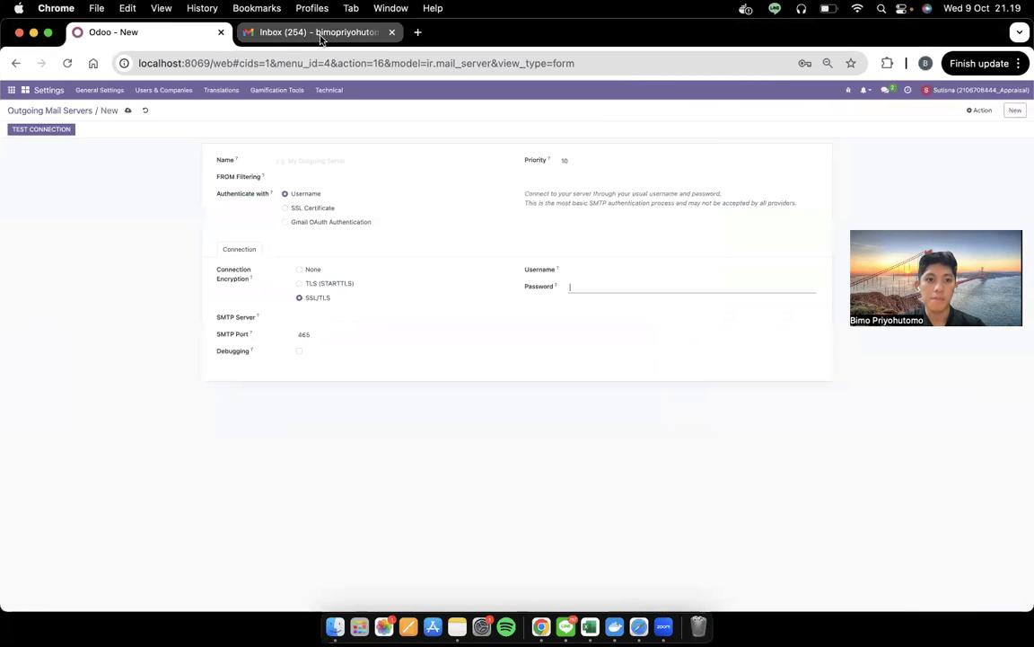
click(321, 33)
click(144, 33)
click(305, 33)
click(1010, 104)
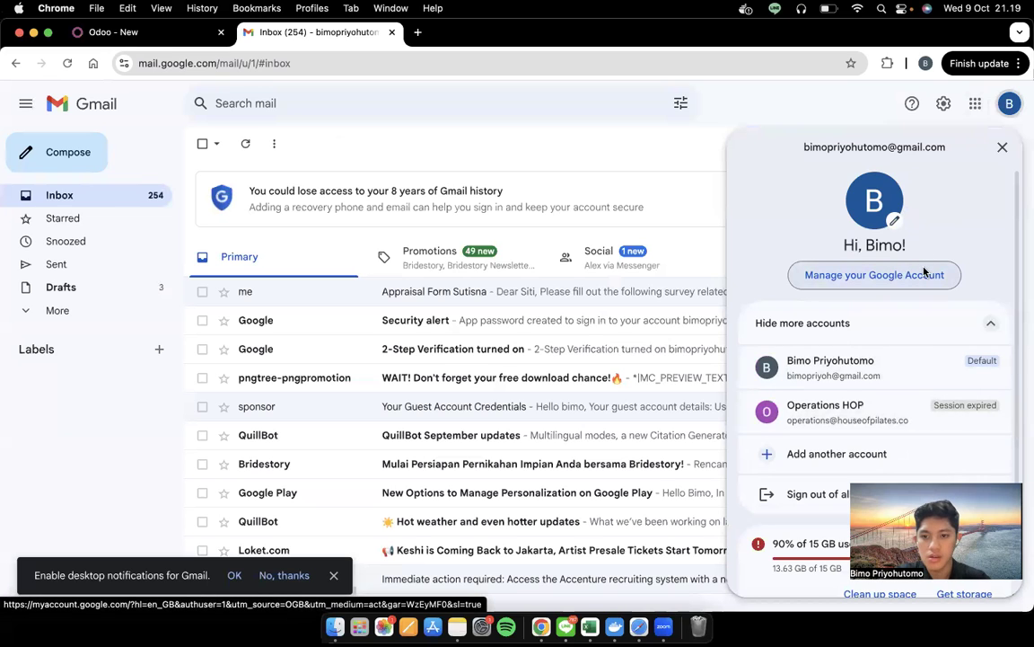
click(923, 270)
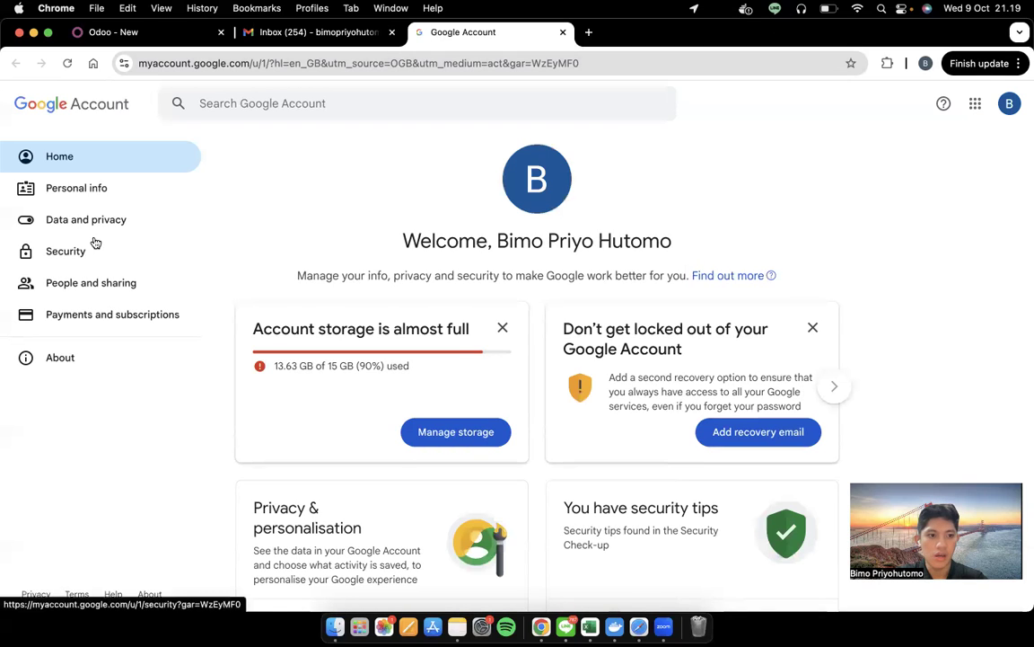
Search account settings for 'app password', open App passwords, and confirm with the account password
click(281, 99)
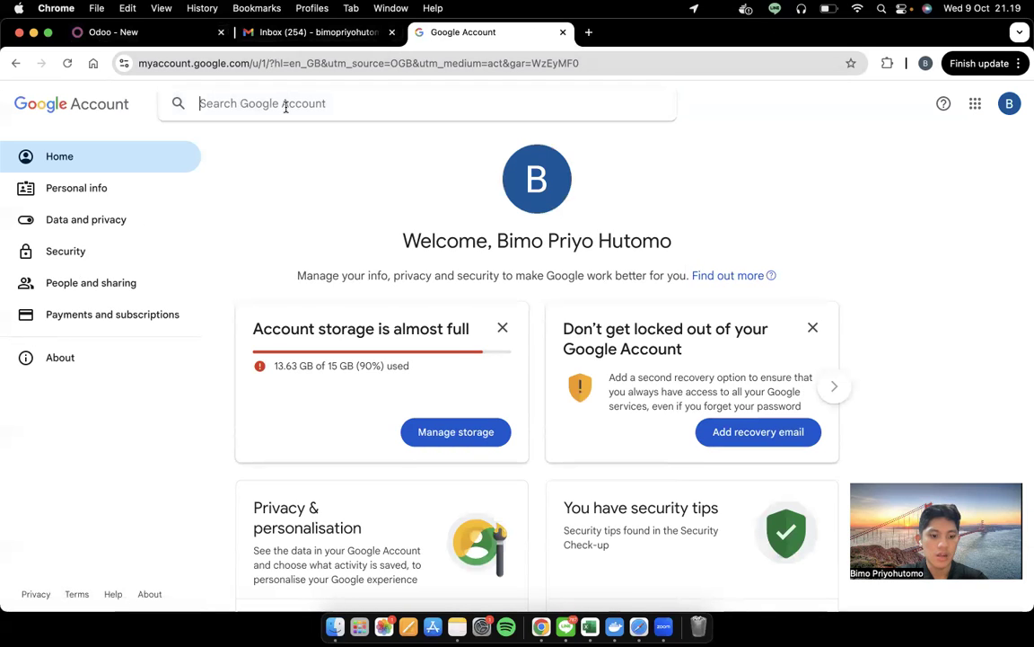
text(app password)
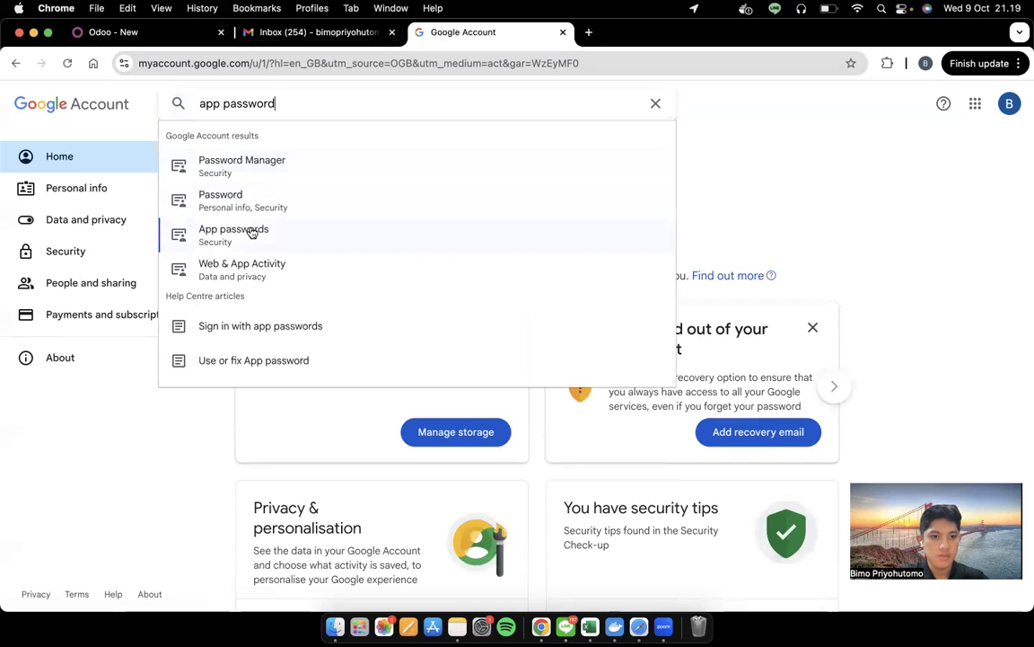
click(254, 231)
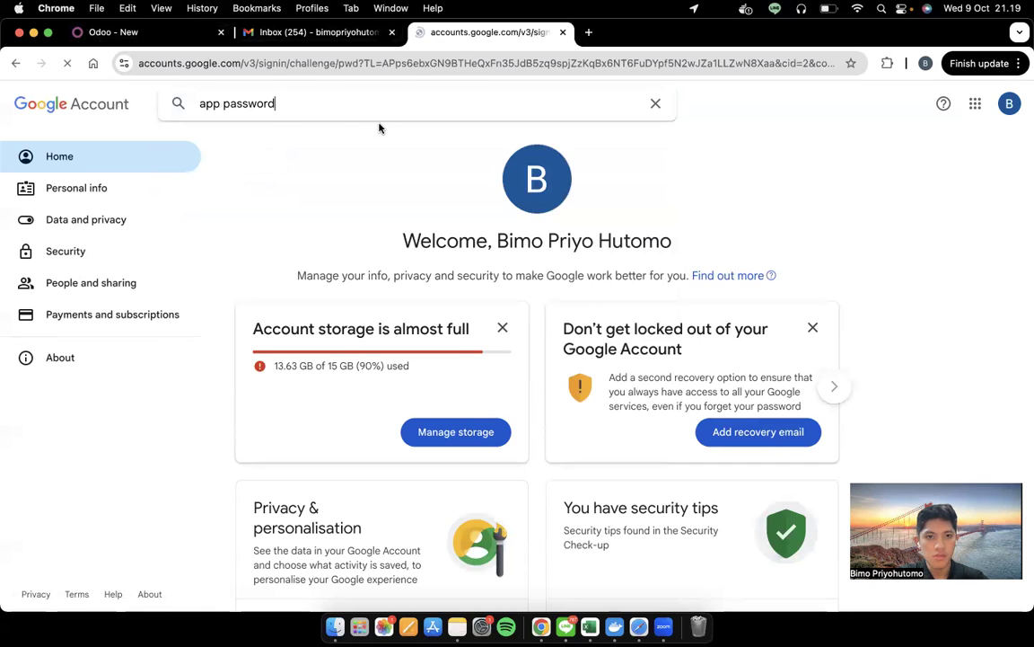
text(••••••••••)
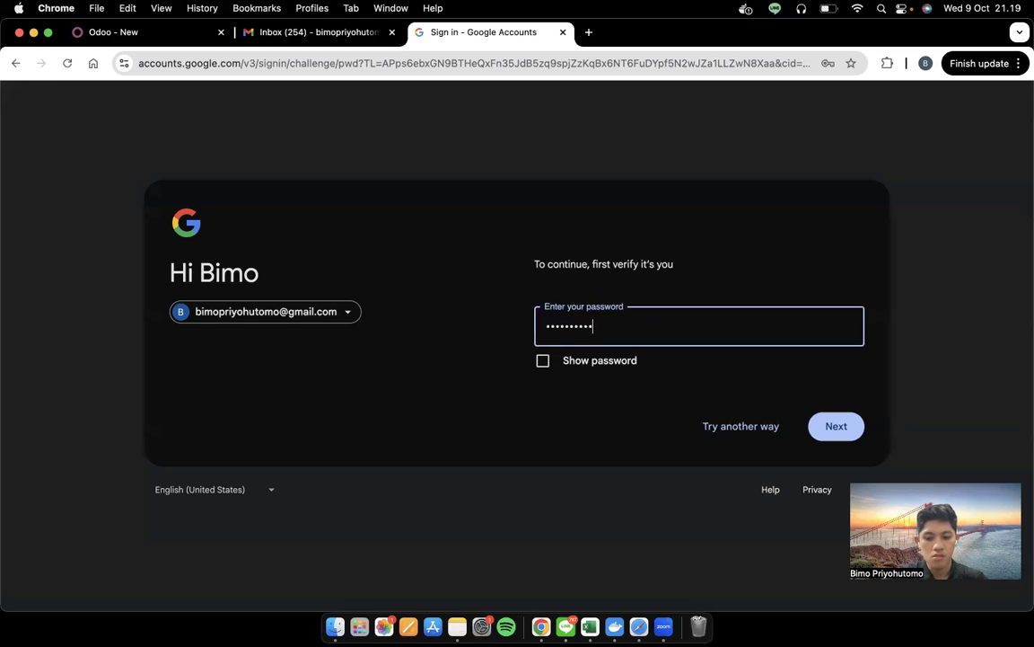
text(•)
key(Return)
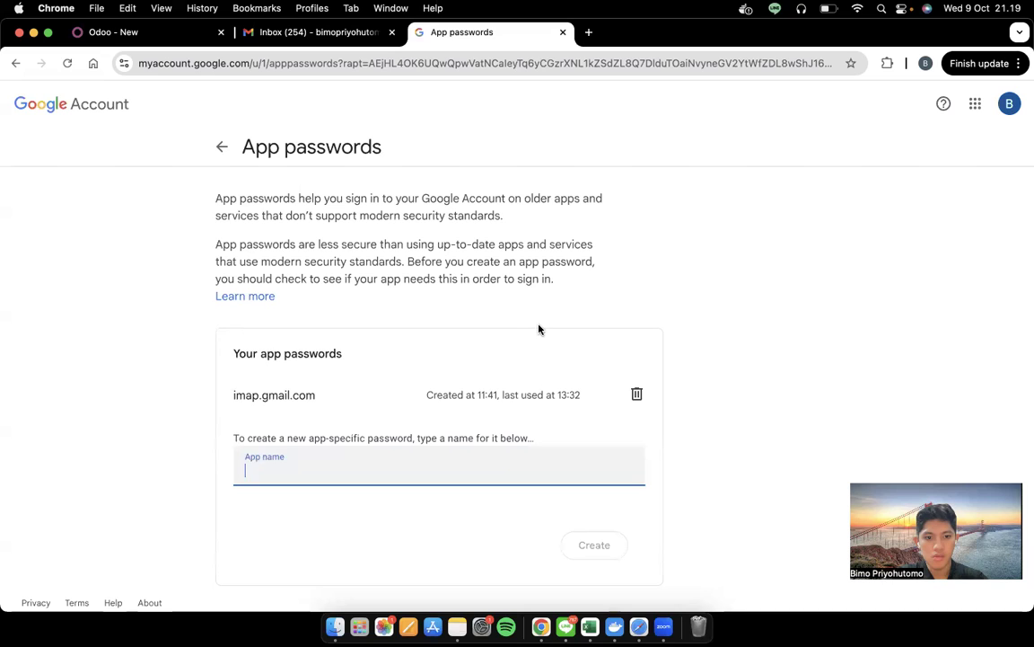
Enter imap.gmail.com as the new app password's App name, then return to the Odoo tab
click(385, 397)
click(392, 466)
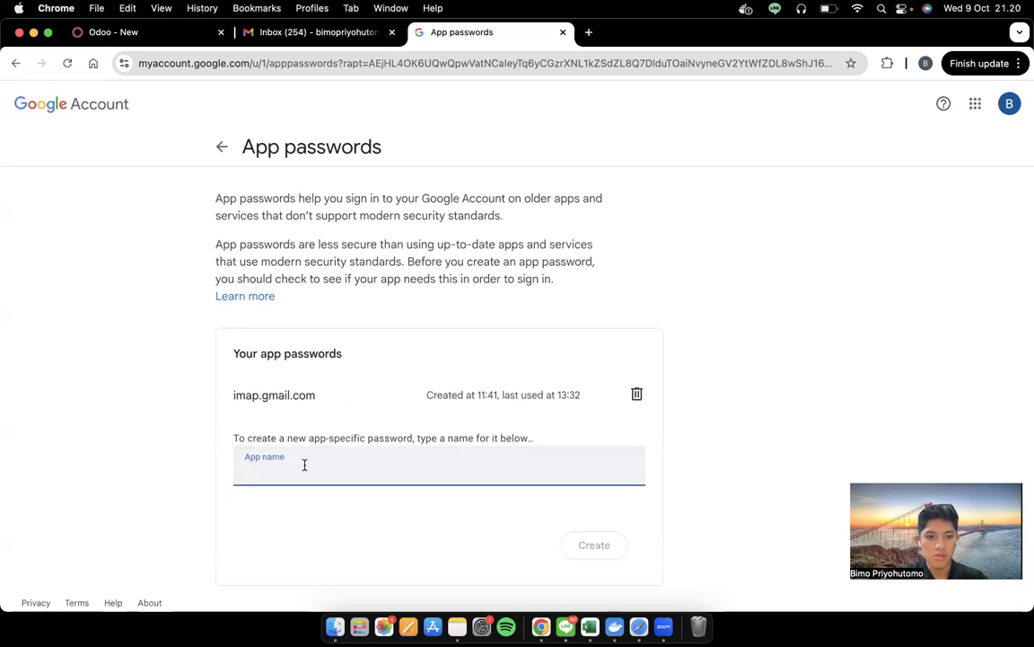
text(imap.gmai)
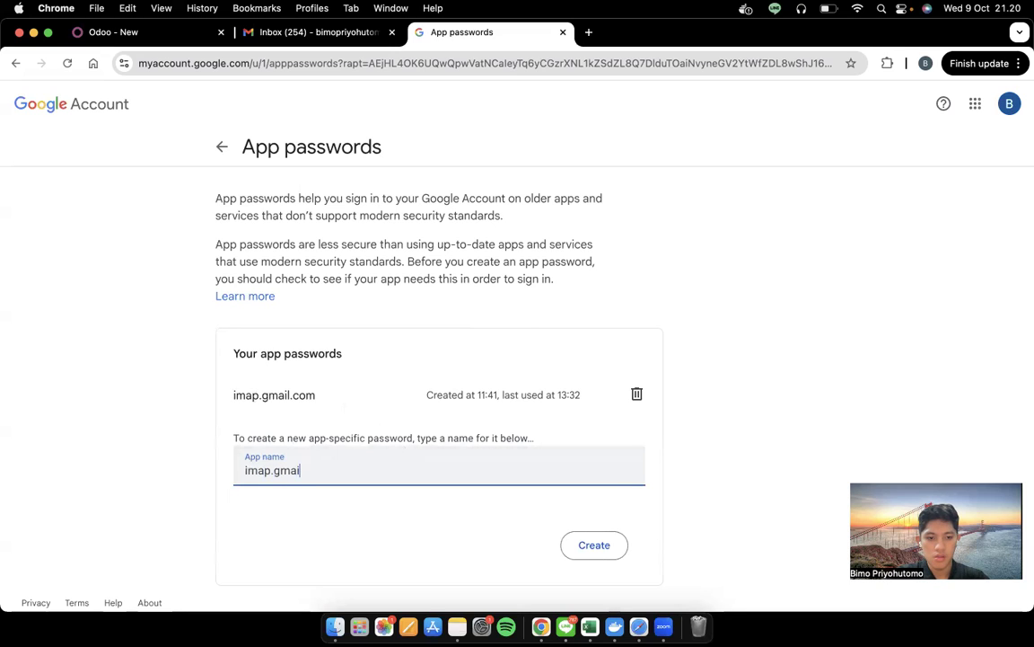
text(l.)
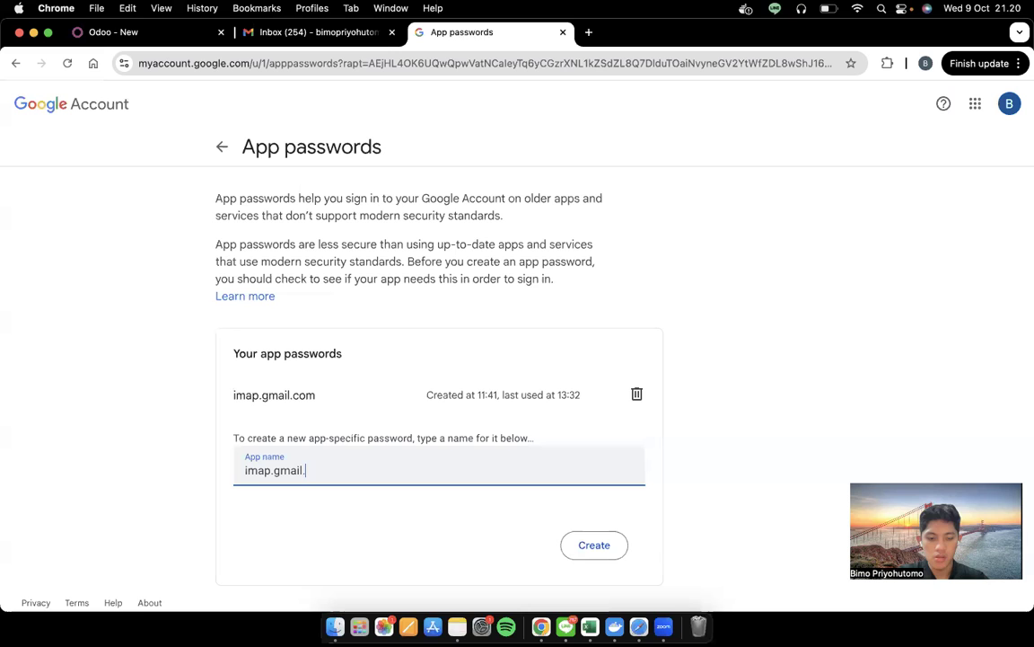
text(com)
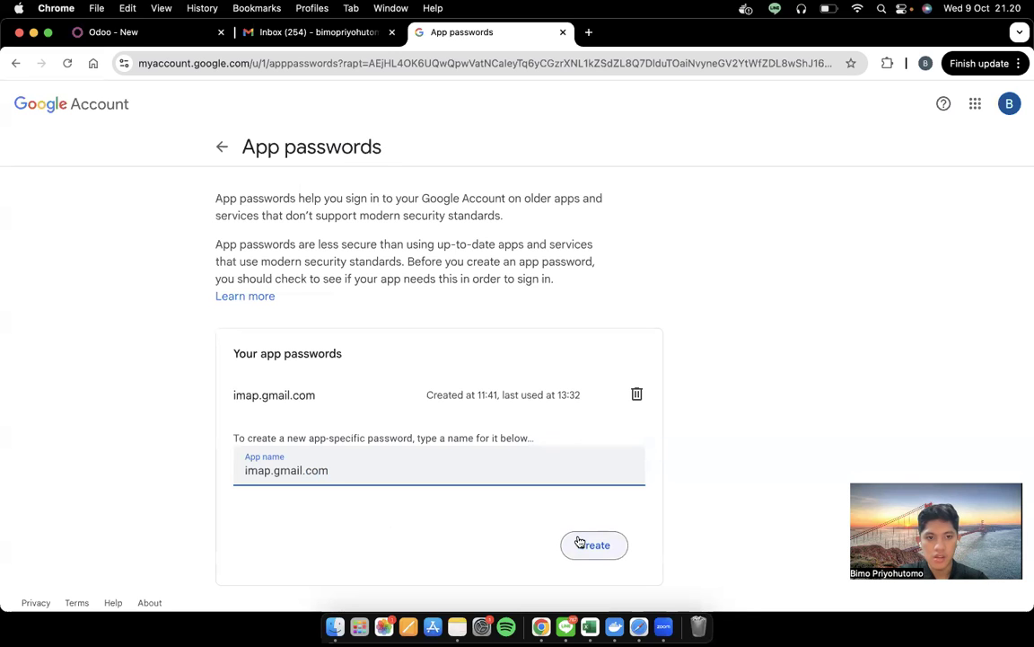
key(ctrl+Left)
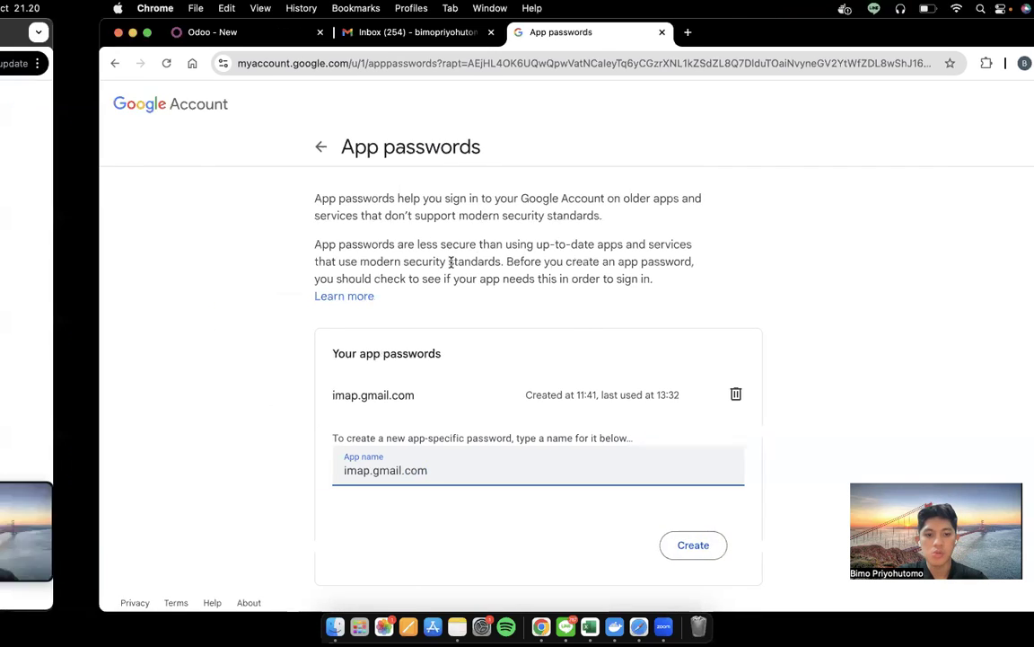
key(ctrl+Right)
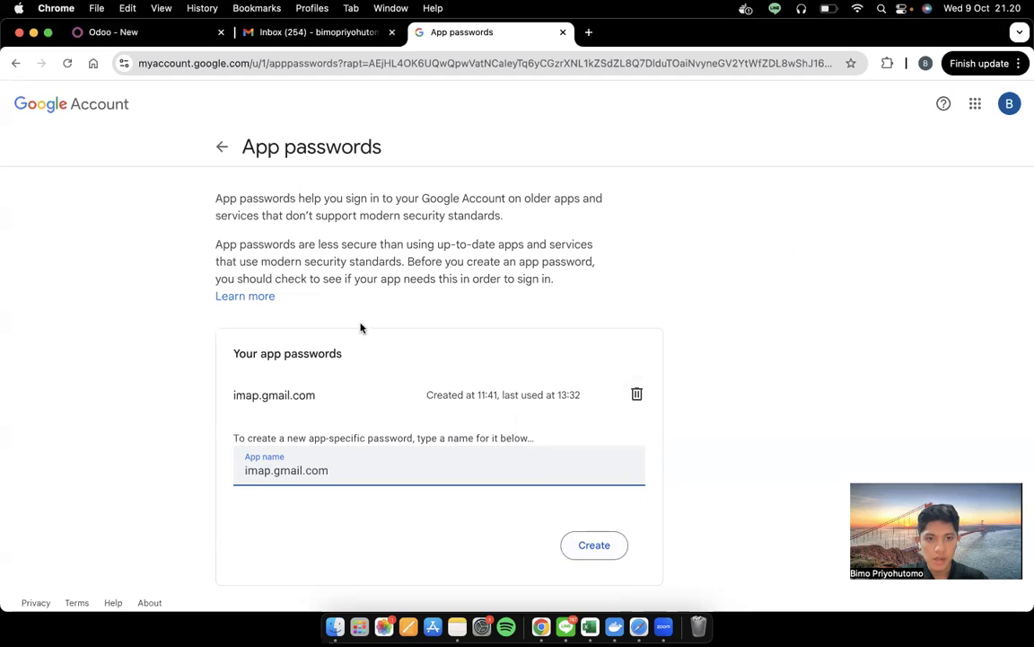
click(142, 32)
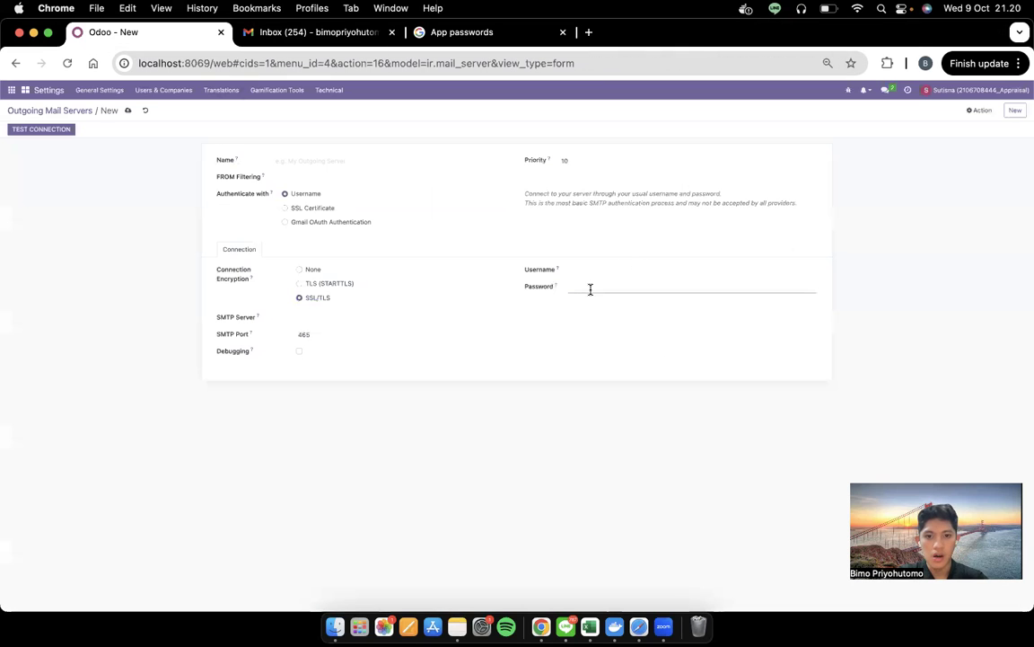
Discard the new server form, open the existing Gmail mail server, and pass its connection test
click(146, 110)
click(241, 166)
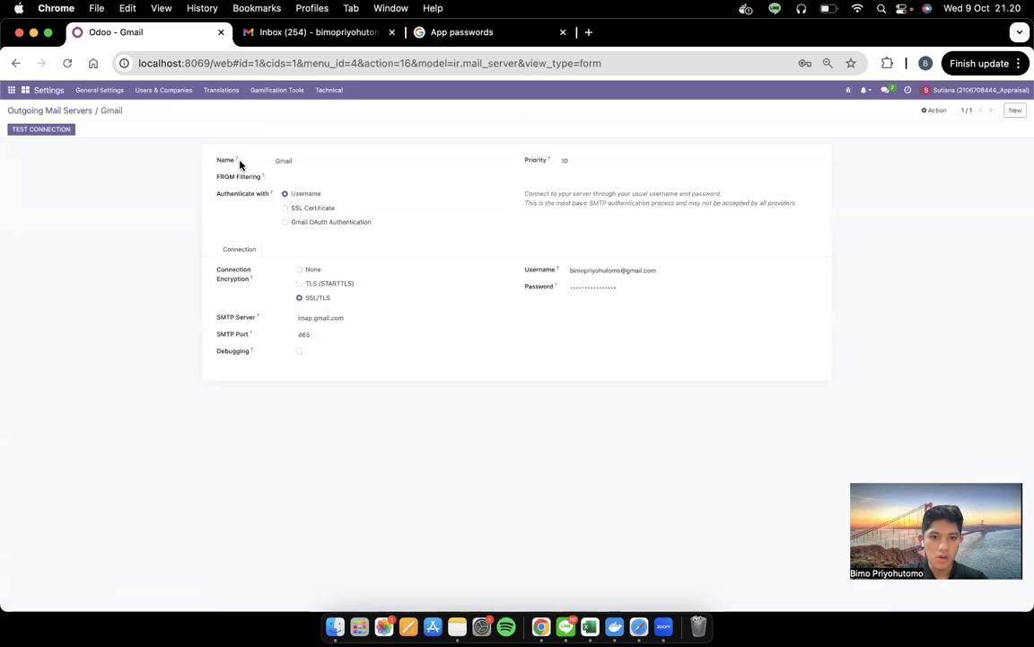
double_click(609, 287)
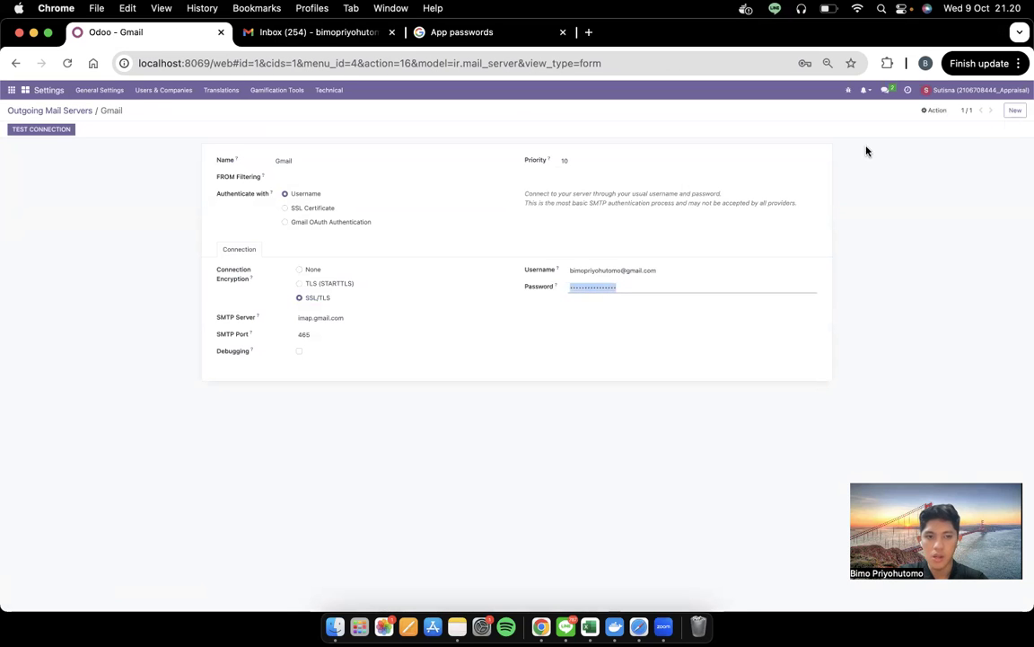
click(54, 130)
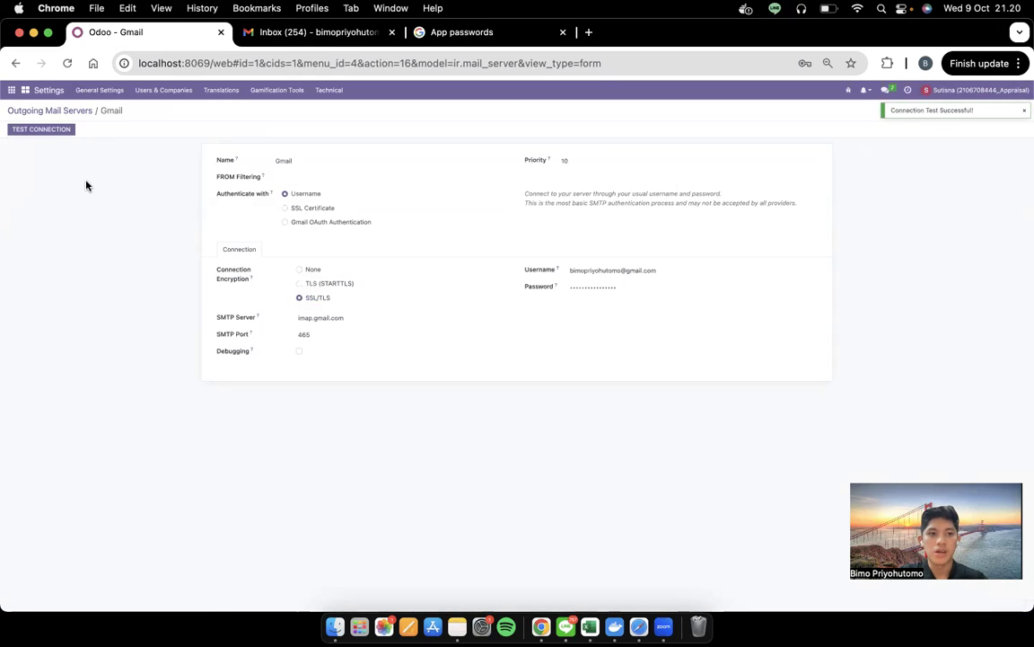
key(ctrl+Left)
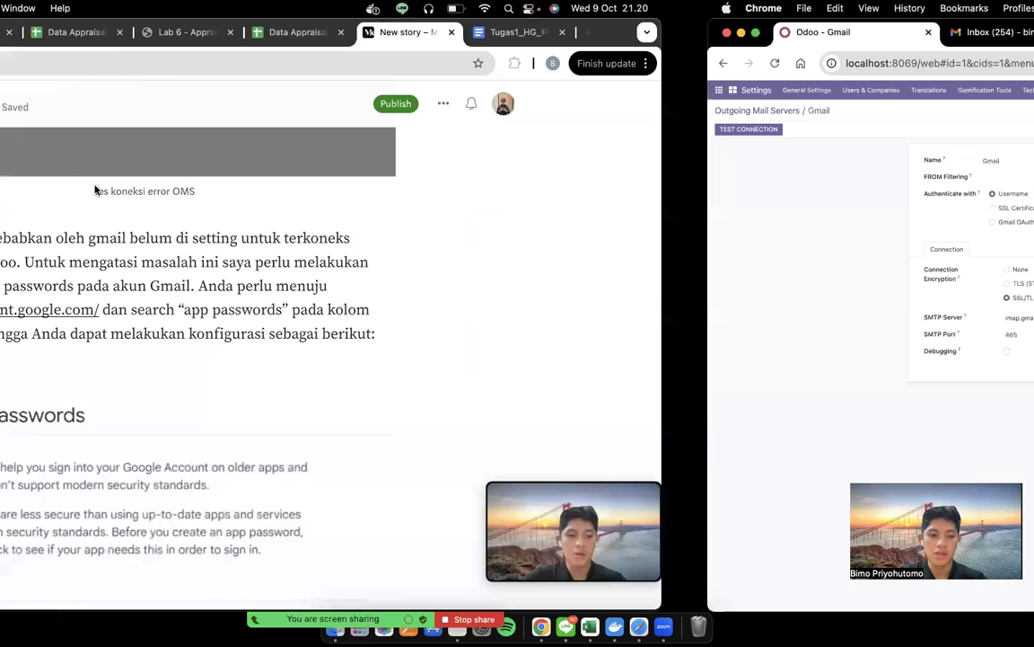
Review the Medium draft's email-change step, select the Odoo username, and show all windows
scroll(518, 397, down, 10)
scroll(518, 398, down, 10)
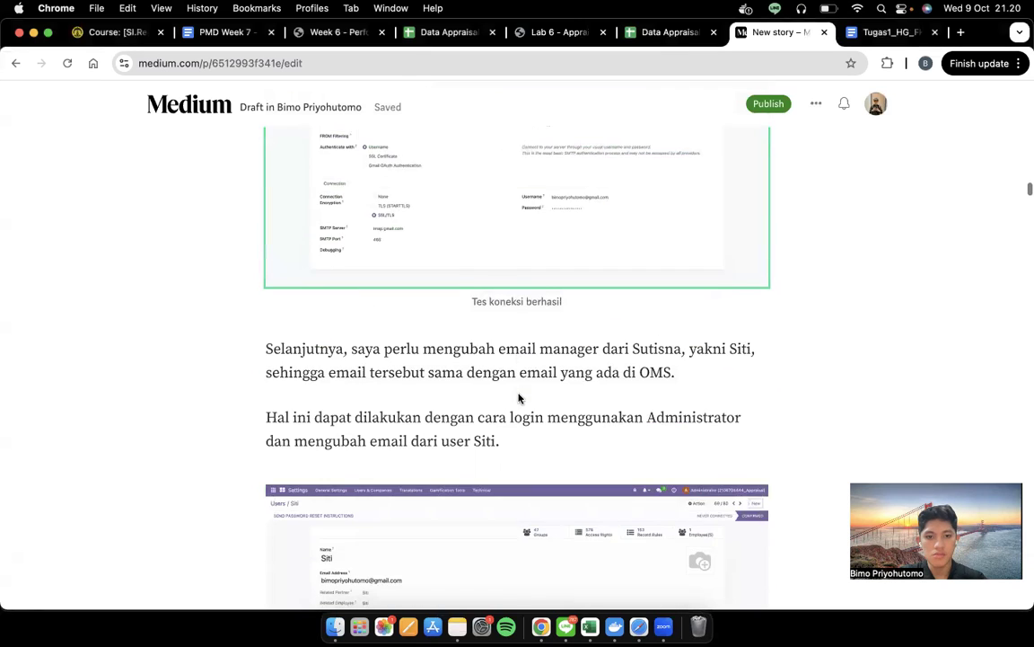
scroll(518, 398, up, 3)
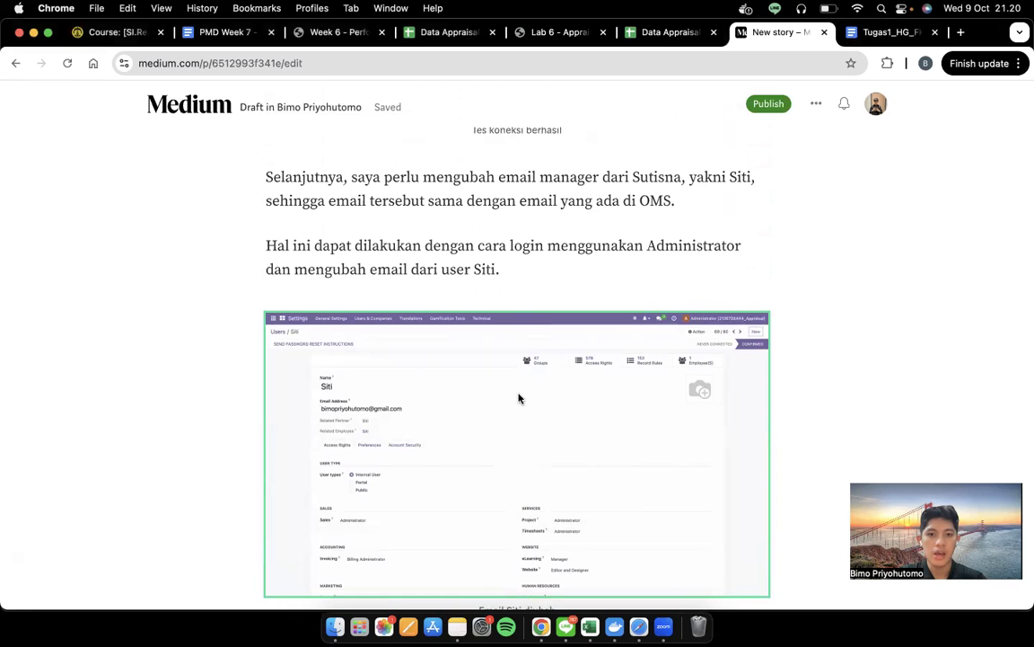
key(ctrl+Right)
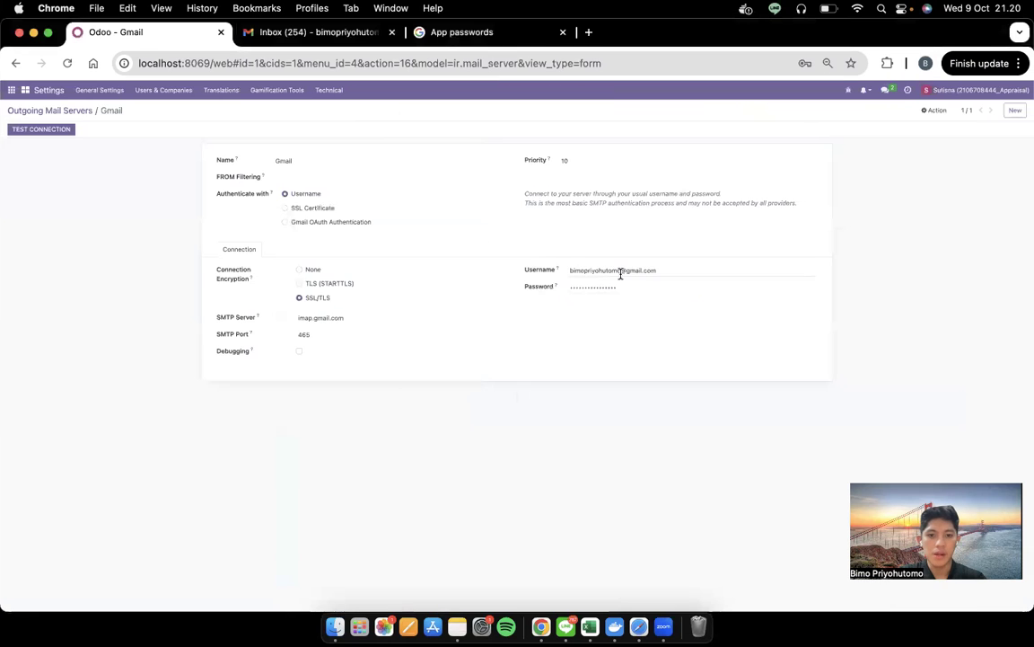
triple_click(620, 271)
key(ctrl+Up)
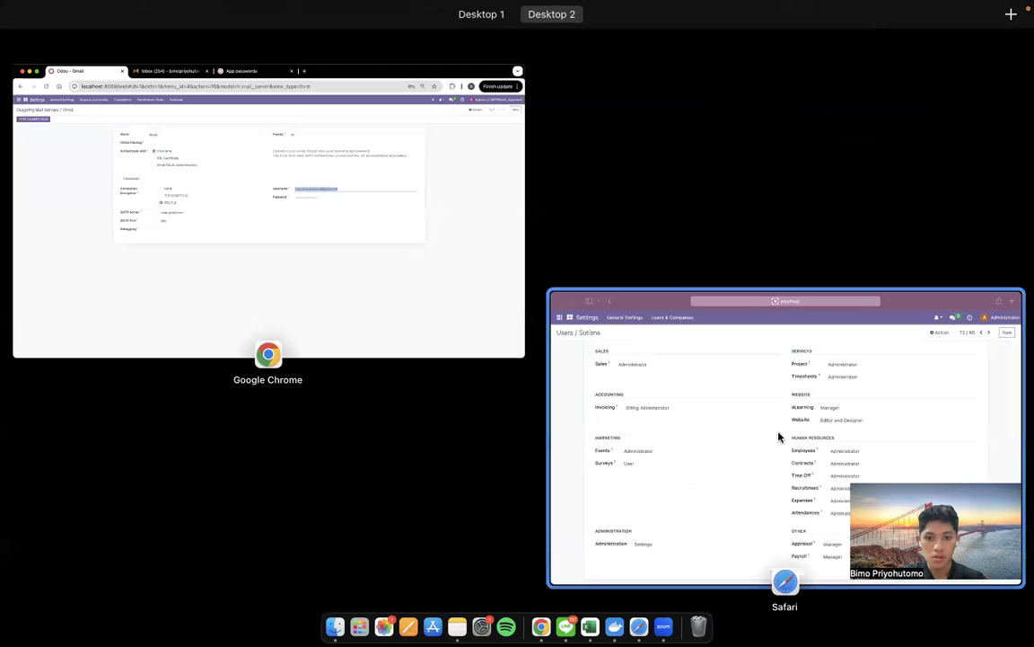
Return to the Users list and open the manager user's record using page search
click(777, 433)
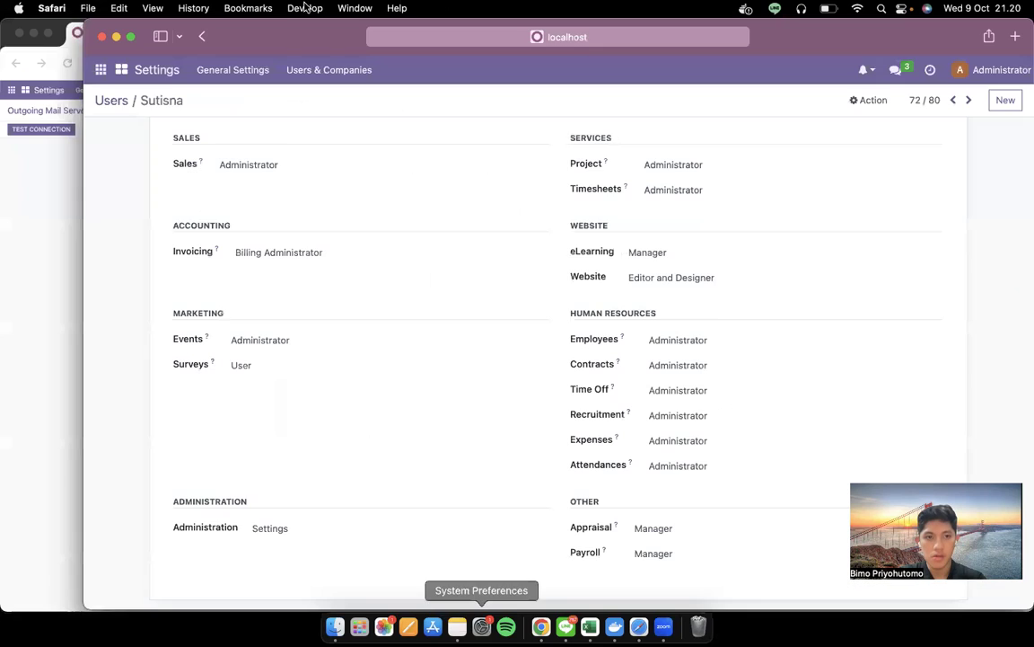
click(121, 105)
scroll(288, 196, up, 15)
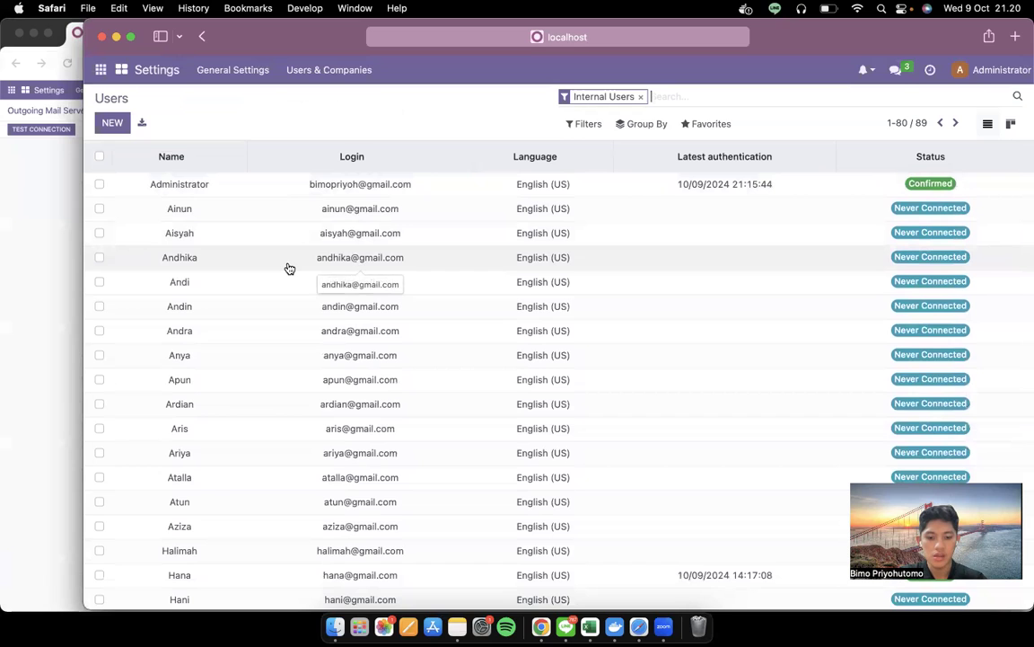
key(super+f)
text(si)
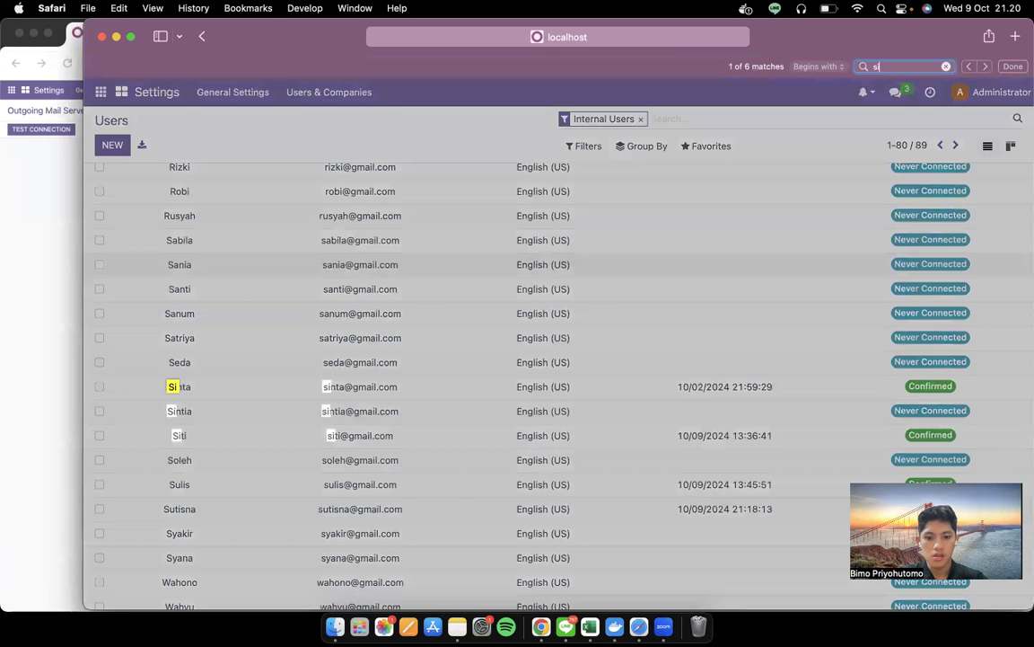
text(ti)
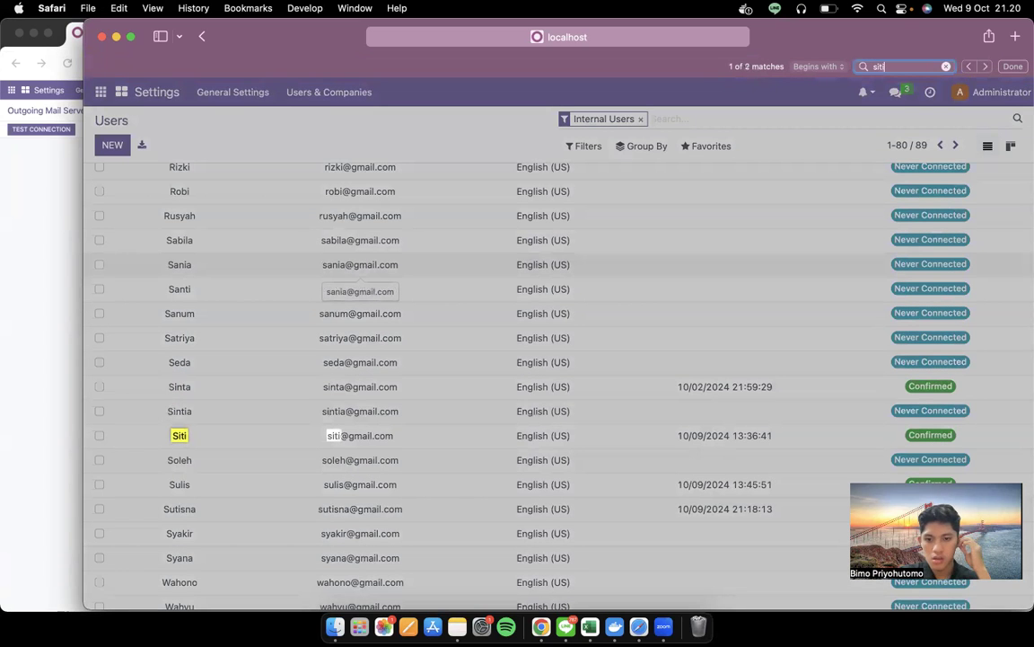
click(225, 444)
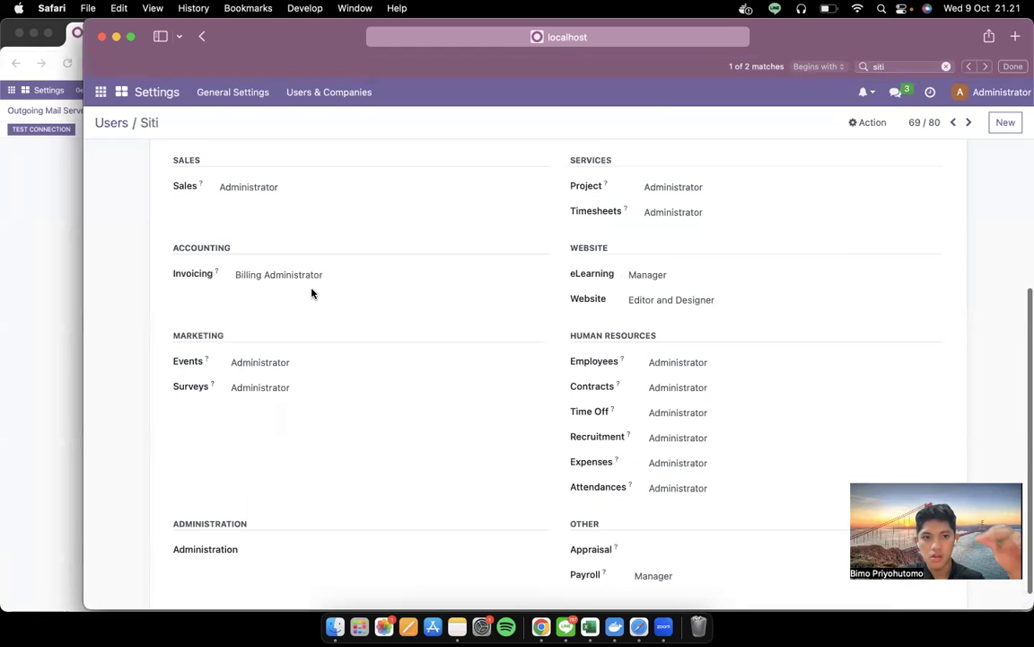
Replace the name part of the user's email with the Gmail account's name
scroll(311, 293, up, 5)
double_click(184, 299)
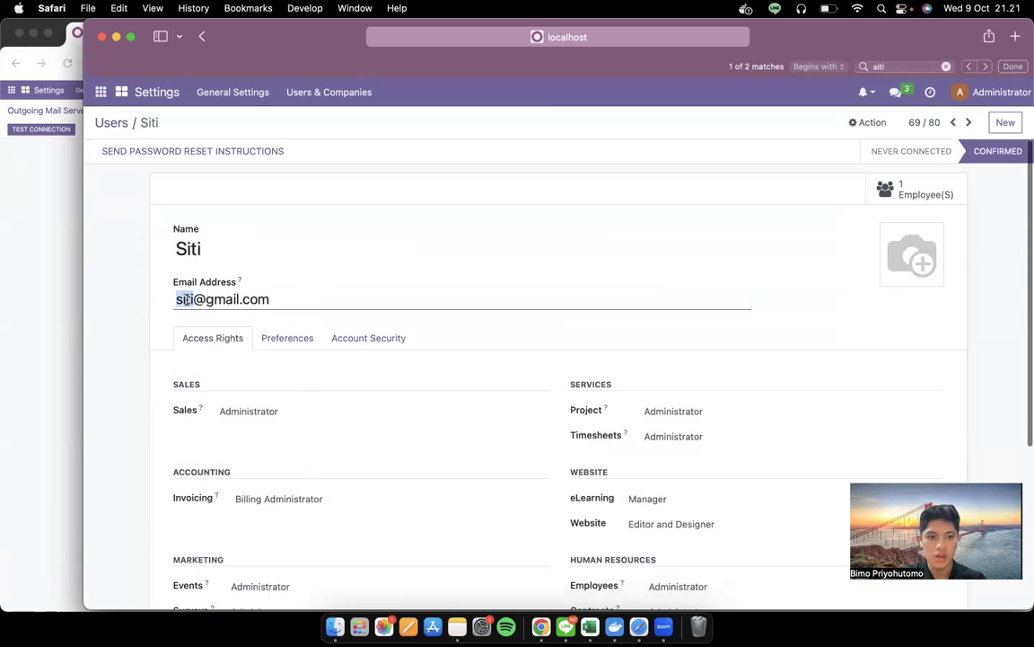
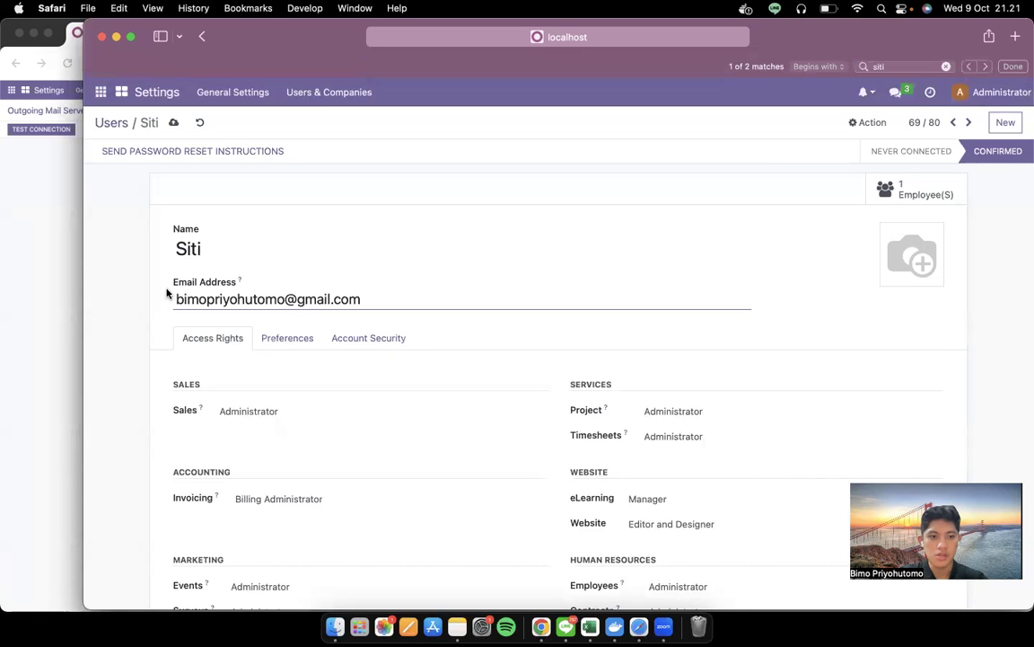
key(ctrl+Left)
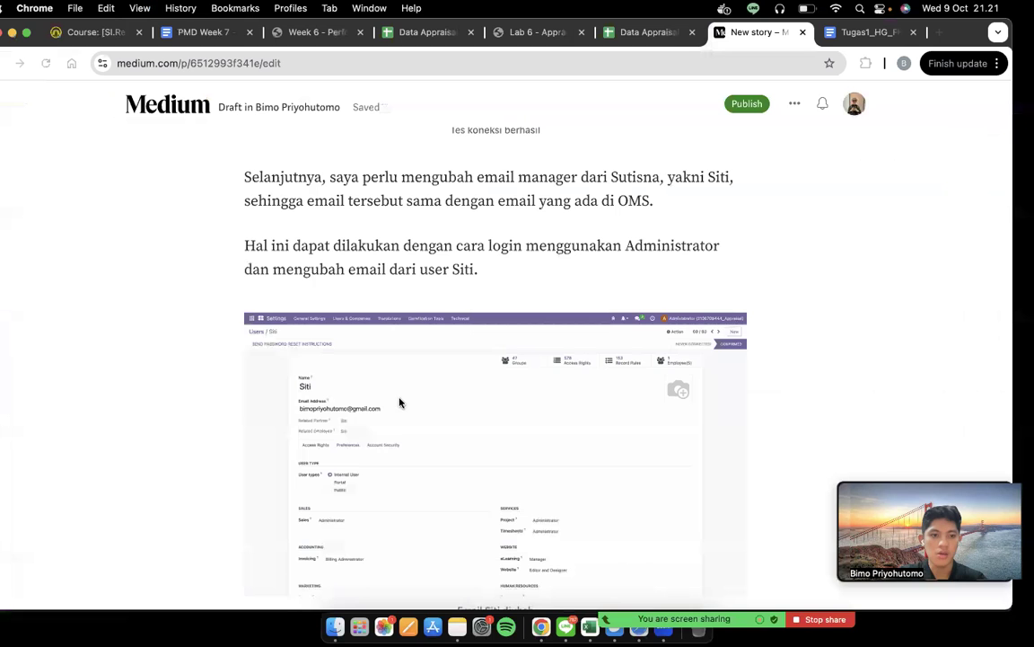
Scroll the Medium draft to the Surveys, Appraisal and Settings access paragraph, then return to Odoo
scroll(400, 401, down, 3)
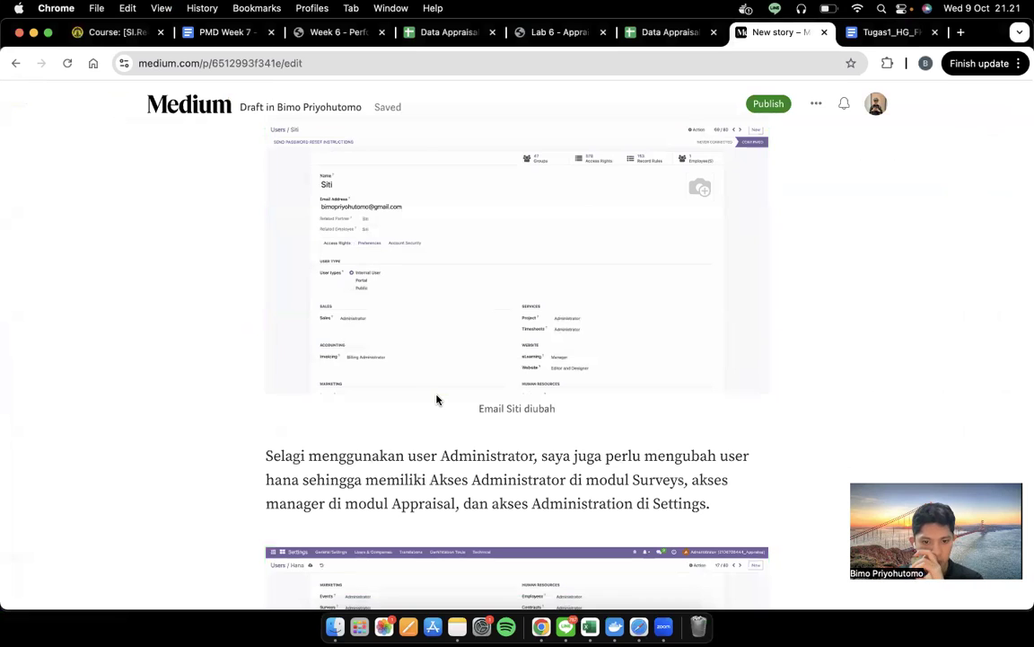
key(ctrl+Right)
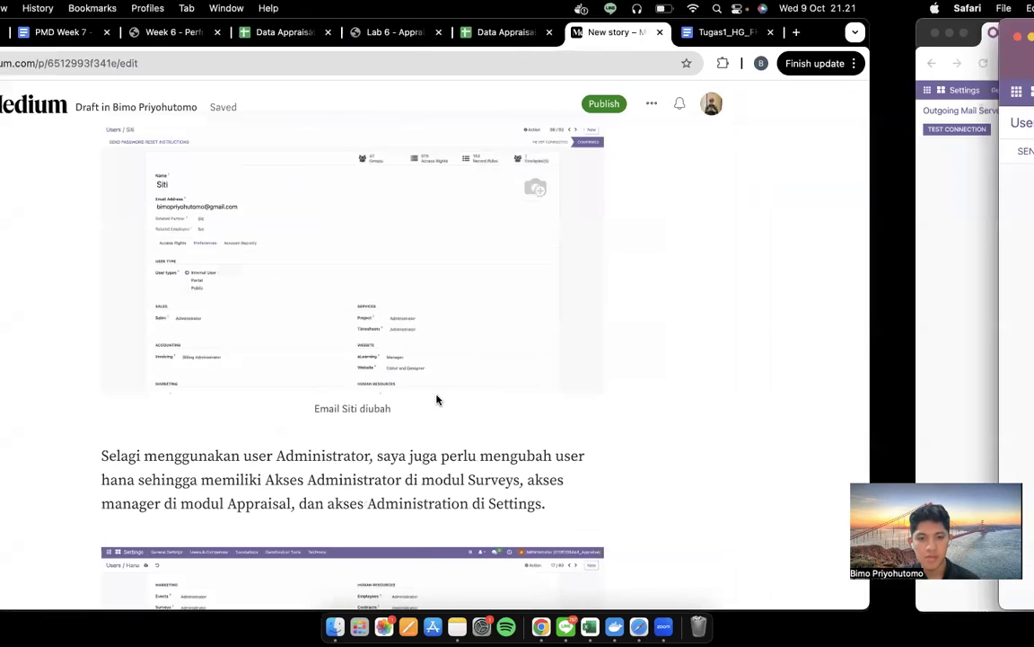
key(ctrl+Left)
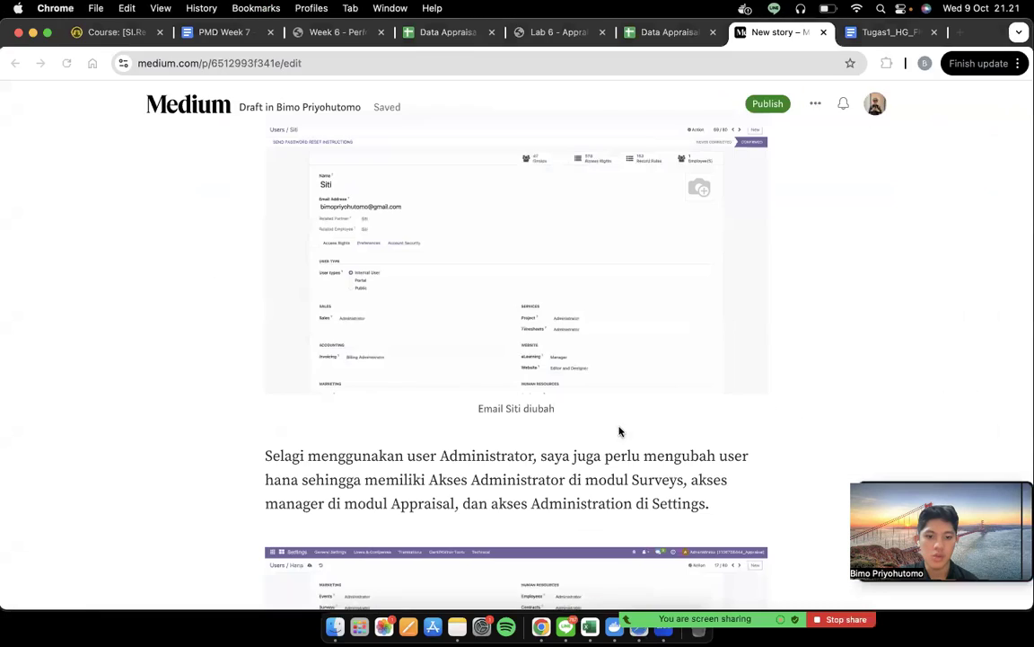
scroll(619, 429, down, 2)
scroll(619, 428, down, 3)
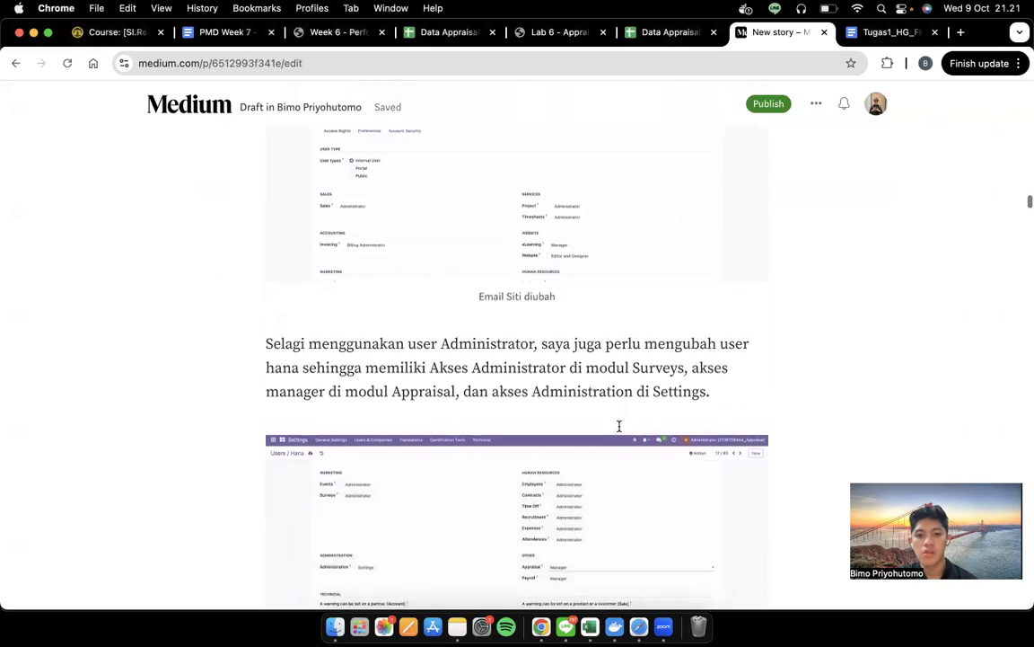
scroll(619, 426, down, 1)
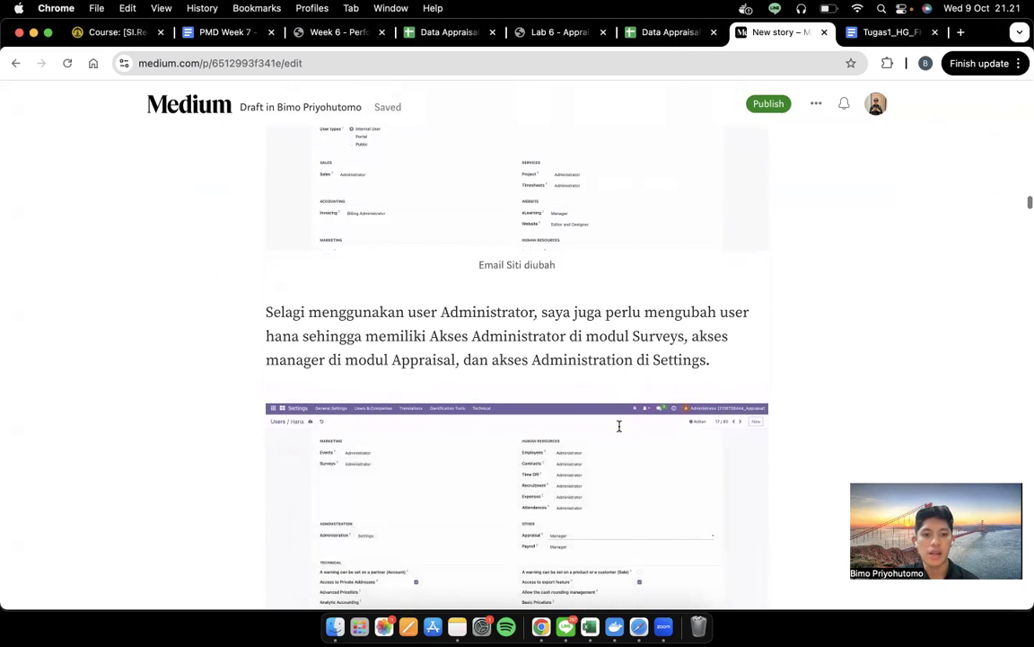
scroll(618, 427, up, 1)
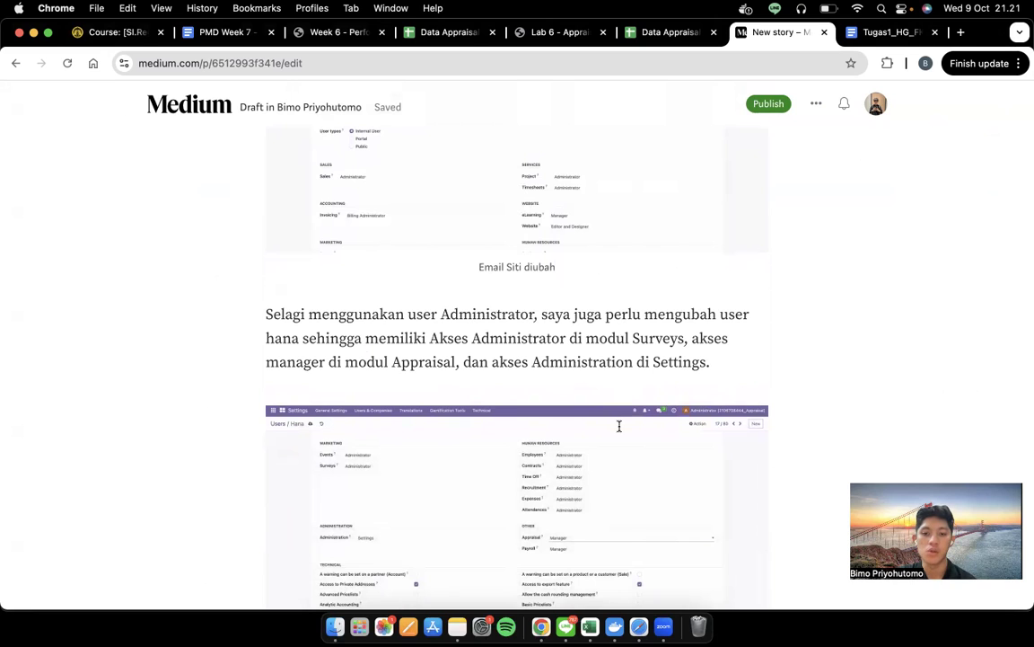
scroll(619, 432, up, 1)
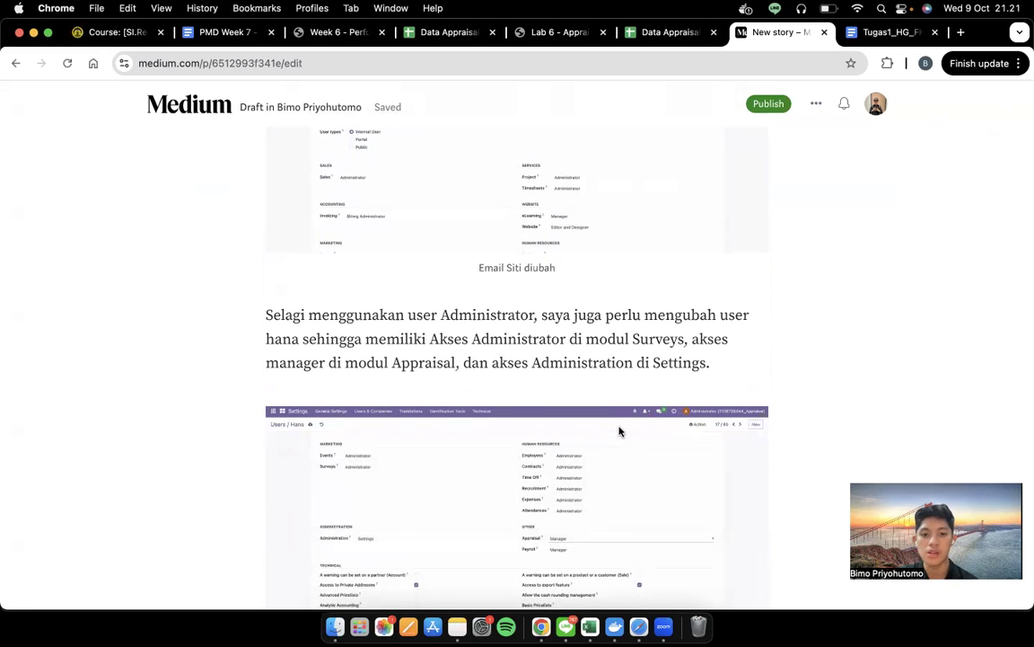
scroll(619, 432, down, 2)
key(ctrl+Right)
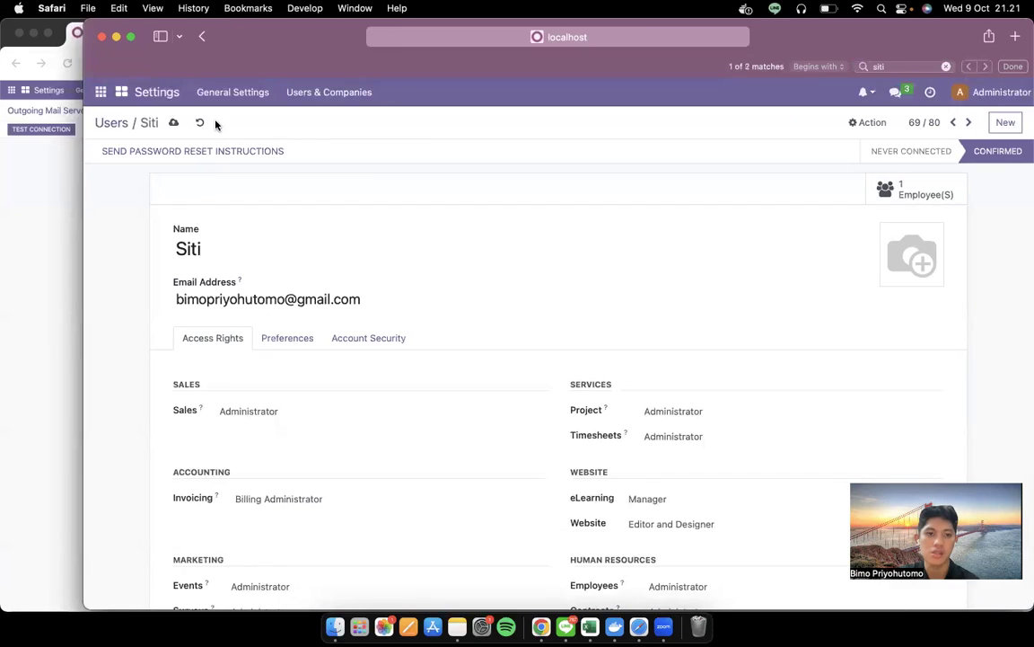
Discard the email change, then find and open the HR manager's user record from the Users list
click(201, 123)
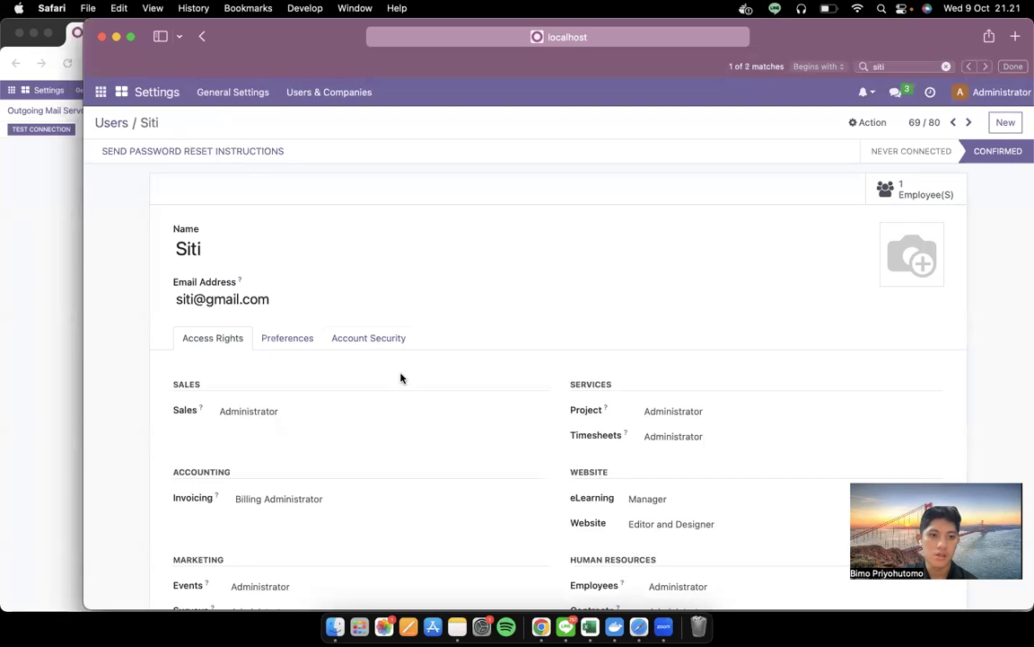
click(117, 123)
scroll(286, 283, up, 5)
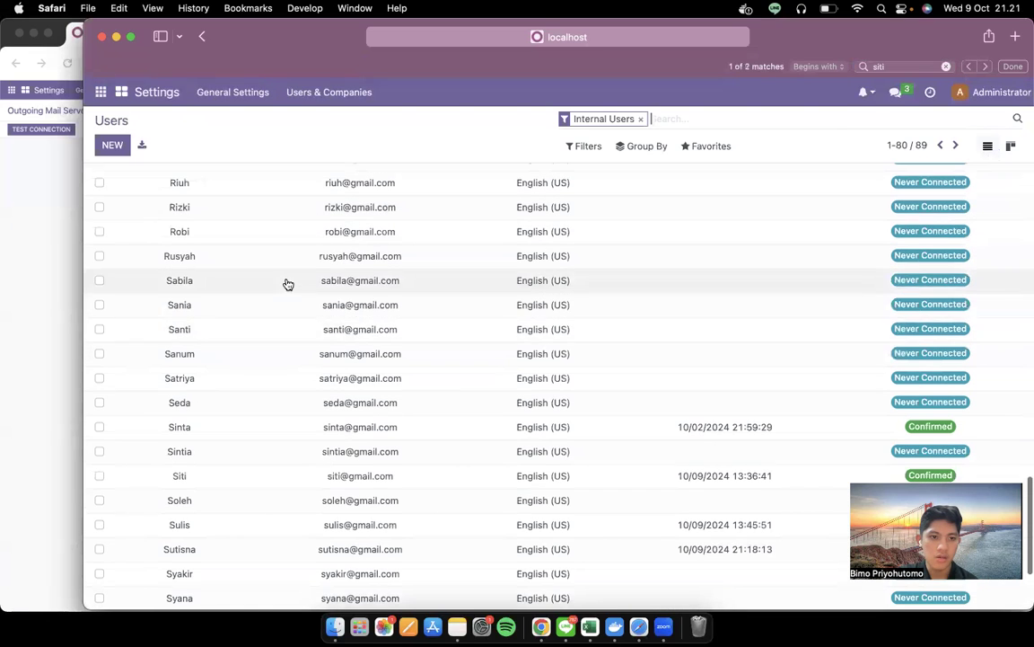
scroll(287, 284, up, 6)
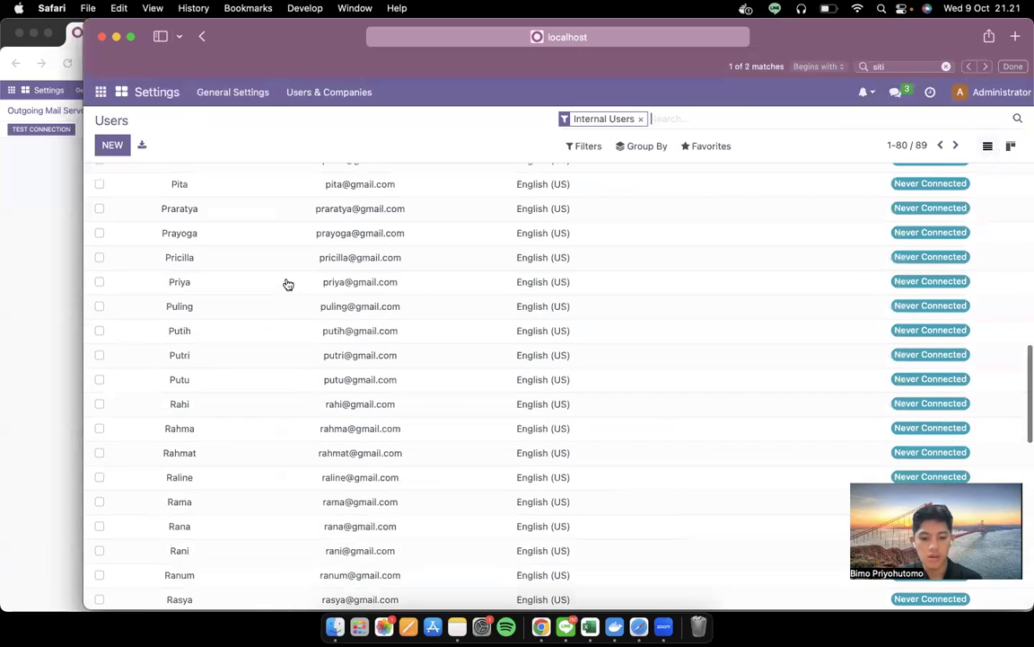
key(super+f)
key(Return)
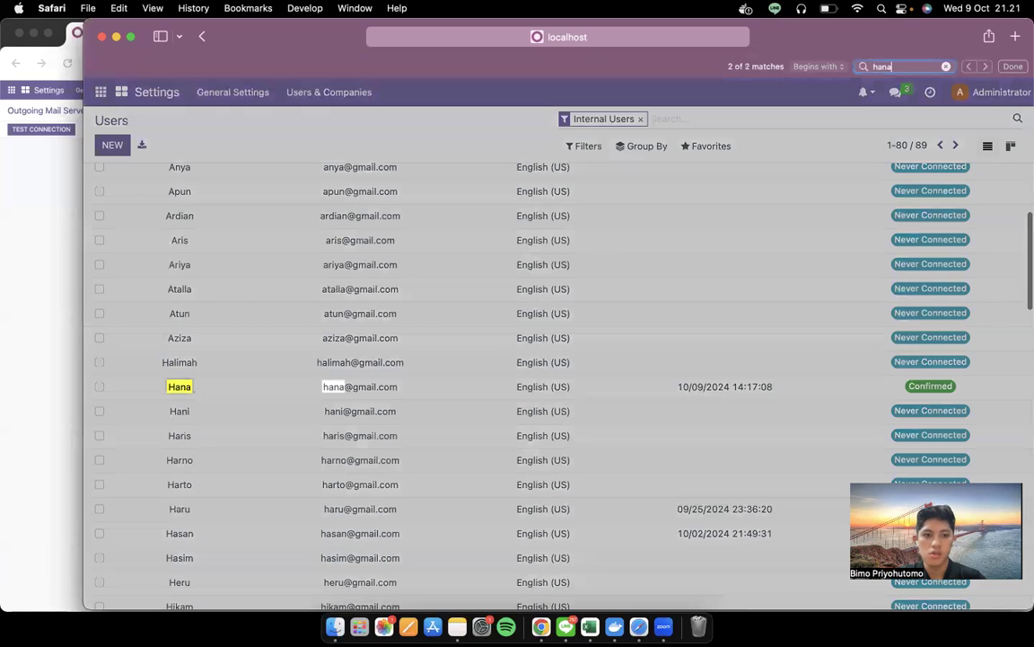
click(229, 385)
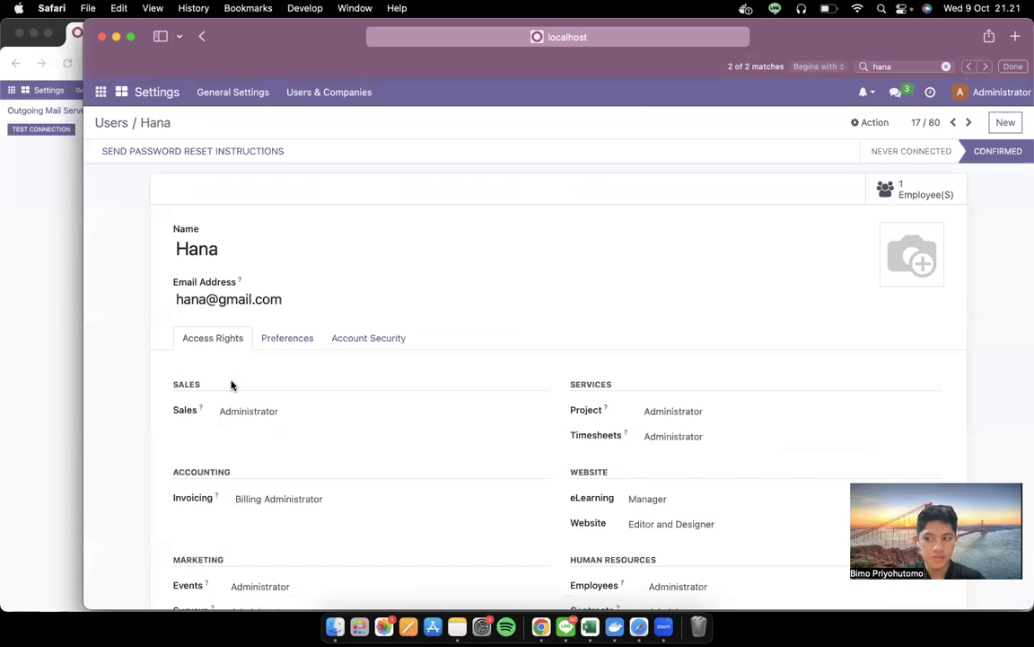
scroll(399, 318, down, 3)
key(ctrl+Left)
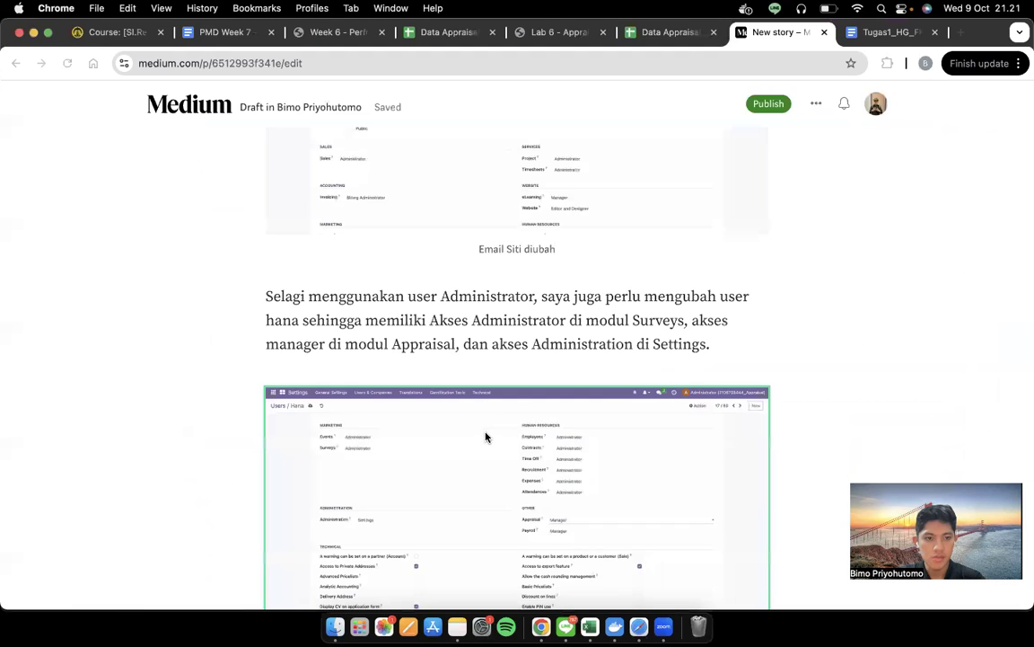
Set the HR manager's Surveys access right to Administrator
click(599, 170)
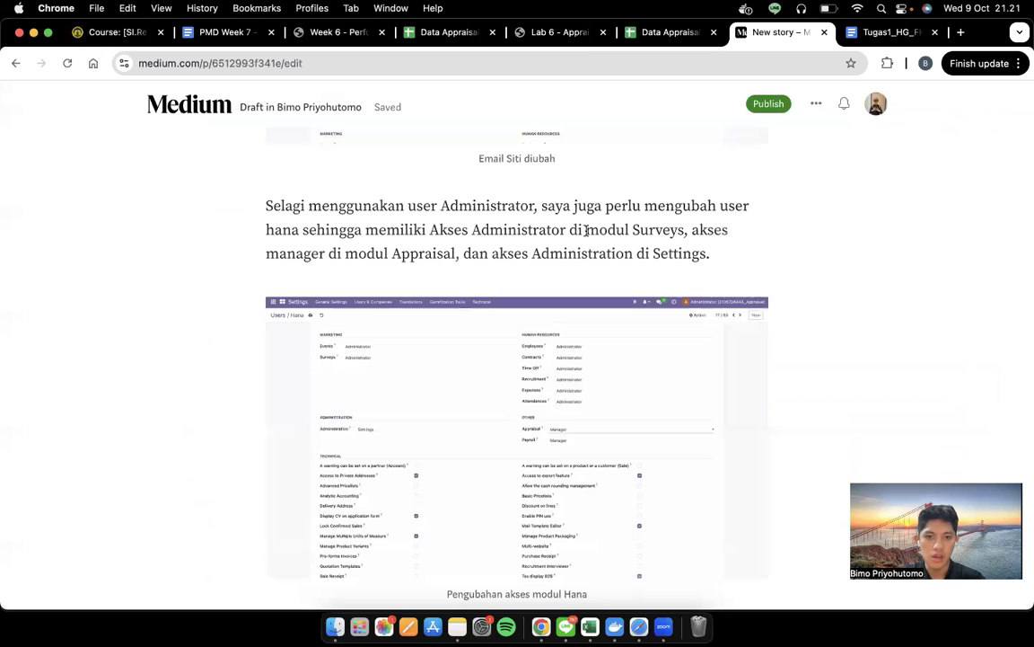
key(ctrl+Right)
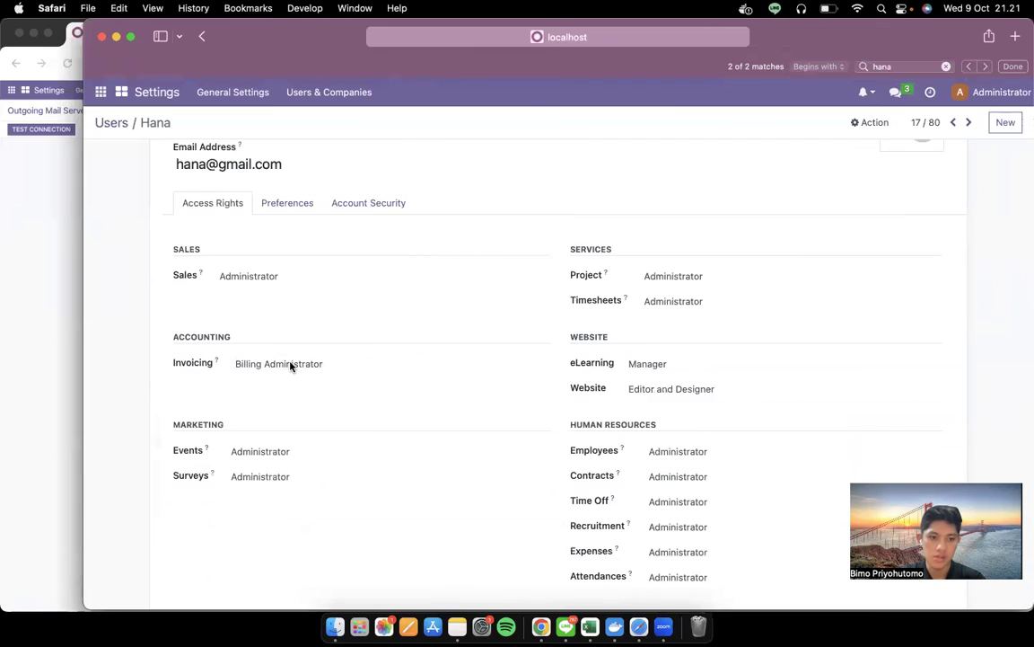
scroll(305, 404, down, 3)
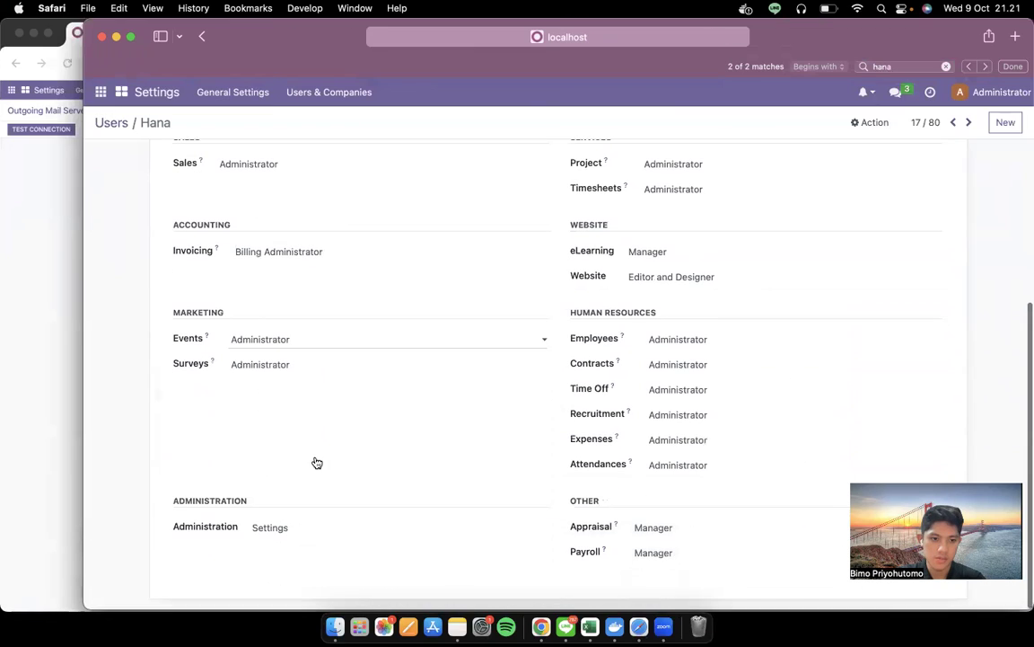
click(341, 364)
key(ctrl+Left)
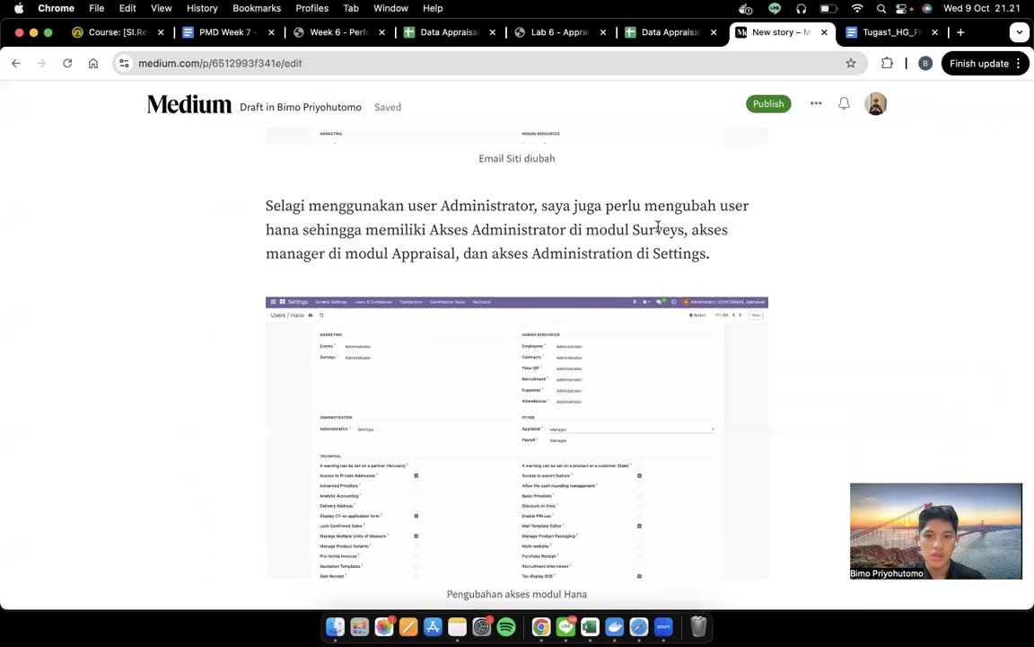
key(ctrl+Right)
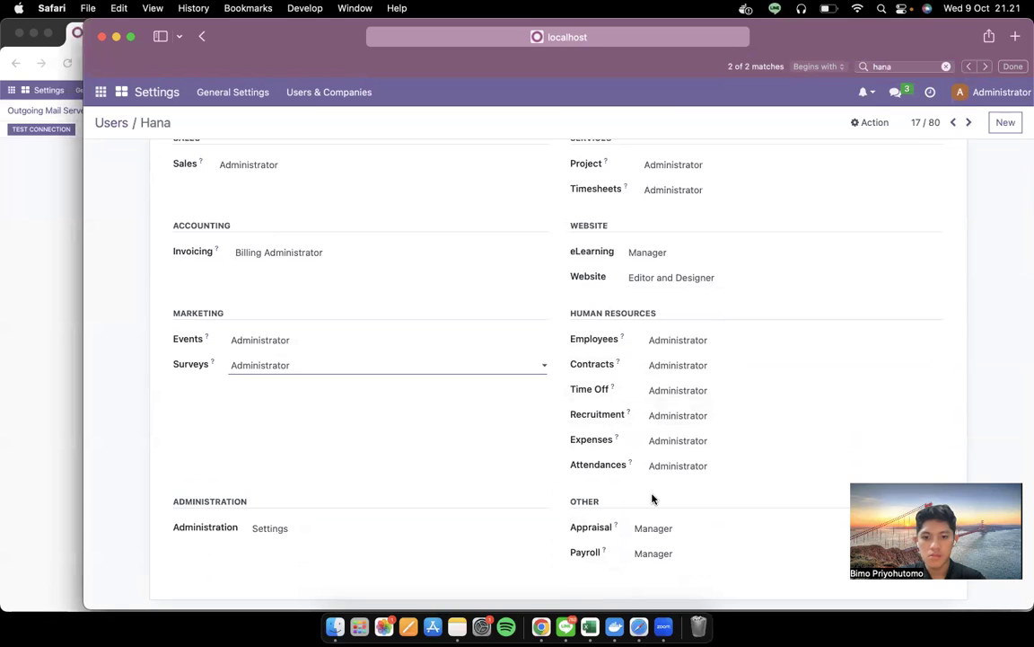
Set the HR manager's Appraisal access right to Manager
click(639, 529)
click(663, 530)
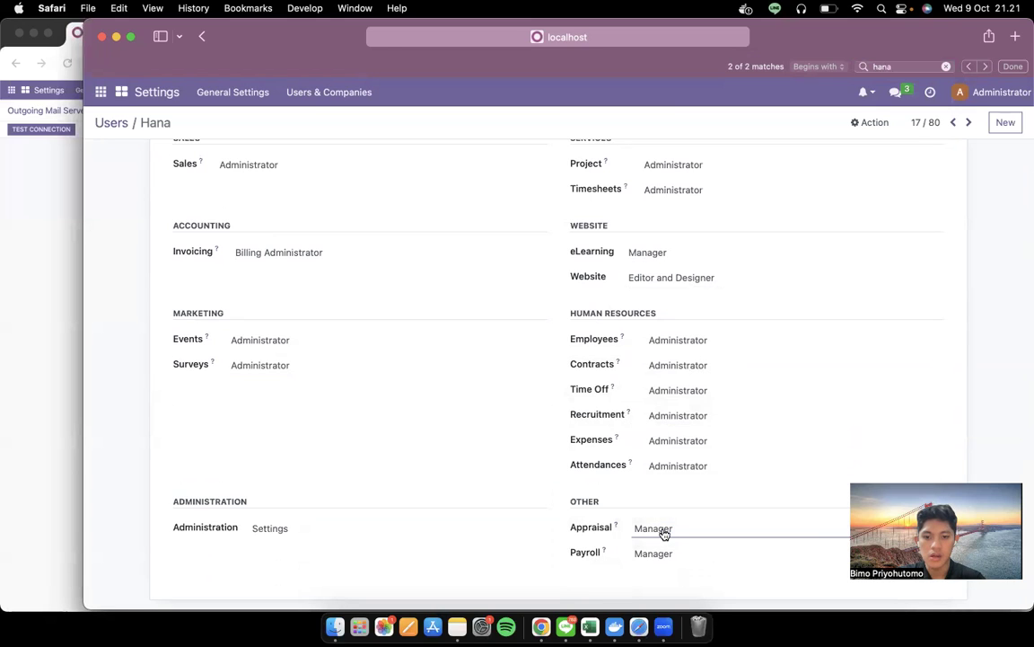
key(ctrl+Left)
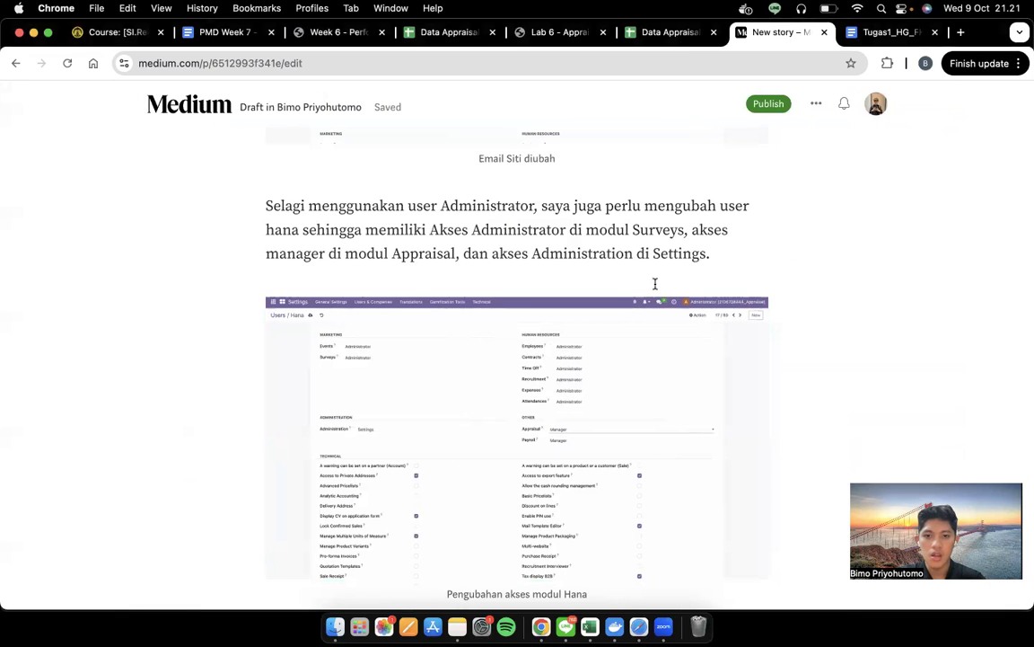
key(ctrl+Right)
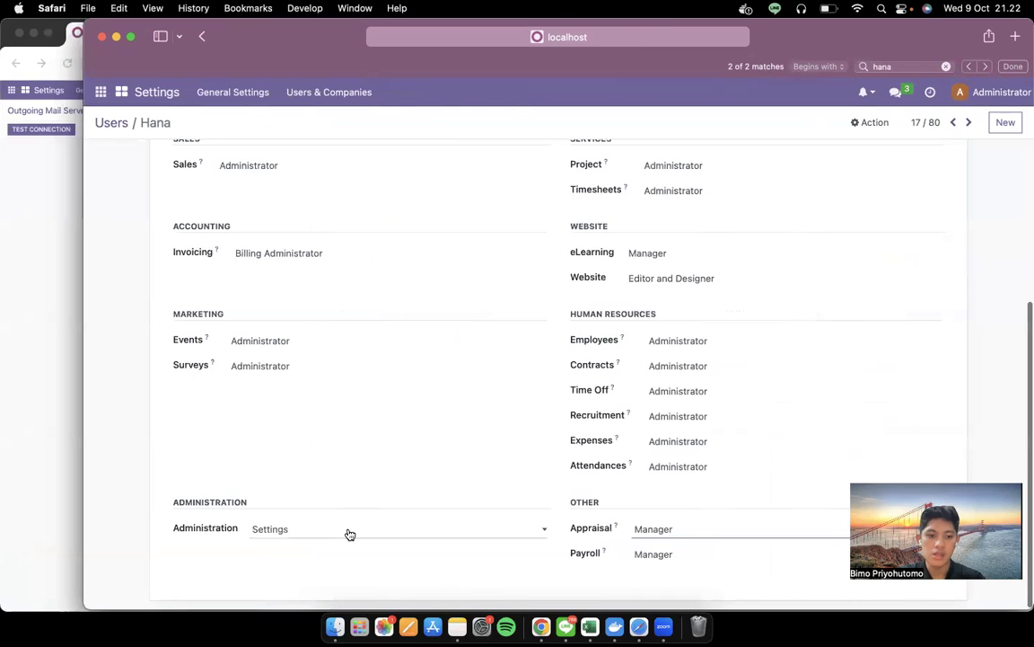
key(ctrl+Left)
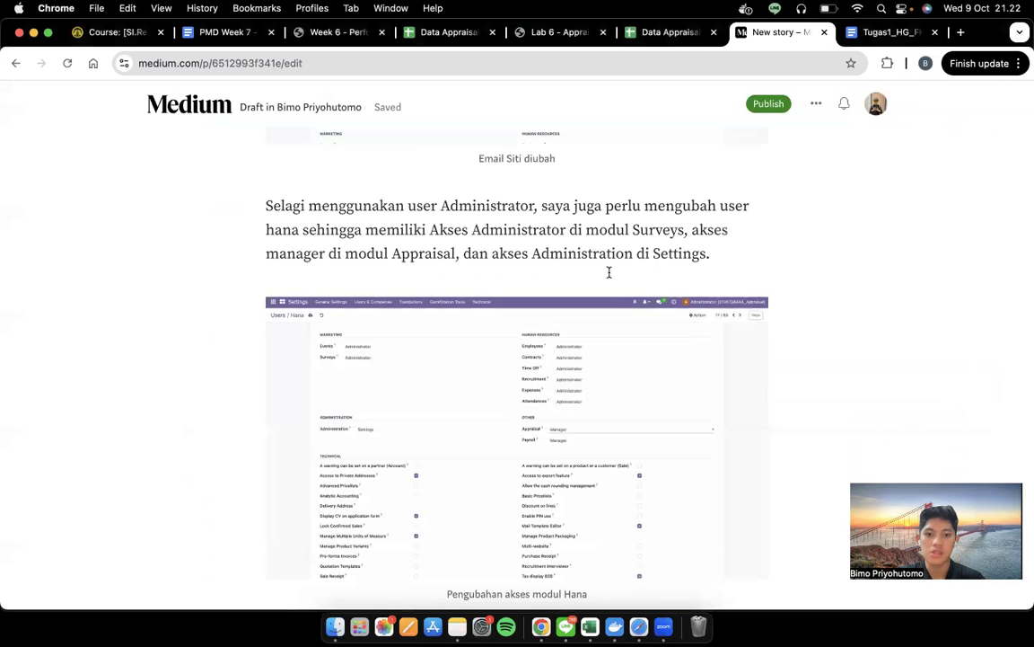
key(ctrl+Right)
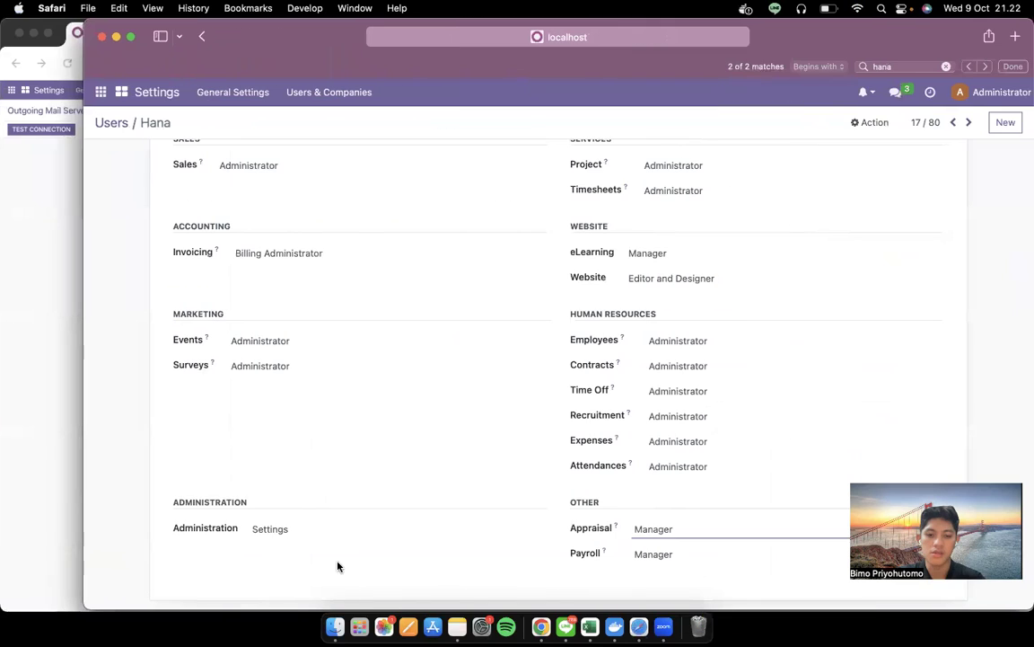
Set the HR manager's Administration access right to Settings
click(355, 532)
click(347, 529)
key(ctrl+Left)
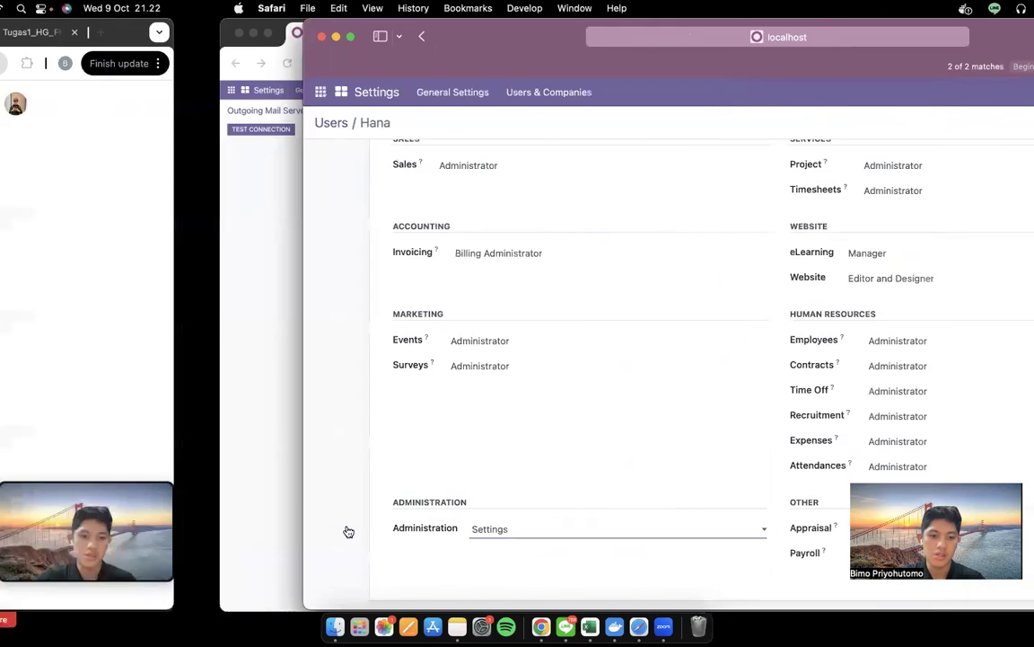
scroll(568, 354, down, 3)
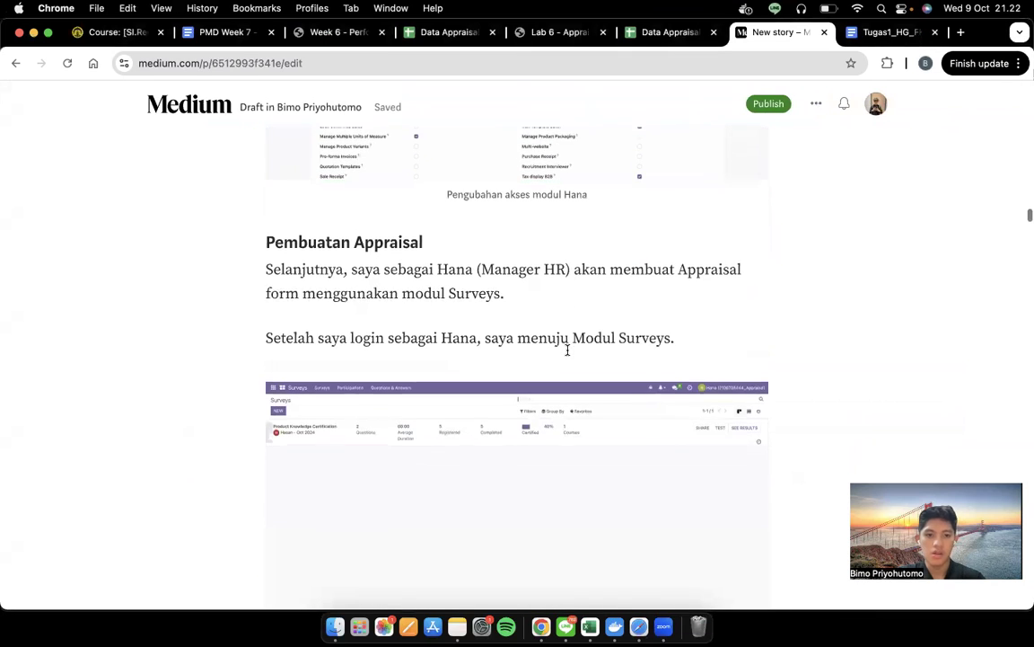
key(ctrl+Right)
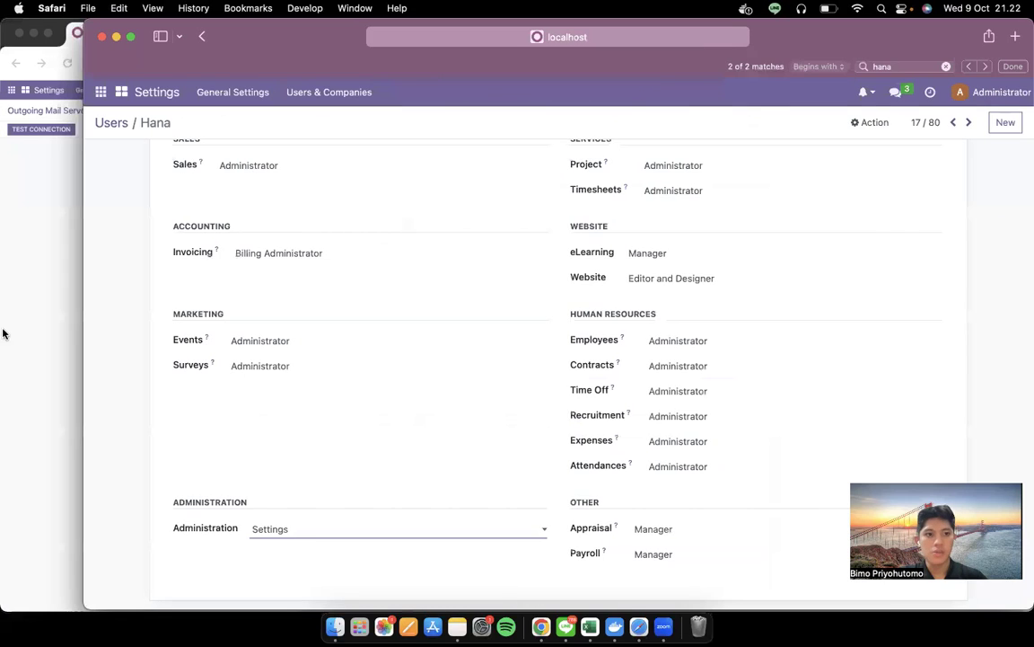
click(2, 323)
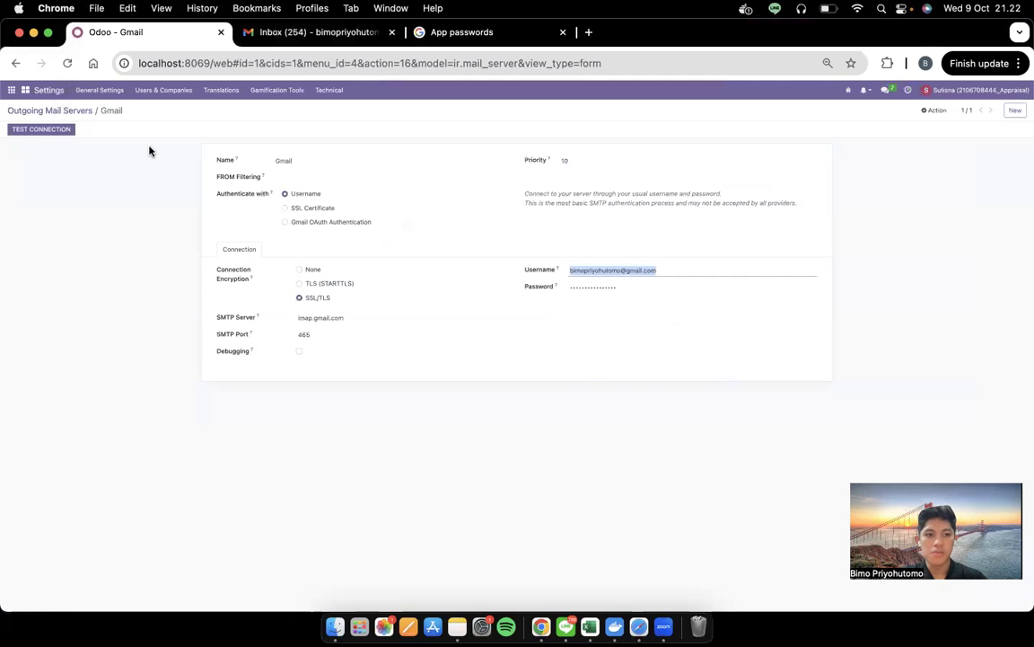
Log out of Odoo and log back in with the HR manager's email and password
click(1015, 92)
click(969, 178)
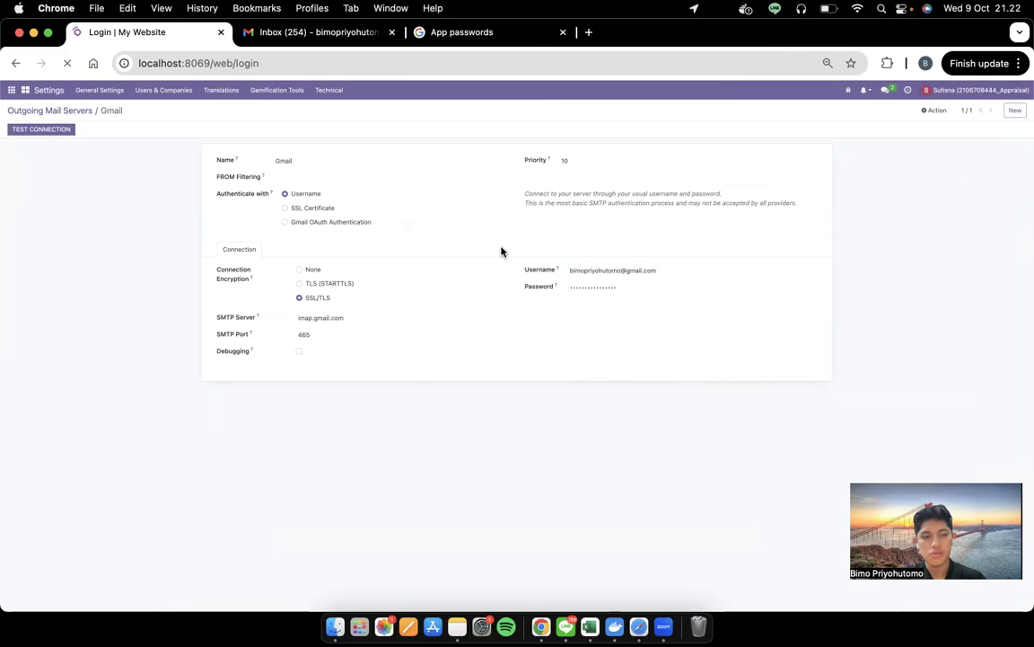
text(hana)
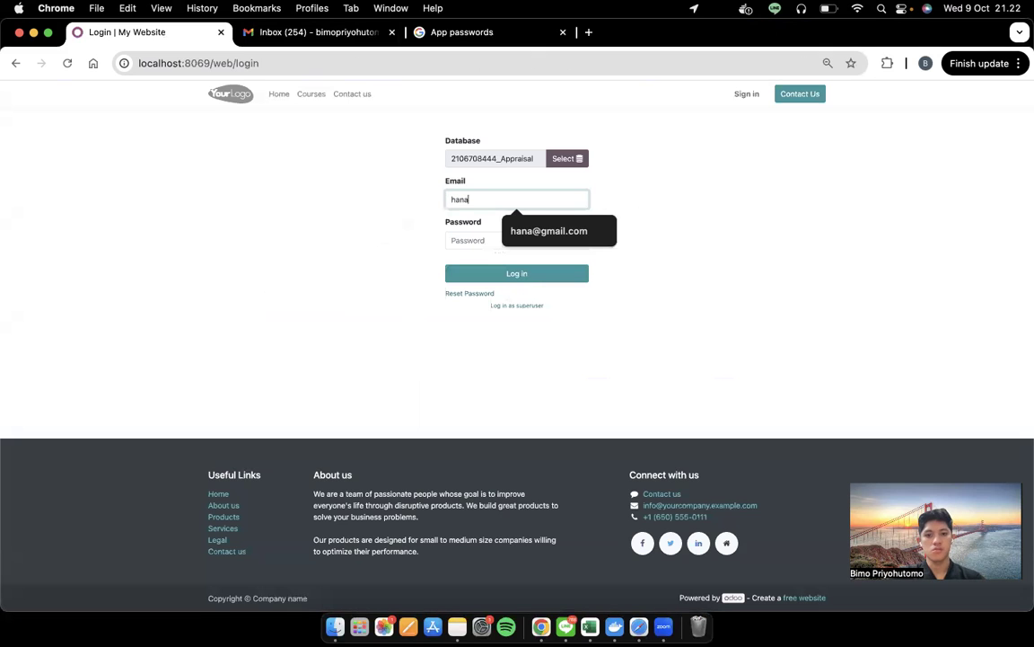
key(Down)
key(Return)
text(•)
key(Return)
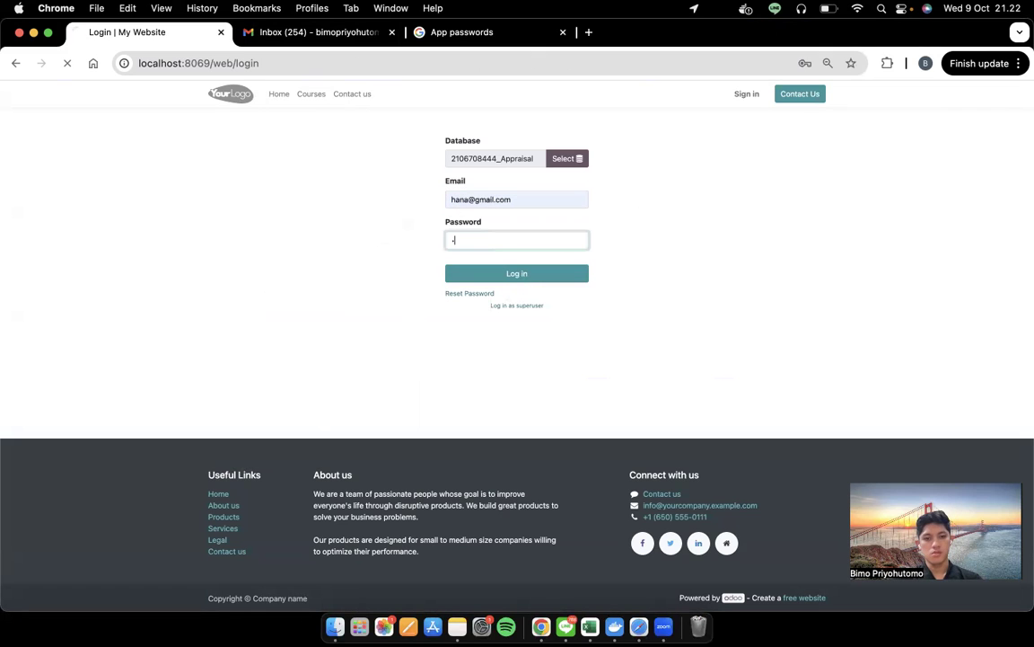
Read ahead in the Medium draft while the HR manager's Odoo dashboard loads, then open the apps menu
key(ctrl+Left)
scroll(515, 315, down, 3)
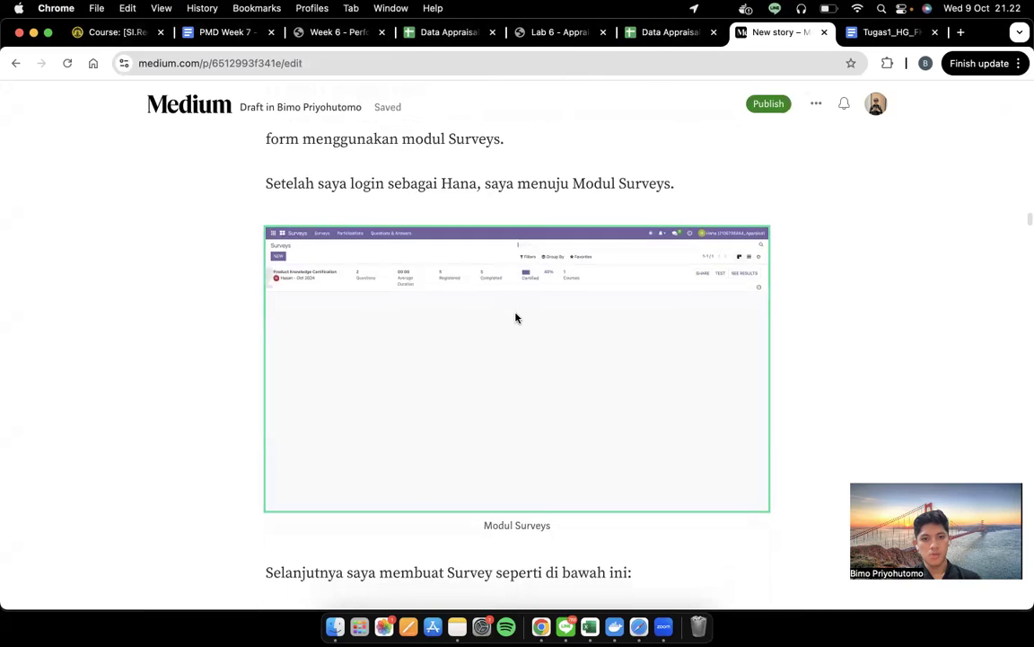
scroll(516, 317, down, 1)
key(ctrl+Right)
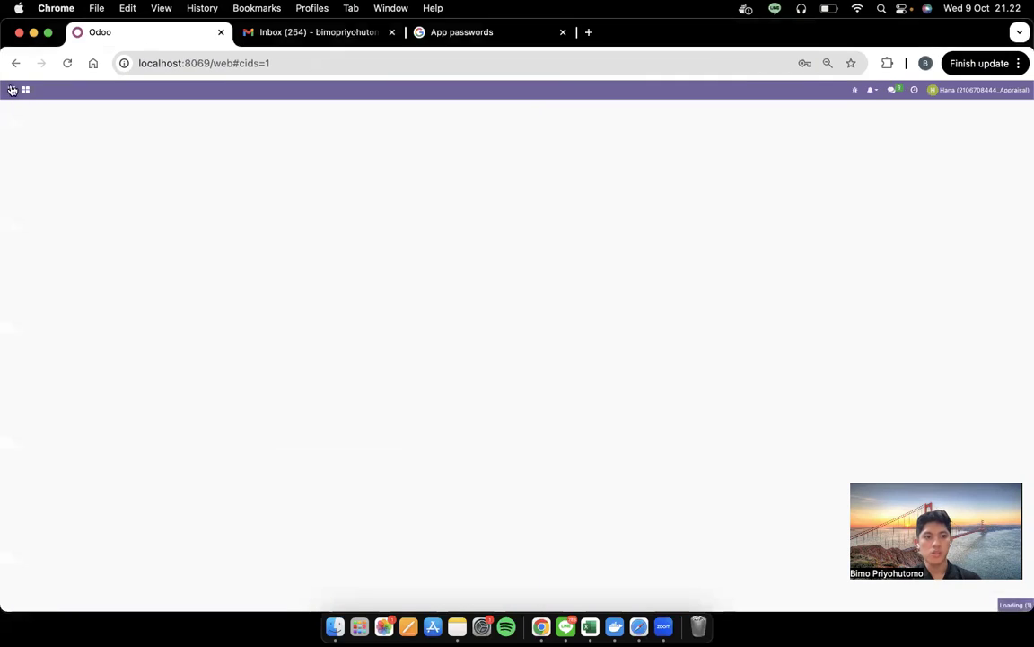
click(11, 90)
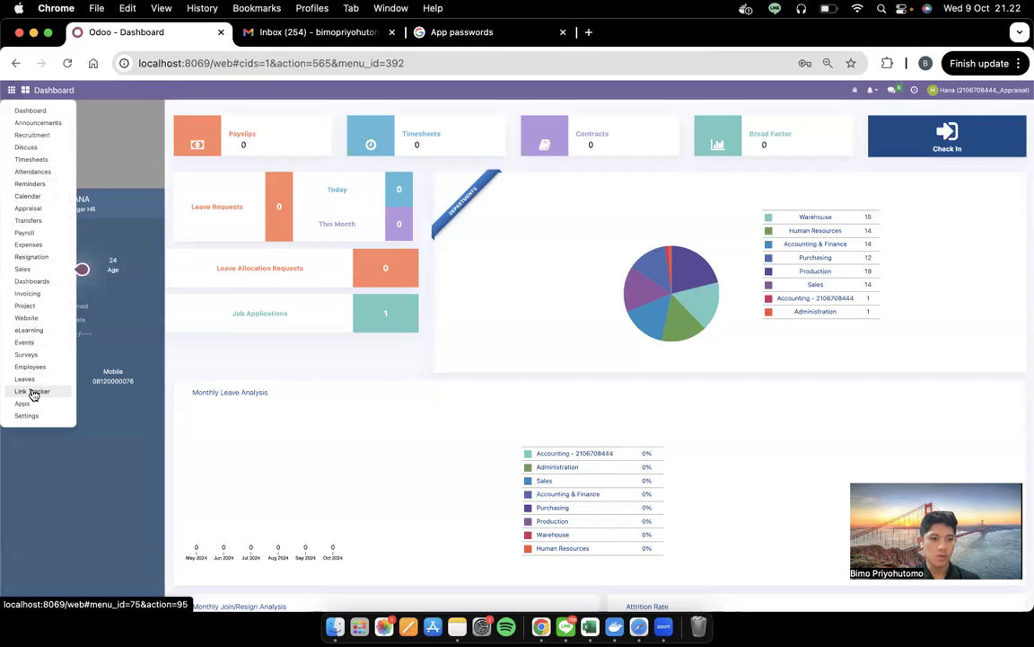
In Surveys, find the employee's name and open their Appraisal Form survey with six questions
click(34, 358)
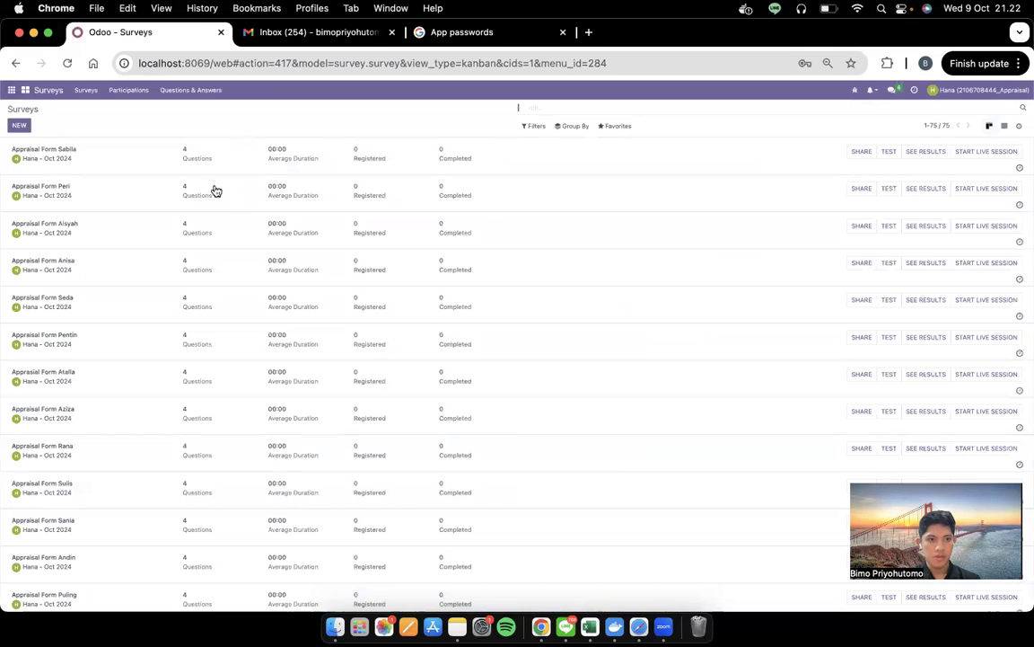
scroll(166, 190, down, 10)
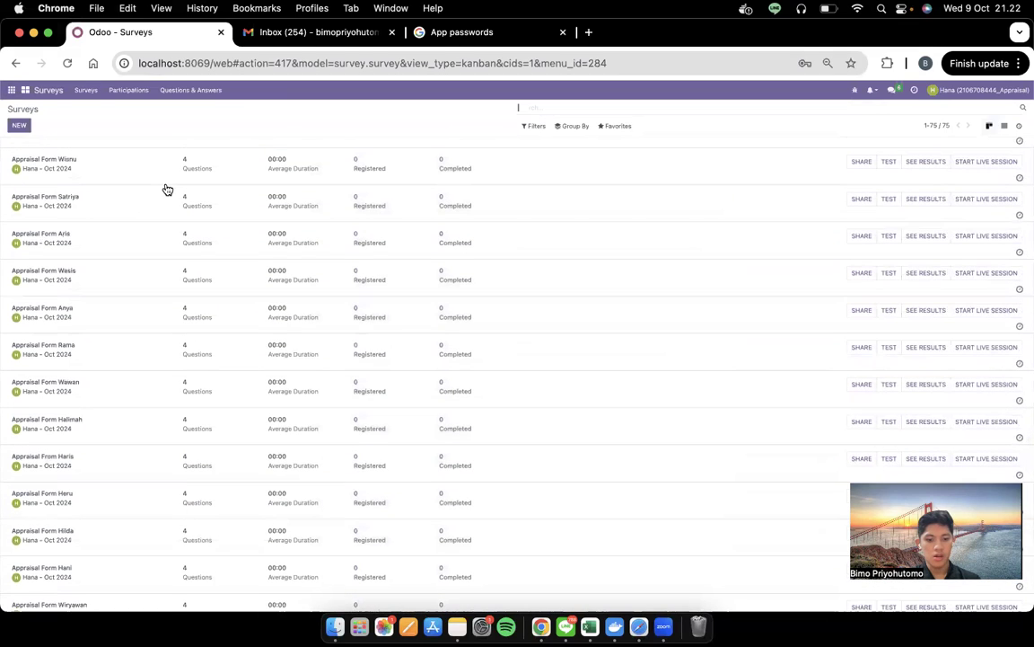
key(super+f)
text(sutisna)
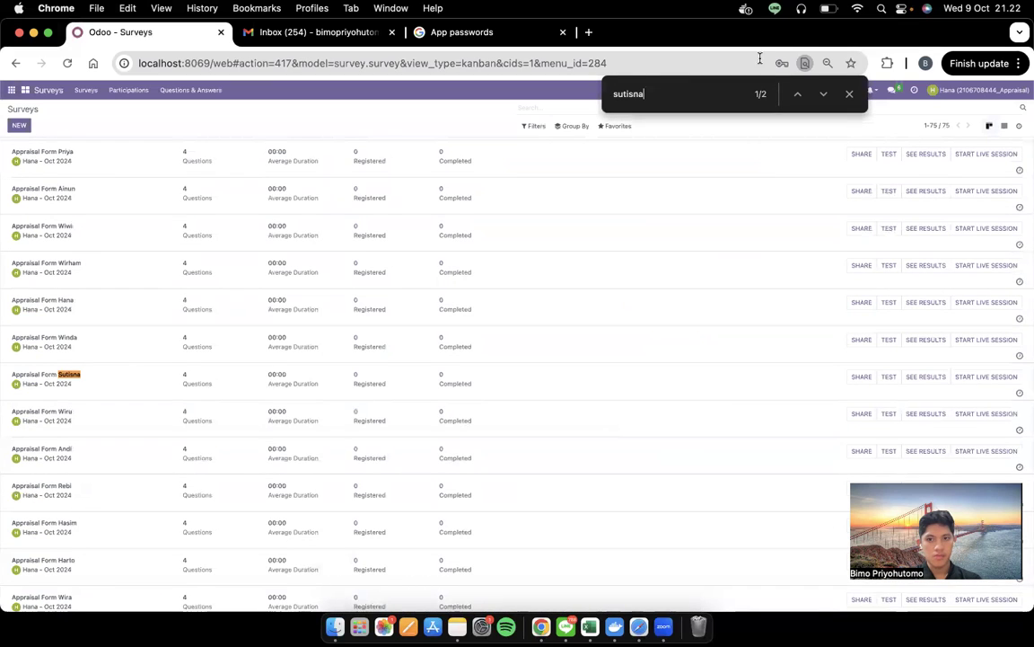
click(820, 95)
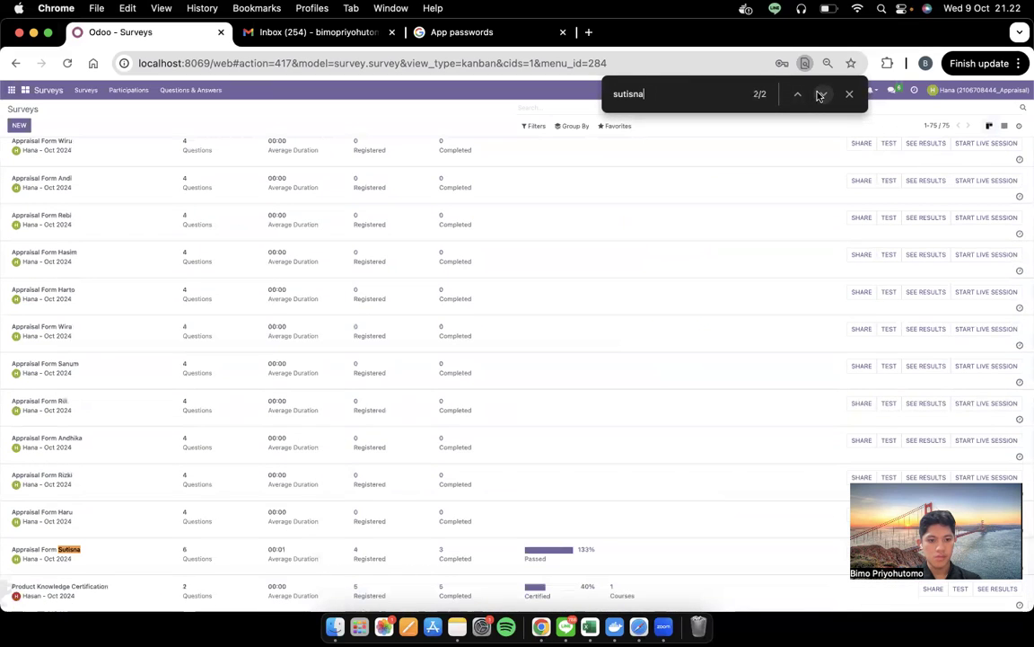
click(144, 564)
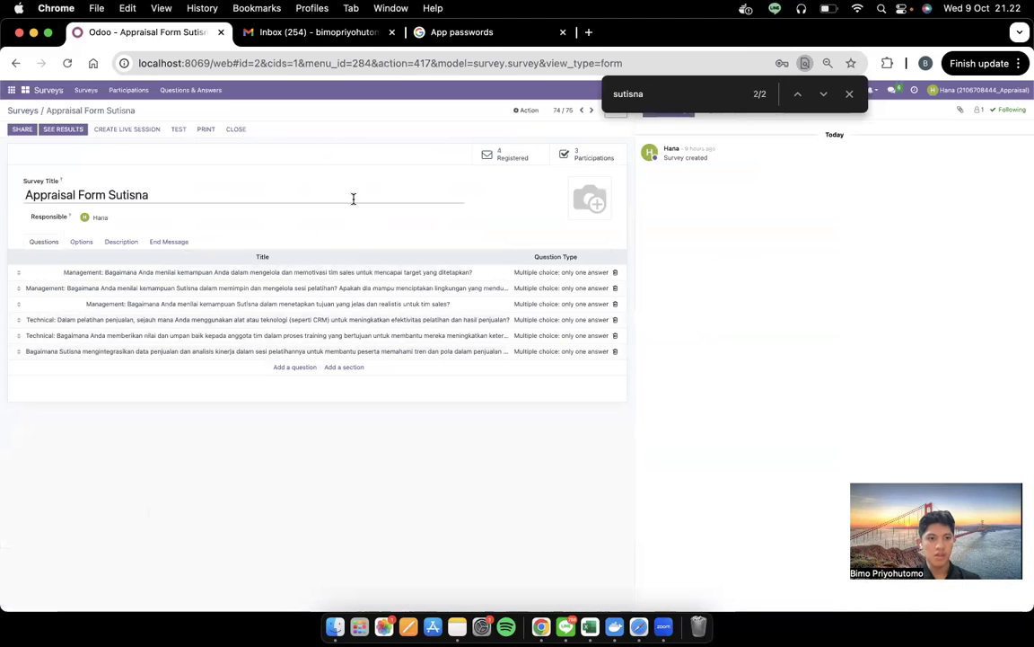
click(303, 369)
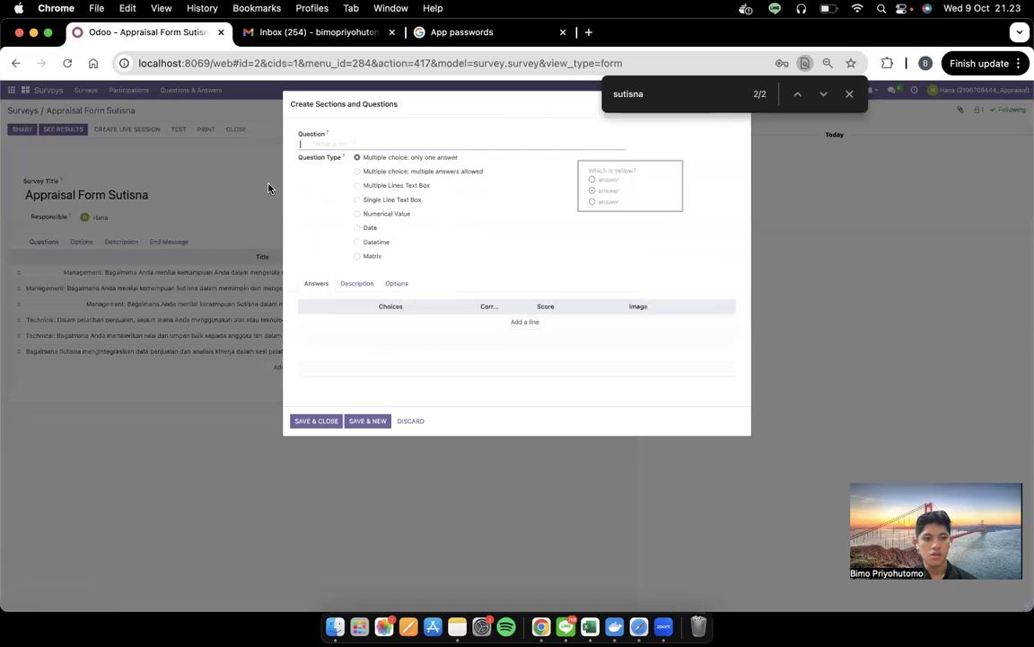
click(850, 94)
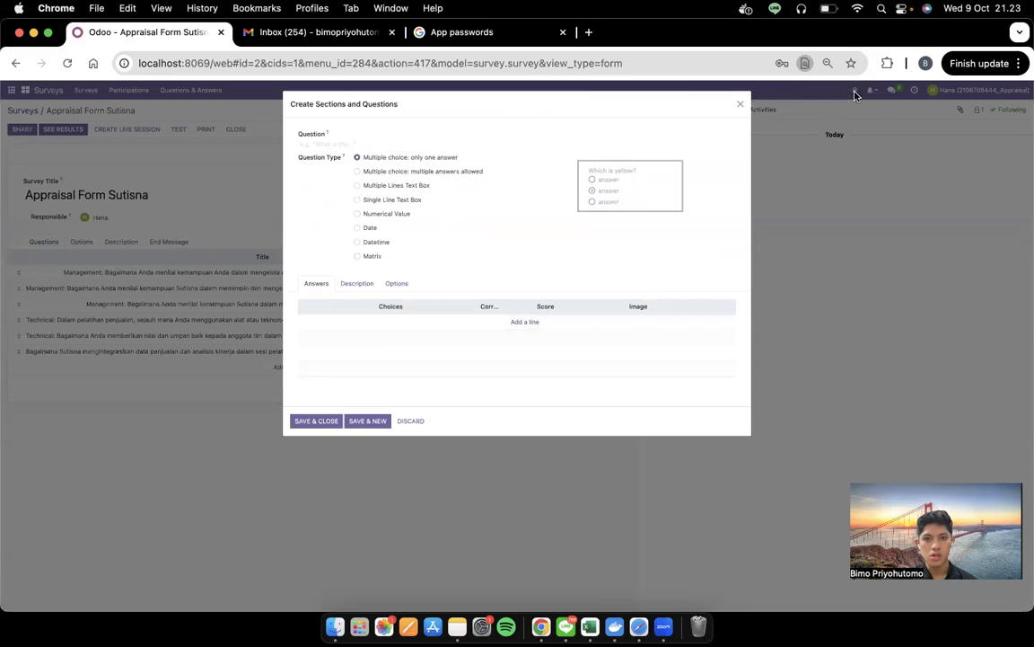
click(739, 103)
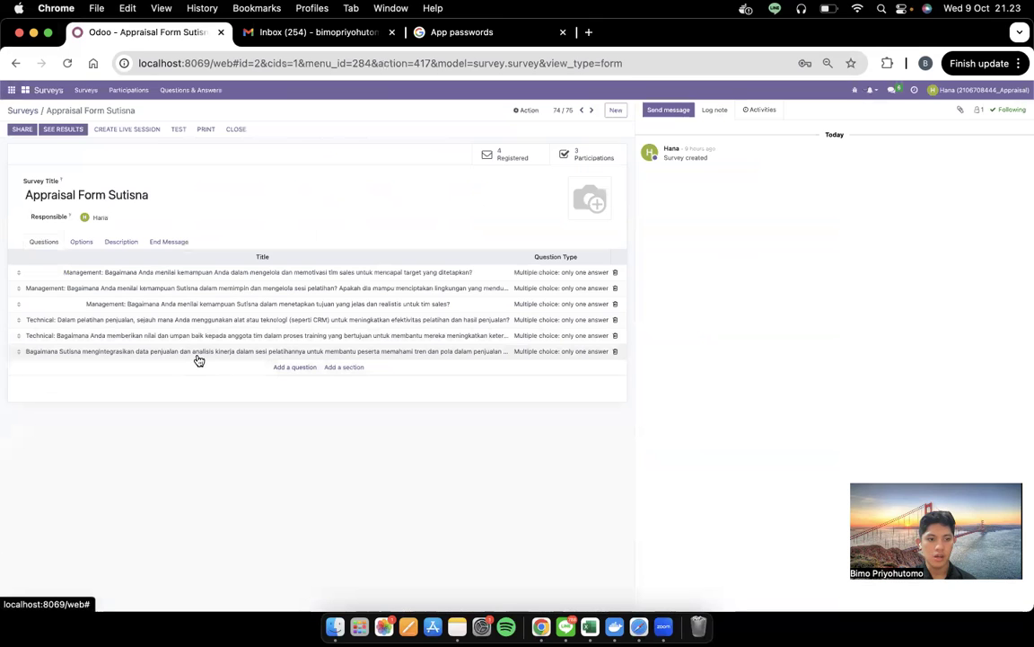
click(184, 280)
triple_click(390, 139)
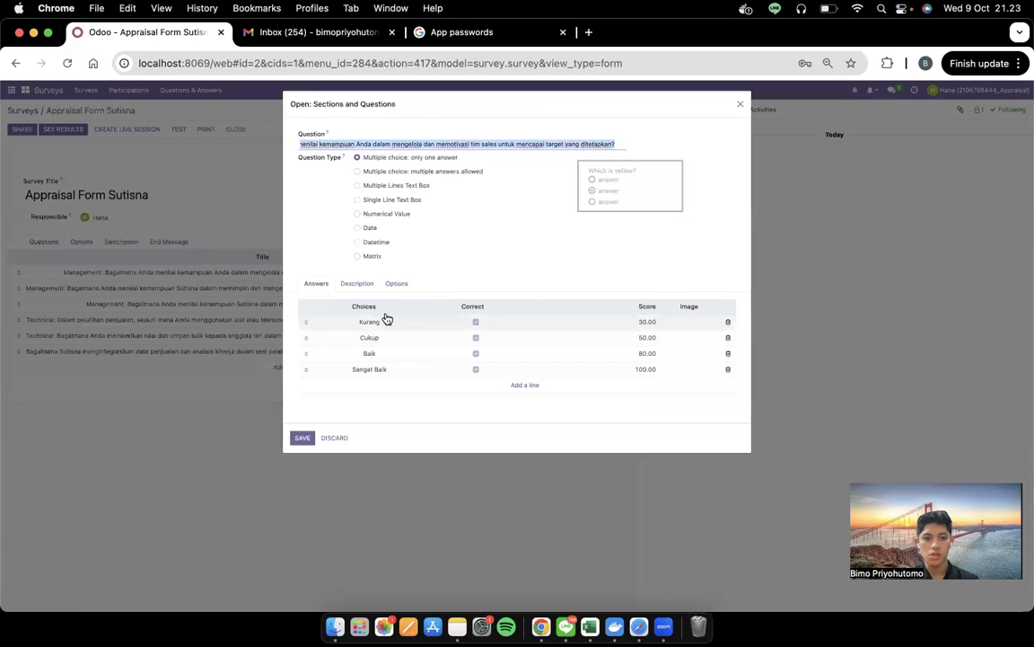
click(370, 287)
click(408, 285)
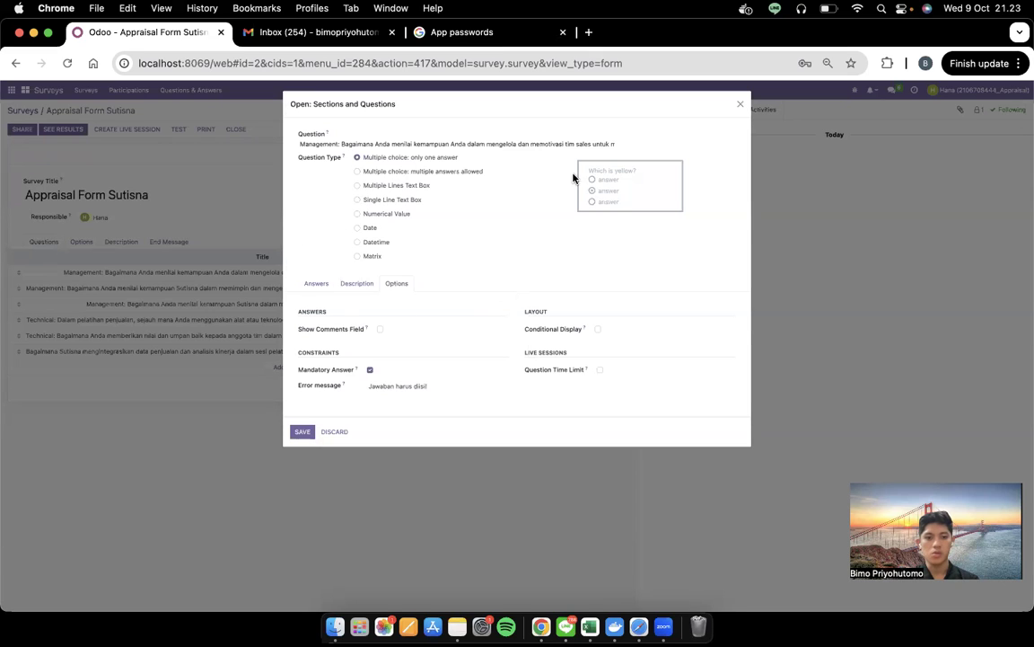
click(741, 107)
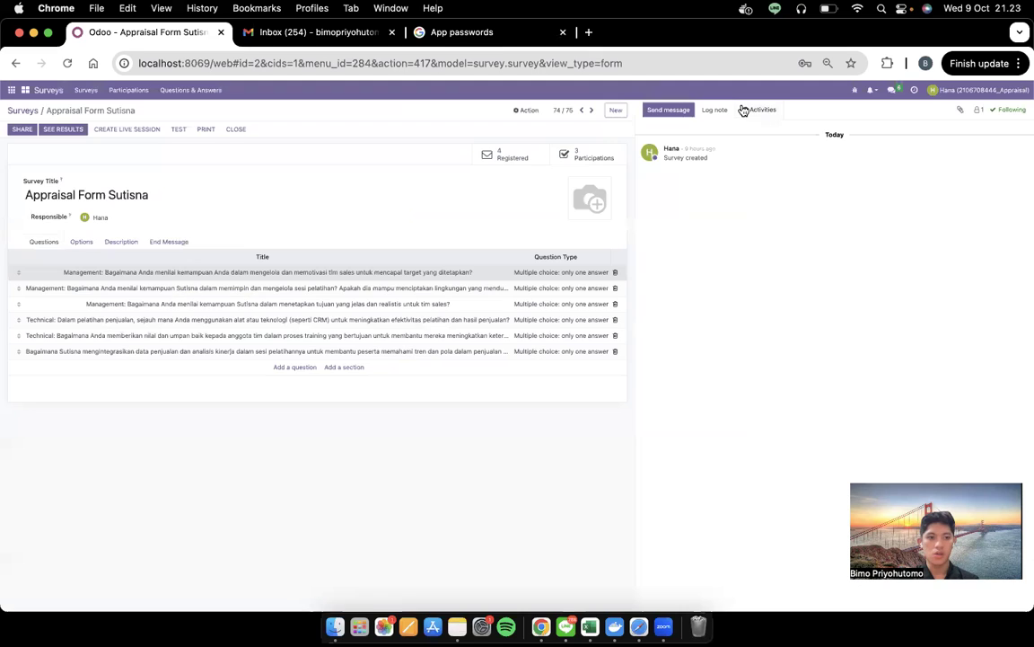
Display the survey's end message 'Thank you for filling this form!' and select its text
click(85, 244)
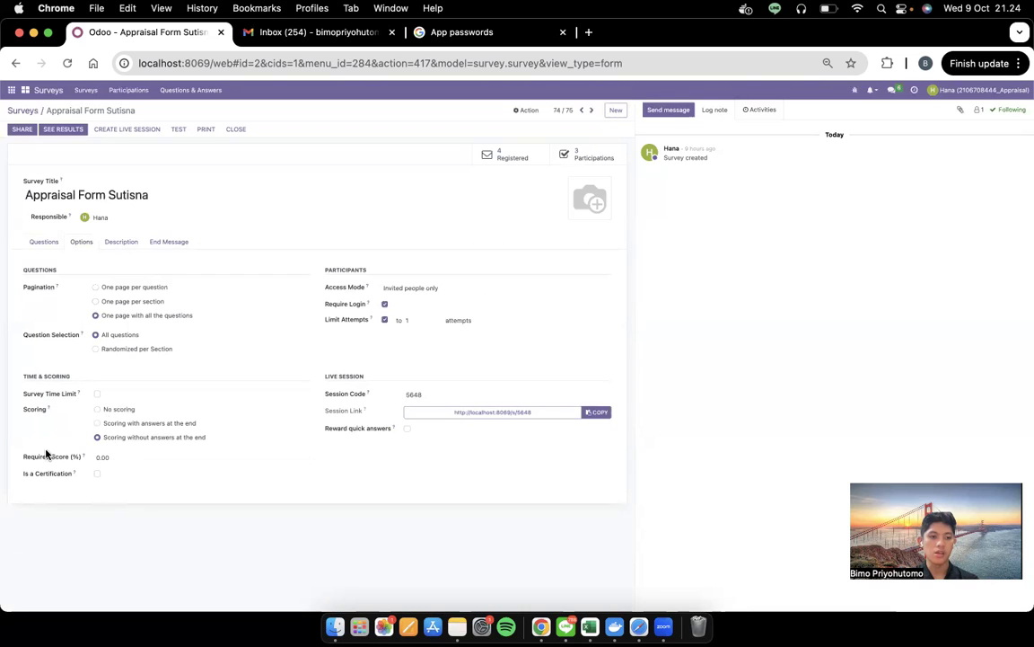
click(116, 239)
click(162, 240)
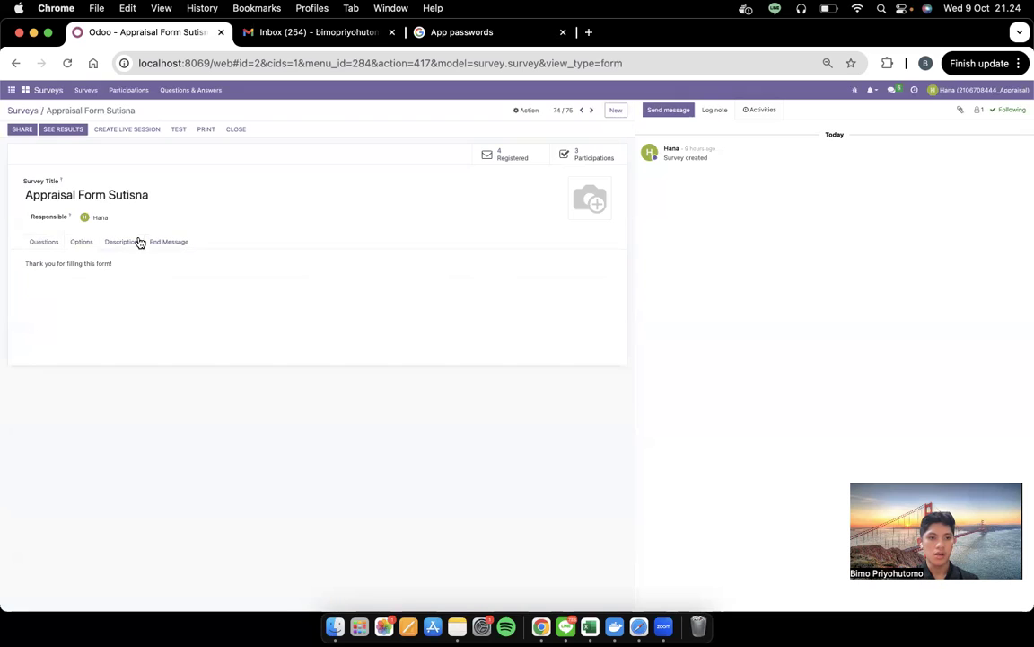
triple_click(146, 271)
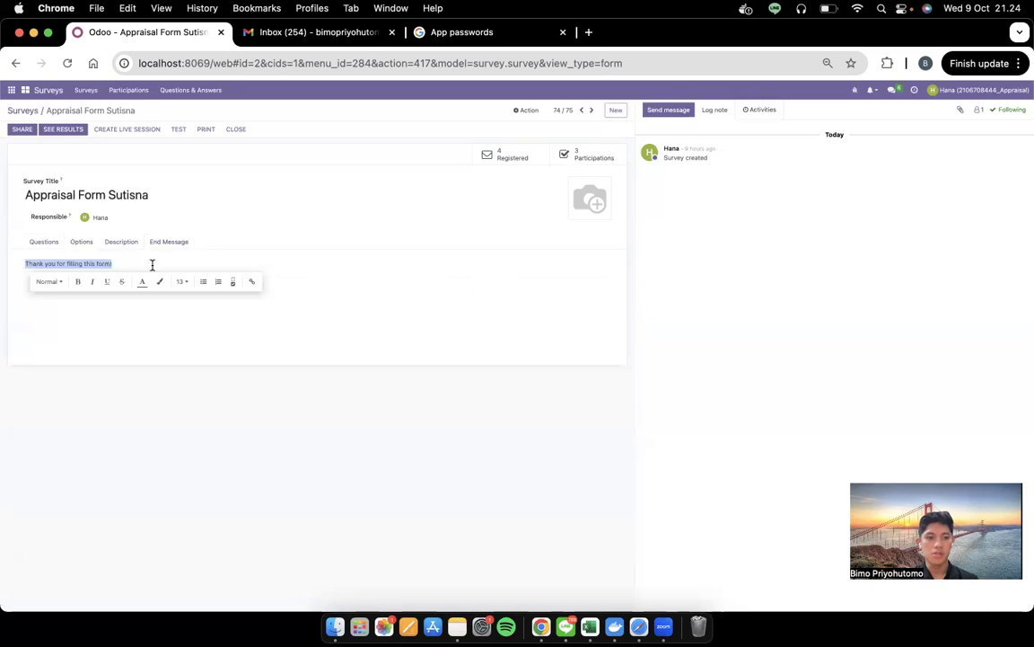
triple_click(161, 262)
key(ctrl+Left)
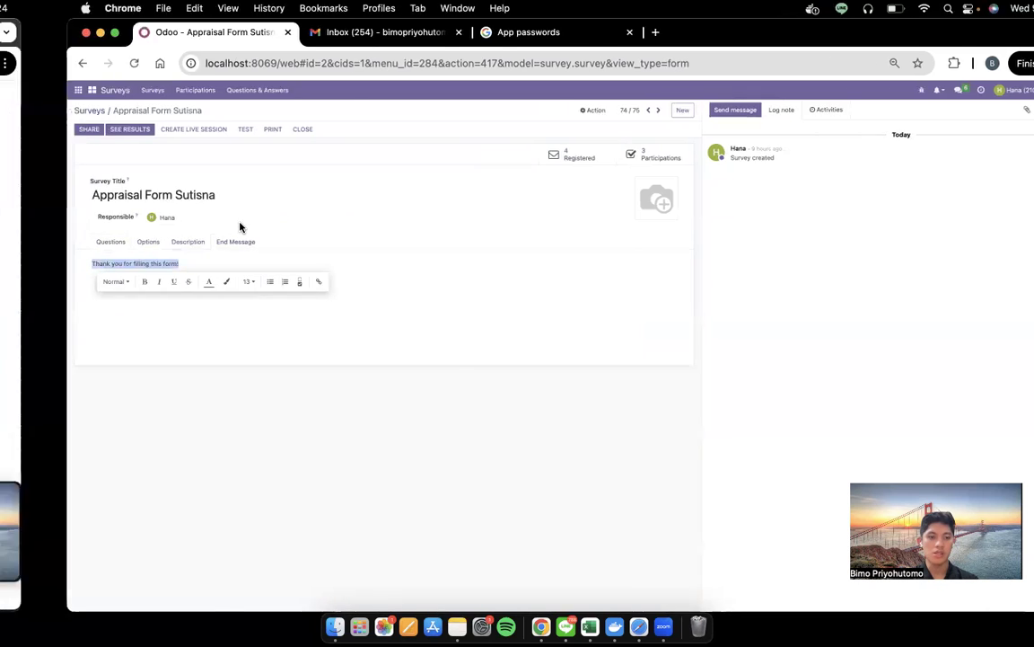
Read the Medium draft's survey setup steps while checking the survey's question list in Odoo
scroll(489, 360, down, 10)
scroll(489, 360, down, 5)
scroll(489, 360, down, 4)
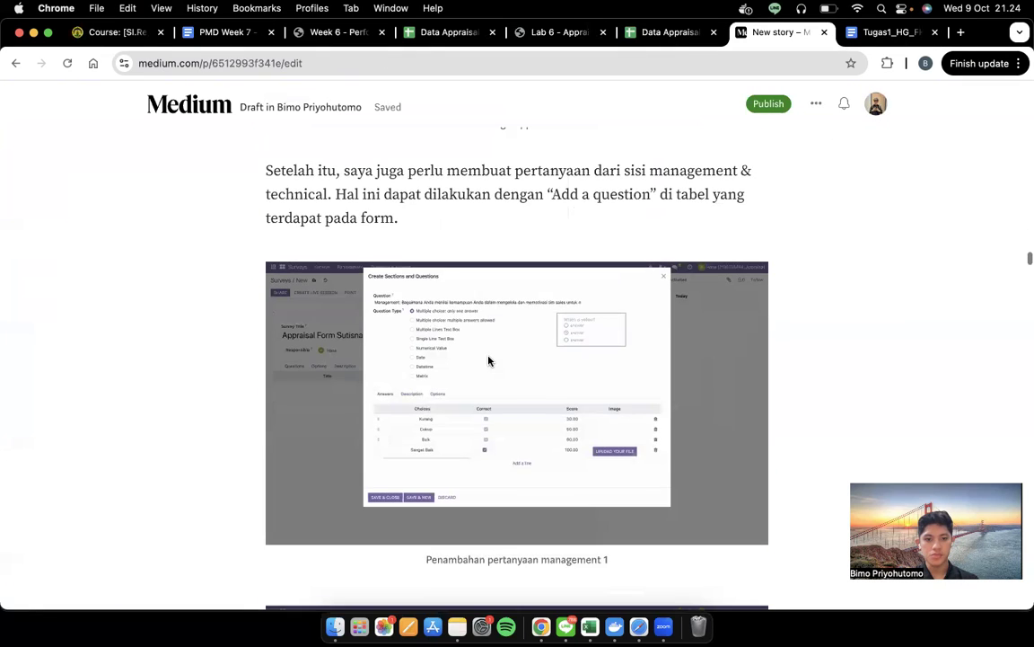
scroll(488, 360, down, 15)
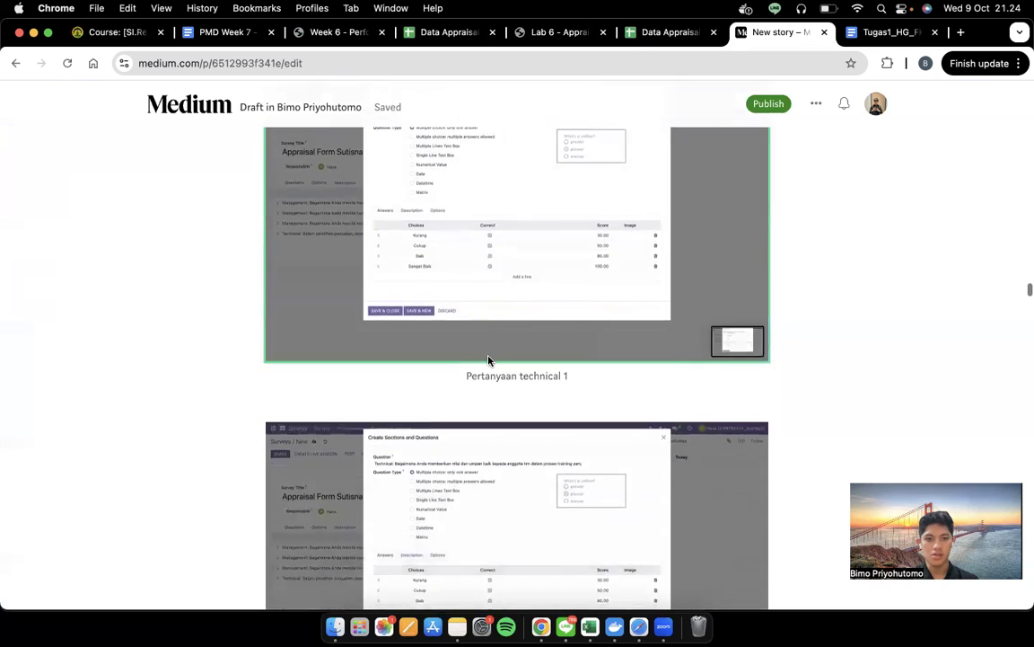
scroll(488, 360, down, 15)
key(ctrl+Right)
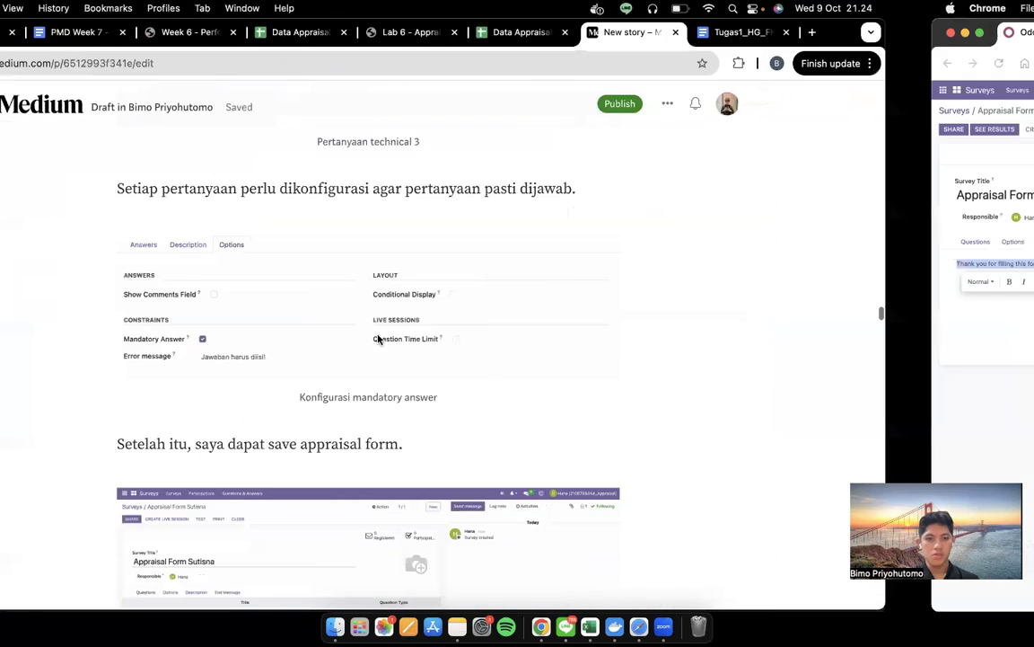
click(42, 240)
key(ctrl+Left)
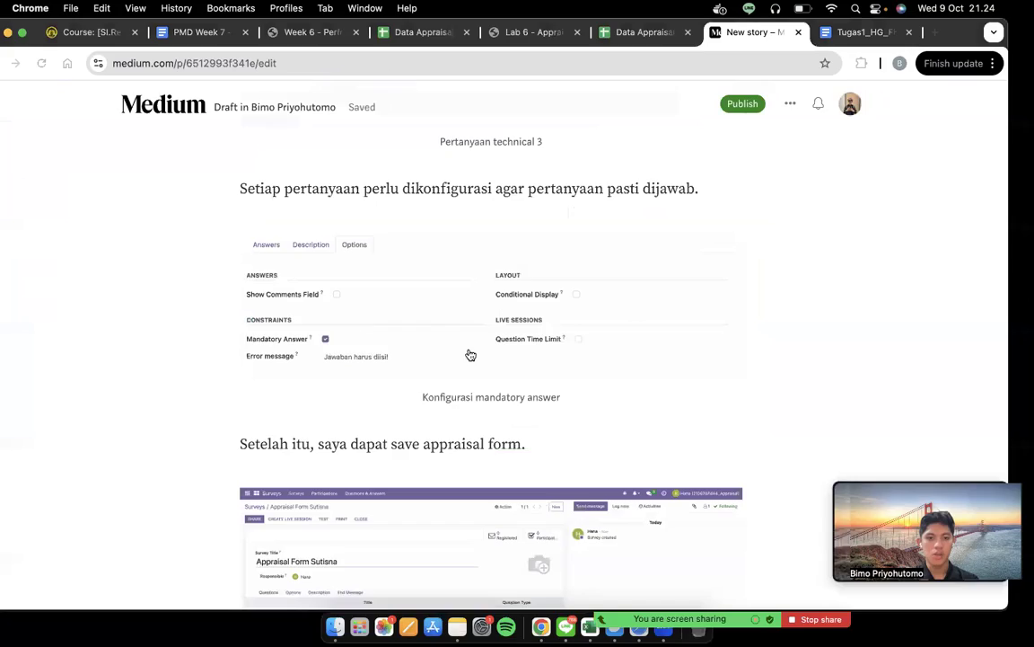
scroll(485, 357, down, 8)
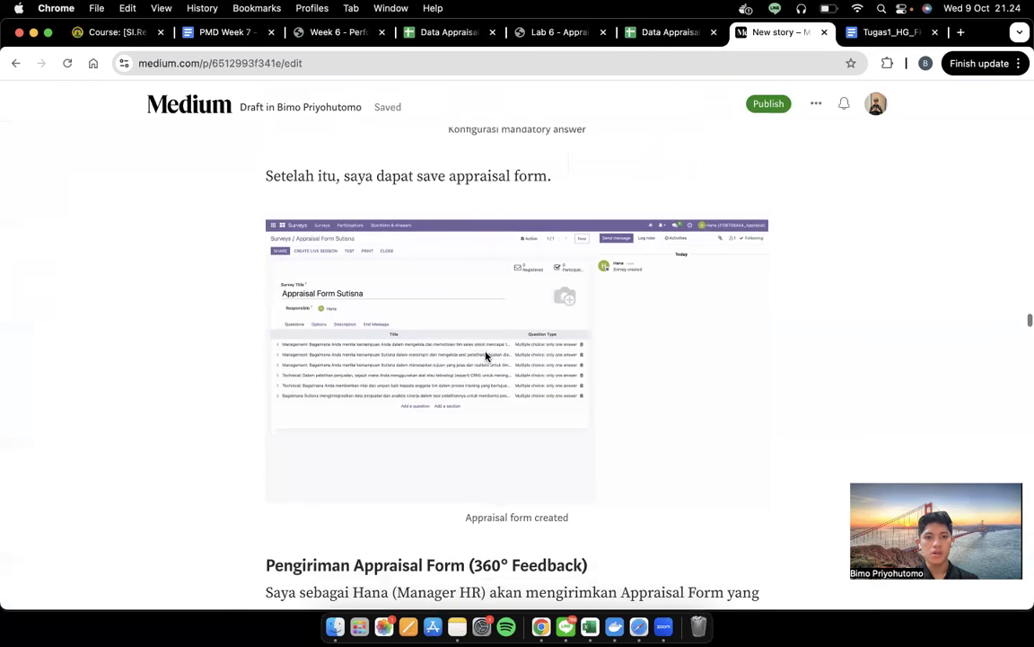
key(ctrl+Right)
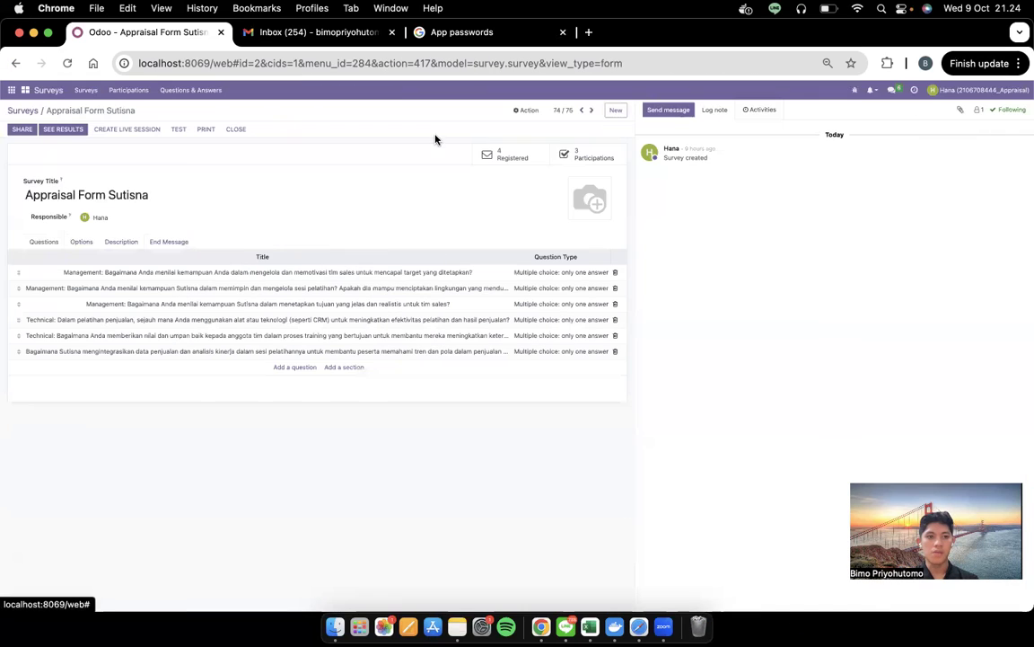
Return to the surveys list and reopen the employee's Appraisal Form survey
click(27, 109)
scroll(149, 154, up, 20)
scroll(149, 154, down, 20)
scroll(147, 153, down, 1)
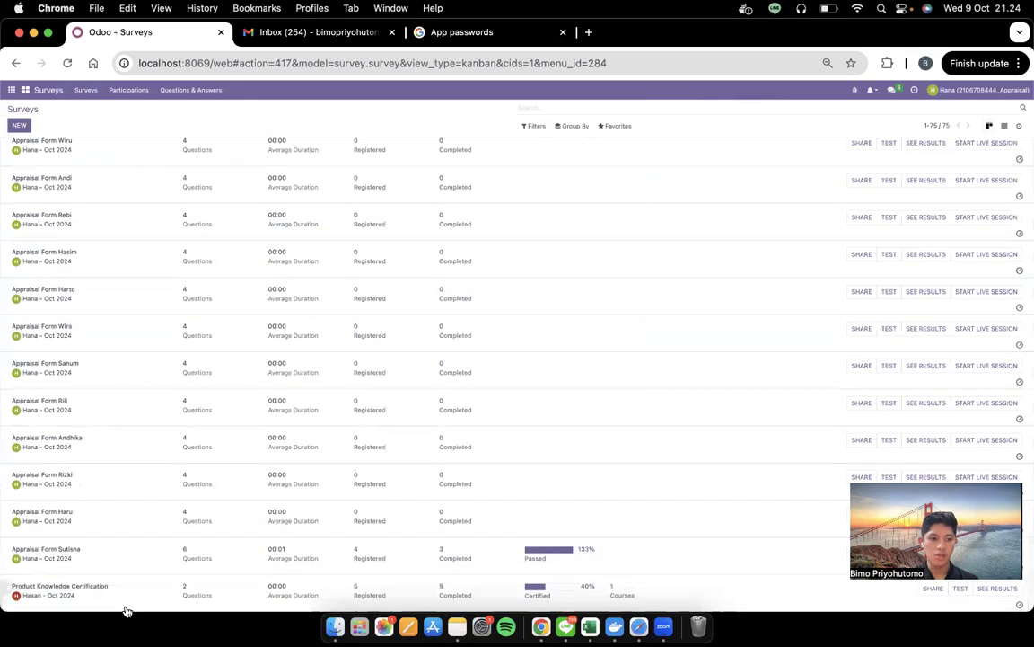
click(135, 555)
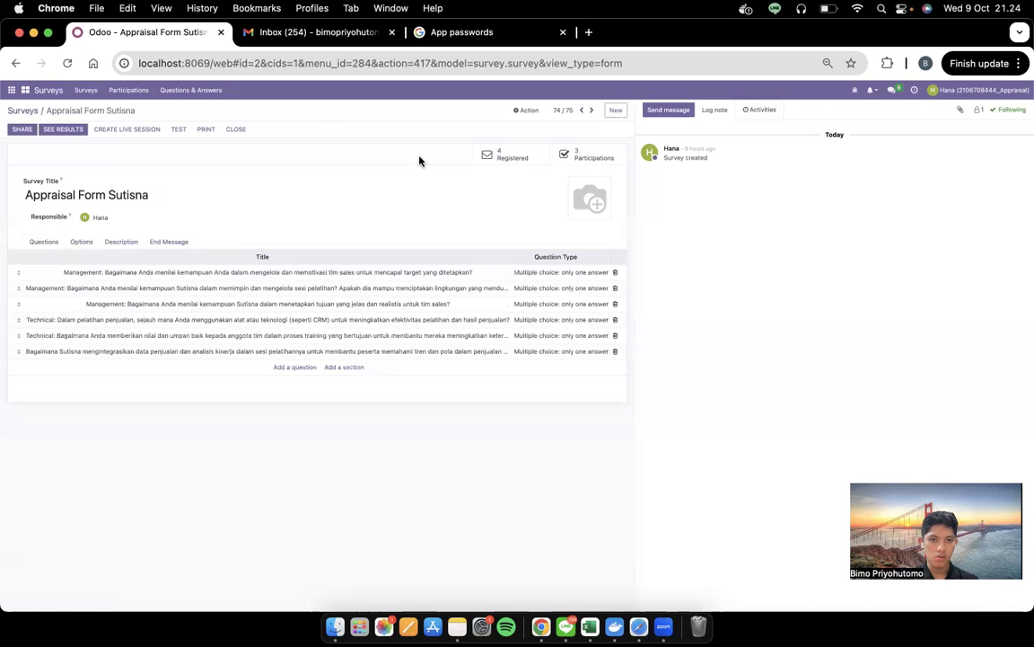
key(ctrl+Left)
scroll(518, 439, down, 5)
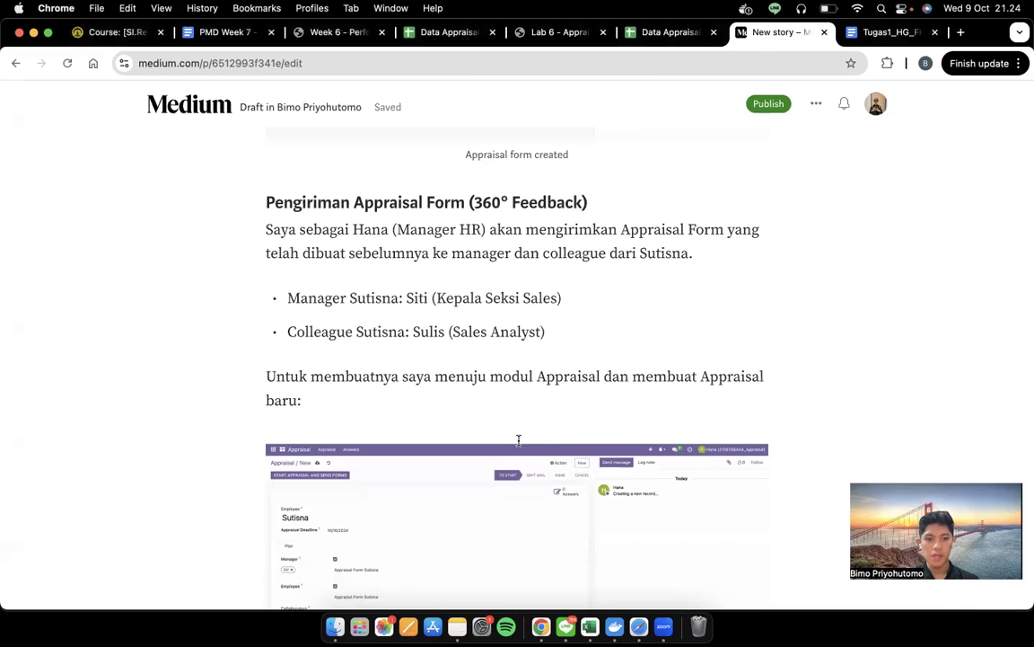
key(ctrl+Right)
click(12, 89)
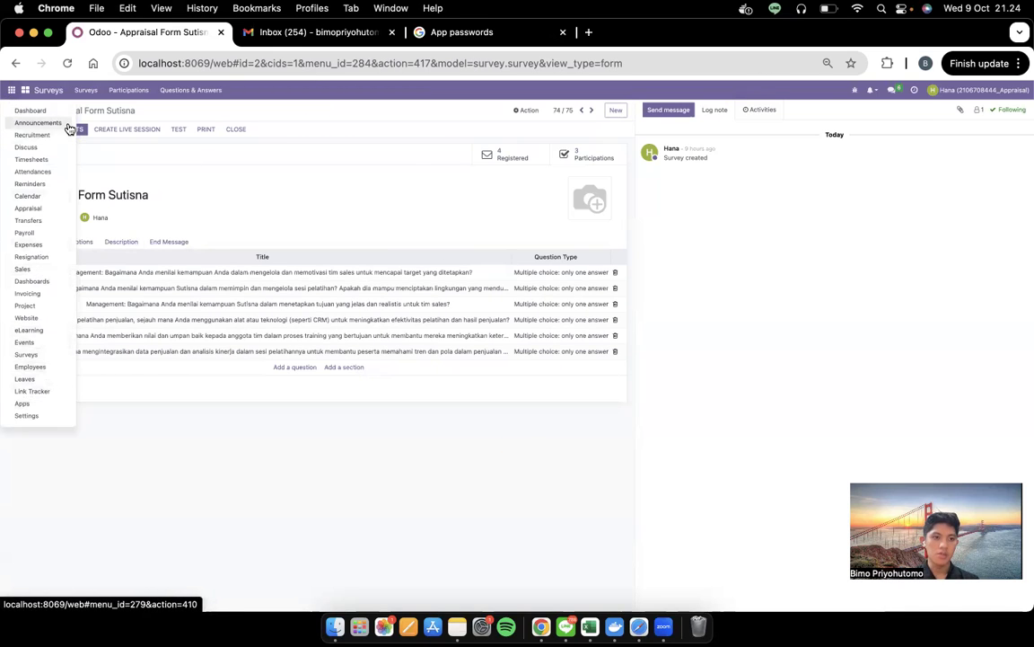
Start a new appraisal in the Appraisal app and copy the employee's name from the Medium draft
click(37, 209)
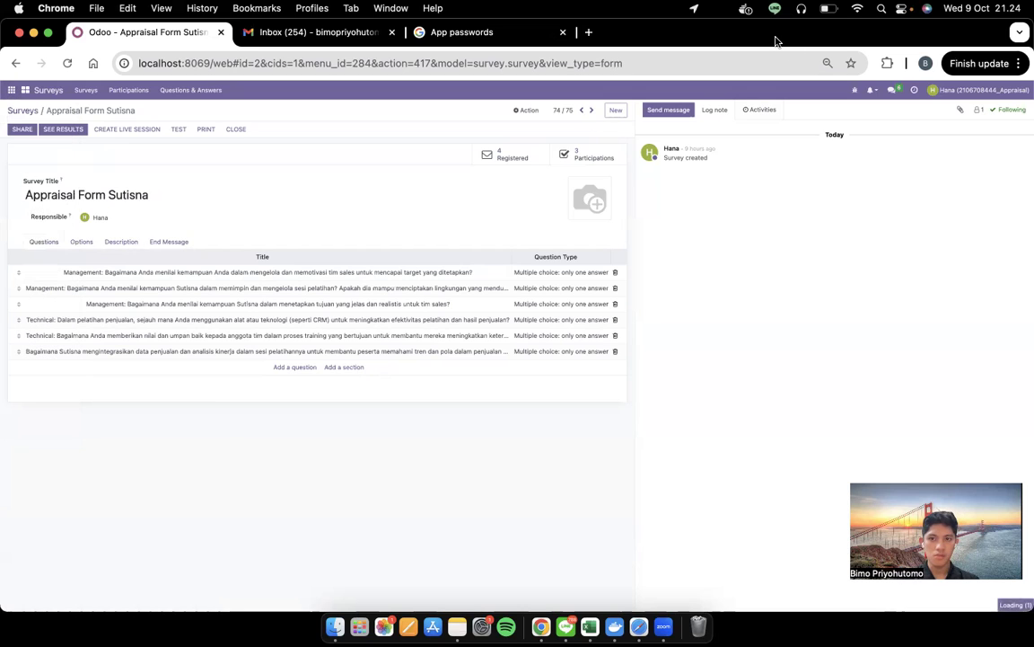
click(11, 89)
click(54, 113)
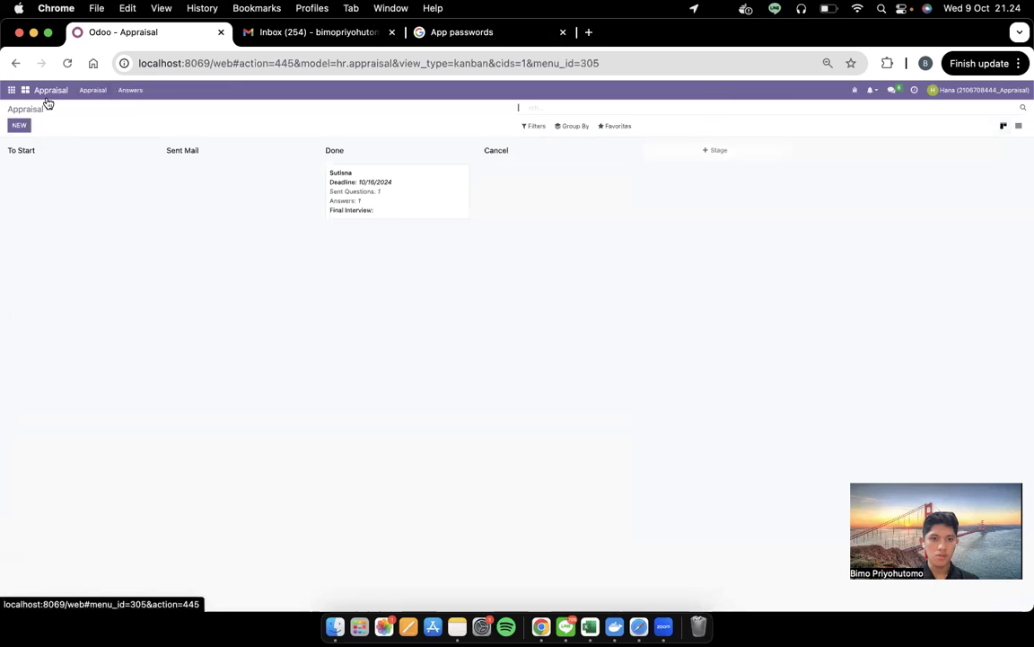
click(23, 126)
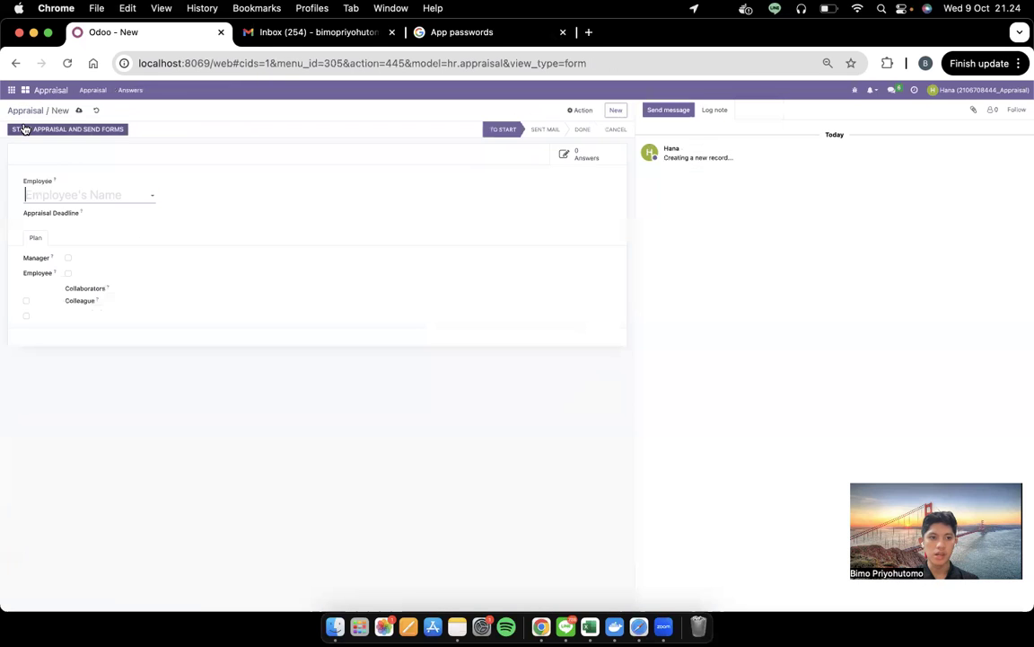
click(112, 192)
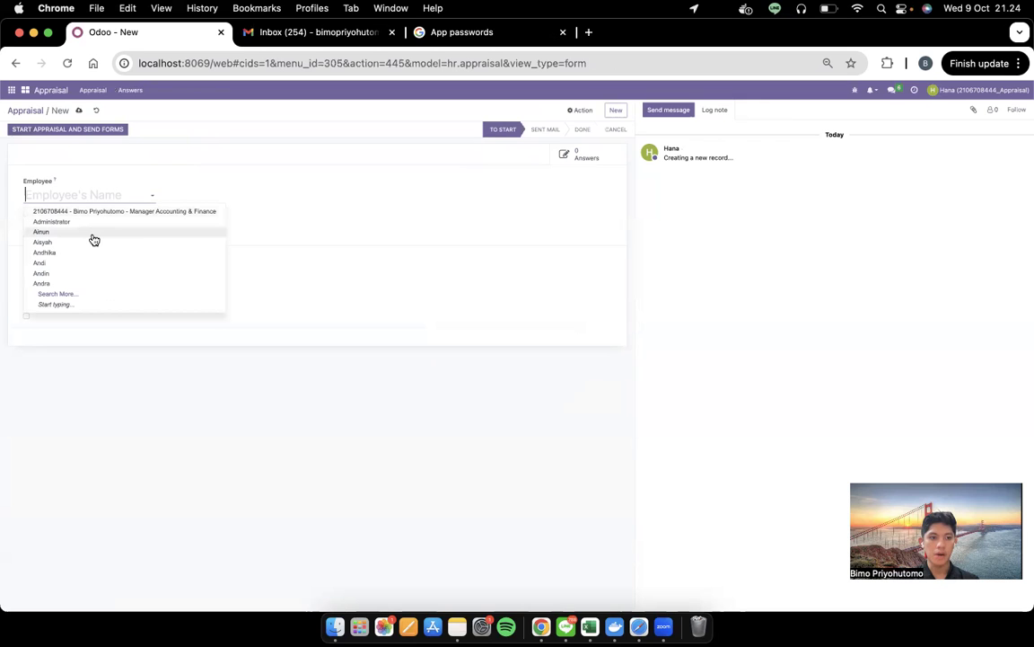
key(ctrl+Left)
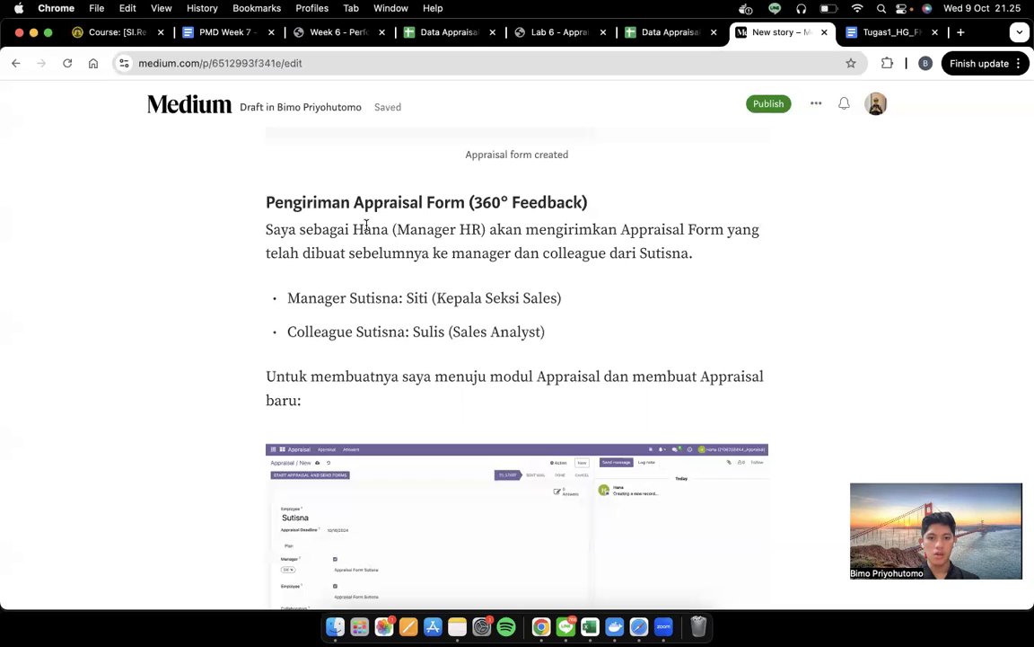
double_click(665, 254)
key(ctrl+Right)
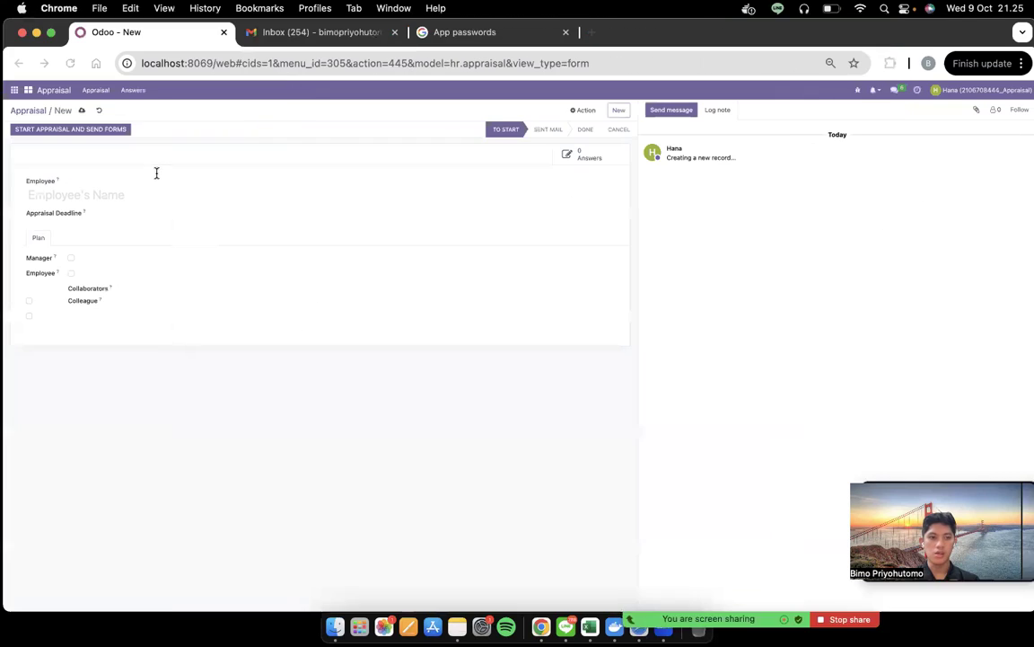
Fill the new appraisal with the employee, deadline 10/29/2024, manager and self-assessment
text(sutis)
click(67, 212)
click(120, 218)
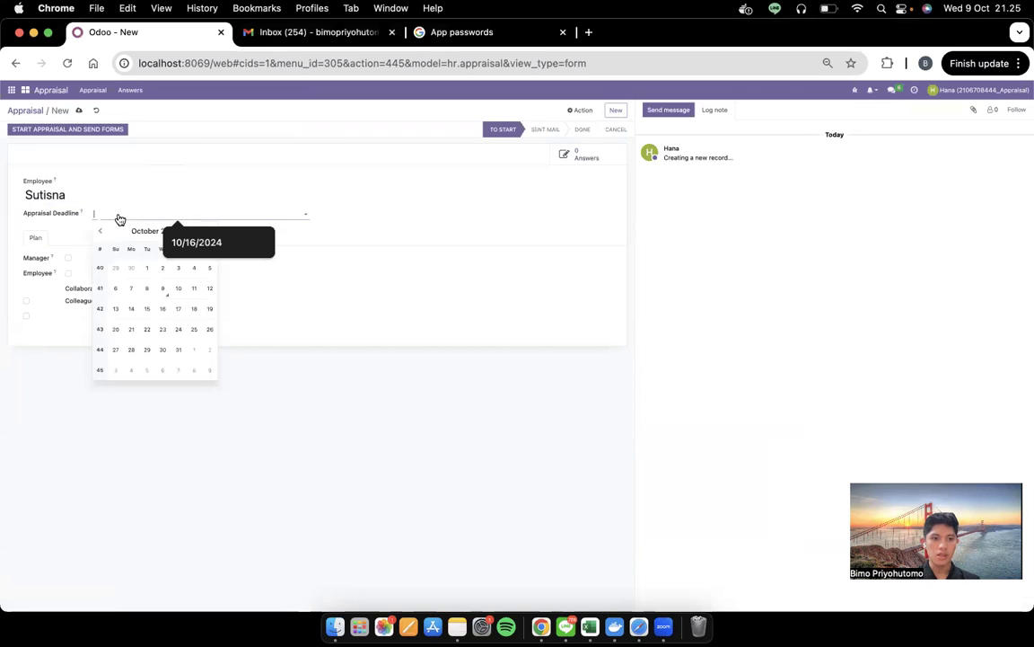
click(147, 314)
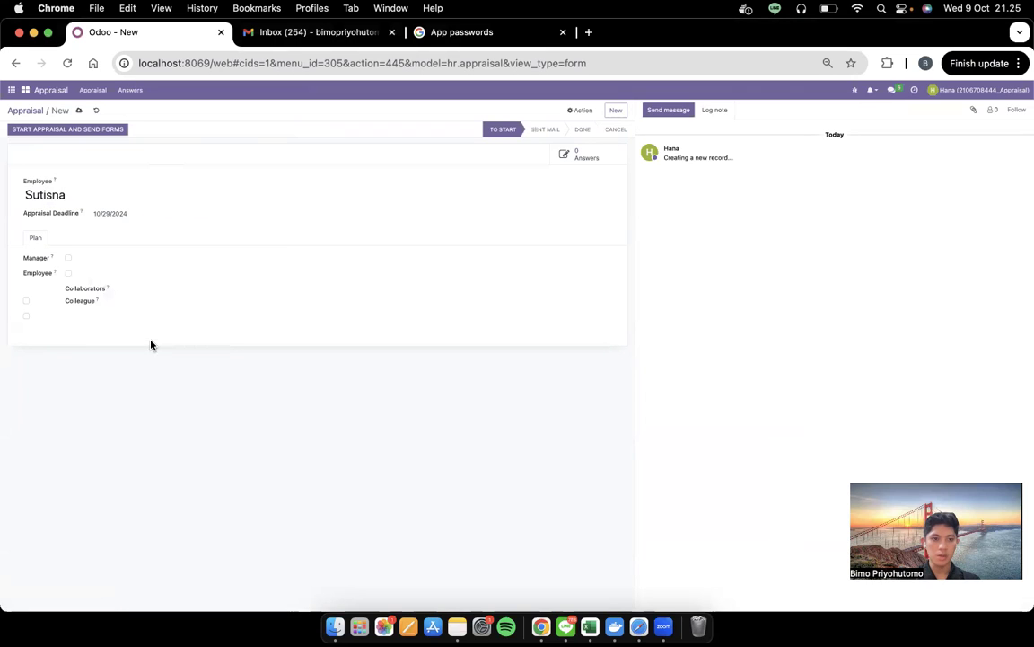
click(69, 261)
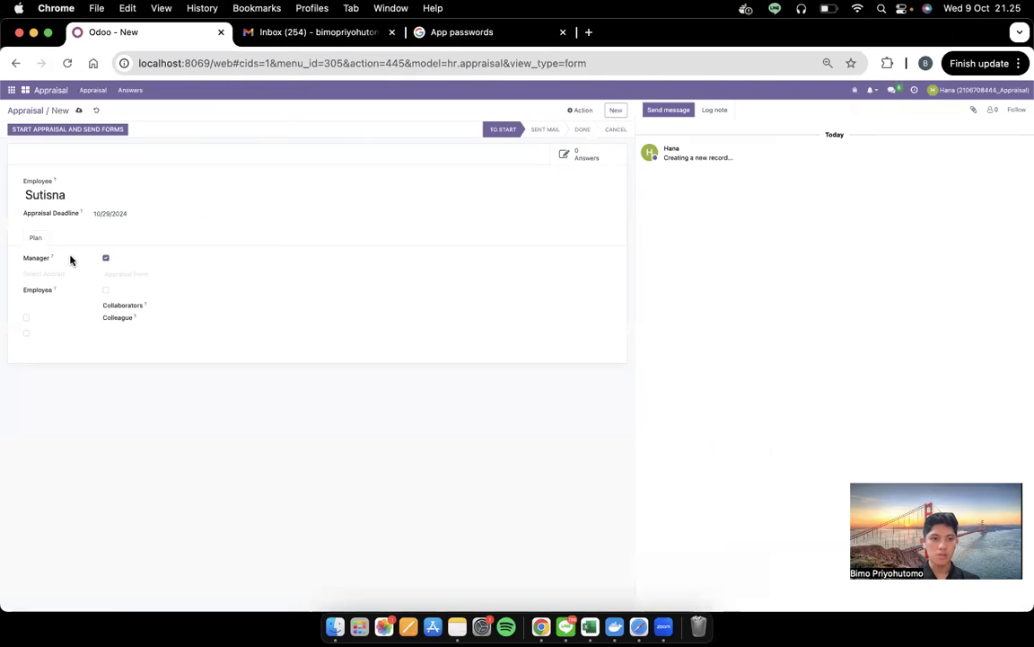
click(123, 273)
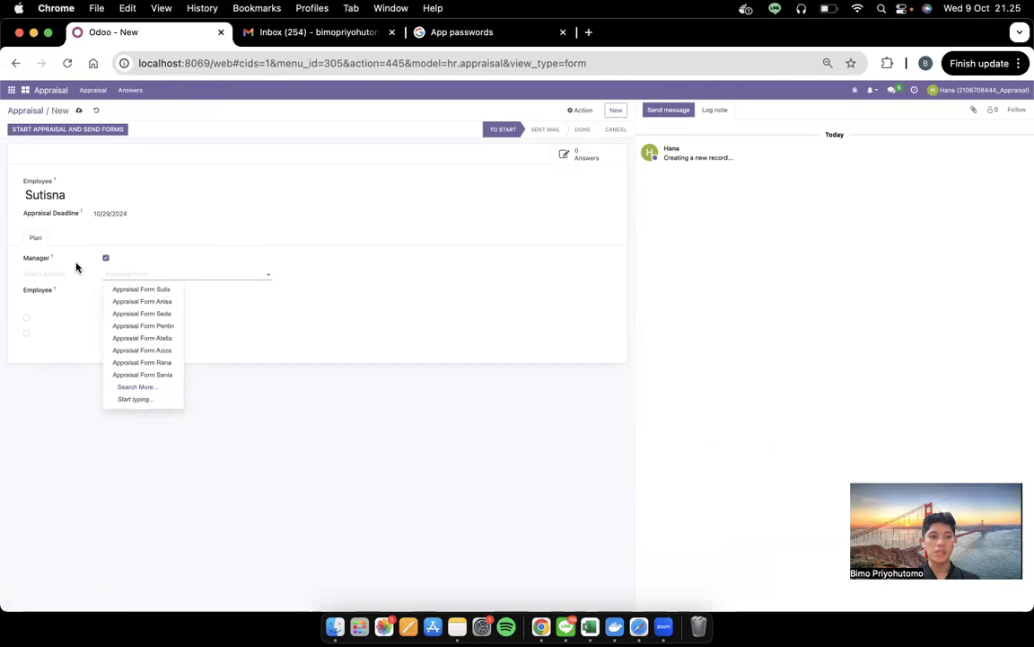
click(76, 291)
click(105, 292)
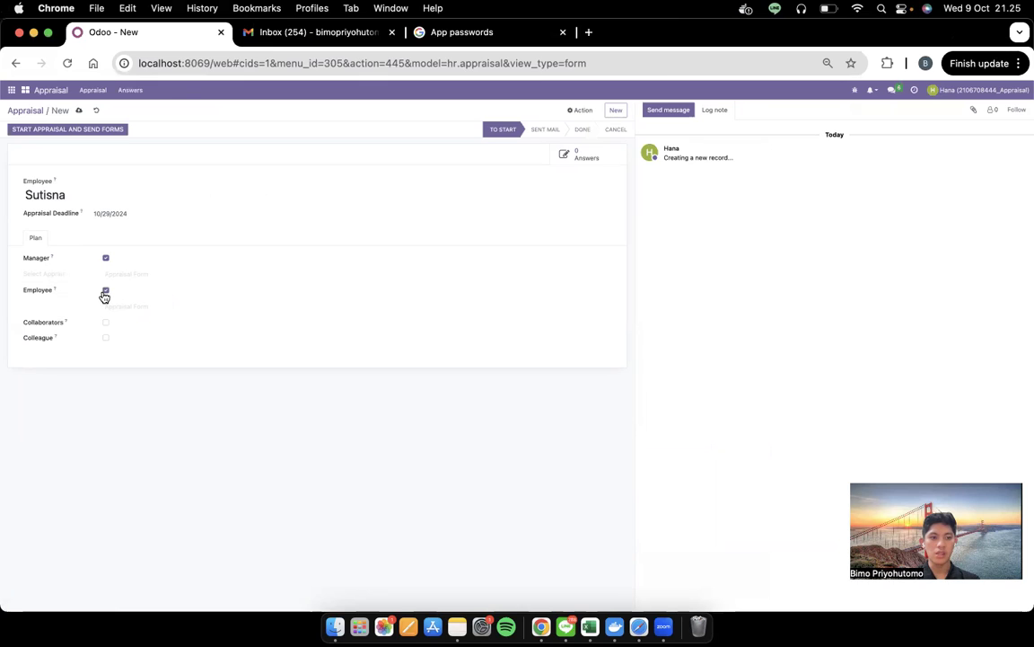
Add a colleague, browse the manager and form options, then discard the new appraisal
click(106, 339)
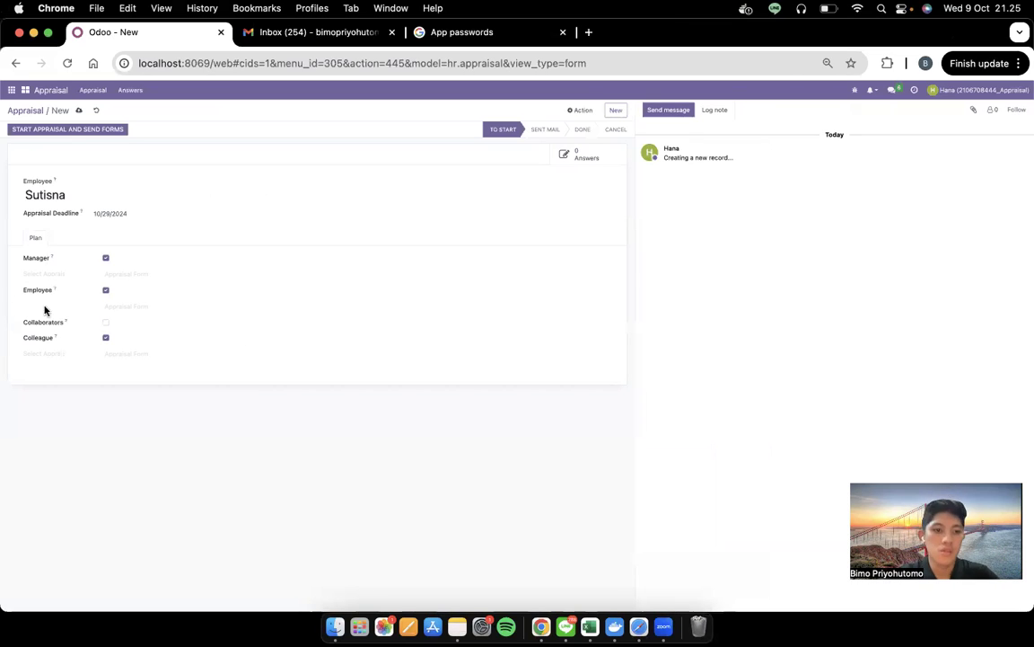
click(40, 275)
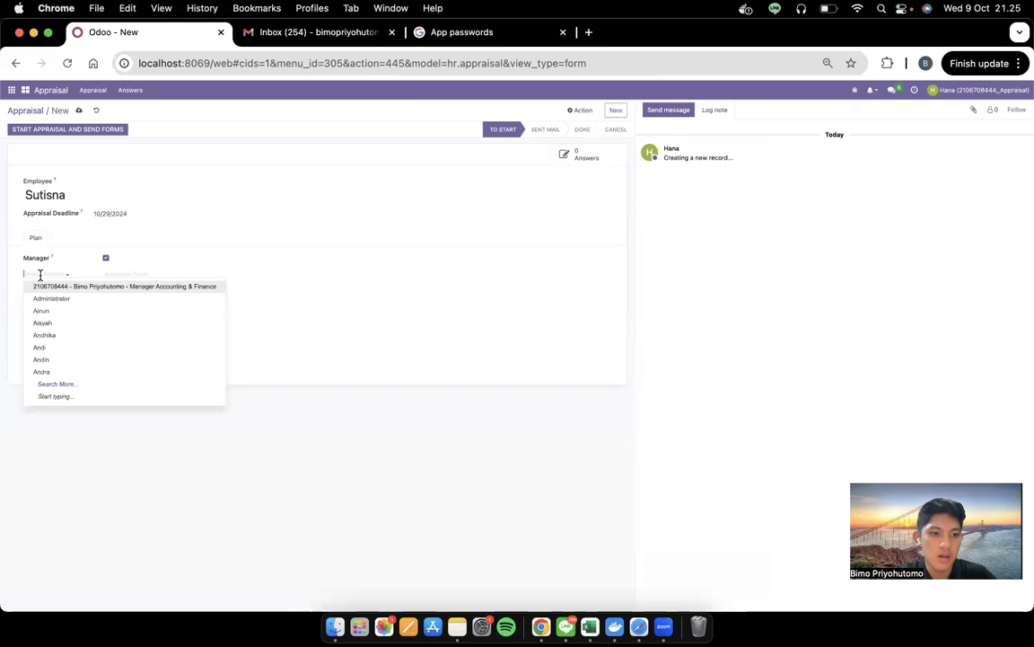
click(115, 275)
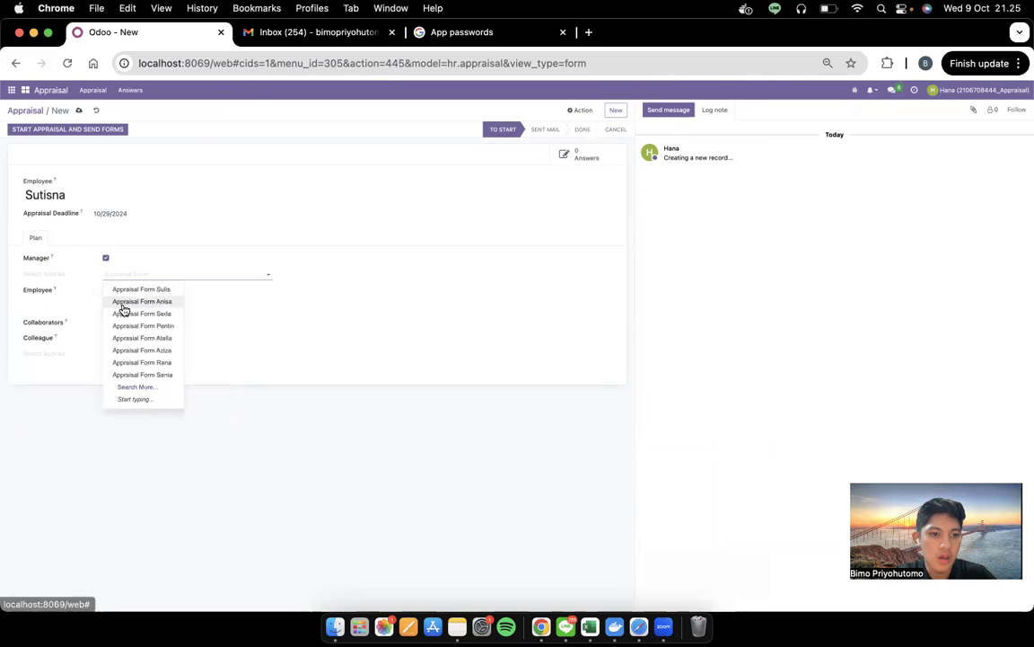
click(170, 243)
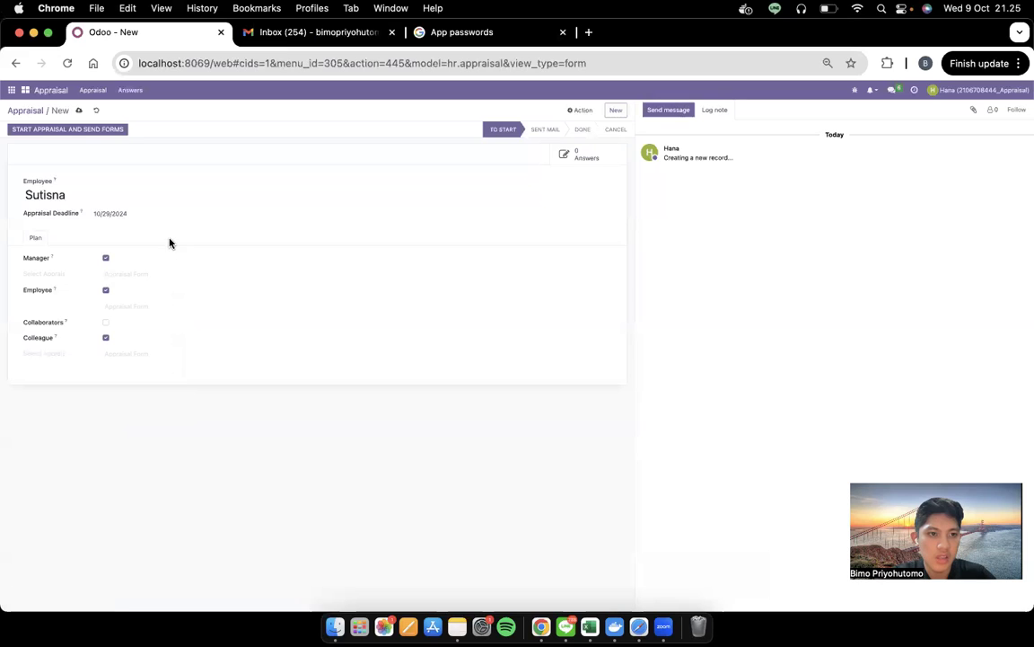
click(97, 109)
Inspect the employee's existing Done appraisal's Plan and Final Evaluation, then return to the stages board
click(404, 176)
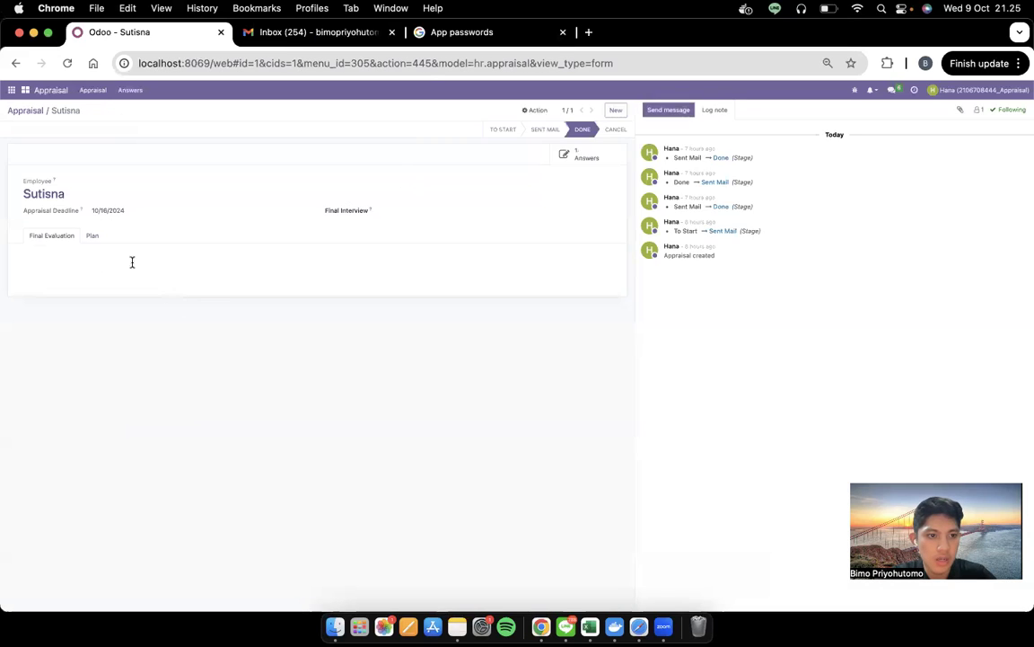
click(96, 238)
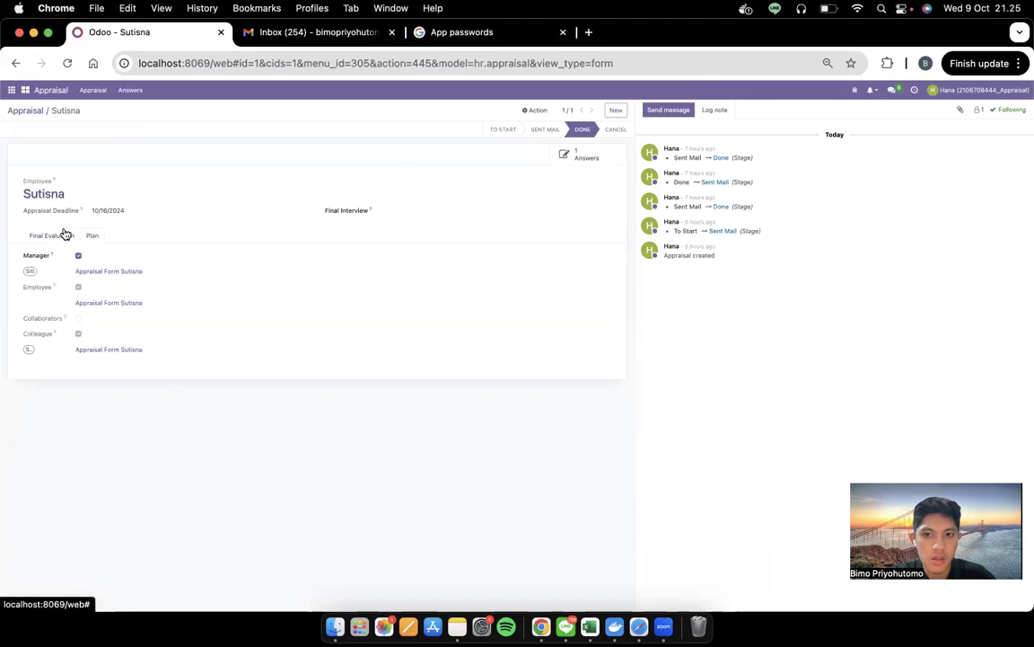
click(65, 234)
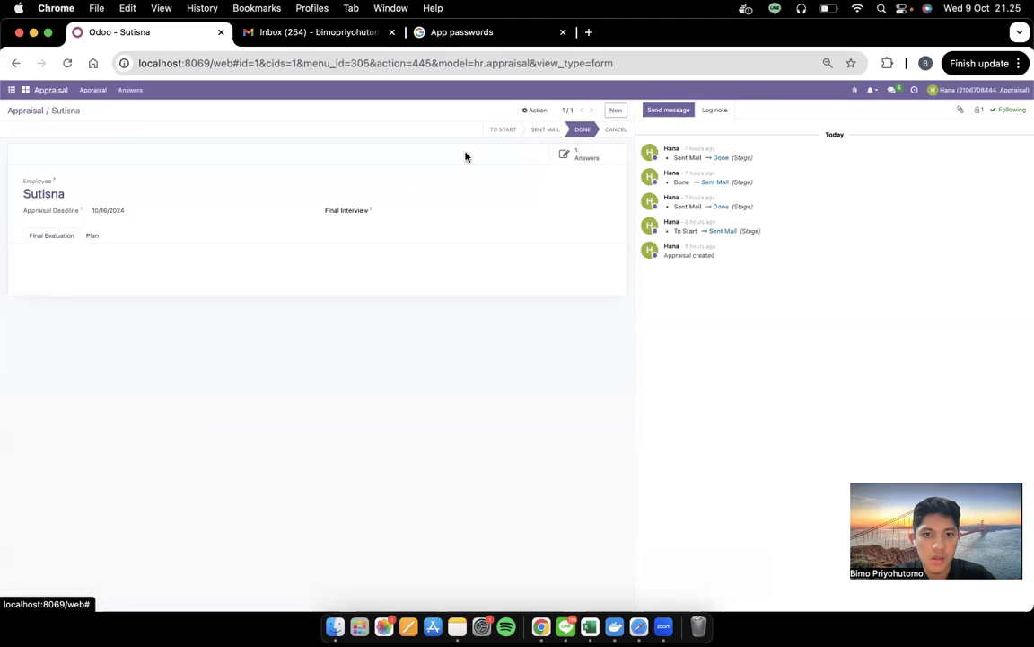
click(32, 109)
key(ctrl+Left)
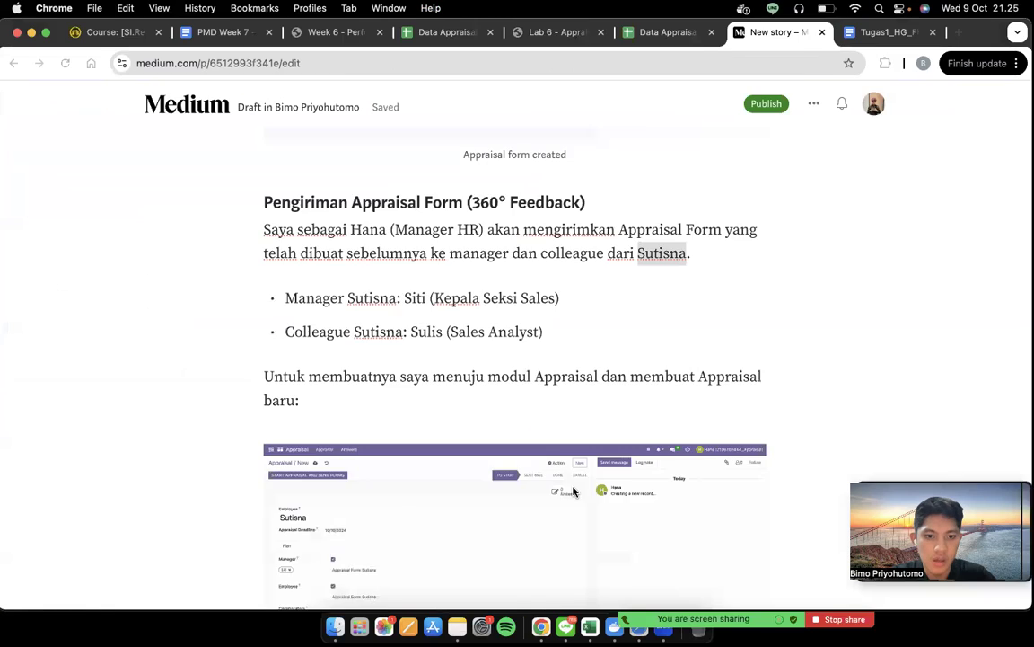
Review the draft's appraisal-creation screenshot, the colleague's name and the save-and-send lines
scroll(573, 492, down, 5)
click(378, 293)
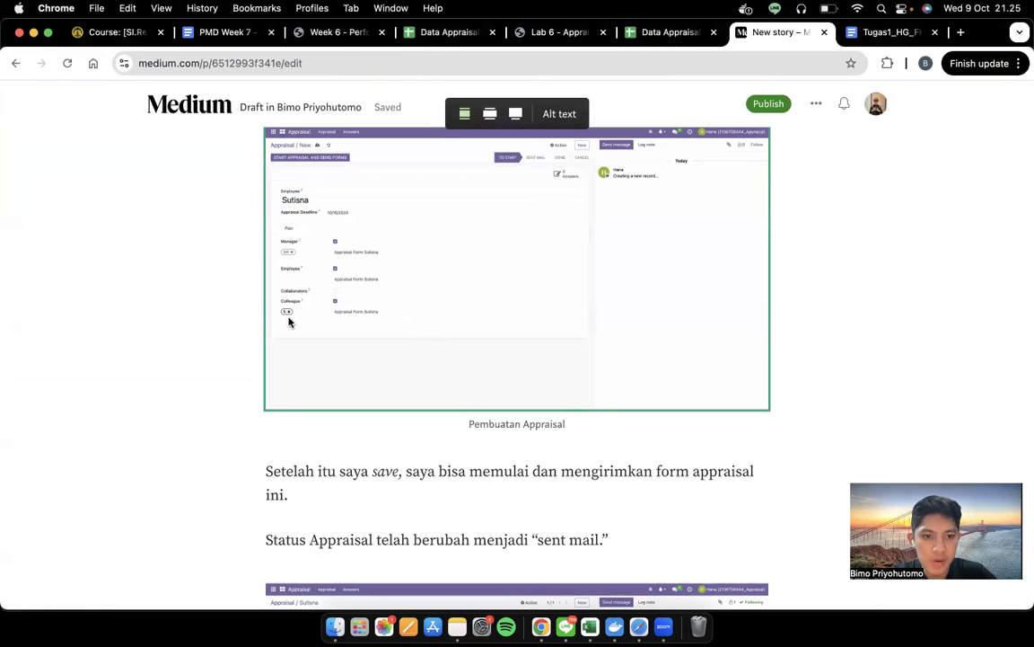
scroll(288, 318, up, 3)
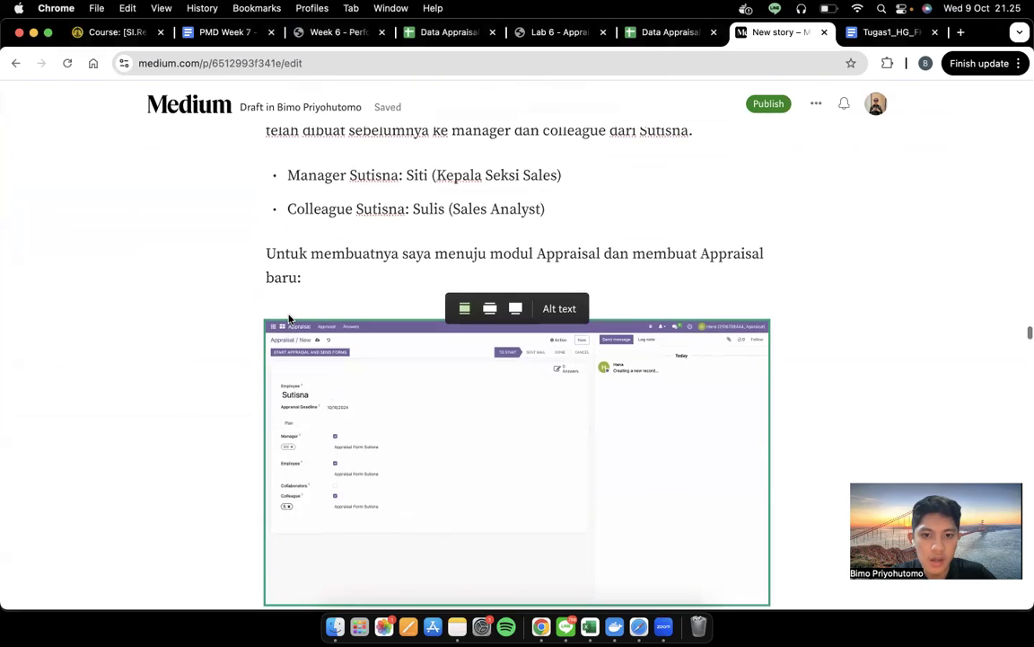
double_click(429, 205)
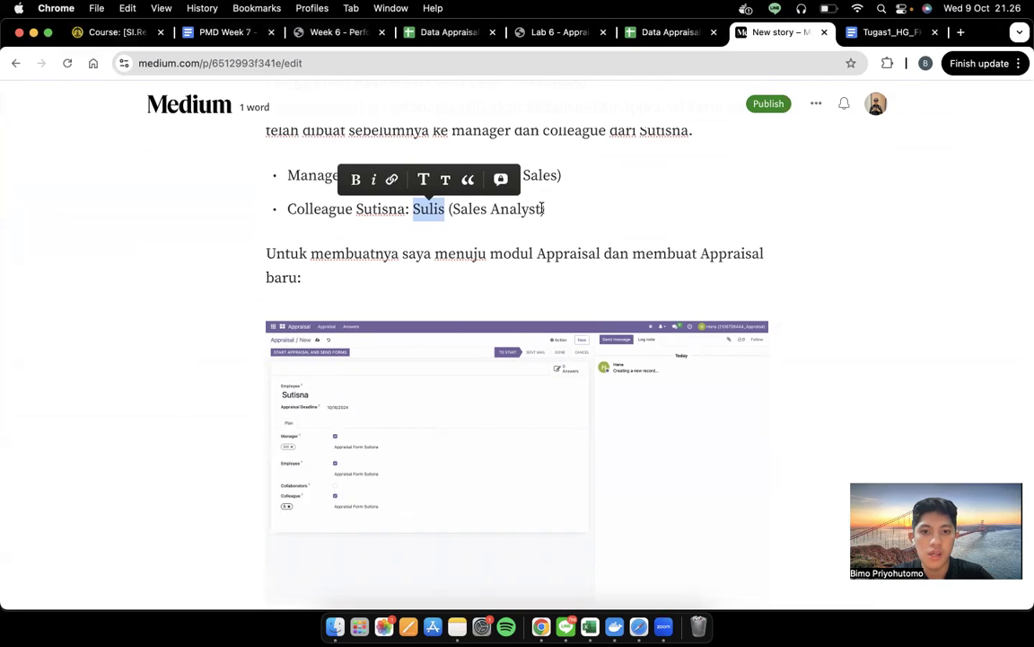
scroll(540, 208, down, 10)
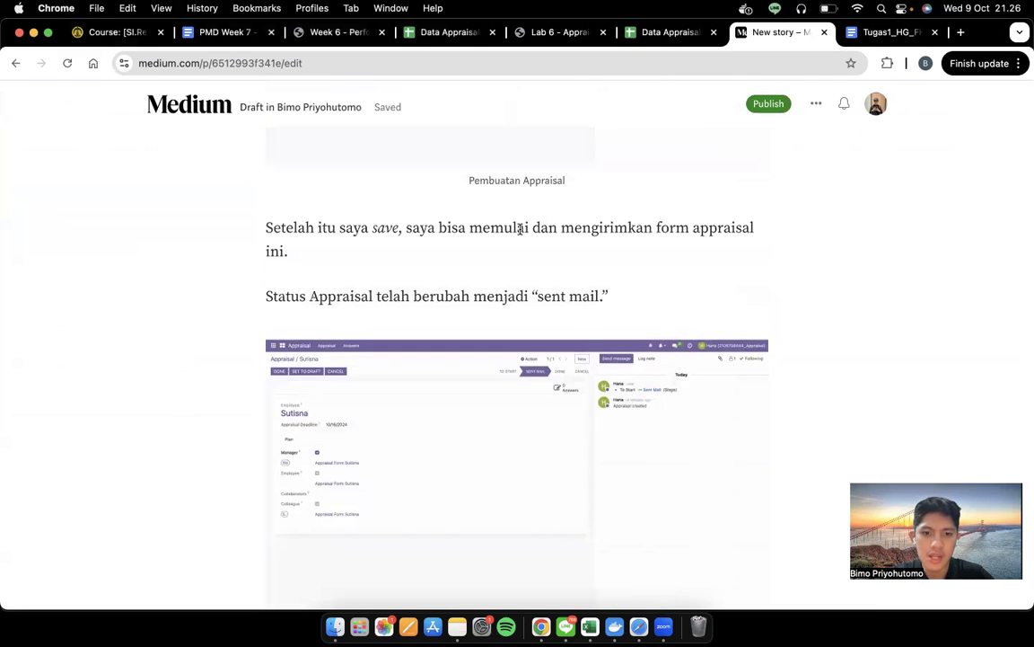
triple_click(519, 229)
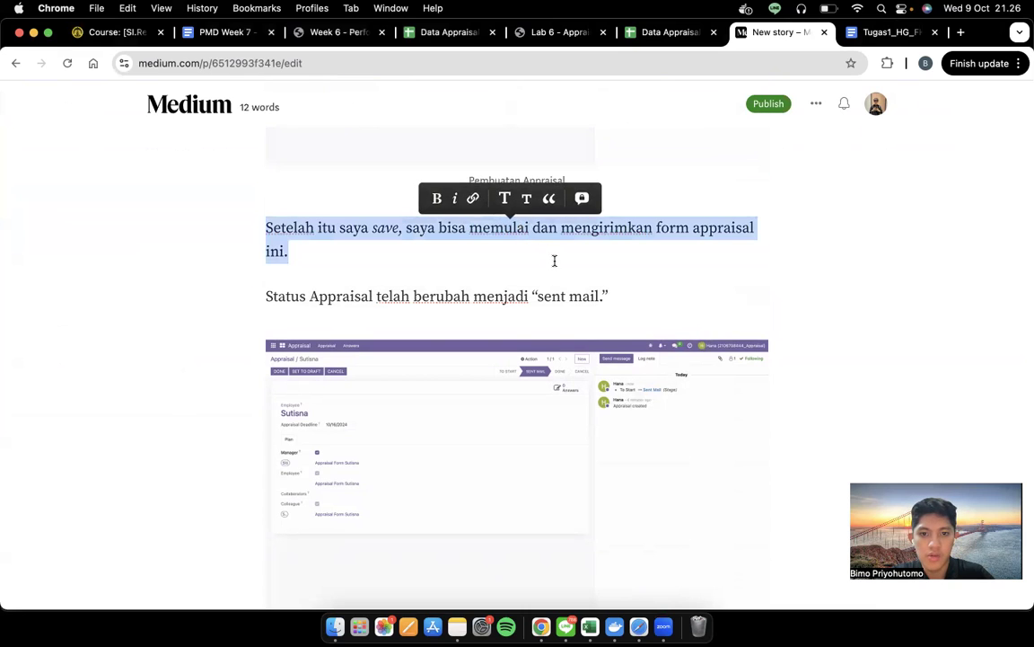
triple_click(543, 296)
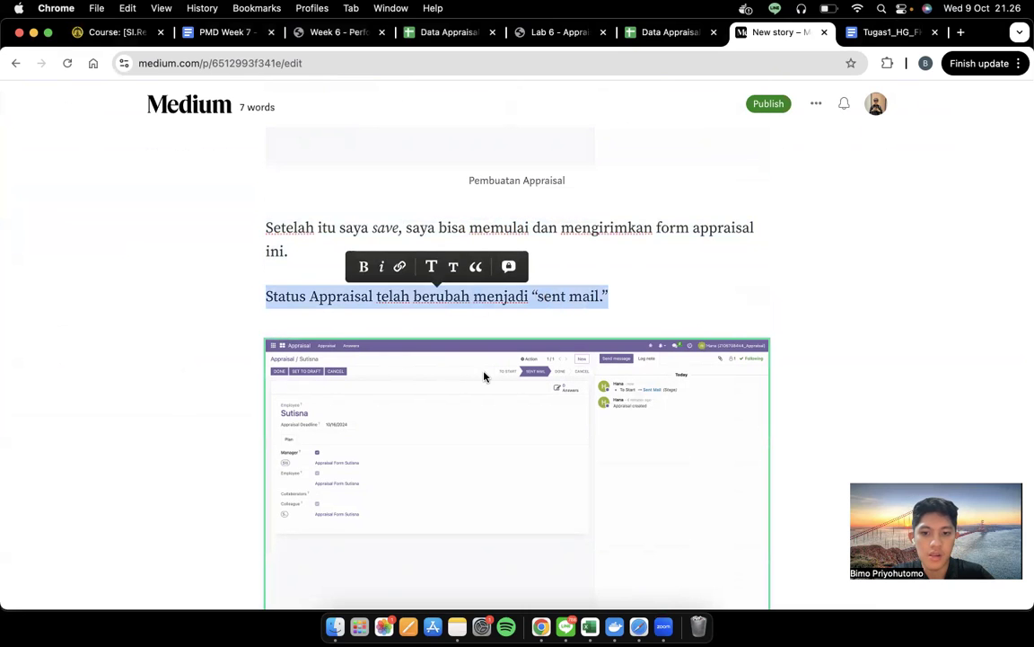
Find the manager's name in the draft, then return to the Odoo Appraisal board
scroll(484, 376, down, 3)
scroll(484, 377, up, 6)
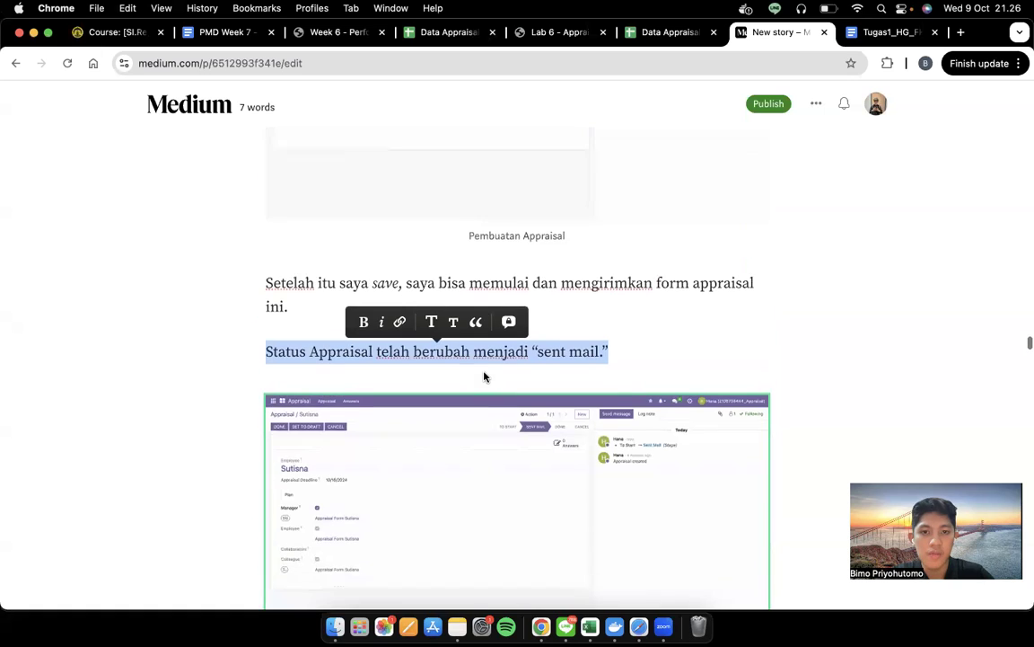
scroll(484, 376, up, 4)
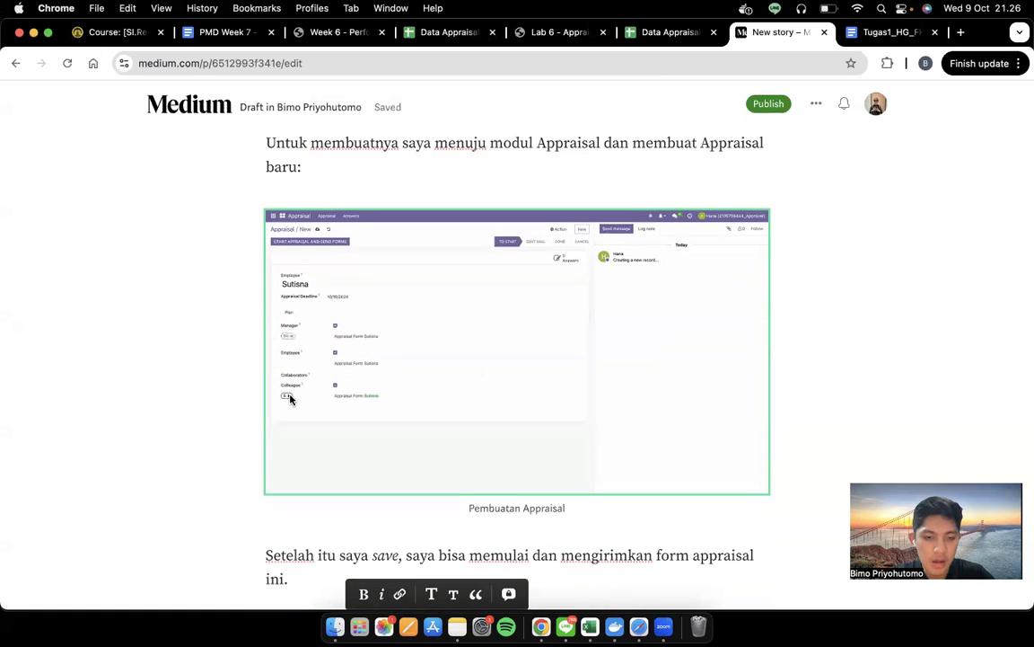
scroll(292, 370, up, 4)
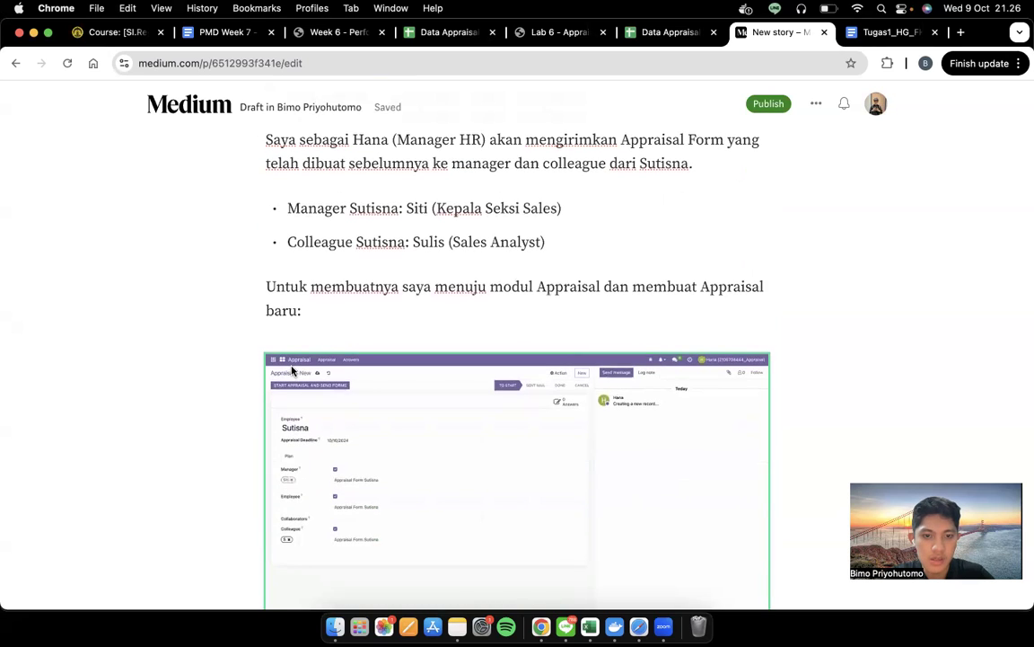
scroll(292, 370, down, 5)
scroll(291, 369, up, 5)
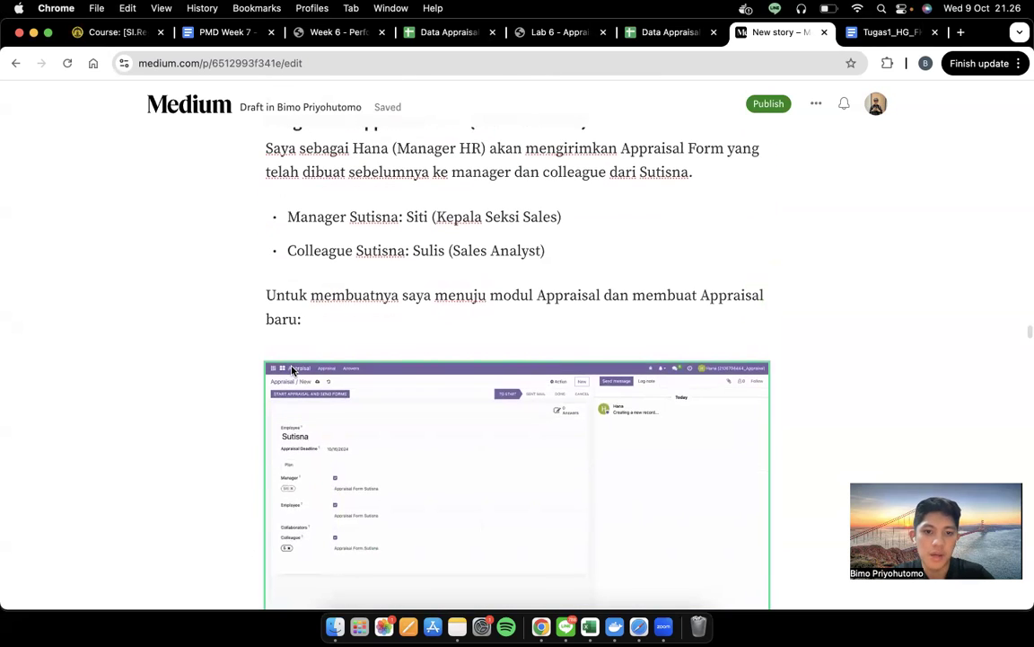
double_click(418, 217)
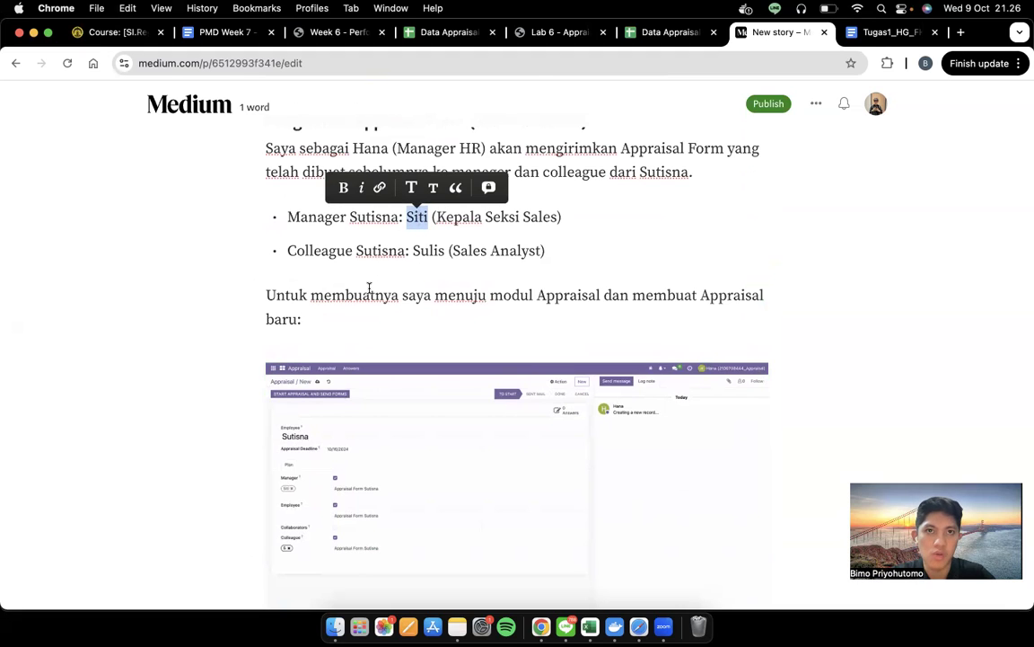
scroll(369, 289, down, 2)
key(ctrl+Right)
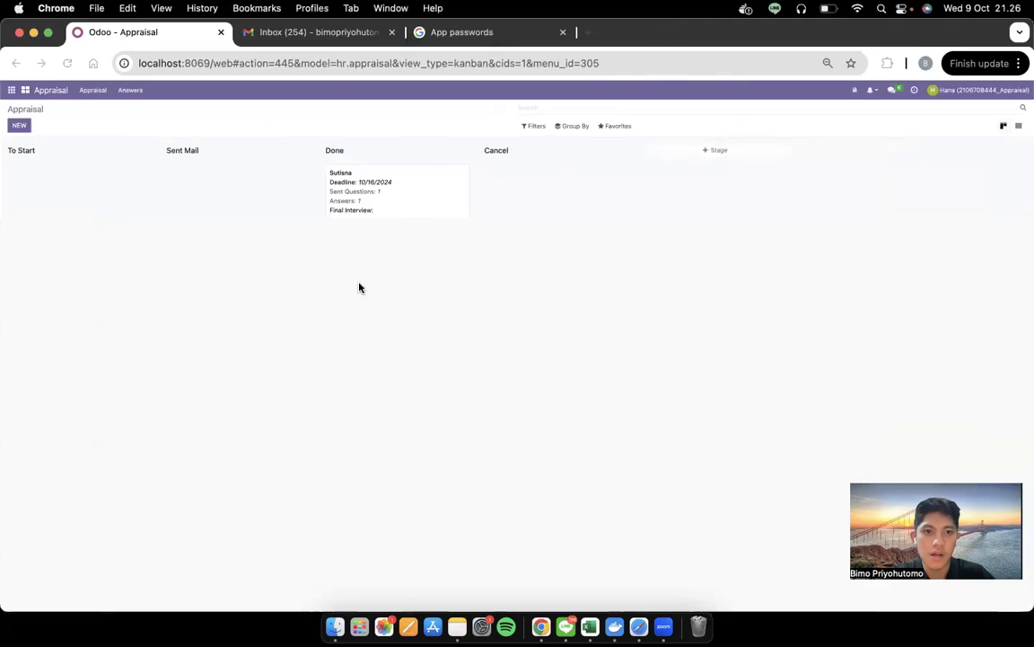
Open the employee's Appraisal Form email in Gmail and check its sender and greeting to the manager
click(318, 32)
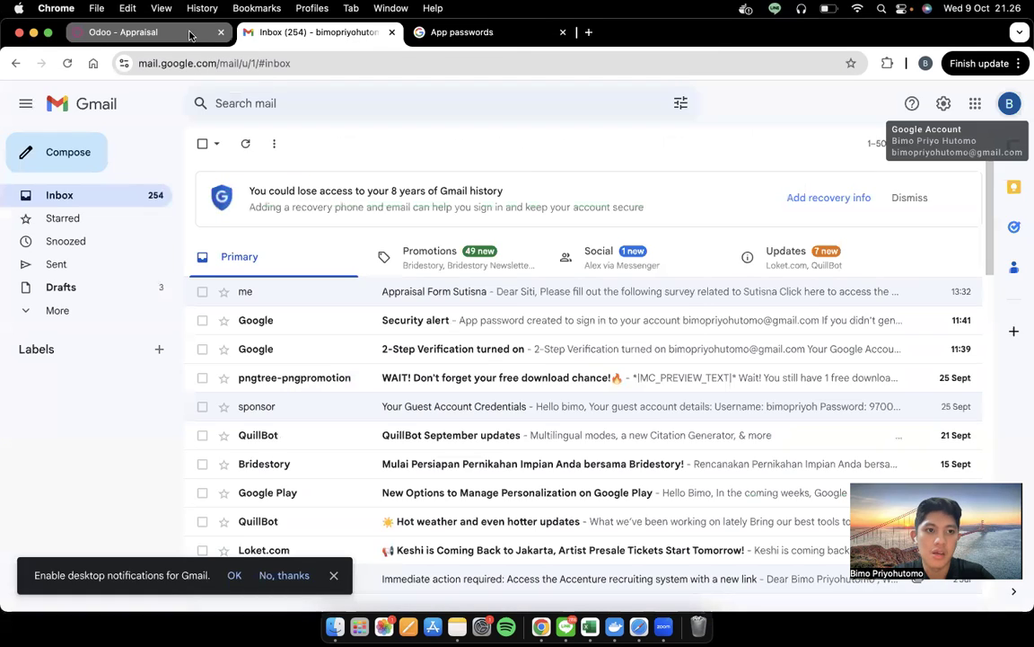
click(126, 32)
click(310, 32)
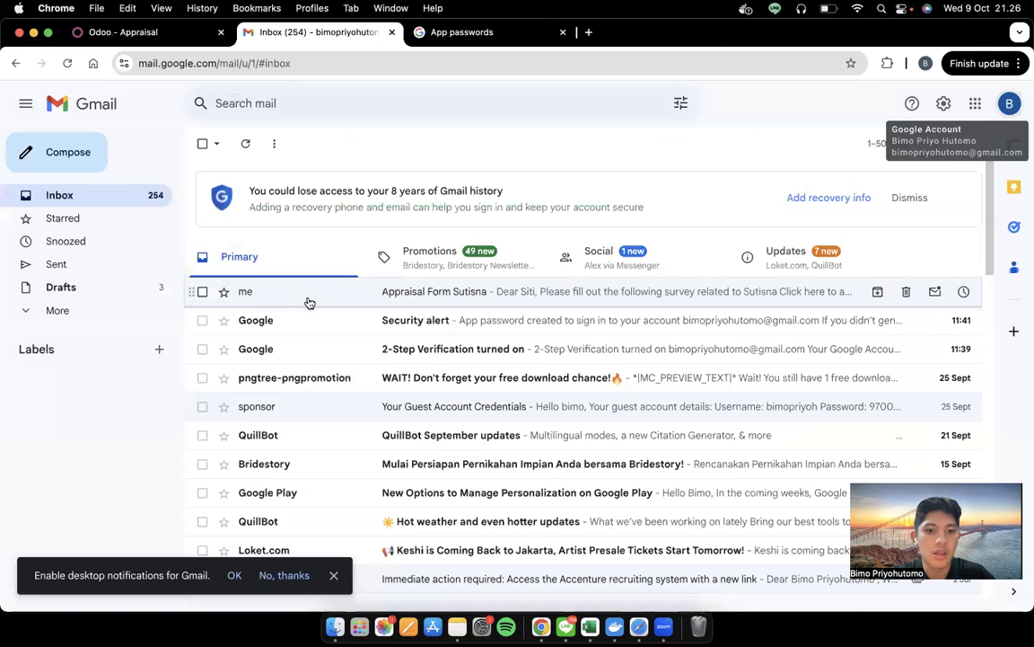
click(307, 291)
click(265, 231)
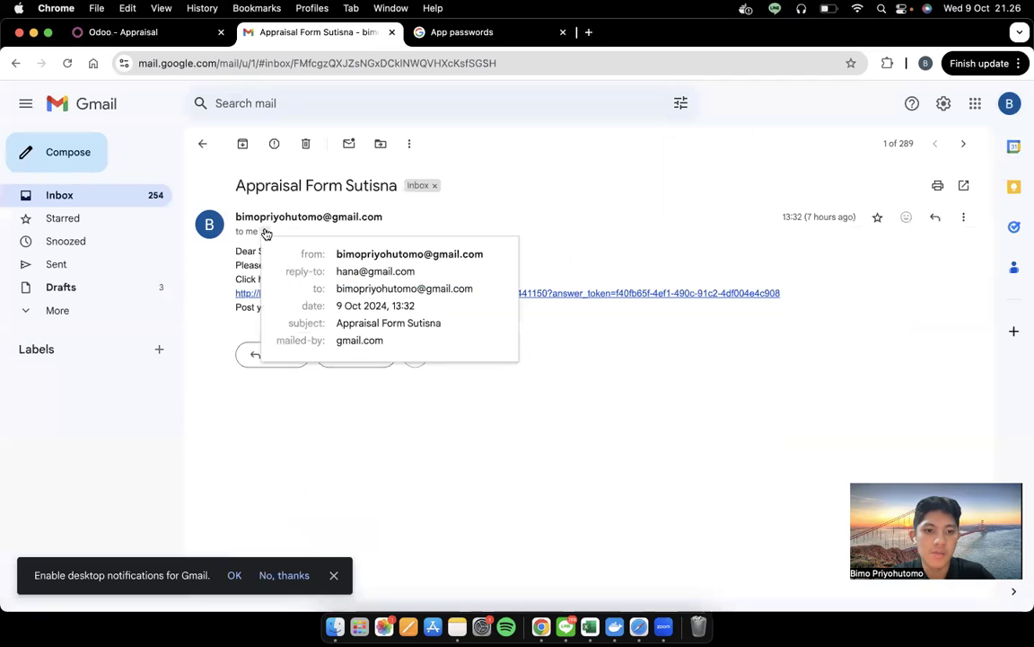
click(387, 223)
drag(237, 248, 289, 254)
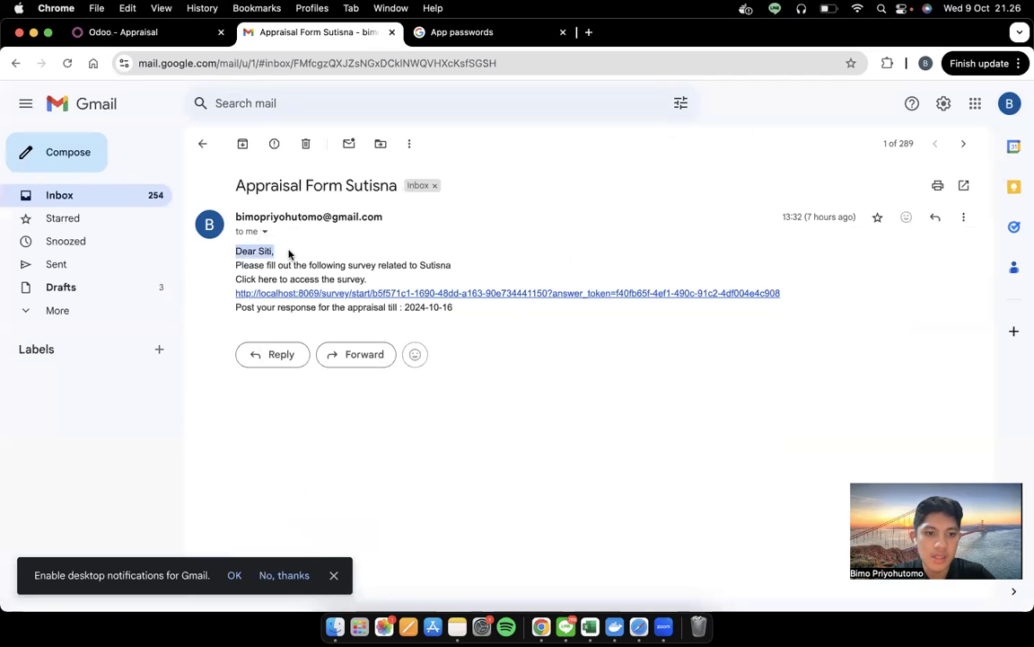
drag(234, 216, 399, 225)
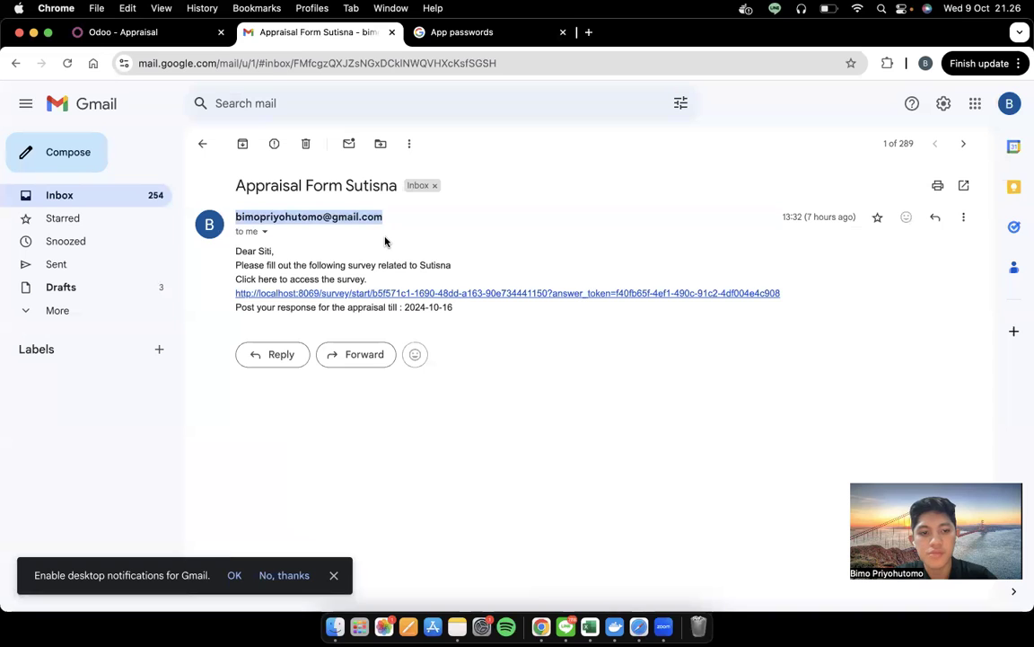
key(ctrl+Left)
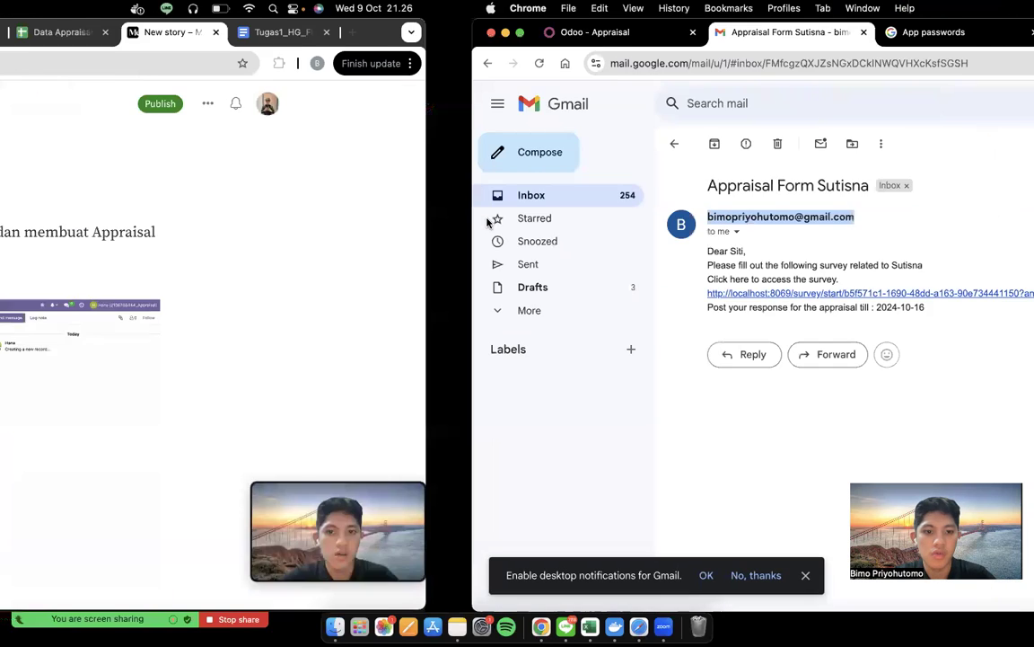
Scroll the draft down to the first Appraisal Form email screenshot
scroll(389, 434, down, 5)
scroll(389, 433, down, 1)
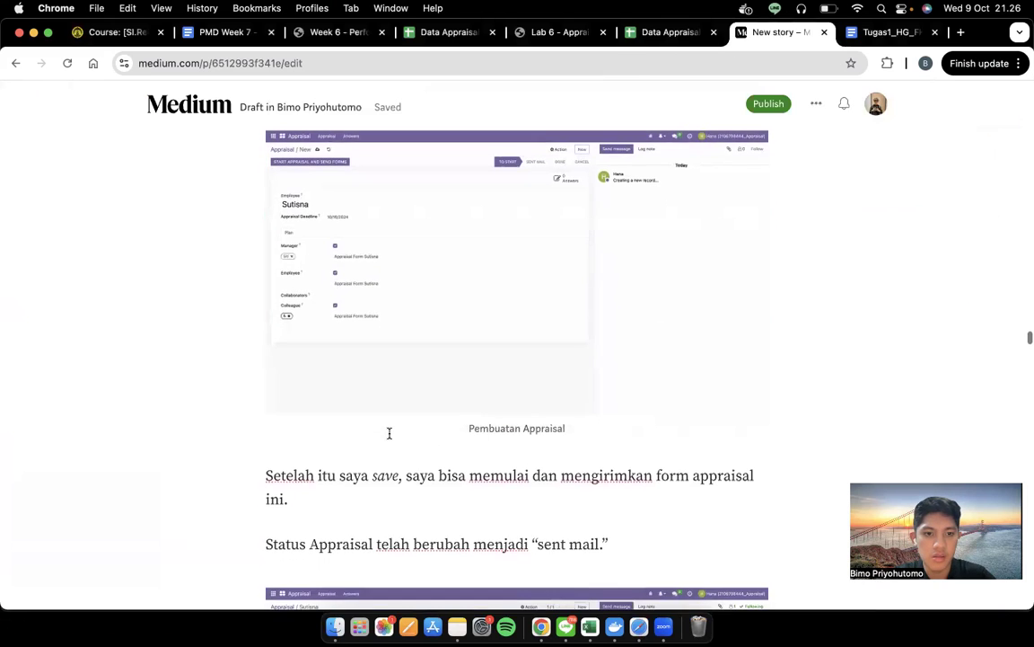
scroll(389, 433, down, 5)
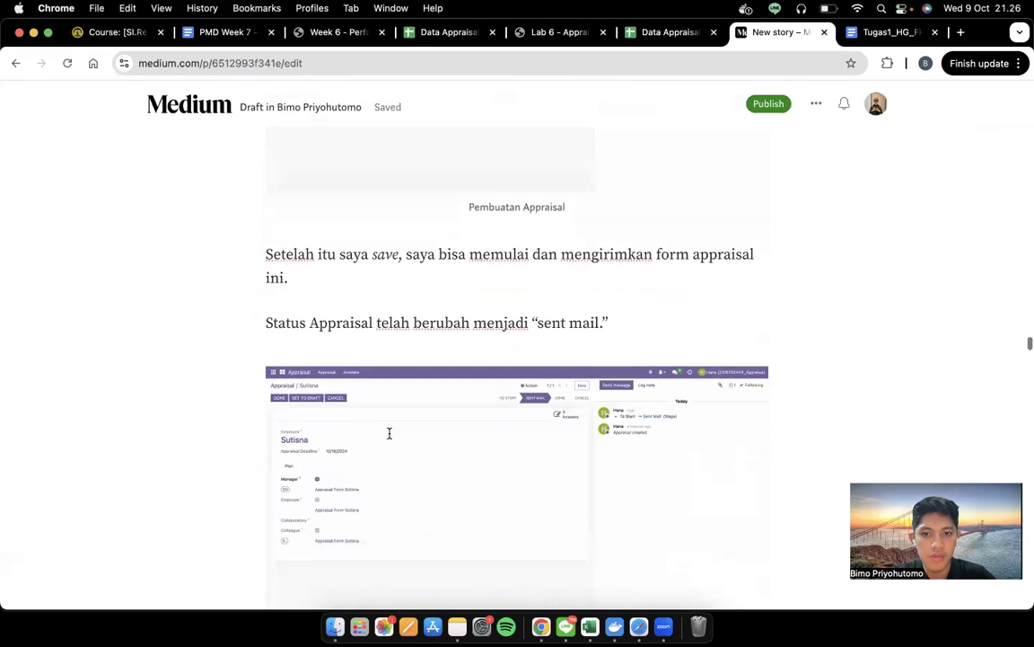
scroll(389, 437, down, 19)
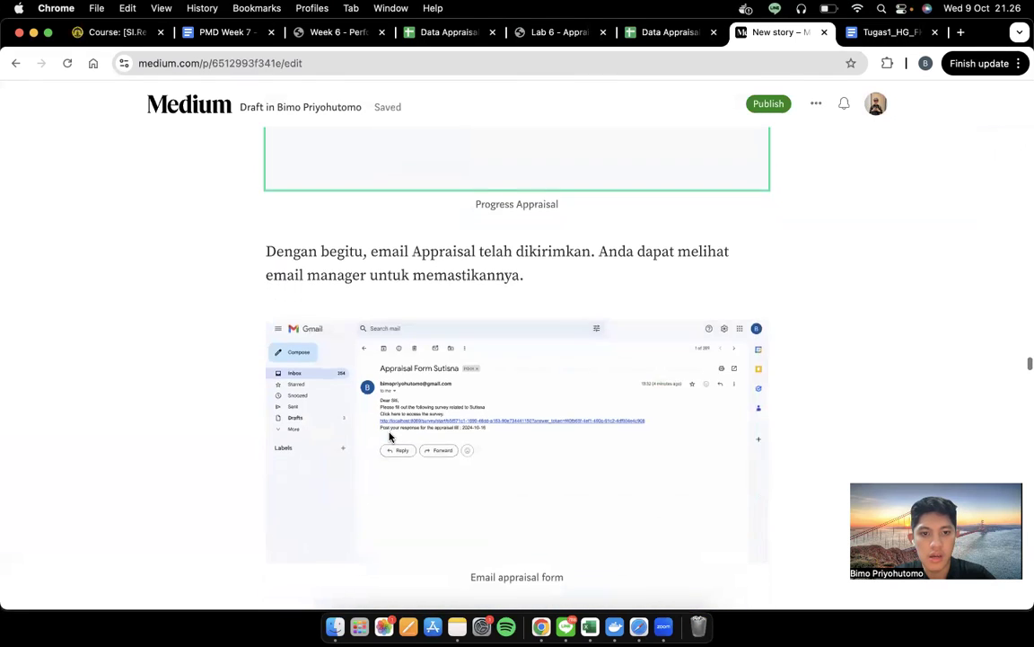
scroll(389, 438, down, 10)
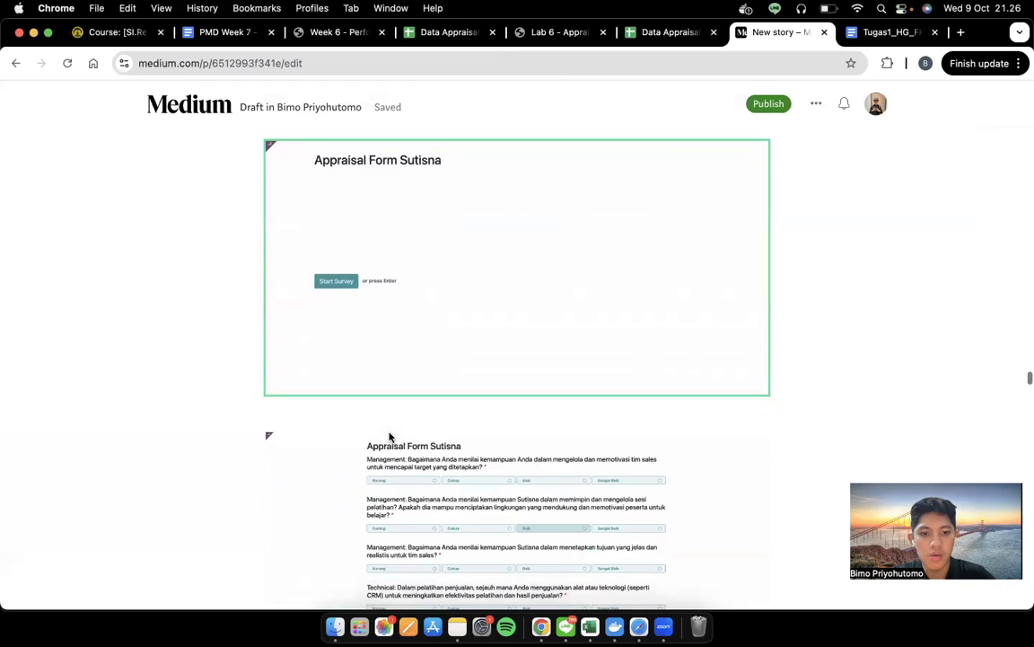
scroll(389, 437, up, 3)
click(437, 341)
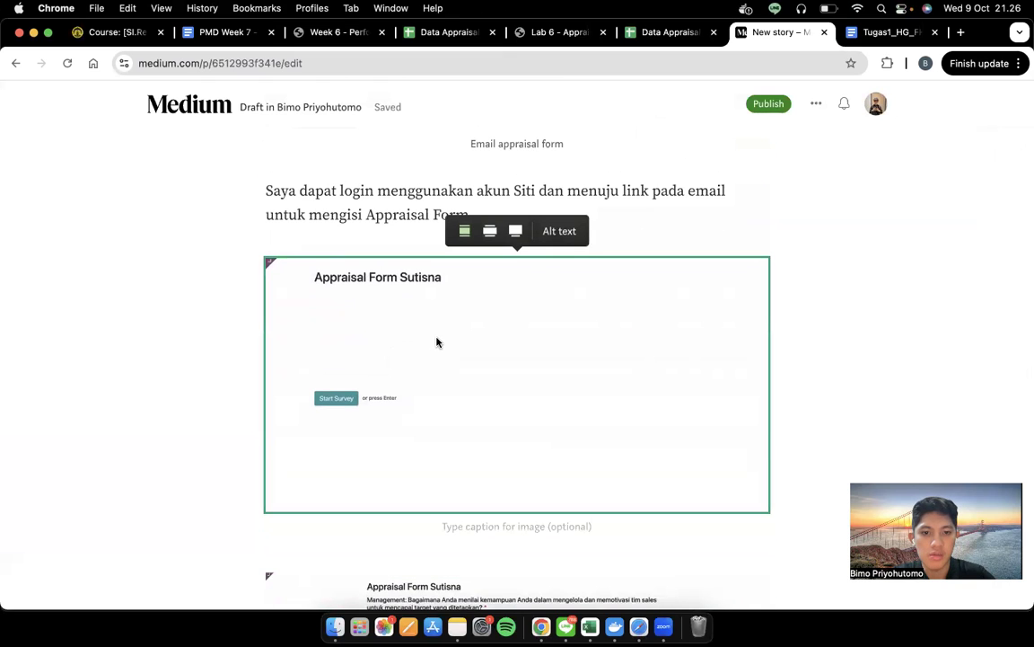
Read further through the draft toward the colleague's access-rights step
scroll(436, 341, down, 10)
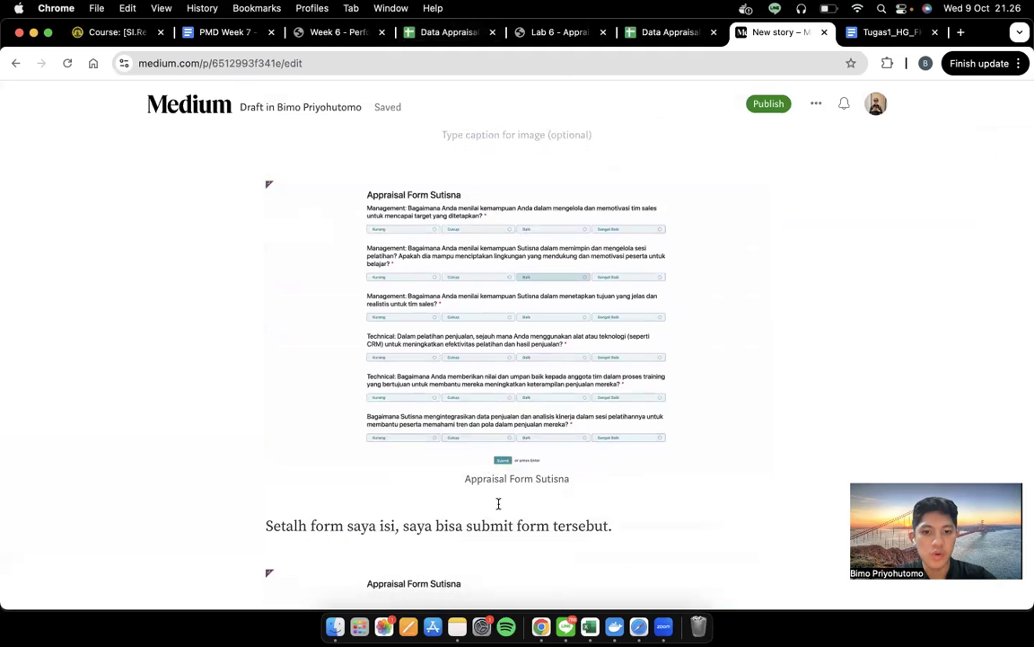
scroll(498, 503, down, 6)
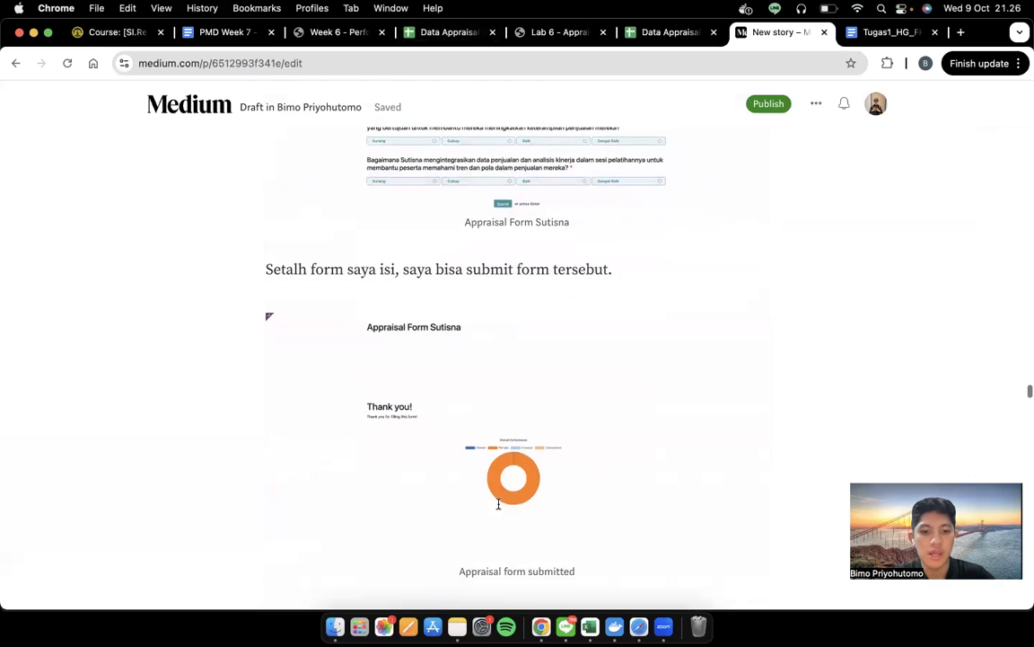
scroll(485, 451, down, 6)
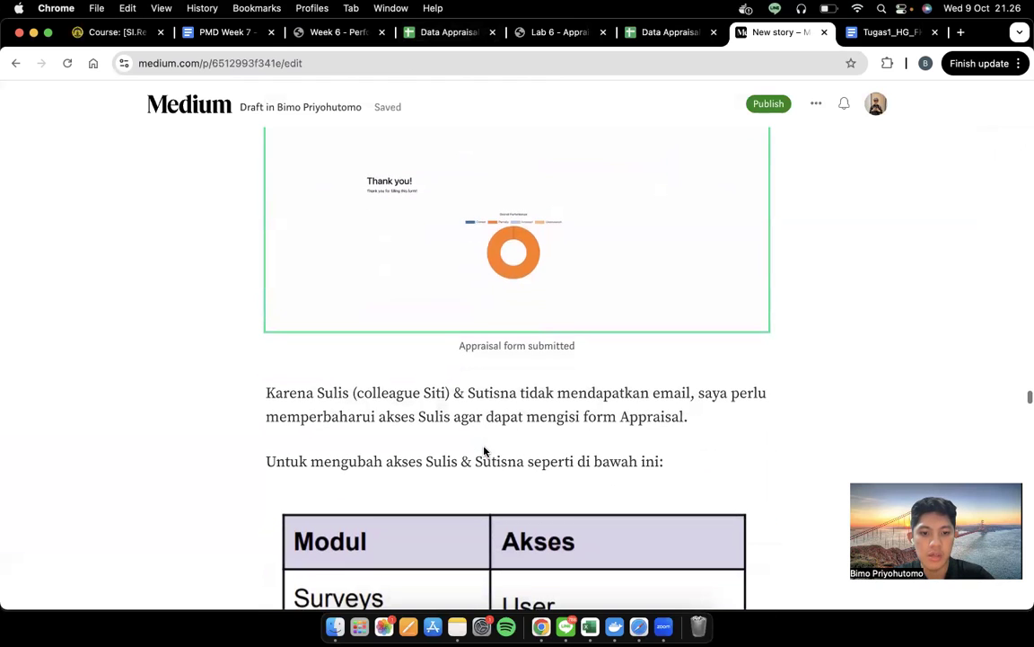
scroll(484, 447, down, 6)
scroll(484, 445, up, 4)
scroll(484, 446, up, 1)
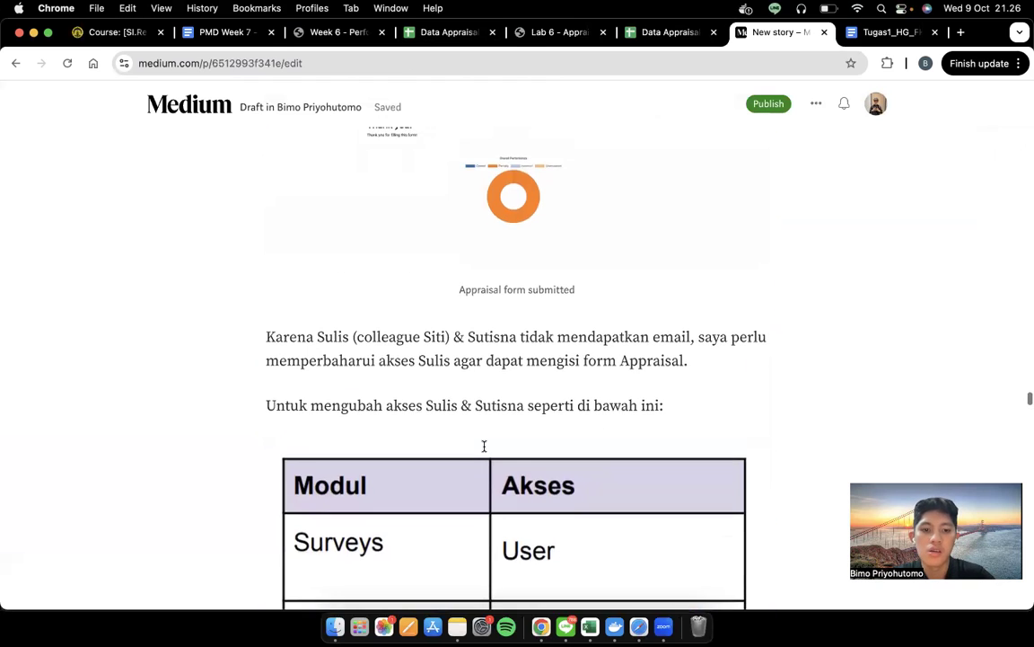
scroll(484, 448, up, 4)
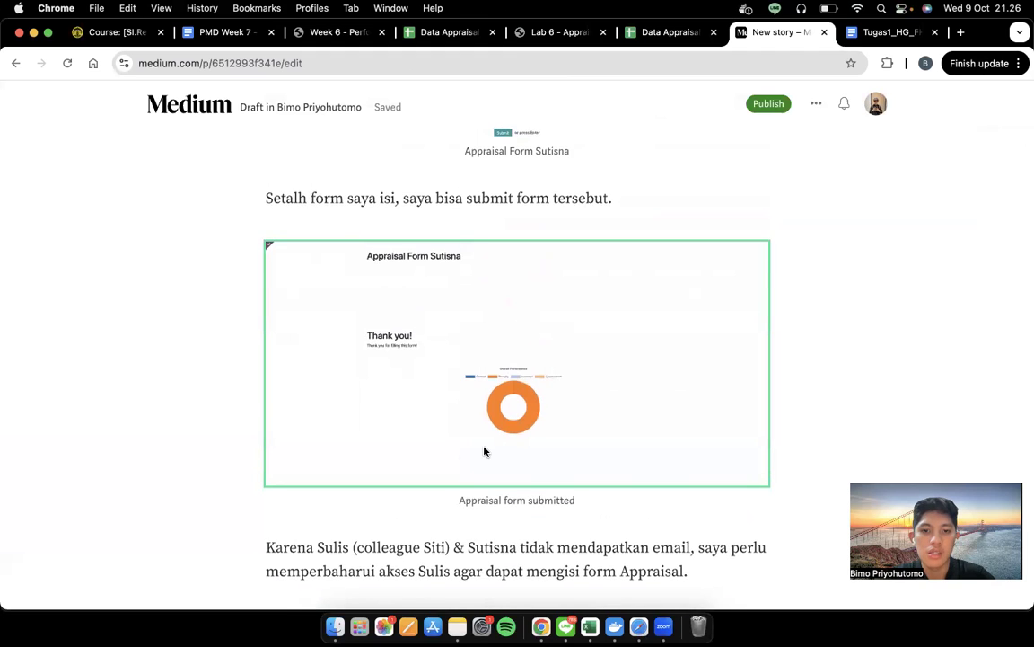
scroll(485, 450, down, 2)
scroll(484, 449, down, 5)
scroll(484, 449, up, 5)
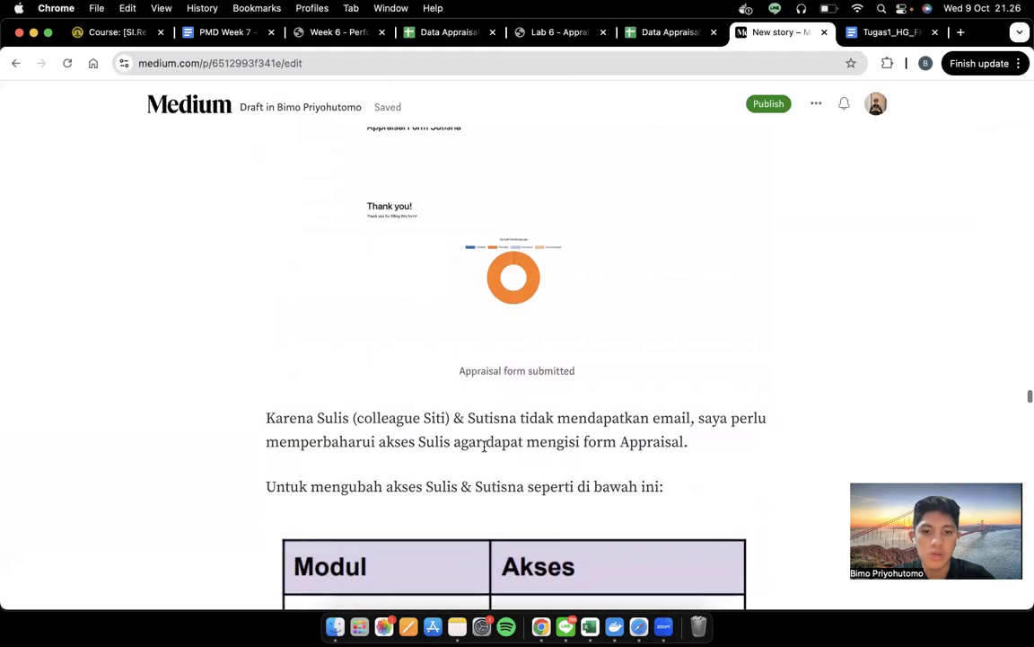
scroll(485, 446, down, 1)
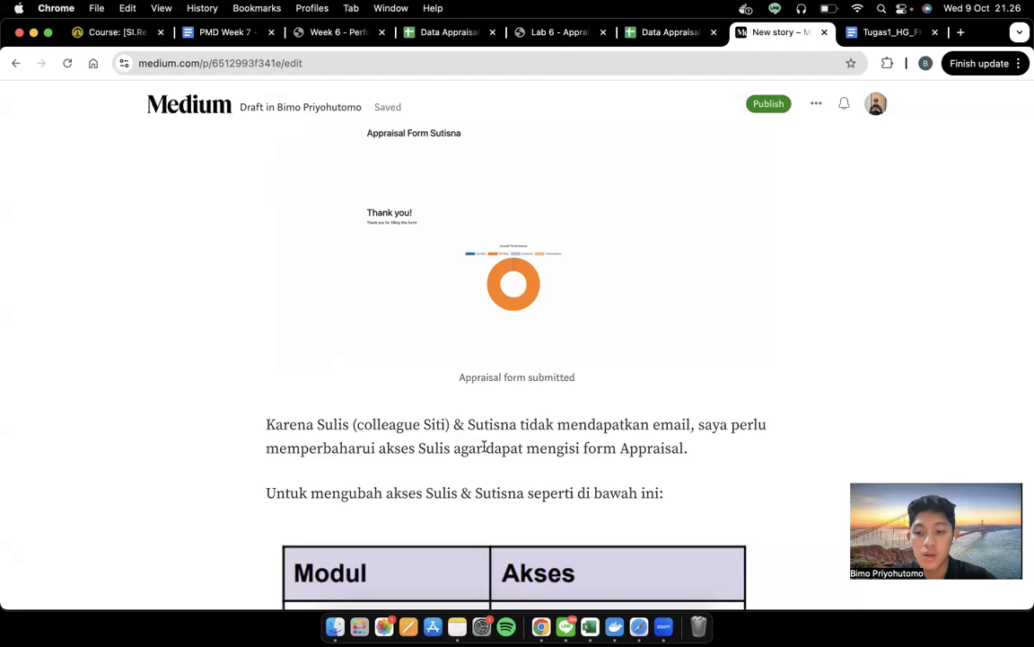
scroll(484, 447, down, 5)
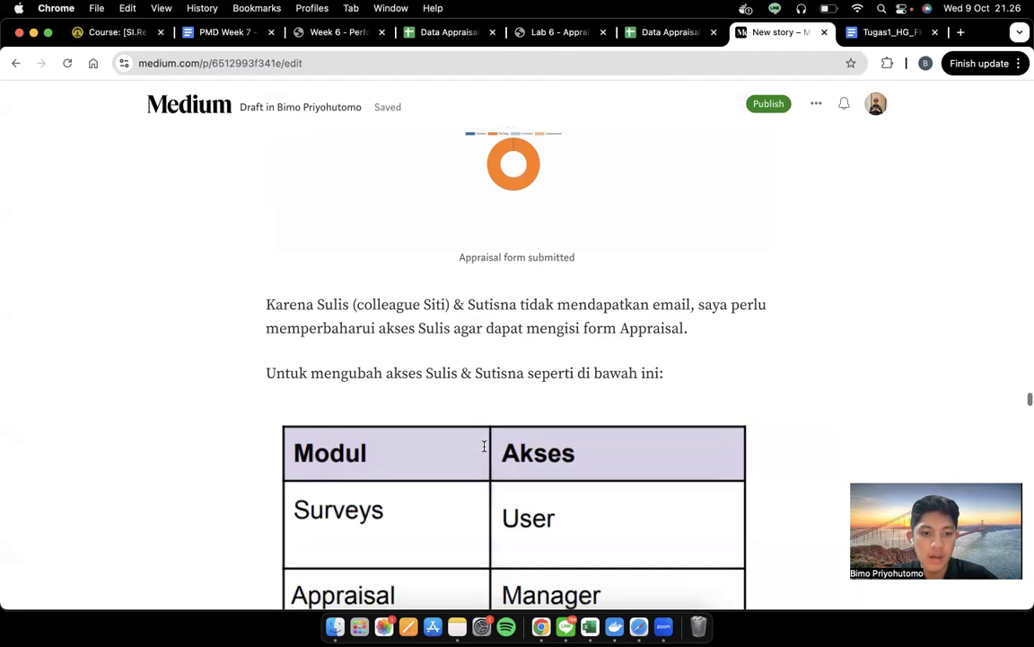
scroll(484, 451, up, 1)
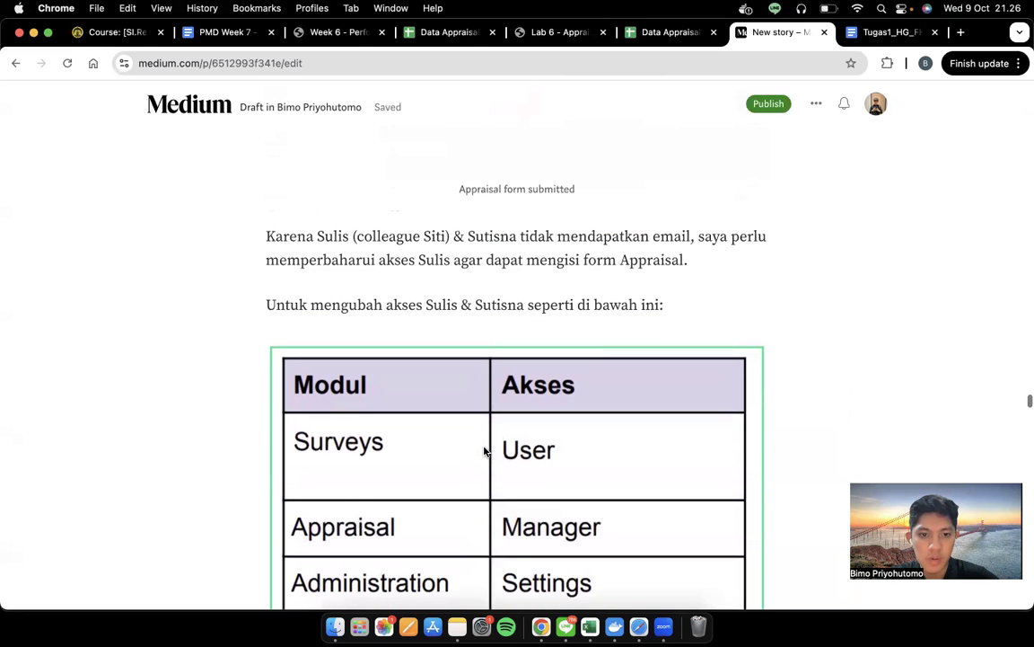
scroll(468, 301, down, 1)
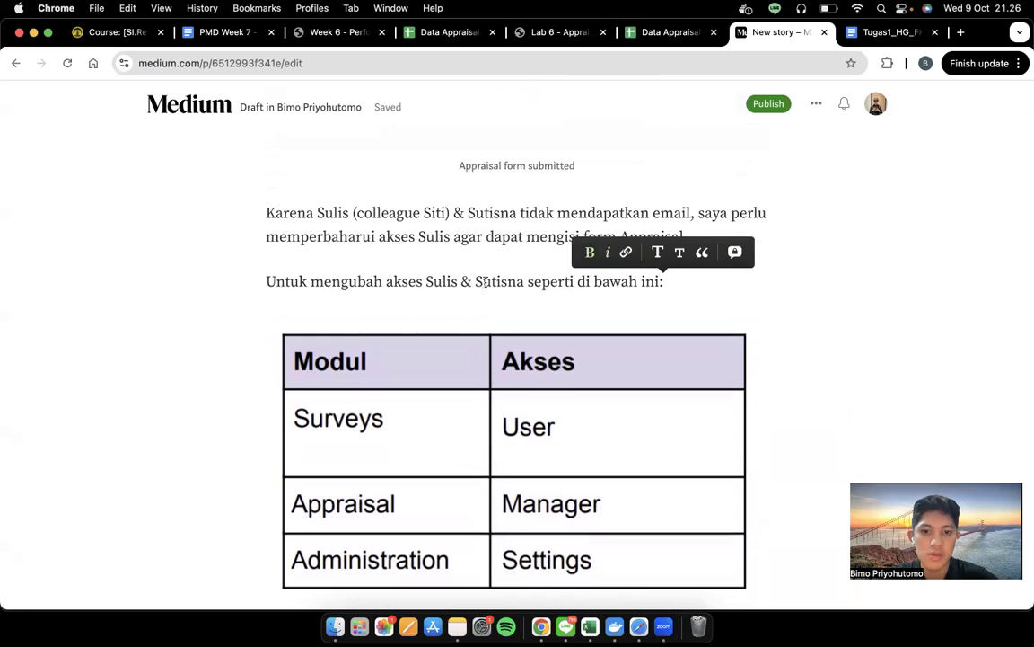
Select the line introducing the Modul/Akses table, then show an overview of all open windows
triple_click(485, 282)
scroll(492, 432, down, 3)
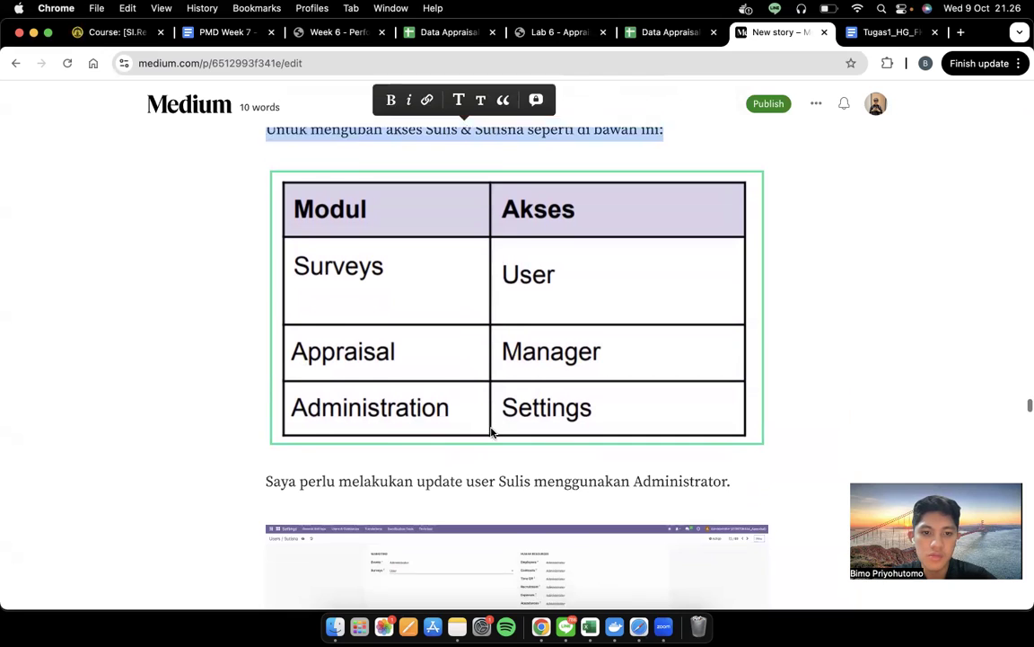
key(ctrl+Right)
key(ctrl+Up)
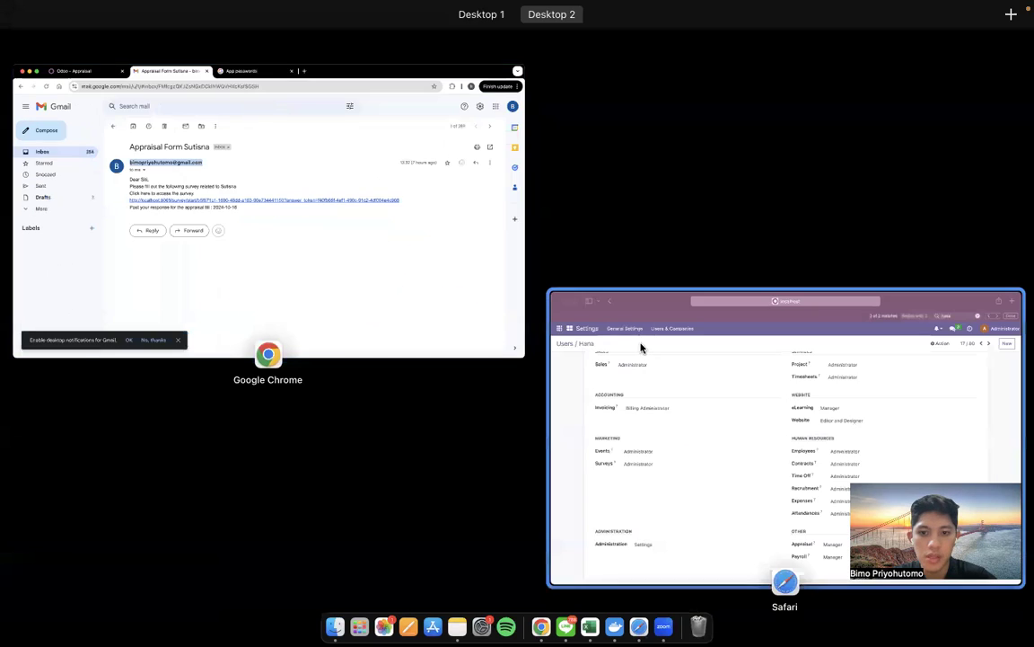
In the Odoo Users list, find and open the reviewing colleague's user record
click(641, 347)
click(110, 122)
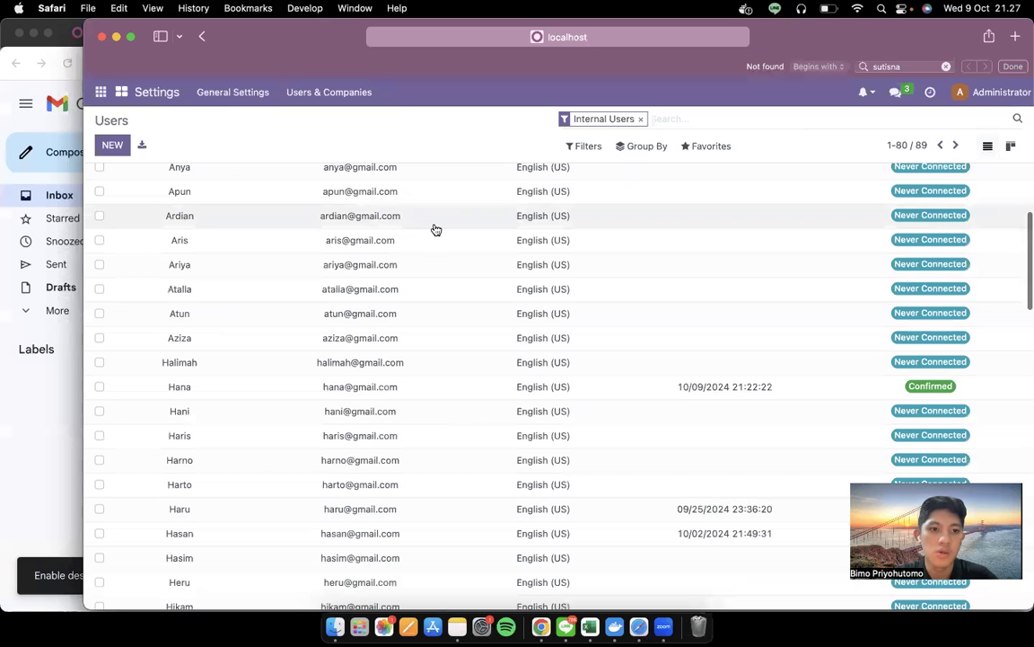
key(super+f)
text(s)
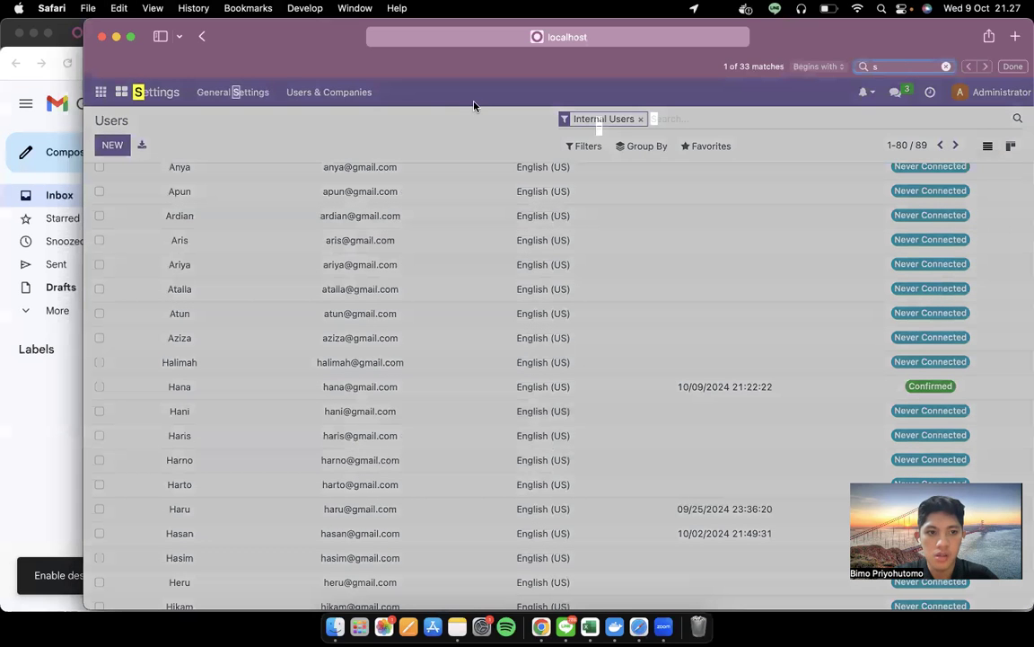
text(ulis)
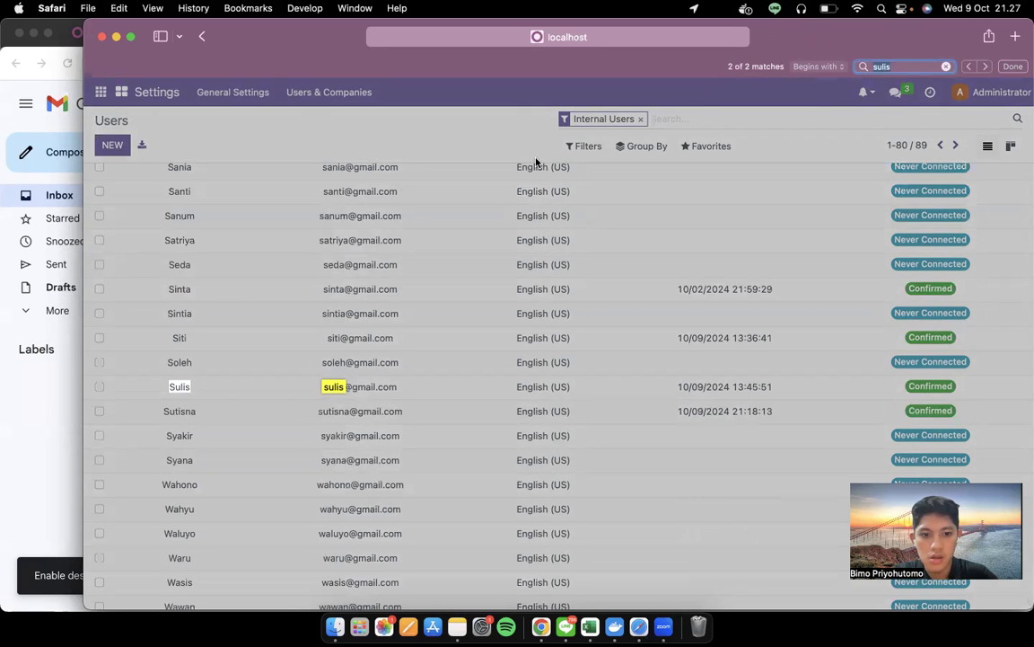
click(247, 392)
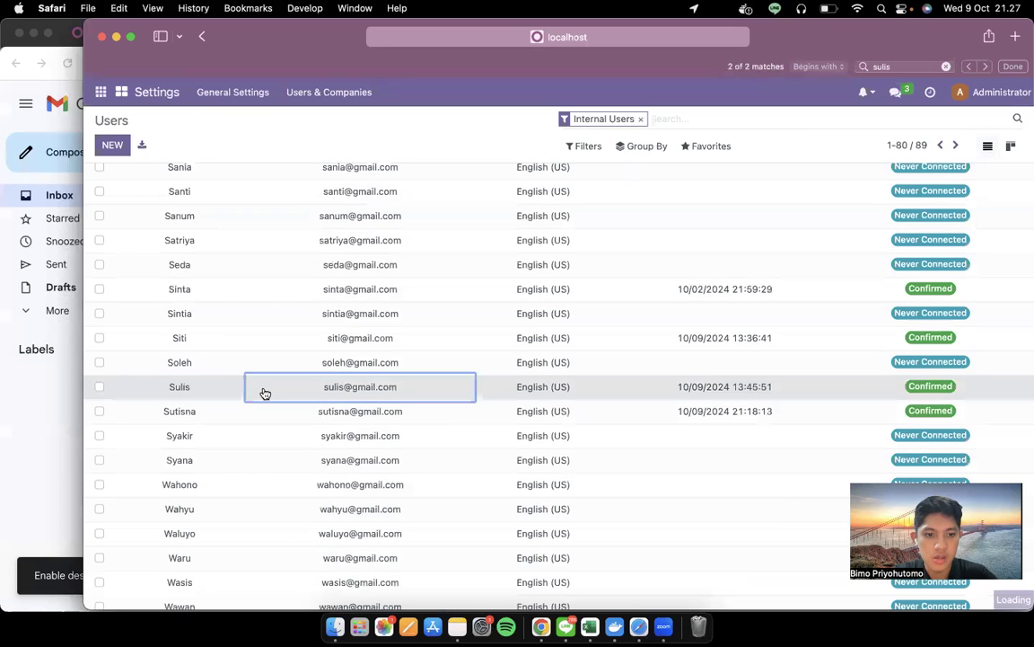
Compare the colleague's Appraisal access levels against the Medium draft's access table
key(ctrl+Left)
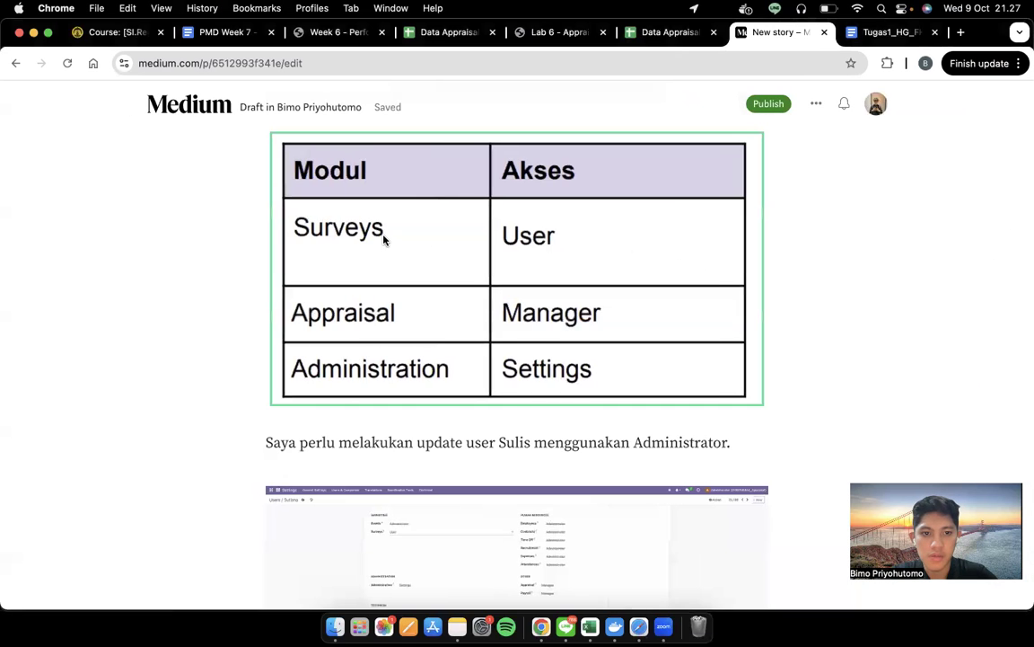
scroll(383, 238, up, 2)
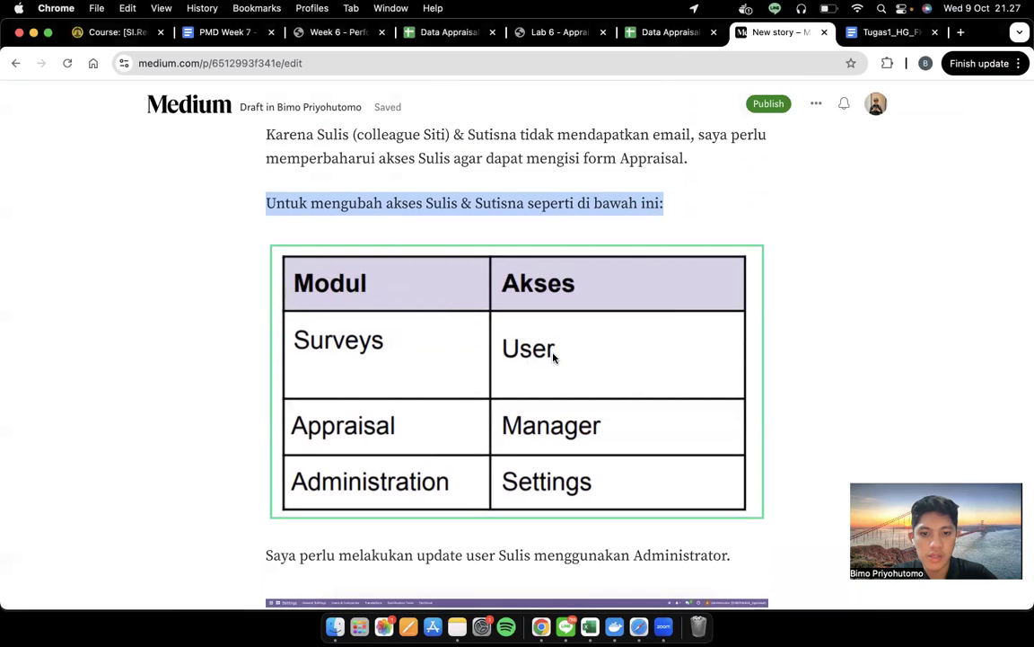
key(ctrl+Right)
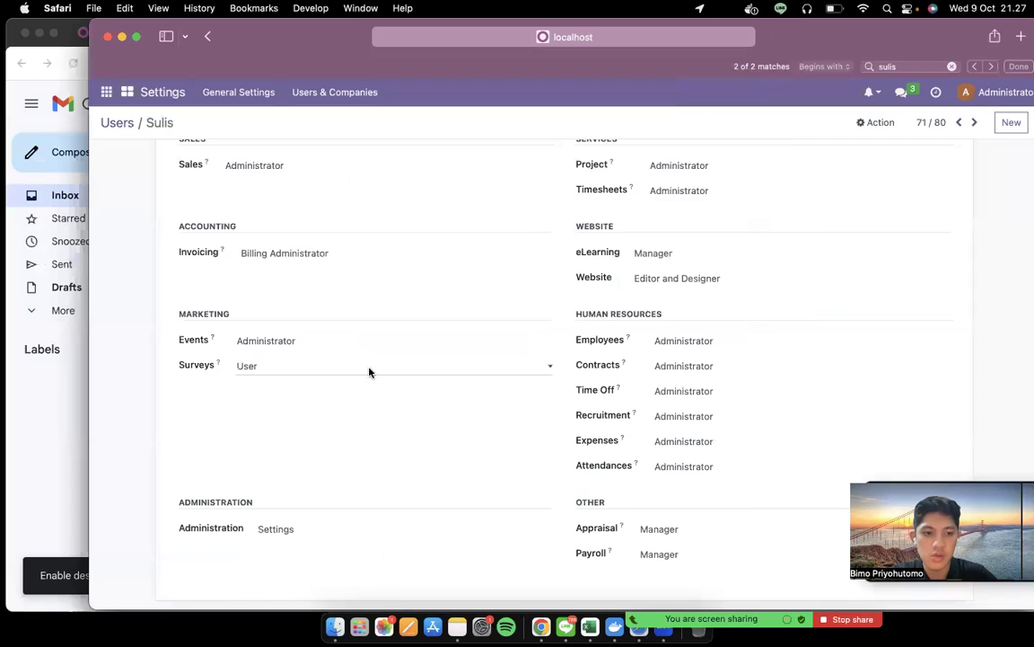
key(ctrl+Left)
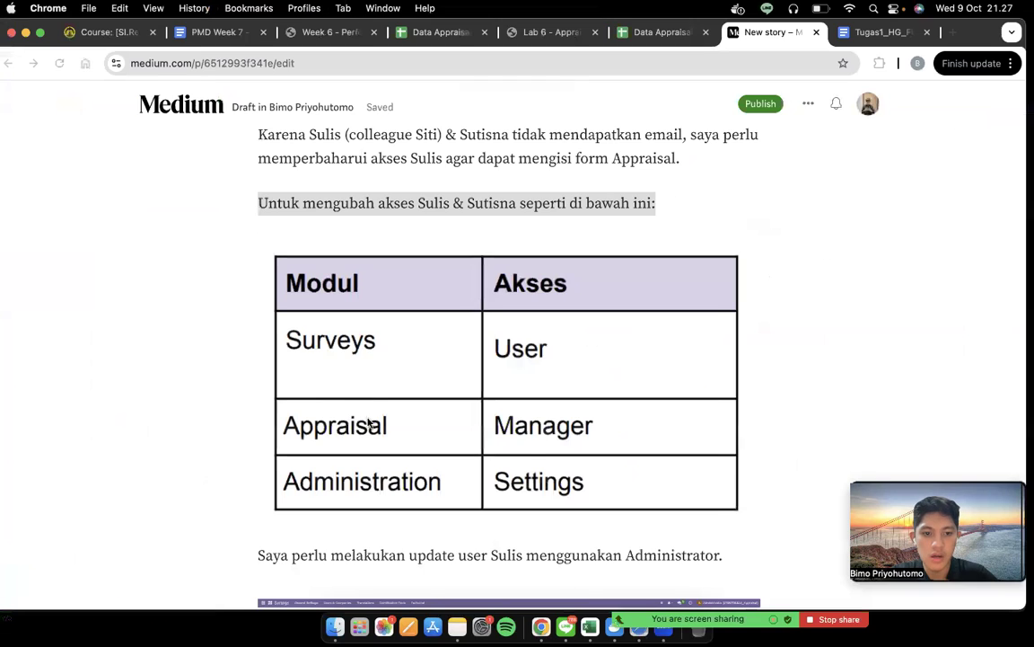
key(ctrl+Right)
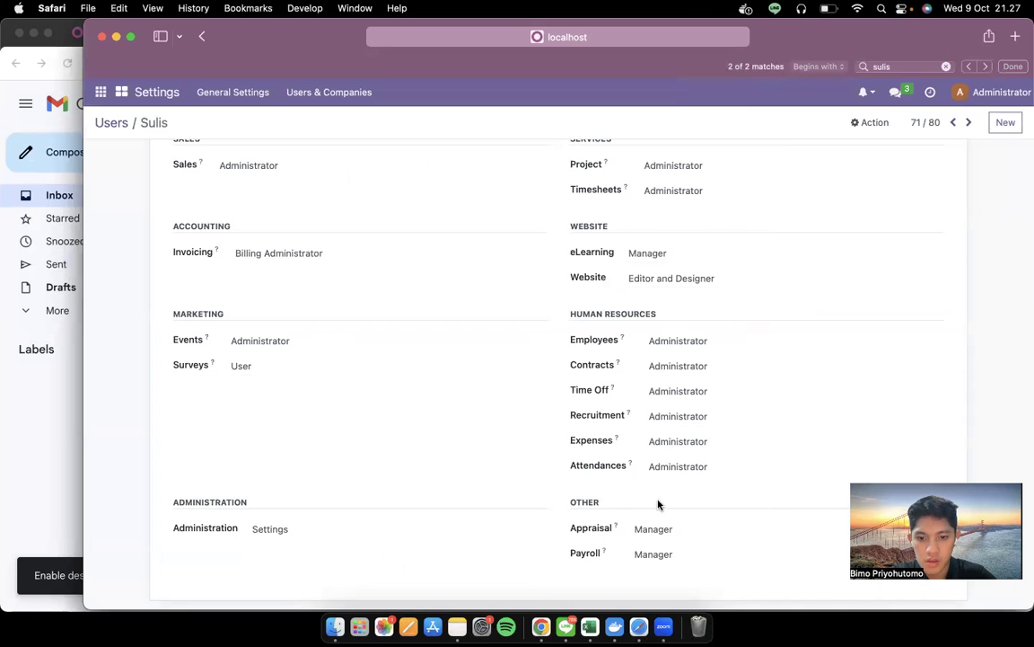
click(661, 530)
key(ctrl+Left)
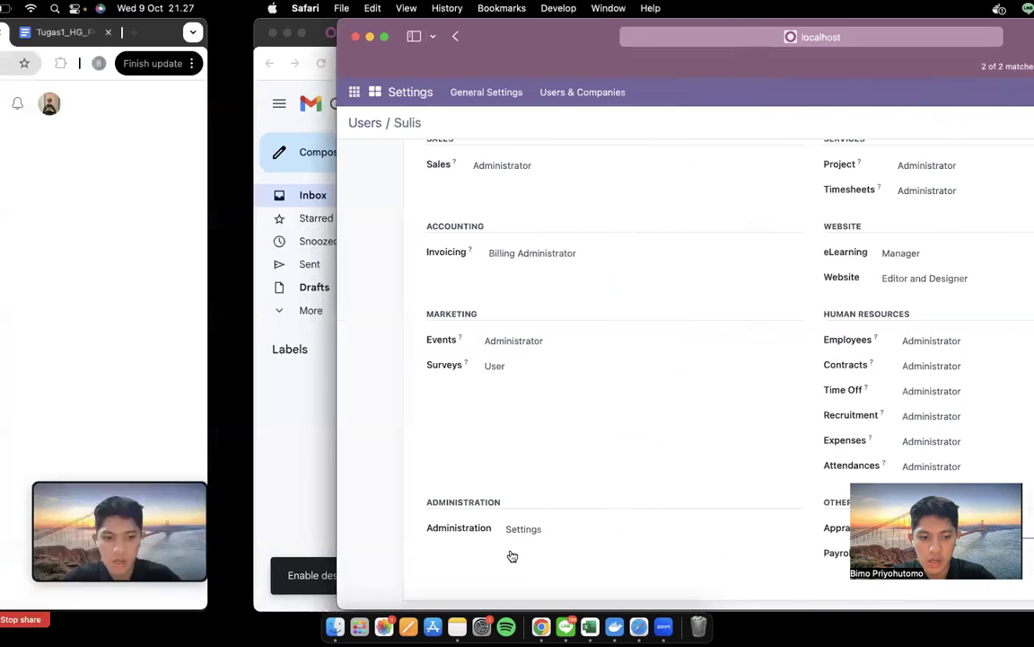
key(ctrl+Right)
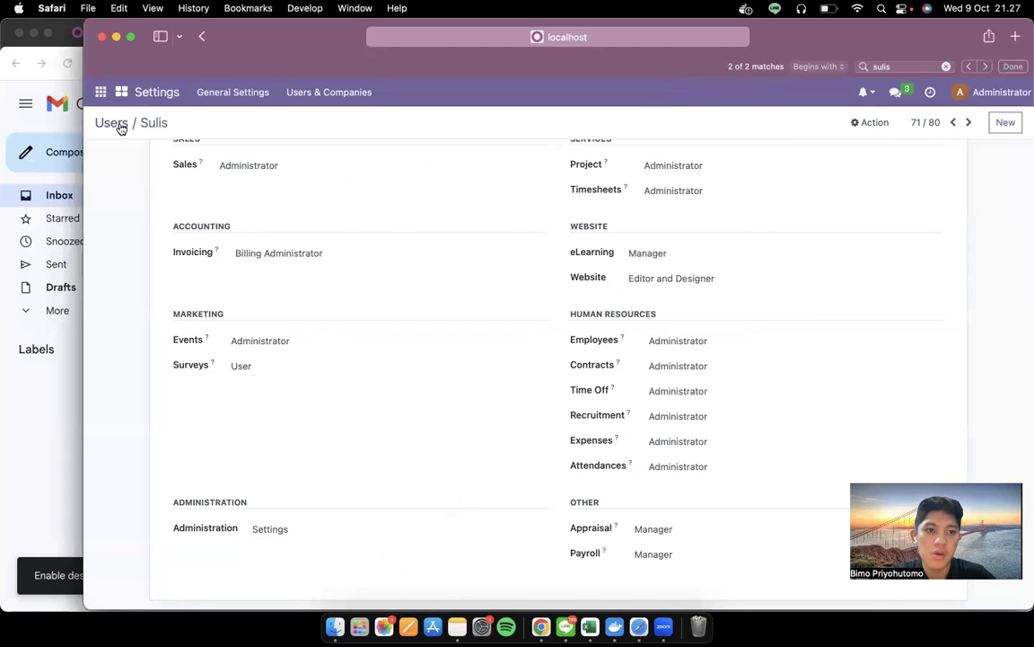
Return to the Users list and open the appraised employee's user record
click(119, 126)
key(ctrl+Left)
key(ctrl+Right)
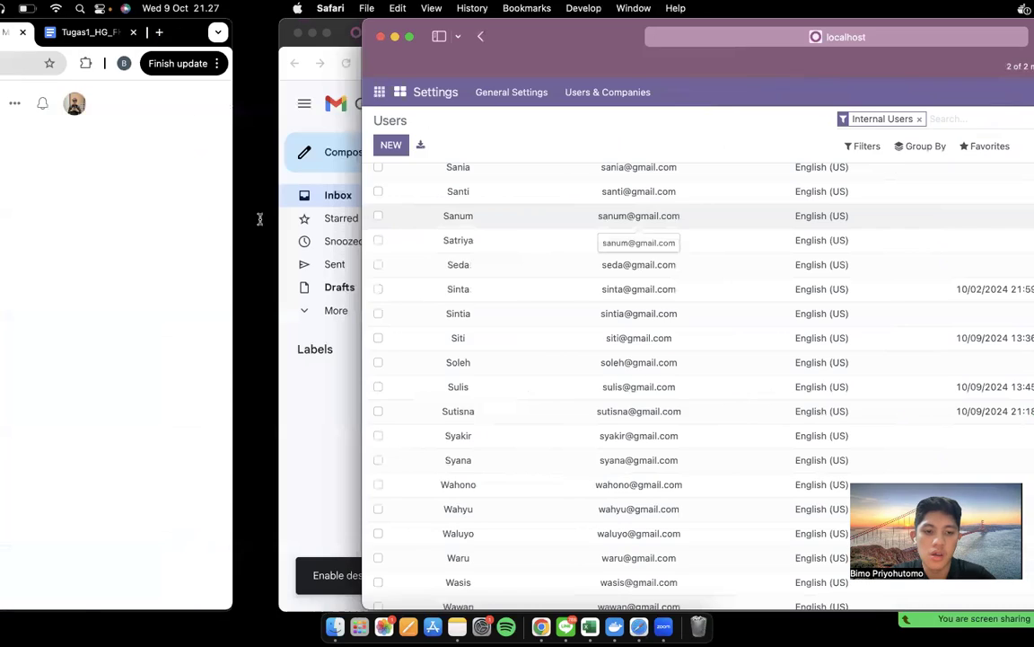
scroll(259, 219, up, 1)
key(ctrl+Right)
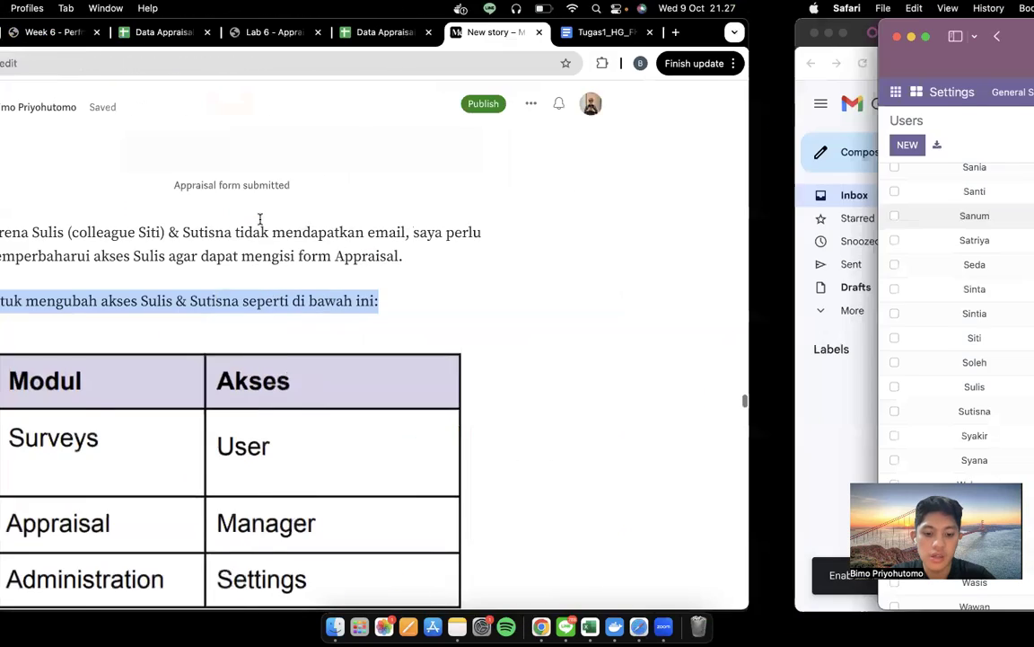
key(super+f)
text(sutisna)
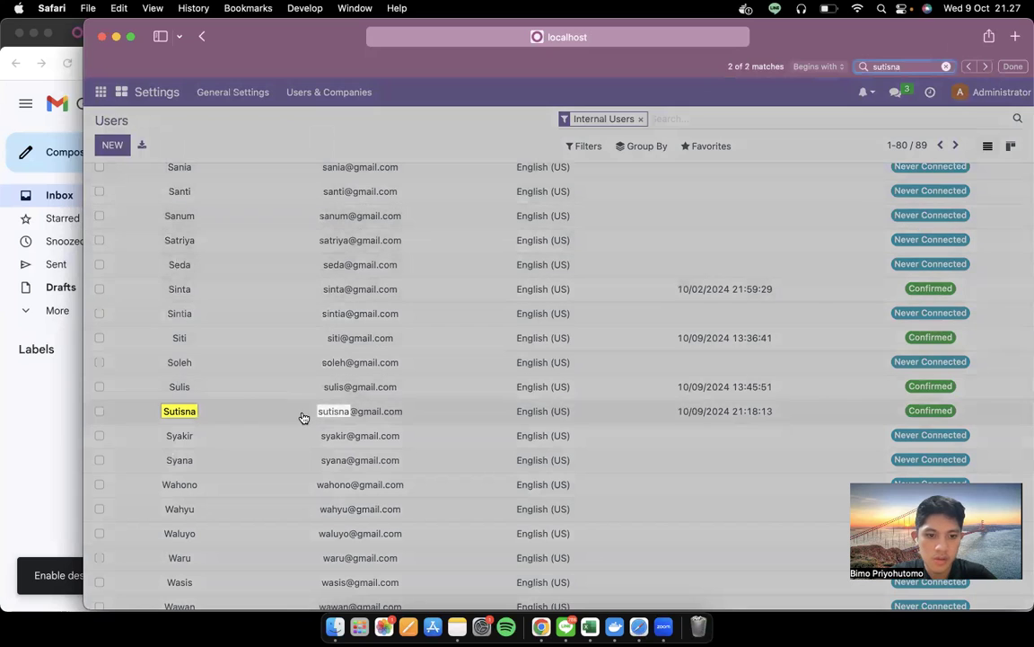
click(301, 416)
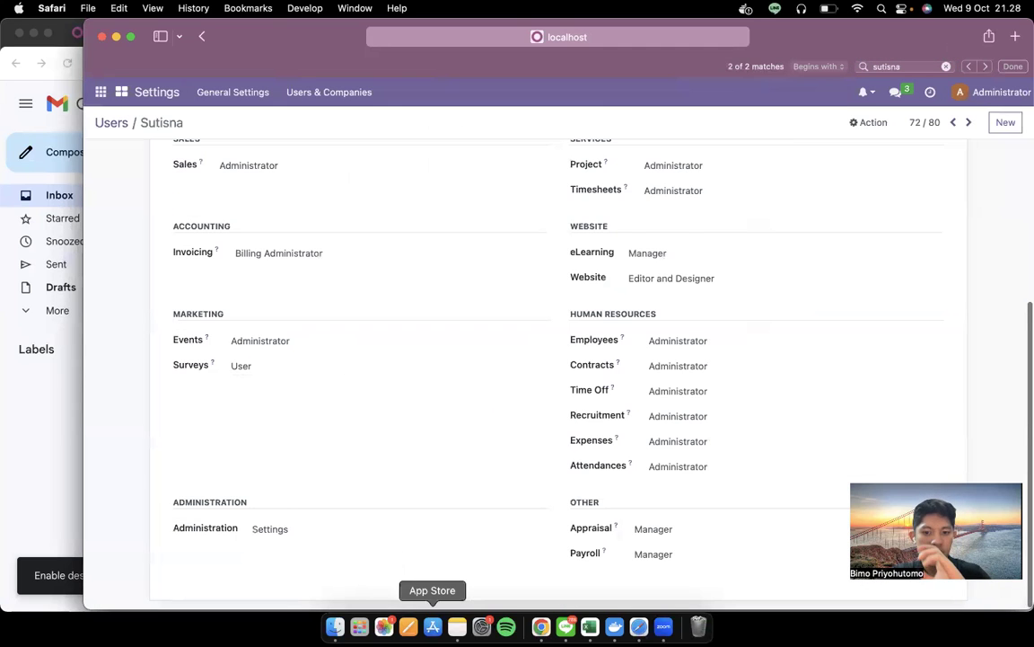
Verify the employee's Surveys User, Appraisal Manager and Settings access, then bring Gmail forward
scroll(474, 393, down, 1)
key(ctrl+Left)
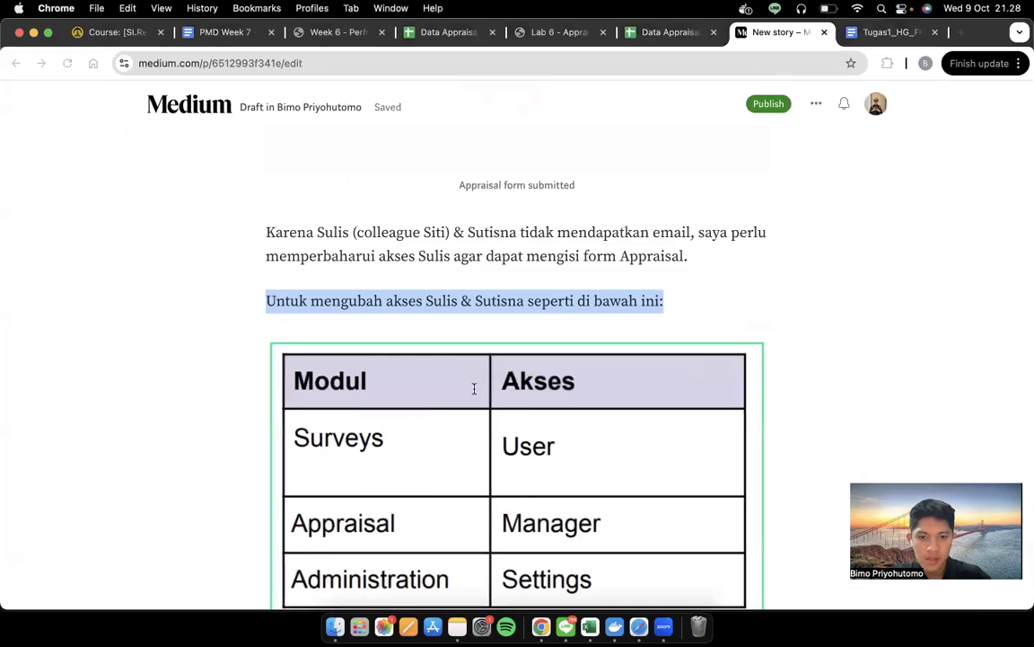
scroll(474, 392, down, 10)
scroll(474, 393, down, 10)
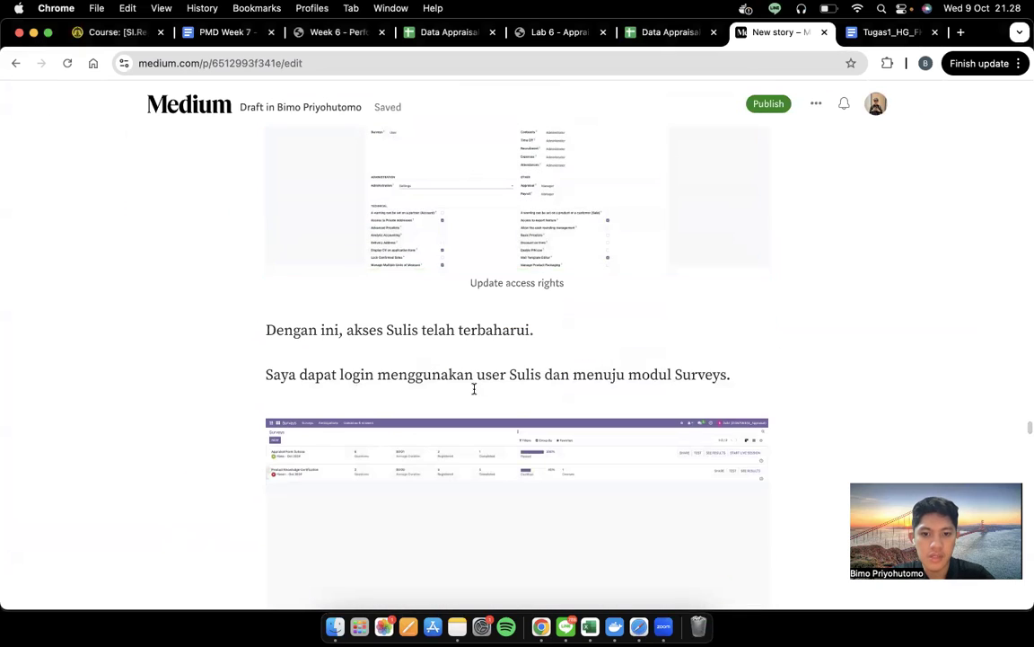
key(ctrl+Right)
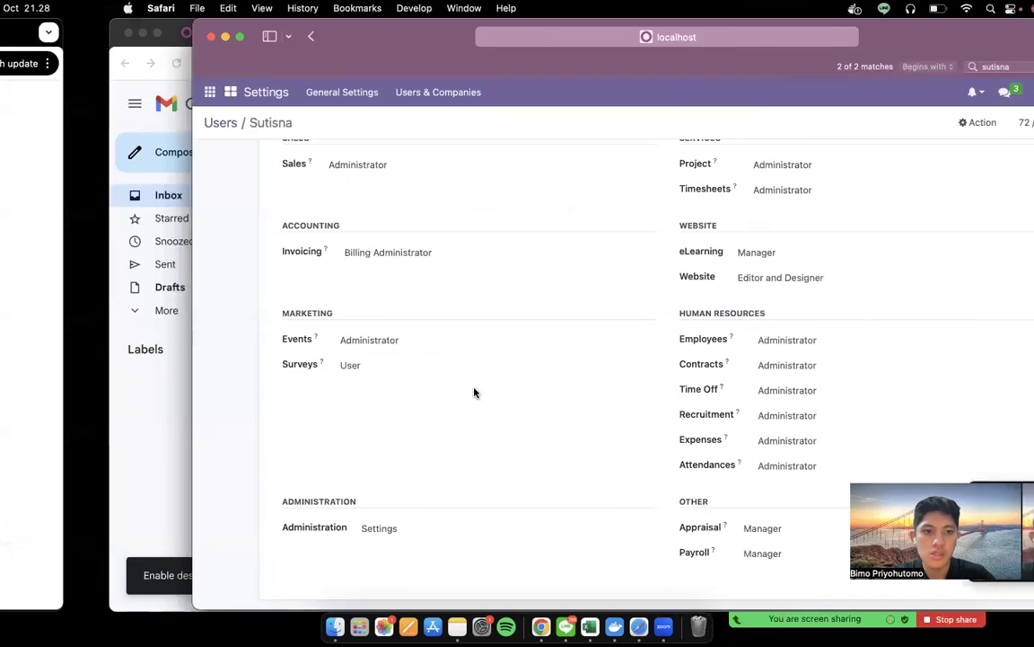
click(33, 402)
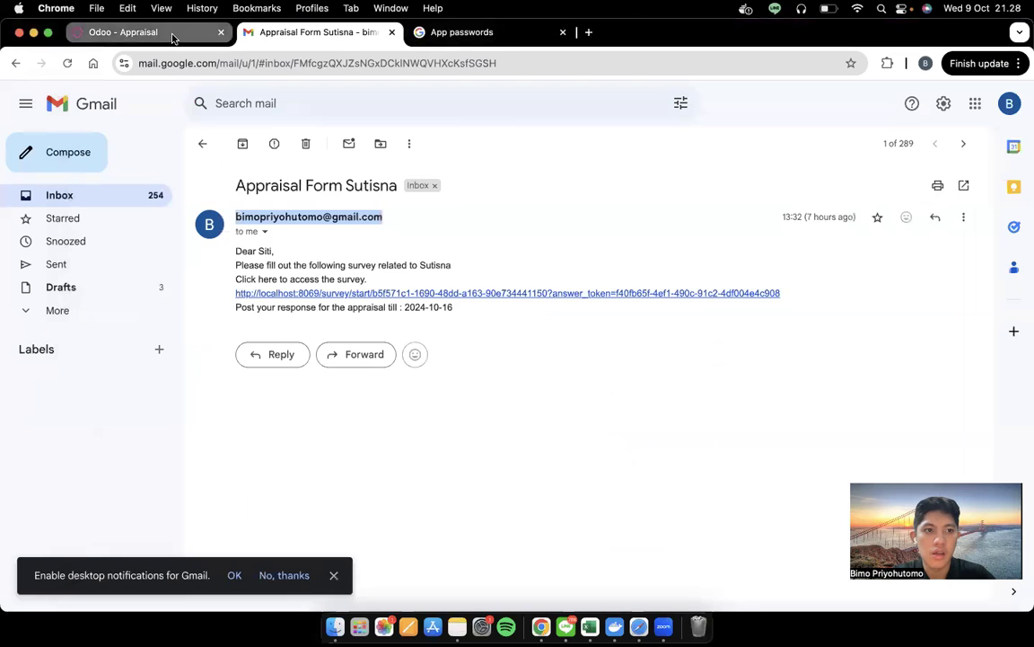
Log out of Odoo and sign back in as the colleague using the saved login
click(166, 34)
click(982, 93)
click(961, 184)
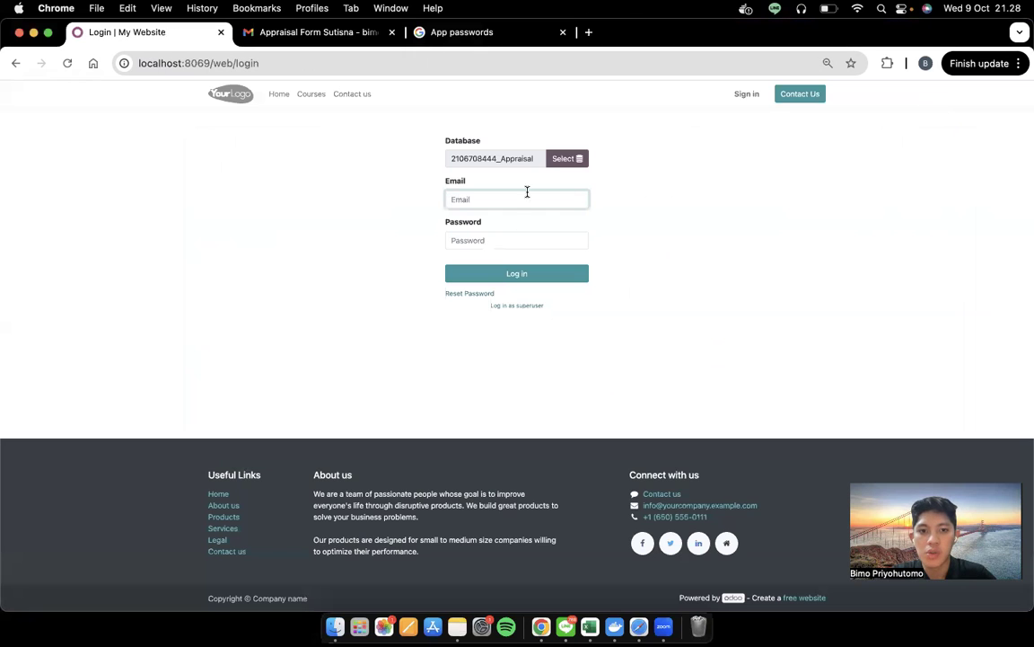
text(sulis)
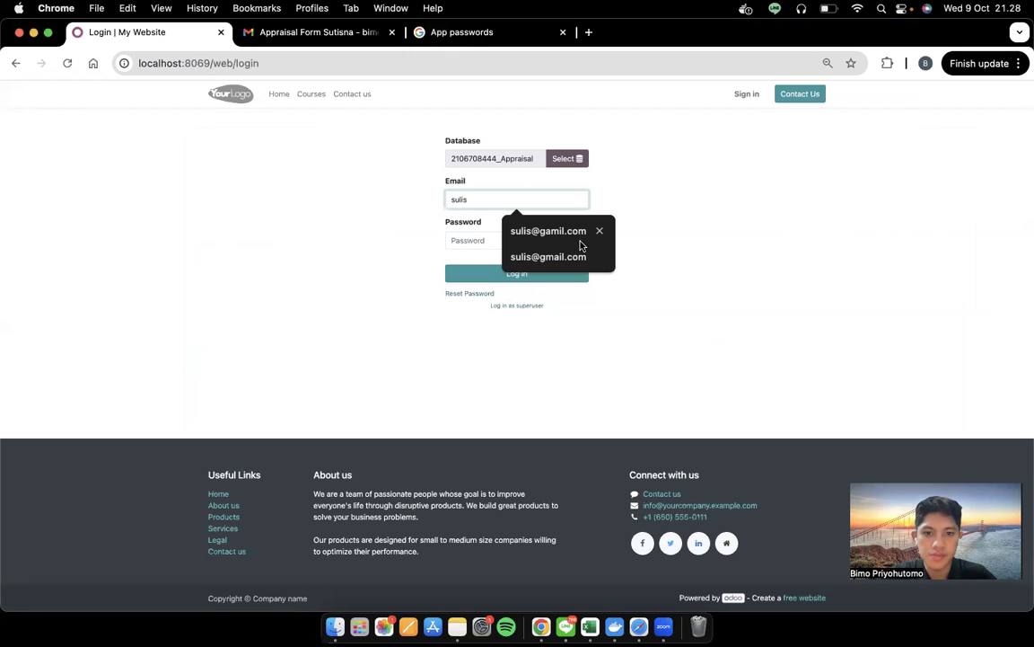
click(576, 257)
key(Tab)
text(•)
key(Return)
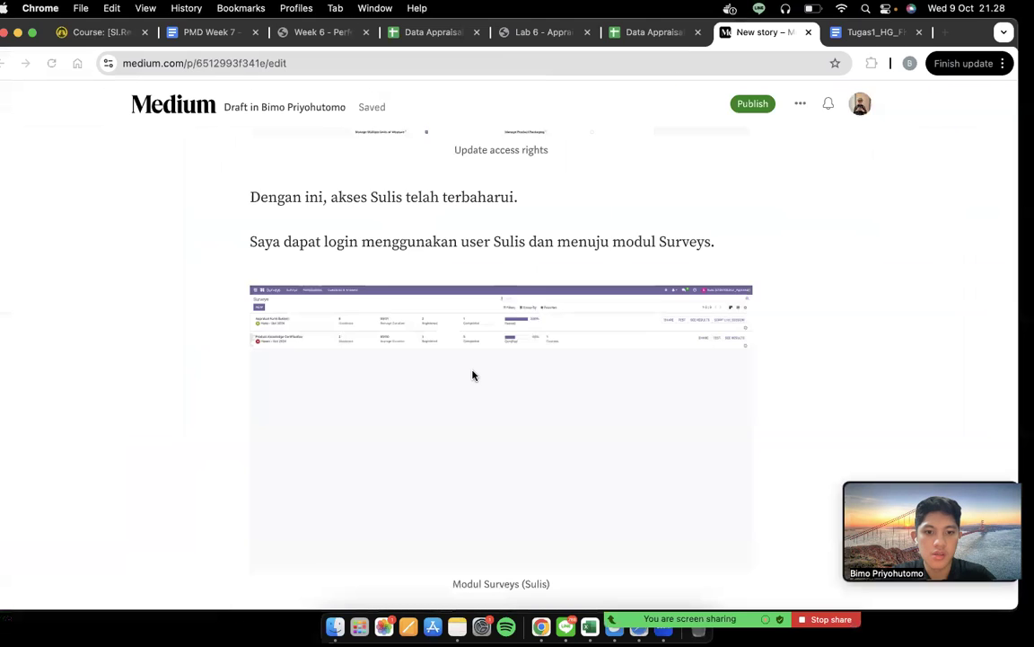
scroll(473, 374, down, 15)
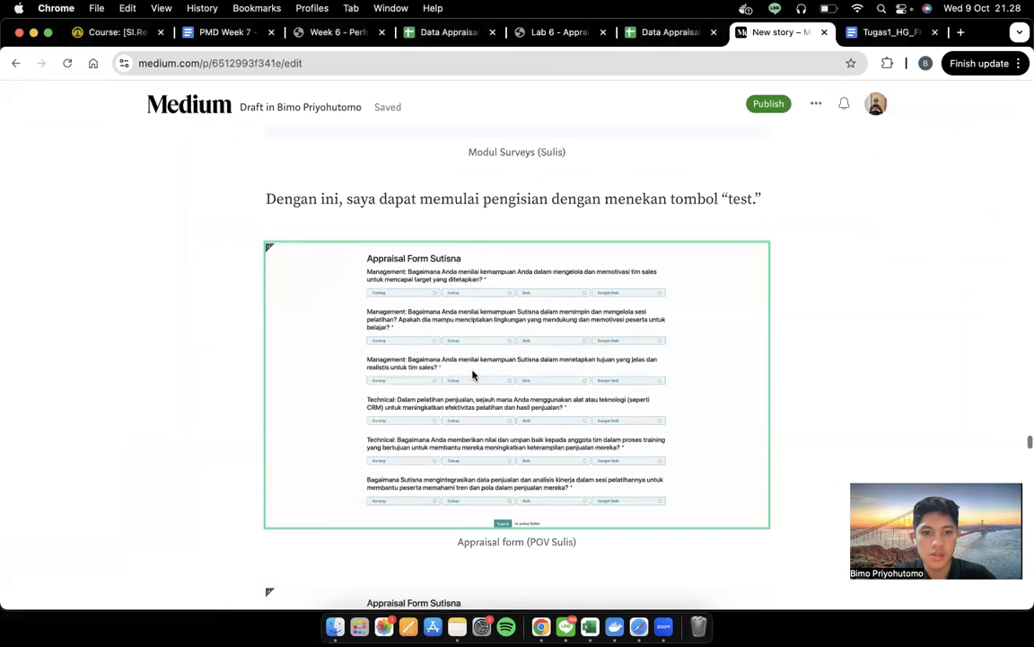
scroll(473, 373, up, 10)
click(472, 371)
In the Surveys app, search for the employee's name and open their appraisal form survey
key(ctrl+Right)
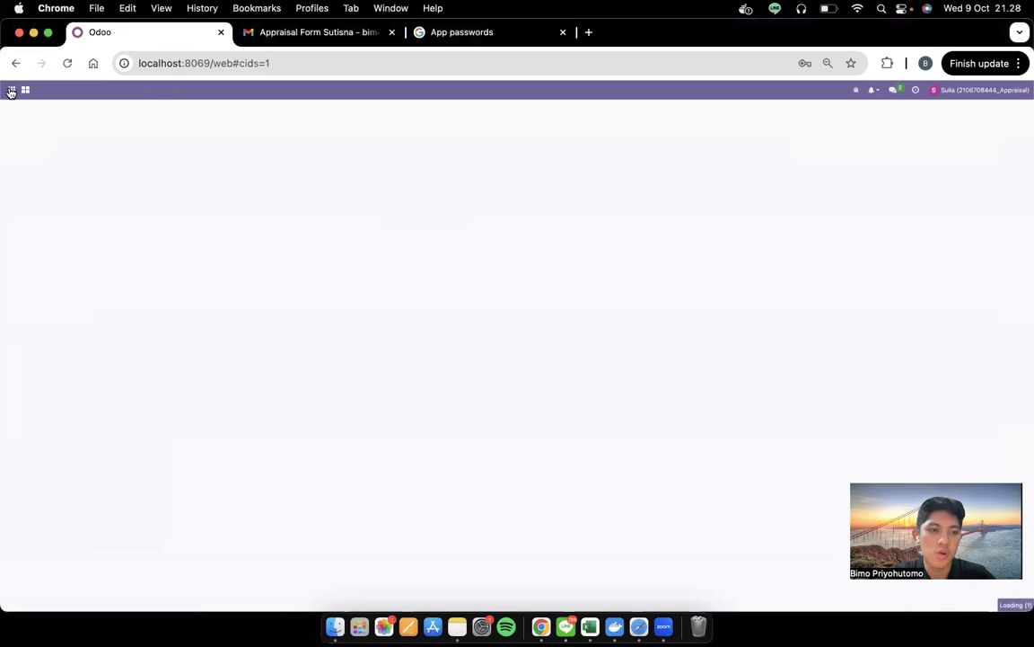
click(11, 91)
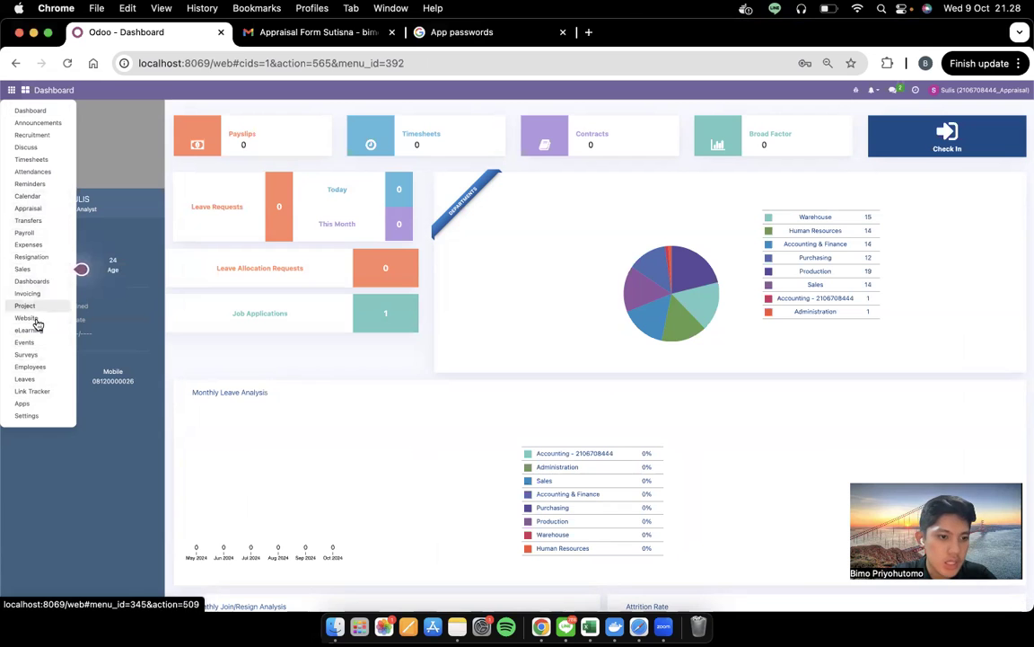
click(40, 356)
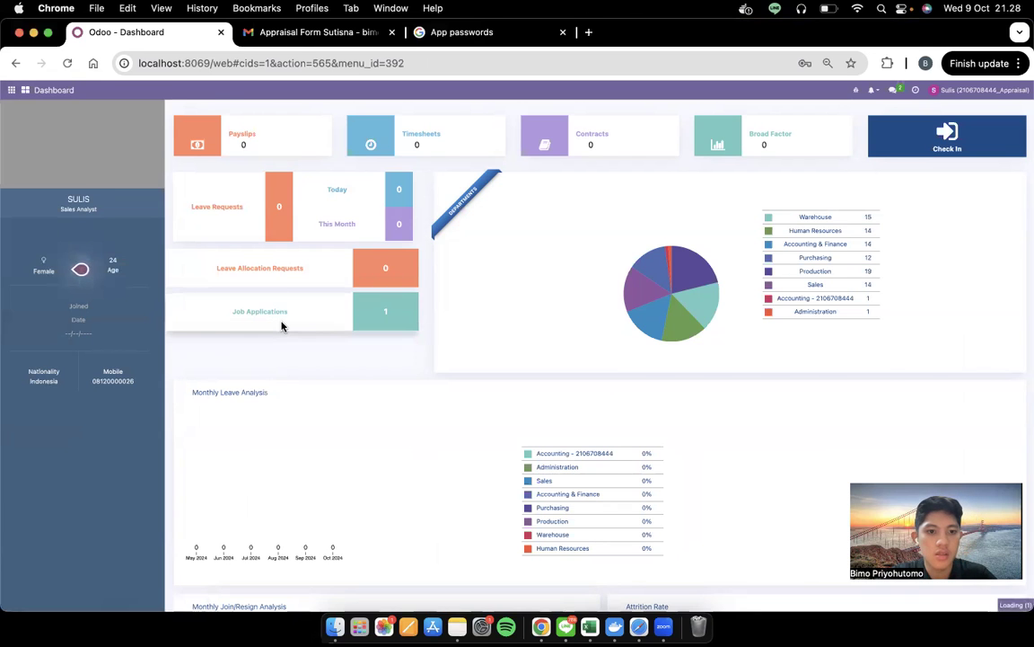
scroll(182, 243, down, 5)
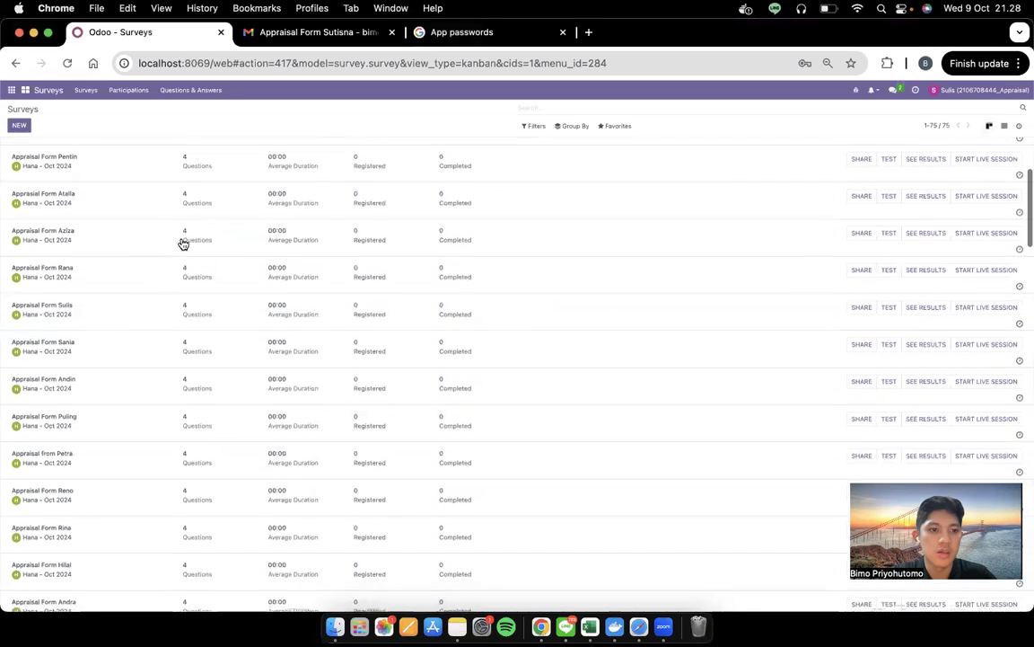
key(super+f)
text(sut)
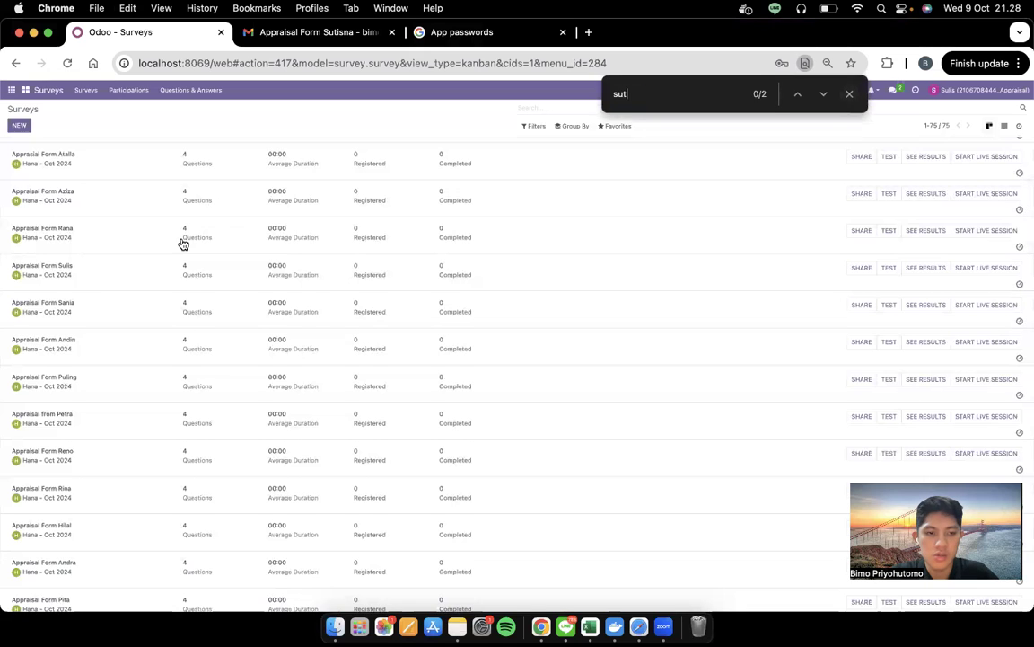
text(isna)
key(Return)
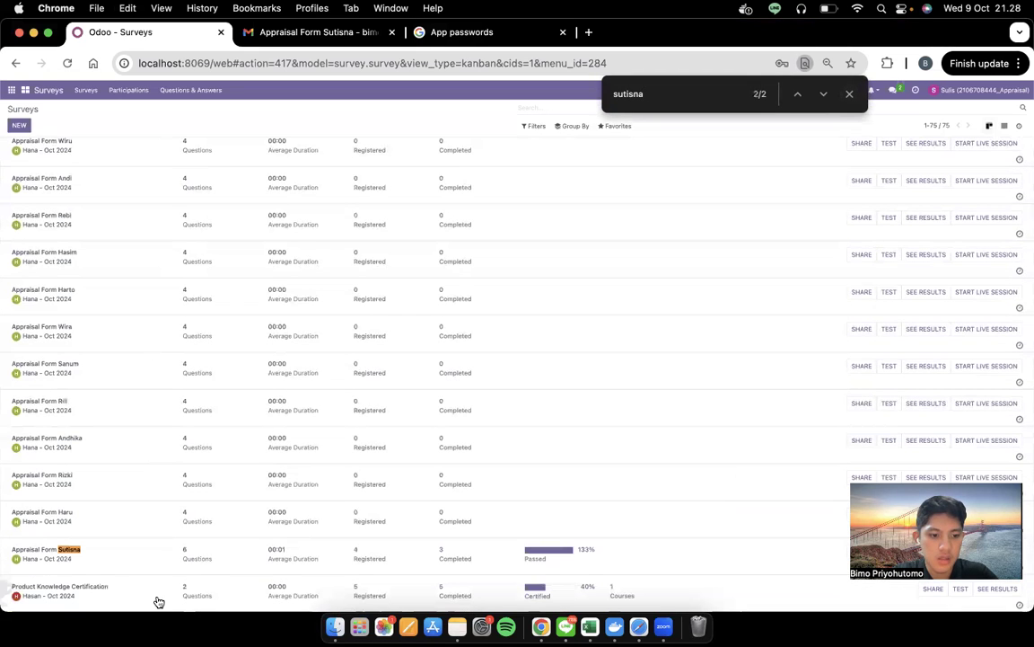
click(133, 572)
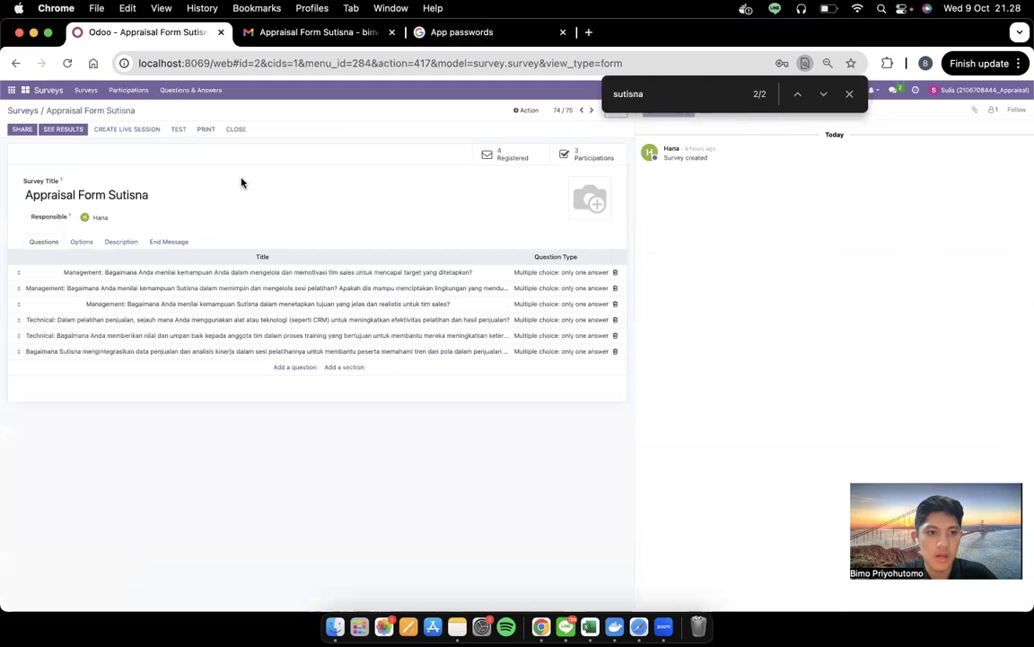
right_click(187, 130)
click(178, 114)
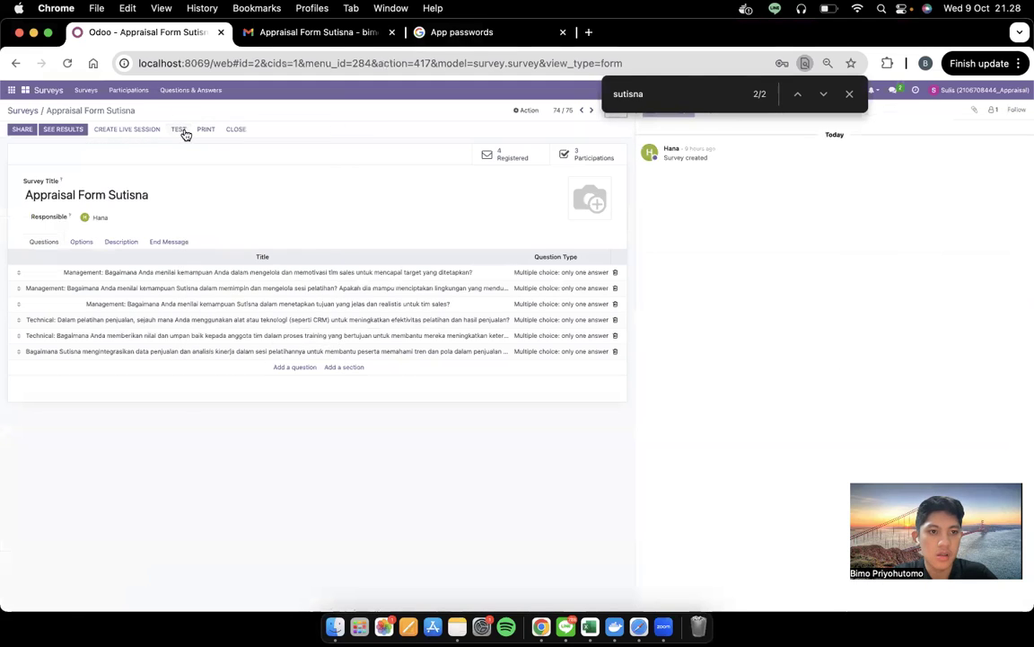
Read the Medium draft down to its step on setting the appraisal to done
key(ctrl+Left)
scroll(481, 372, down, 10)
scroll(479, 359, up, 6)
scroll(479, 356, down, 8)
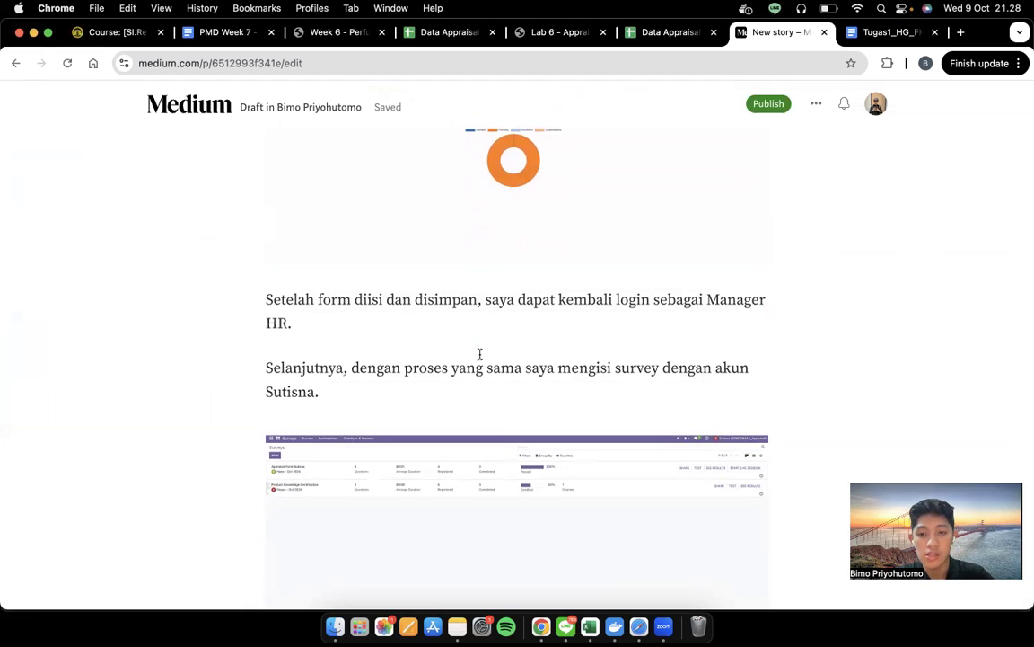
scroll(479, 354, down, 3)
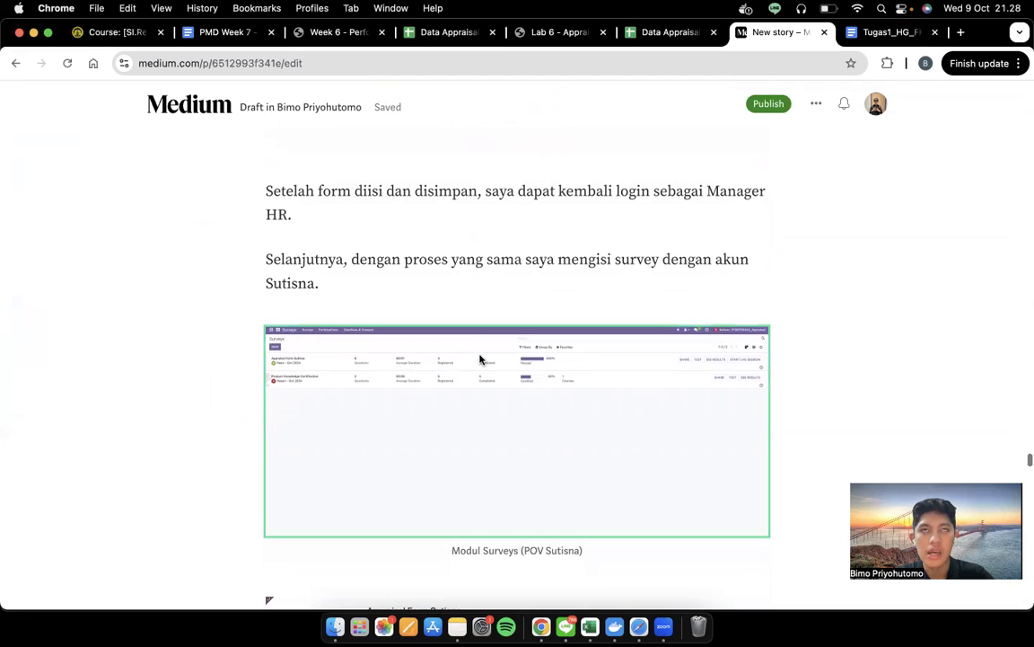
scroll(479, 359, down, 5)
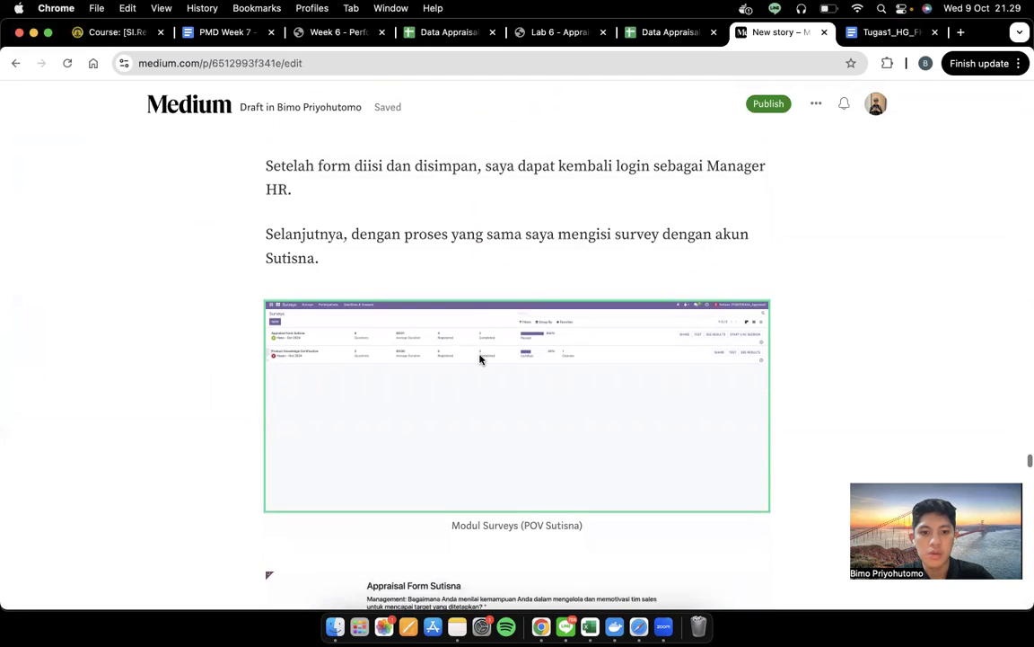
scroll(479, 359, down, 10)
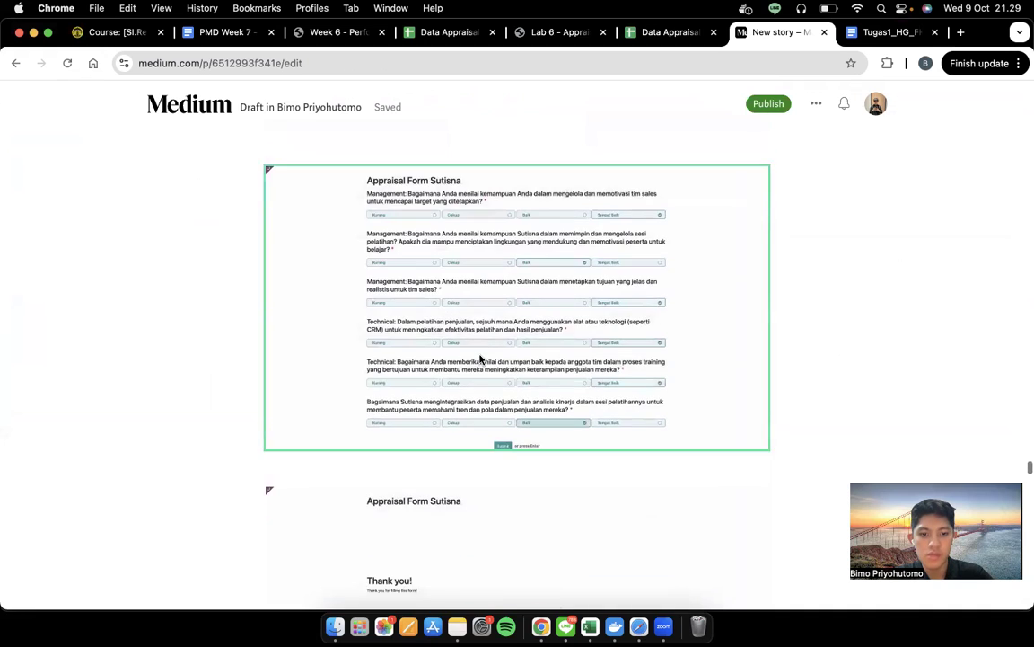
scroll(480, 359, down, 10)
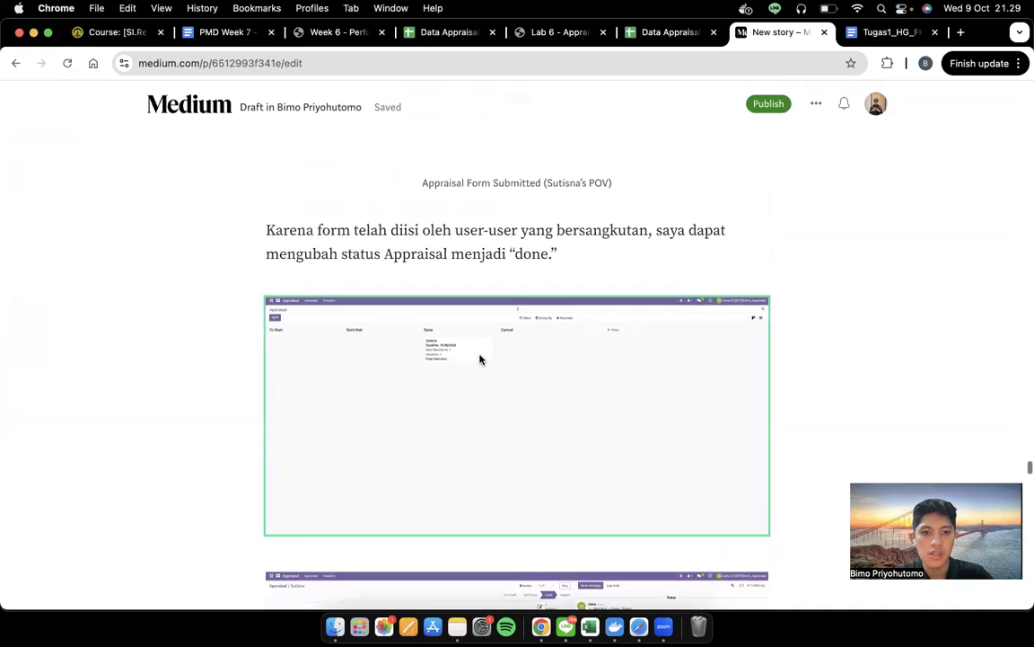
key(ctrl+Right)
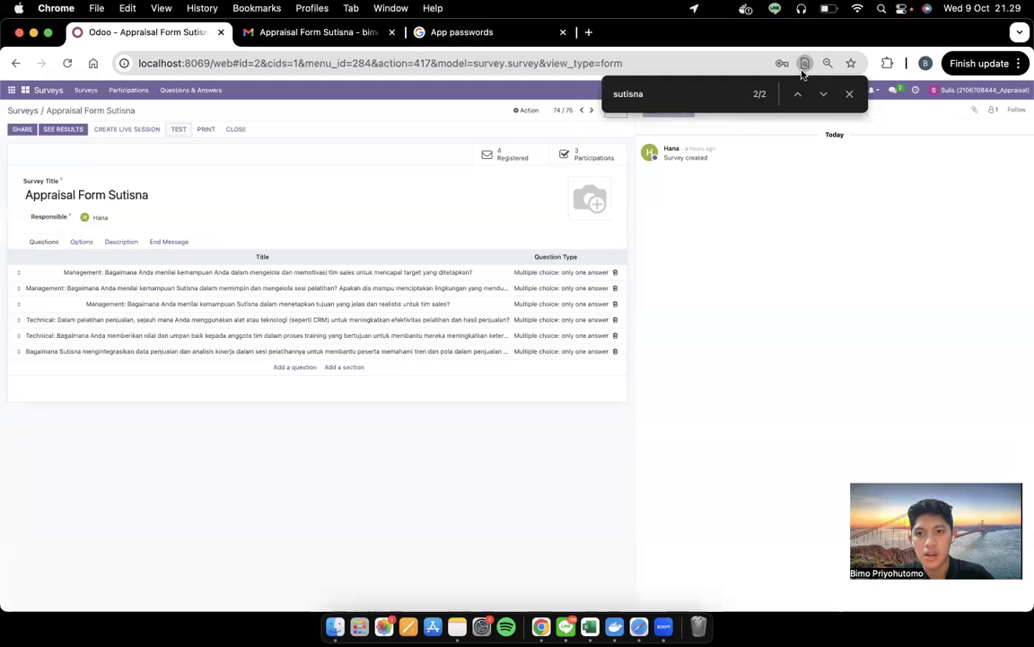
Close the page search, log out, and sign back in as the HR manager
click(850, 94)
click(986, 94)
click(958, 179)
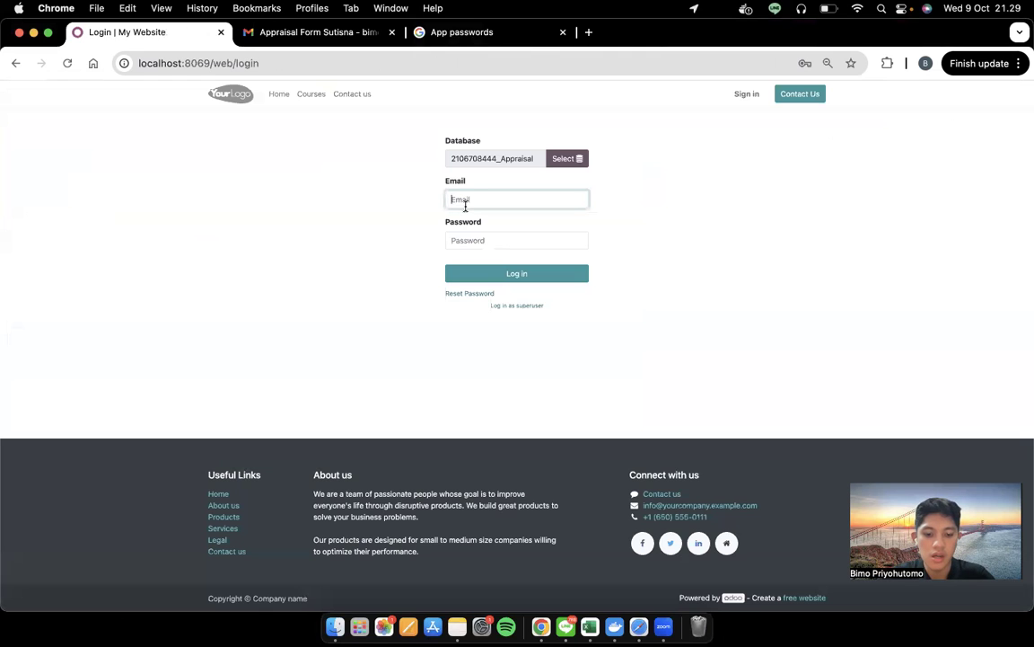
click(526, 238)
click(526, 243)
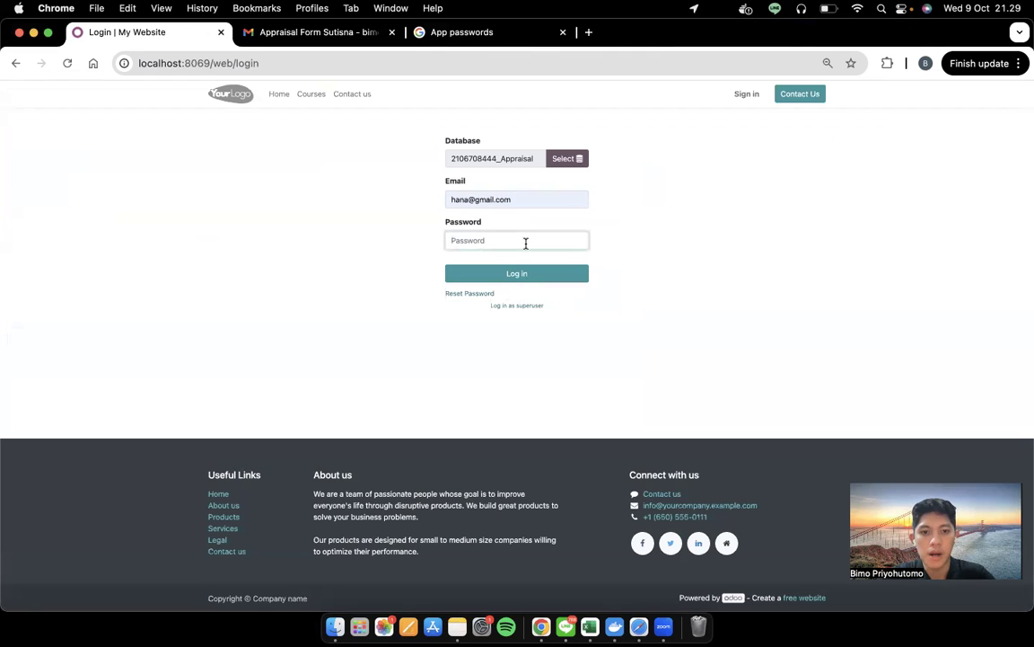
text(1)
key(Return)
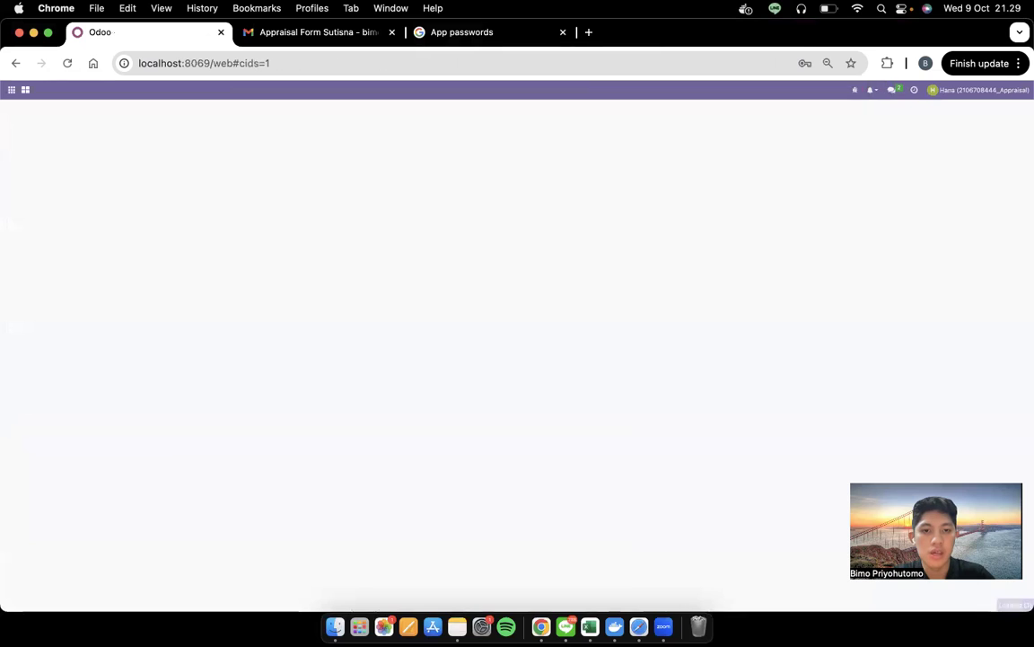
Open the employee's appraisal record from the Done column of the Appraisal app
click(11, 90)
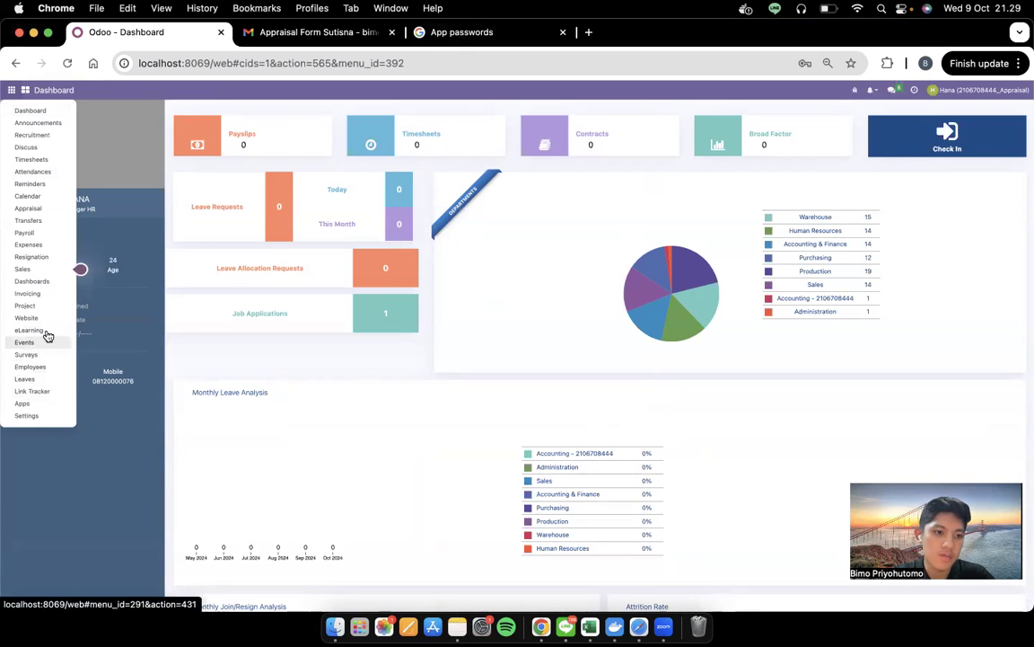
click(39, 206)
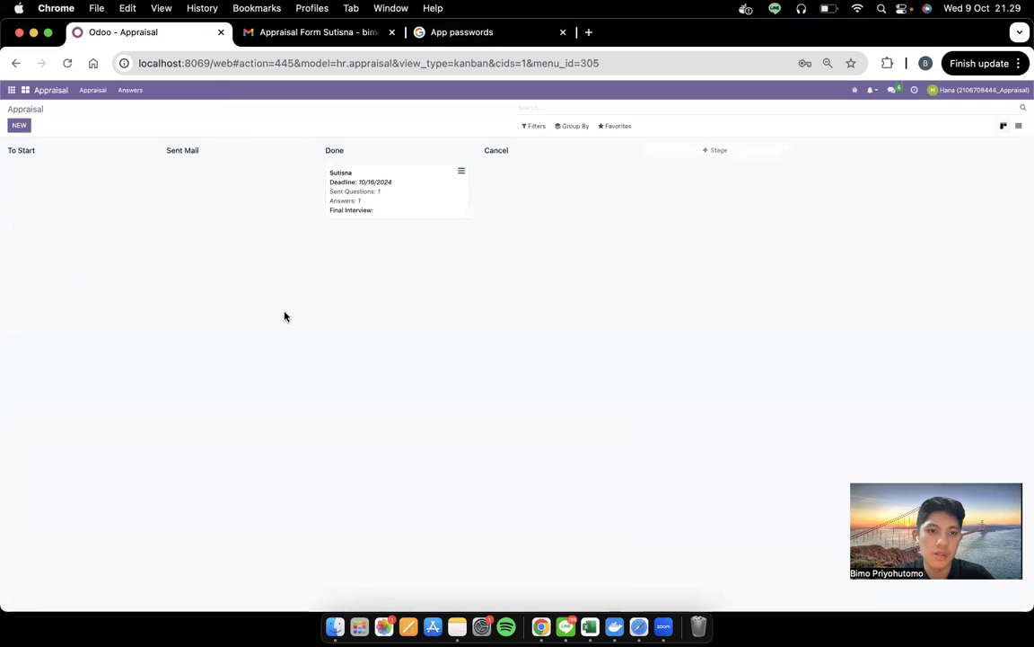
key(ctrl+Left)
scroll(351, 426, down, 3)
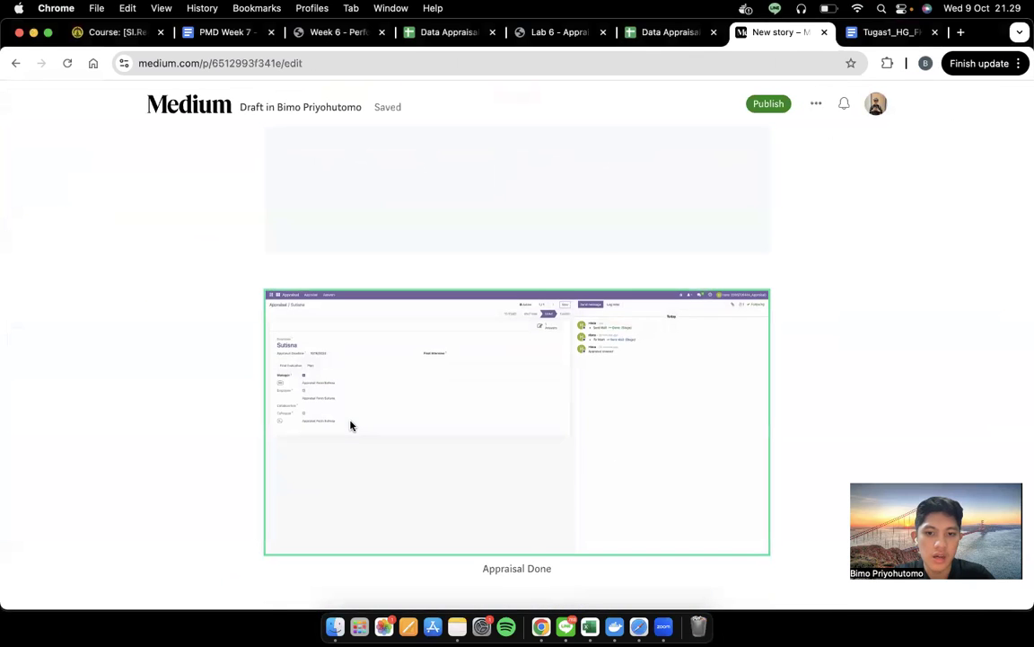
scroll(351, 426, down, 3)
key(ctrl+Right)
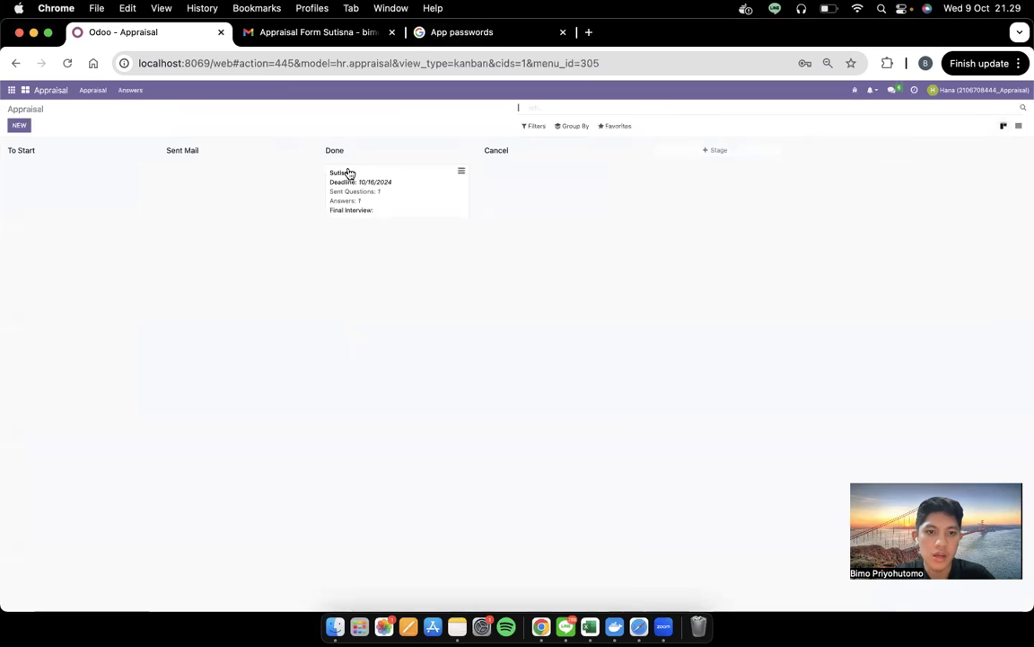
click(350, 172)
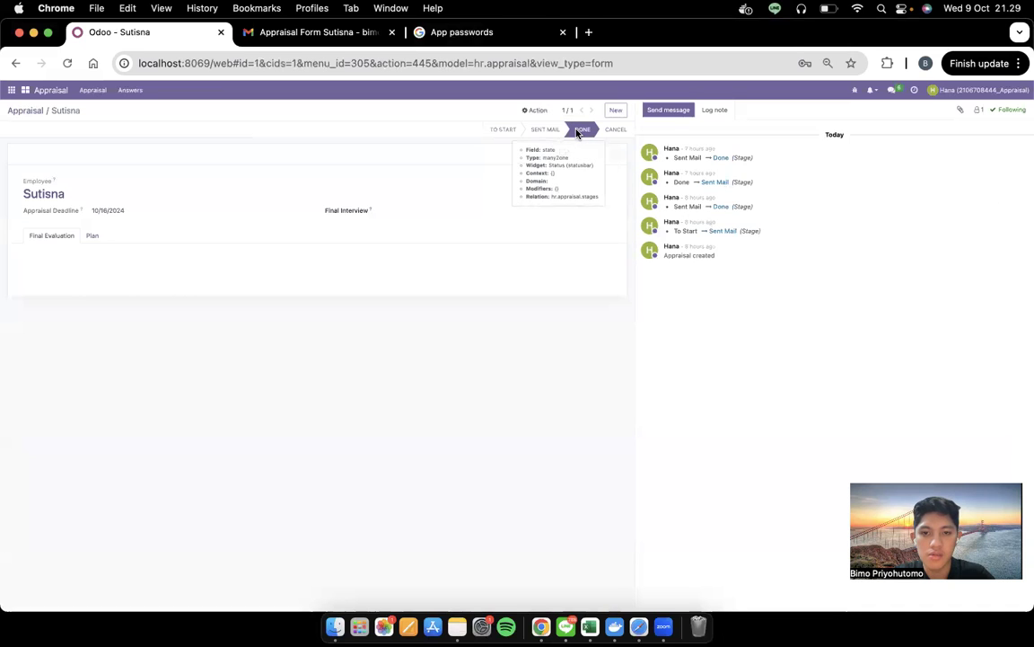
Show the appraisal's survey answers and expand the survey group's participation rows
key(ctrl+Left)
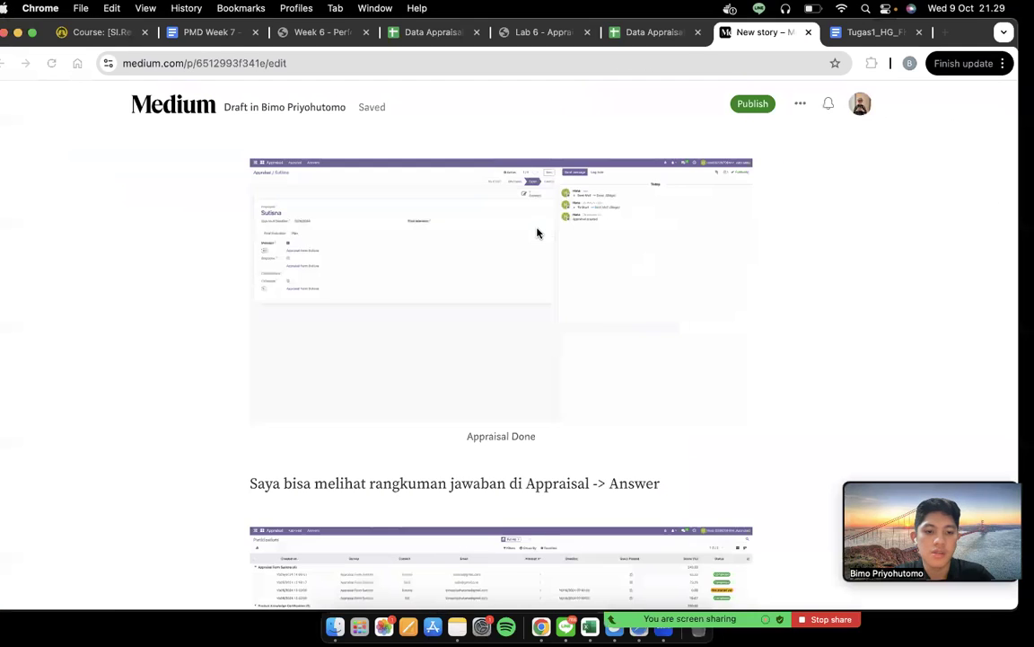
scroll(458, 452, down, 5)
key(ctrl+Right)
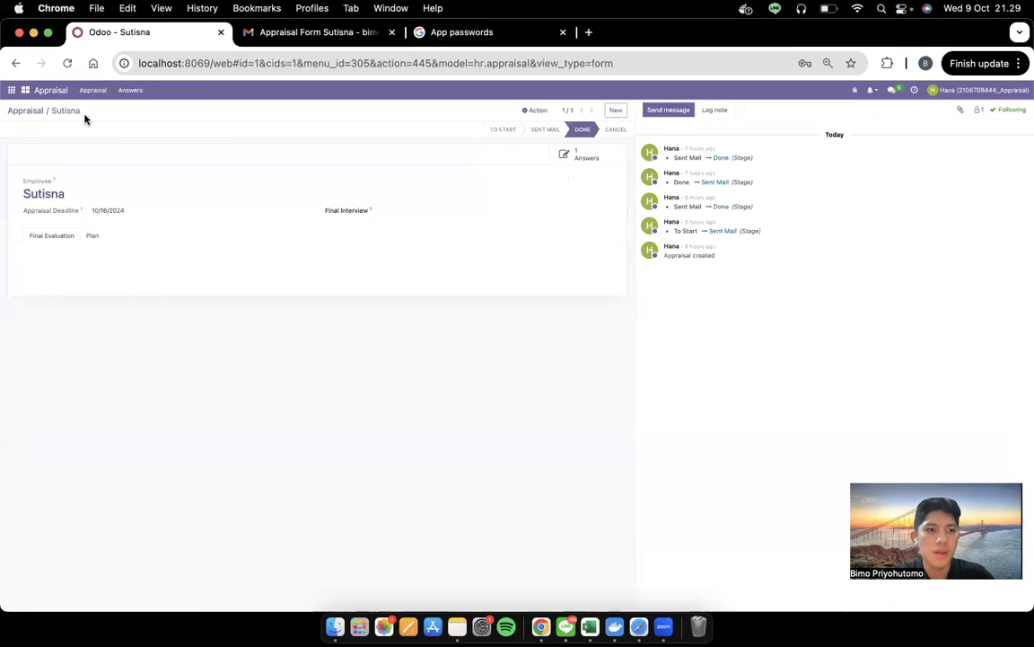
click(127, 92)
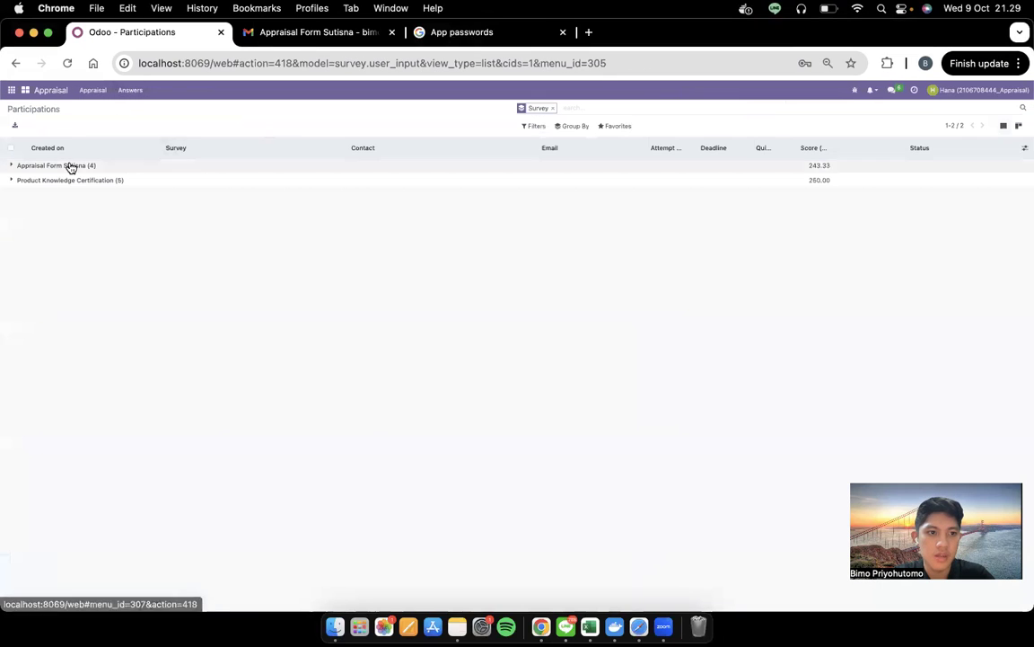
click(12, 169)
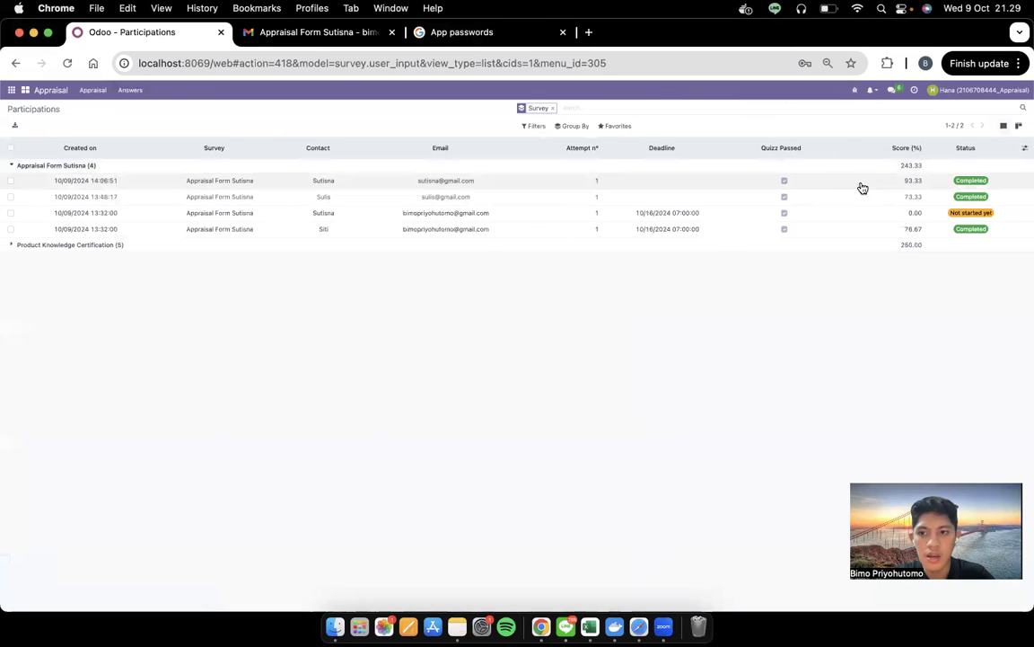
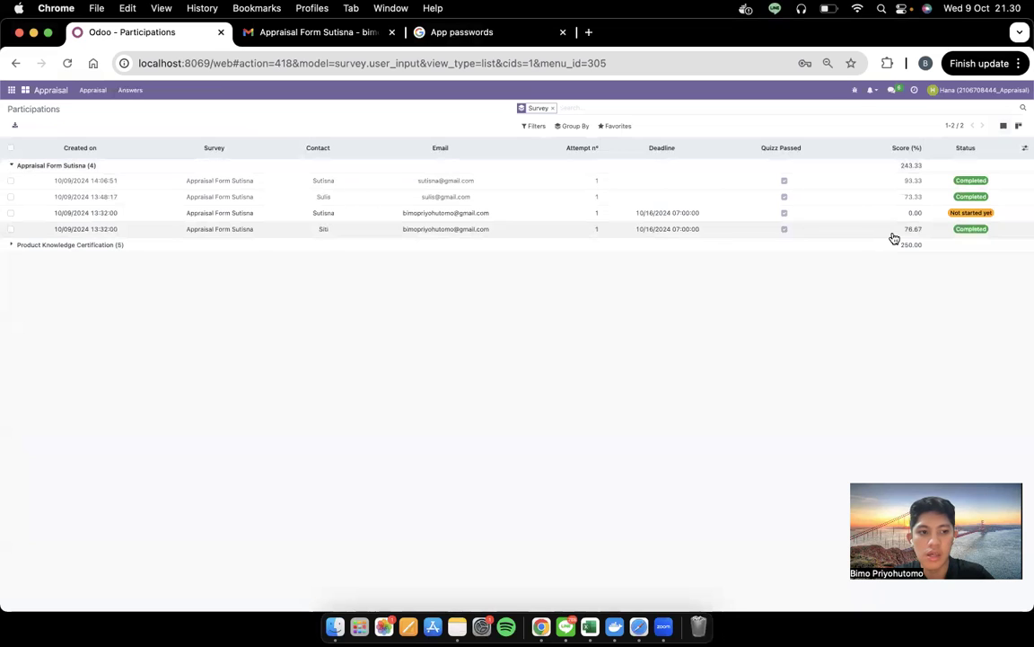
Bring up the Medium draft and scroll to its 'Penggantian Email Manager' heading
key(ctrl+Left)
scroll(709, 312, down, 10)
scroll(711, 314, up, 1)
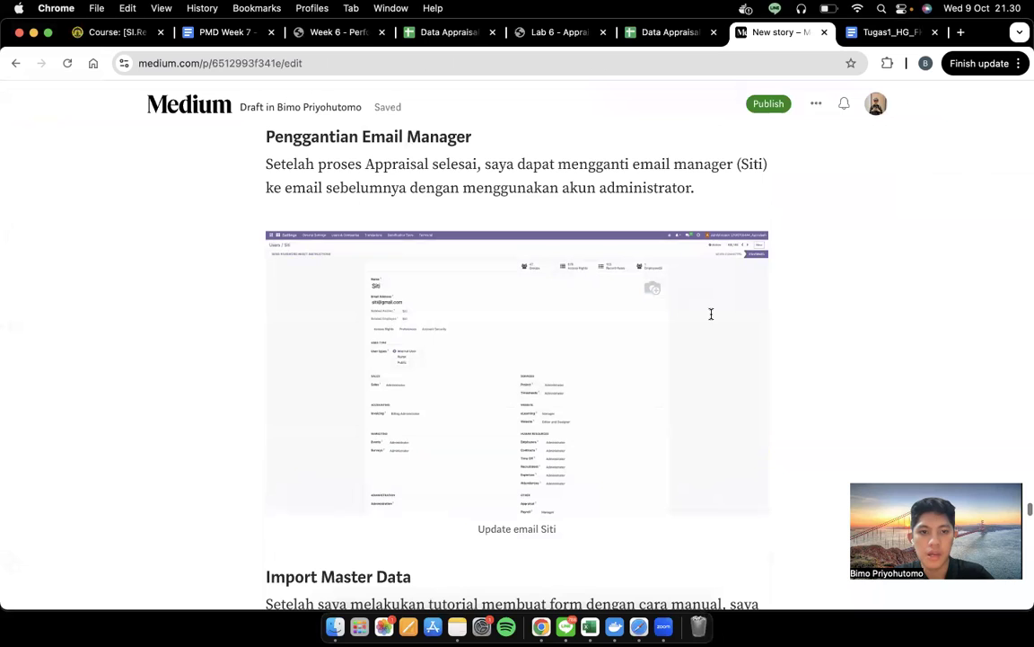
Select the email-replacement paragraph, then find and open the manager's record in Odoo's Users list
triple_click(351, 177)
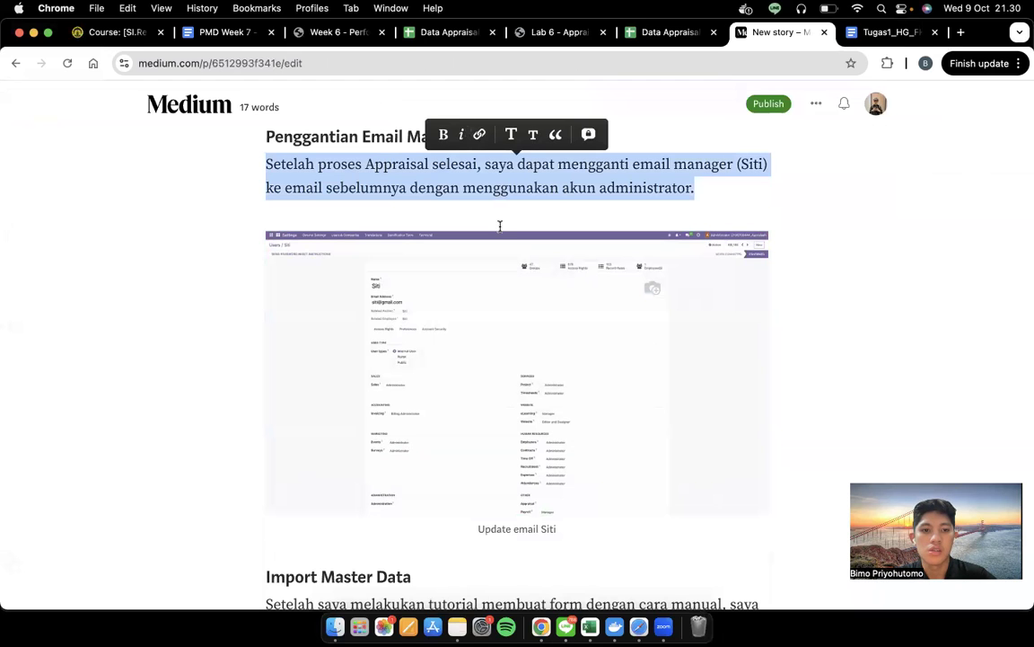
key(ctrl+Right)
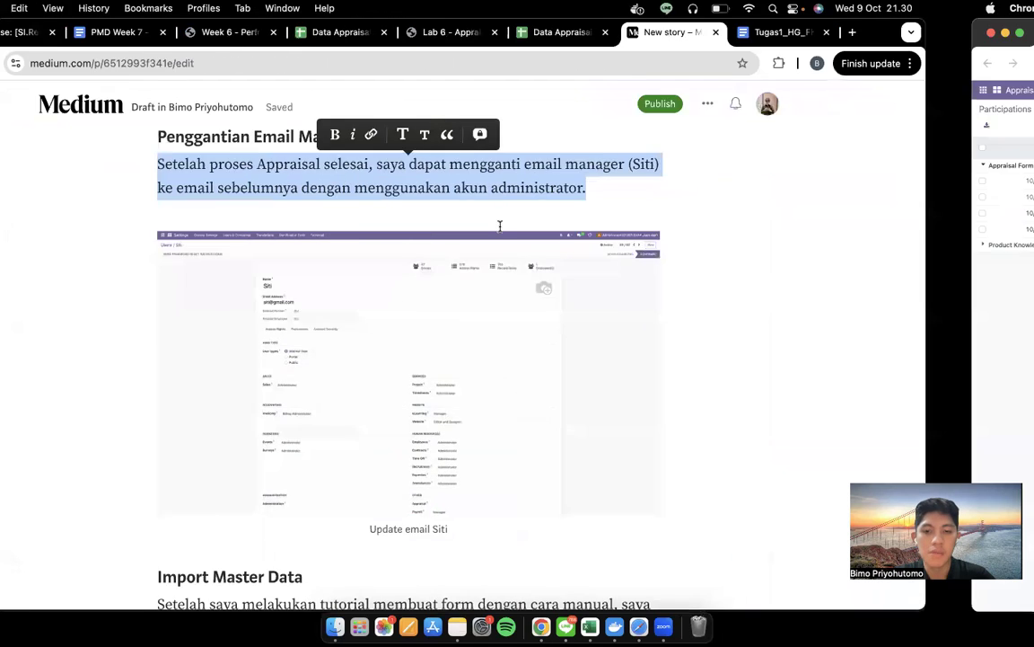
key(ctrl+Up)
click(695, 335)
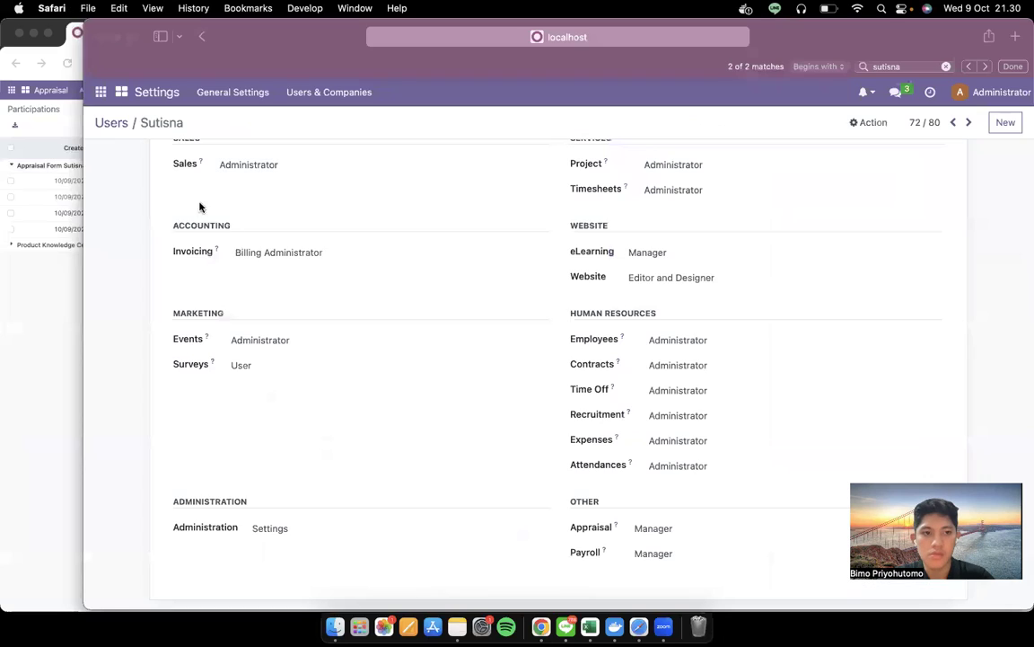
click(111, 123)
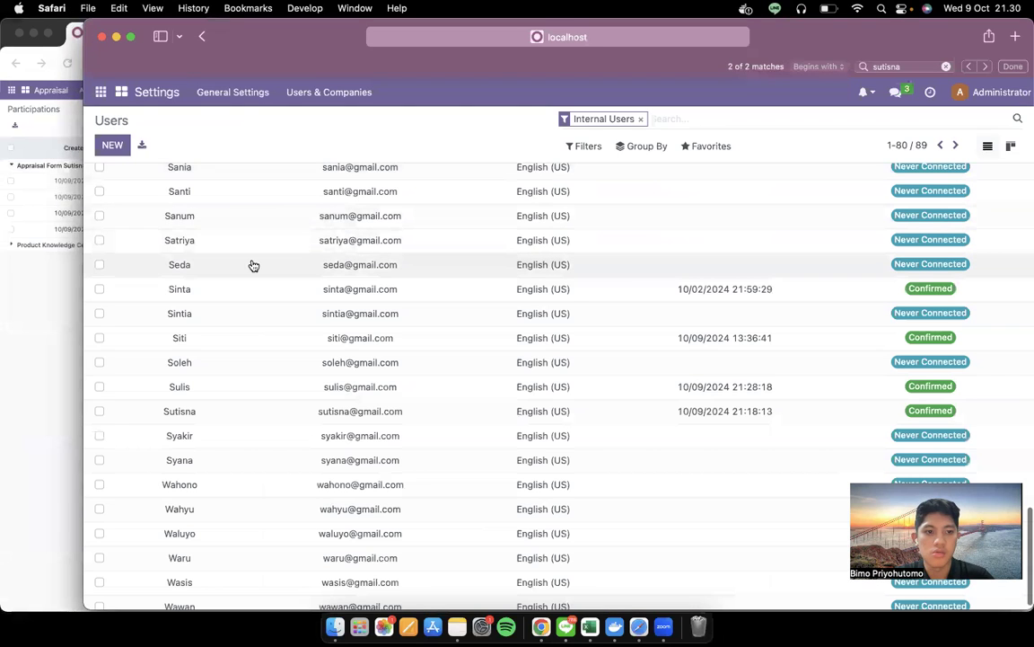
key(super+f)
text(siti)
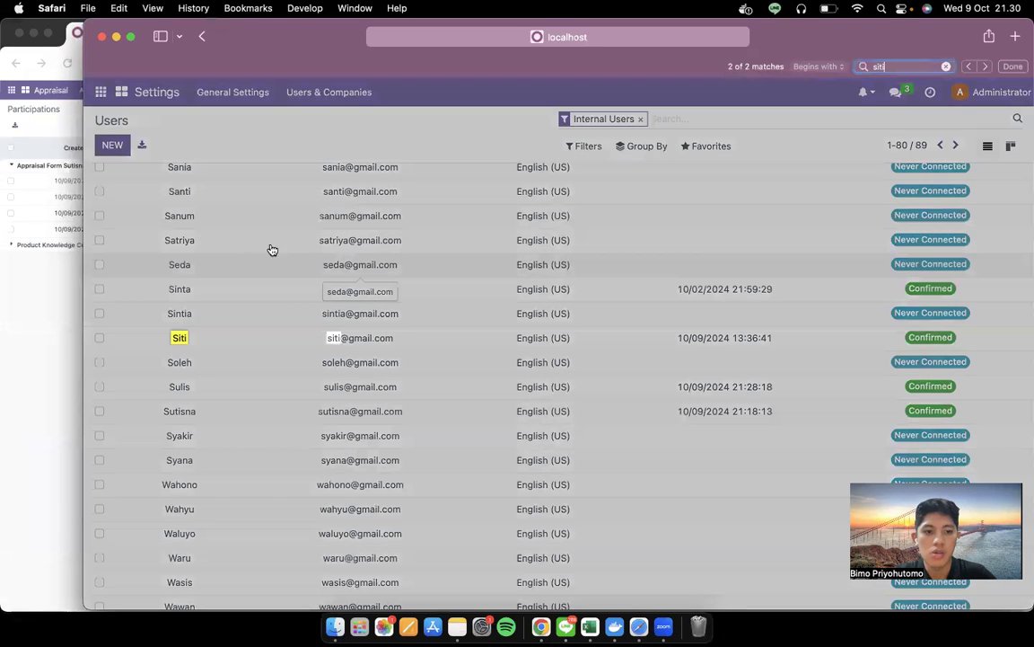
click(283, 336)
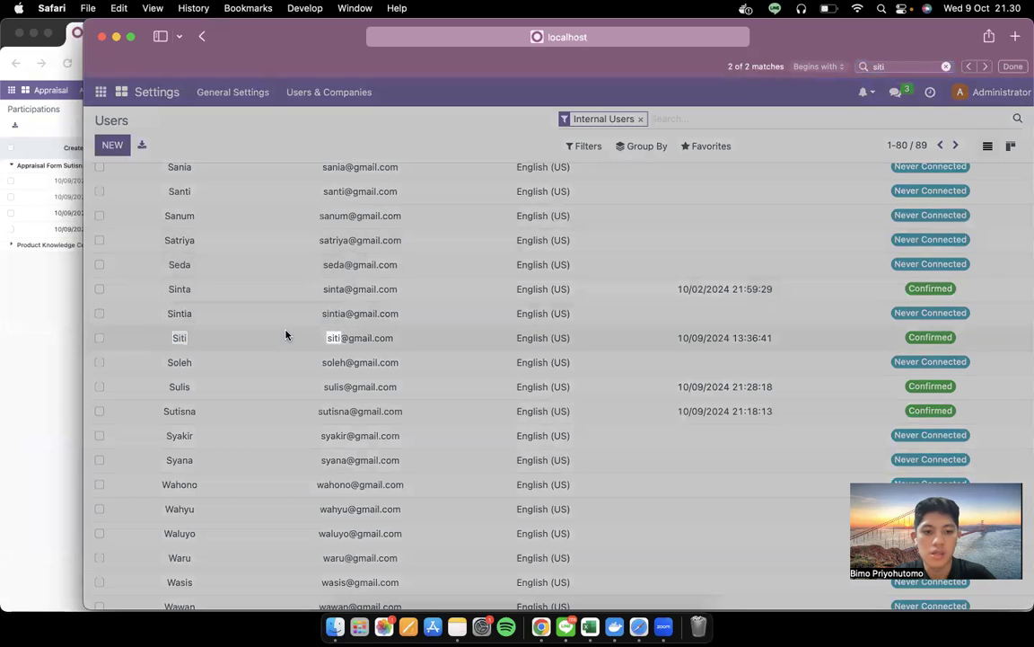
Back in the Medium draft, scroll to the 'Import Master Data' section
key(ctrl+Left)
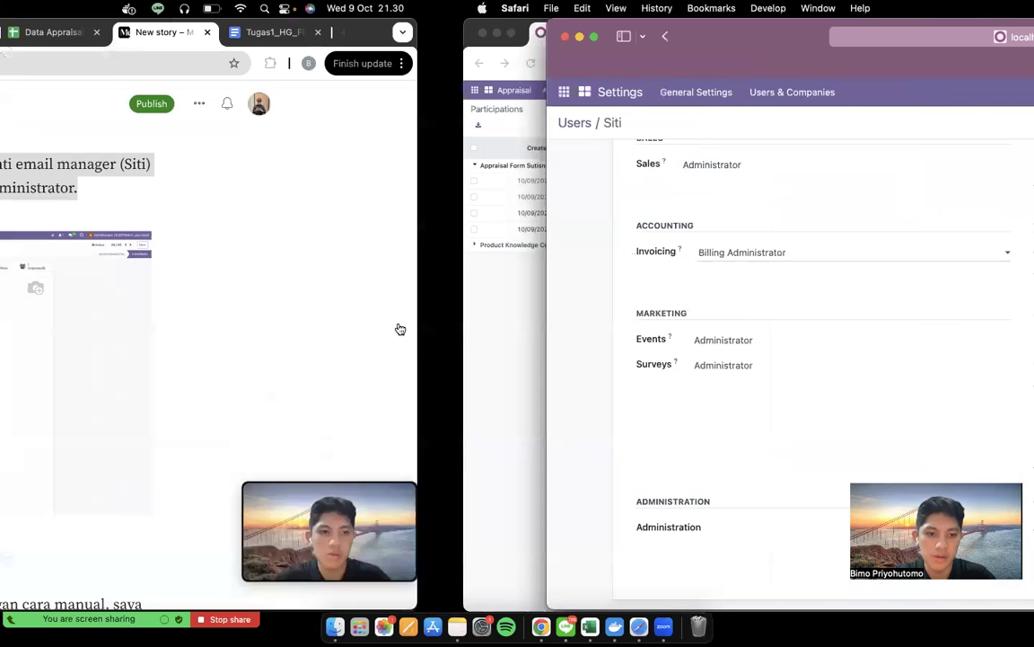
scroll(424, 351, down, 5)
scroll(424, 351, down, 2)
scroll(424, 351, up, 4)
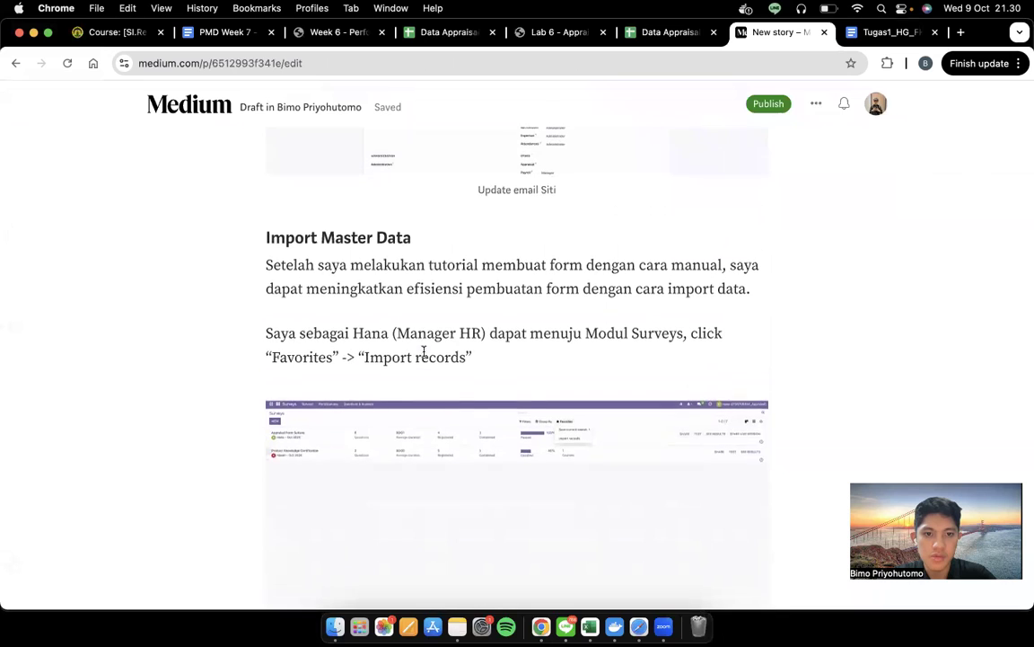
Scroll through the draft's Import Master Data steps
scroll(424, 351, down, 5)
scroll(424, 351, up, 3)
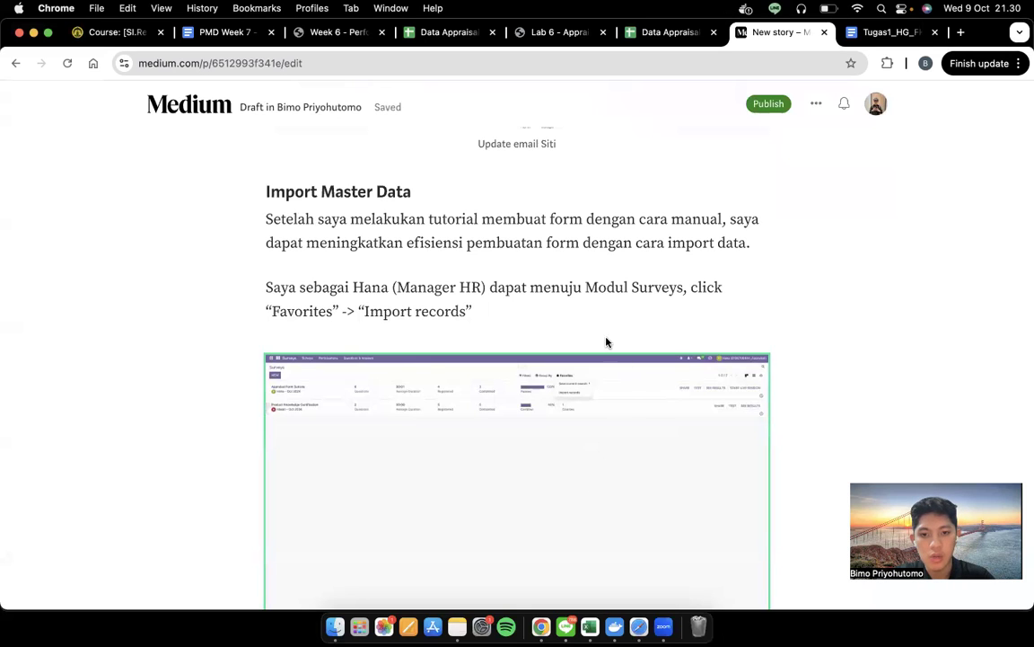
scroll(629, 268, down, 2)
scroll(630, 268, down, 6)
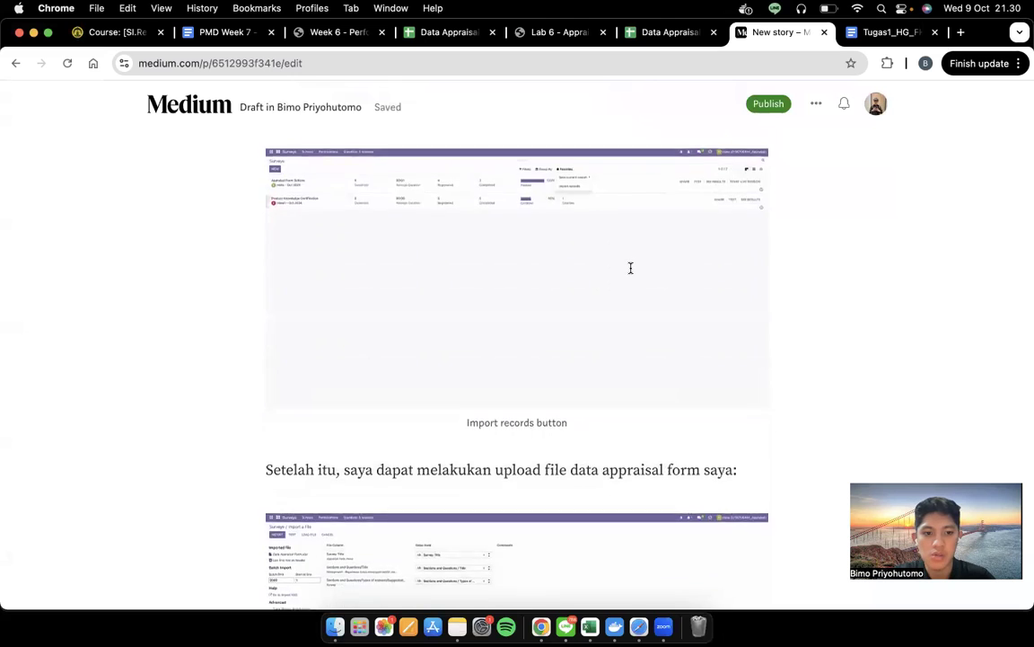
Select the embedded import screenshot, then bring the Data Appraisal Form workbook forward in Excel
click(671, 184)
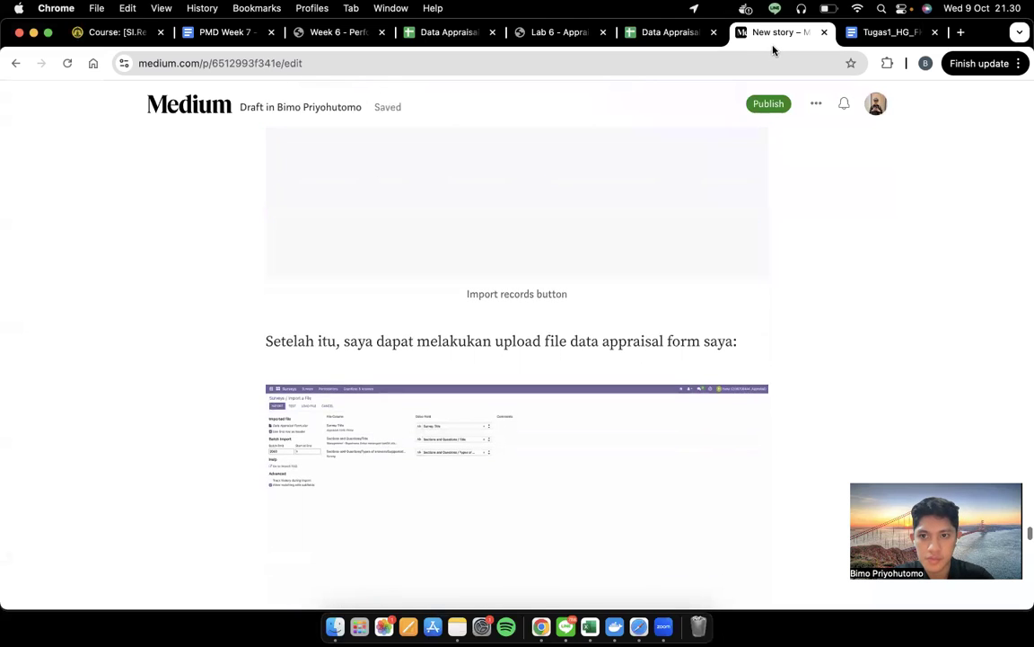
click(591, 624)
scroll(368, 310, up, 1)
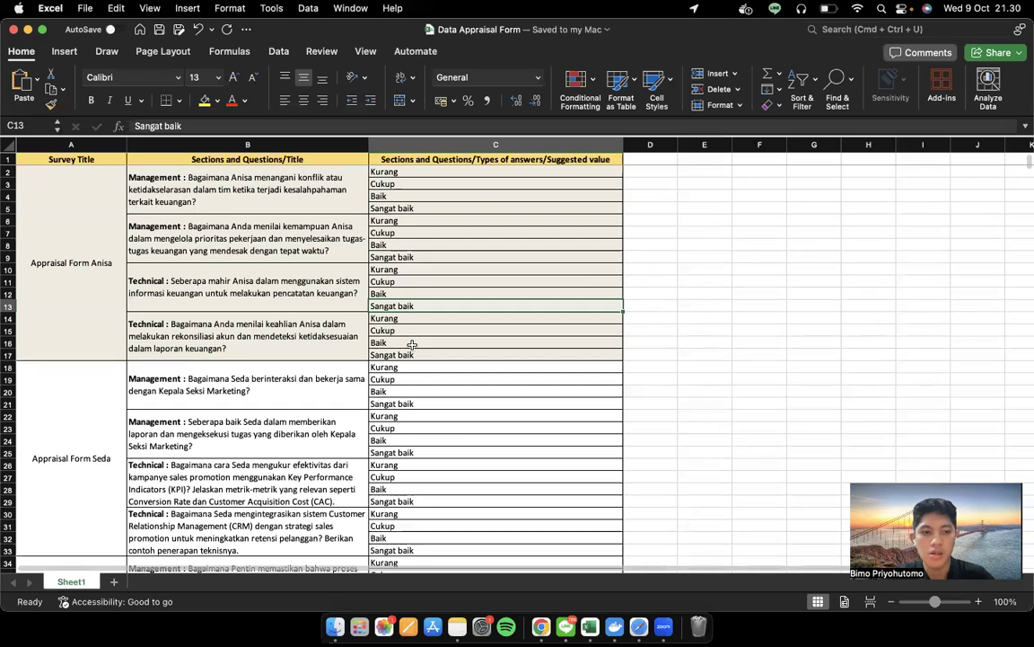
Select header cells A1 to C1 in Excel, then return to Odoo's Participations list
click(101, 162)
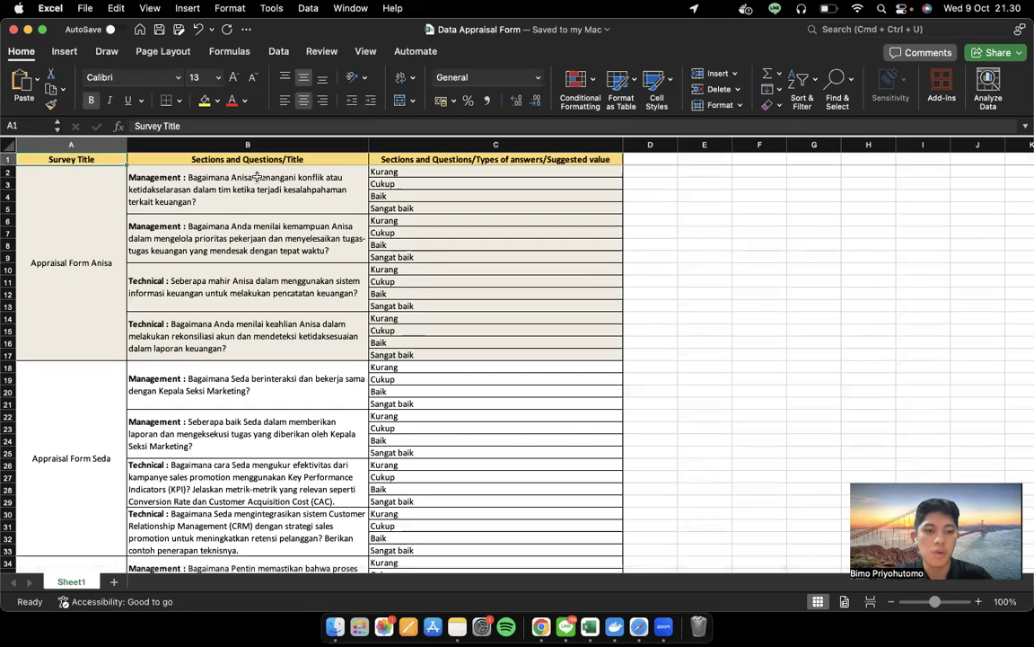
shift+click(421, 160)
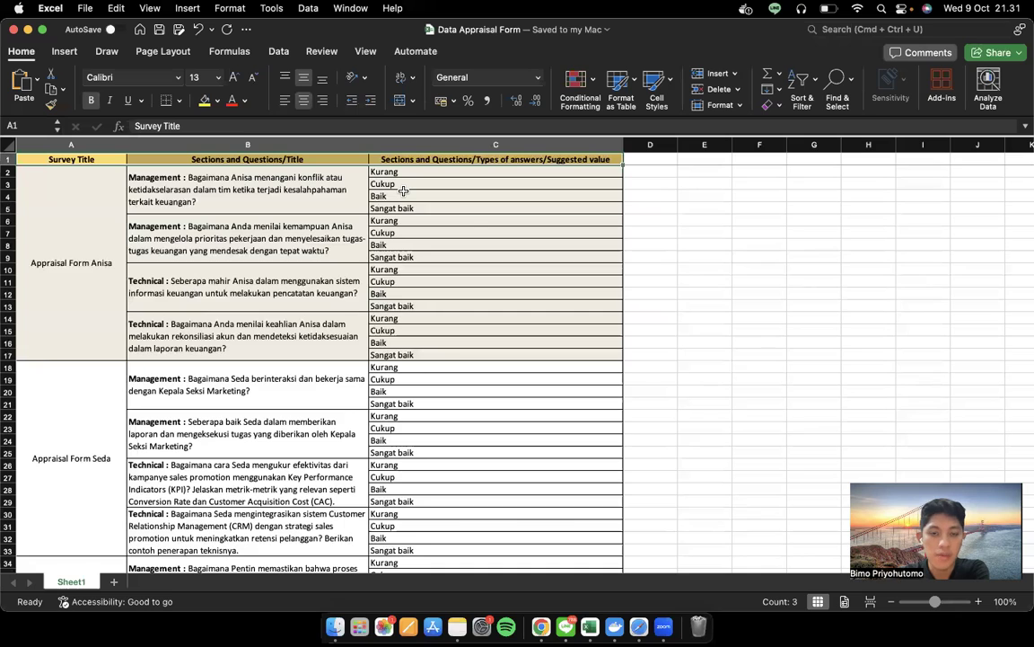
key(ctrl+Right)
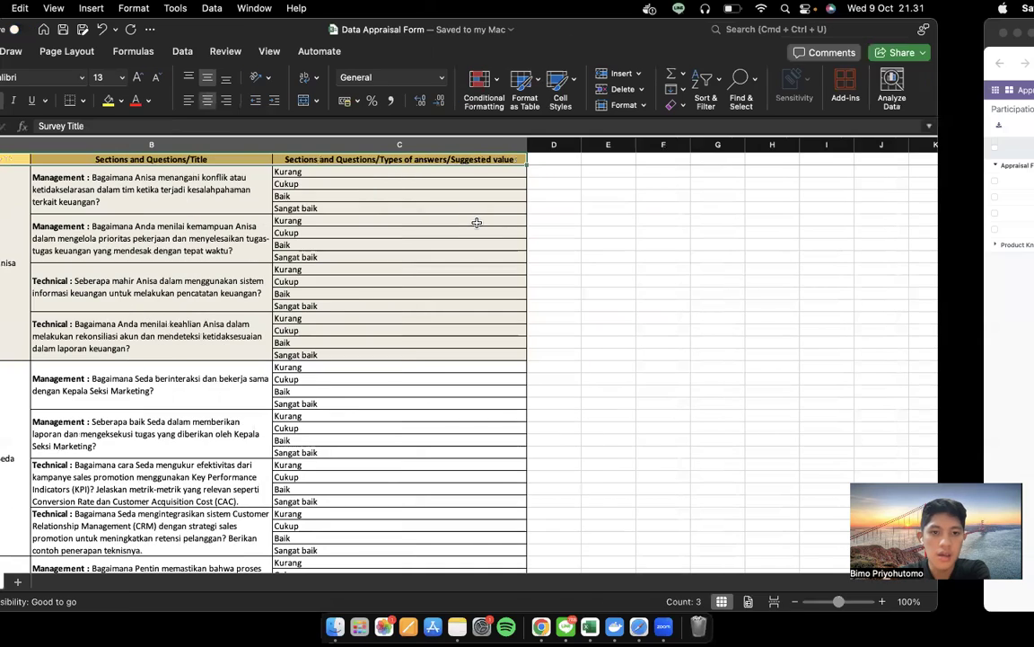
click(42, 306)
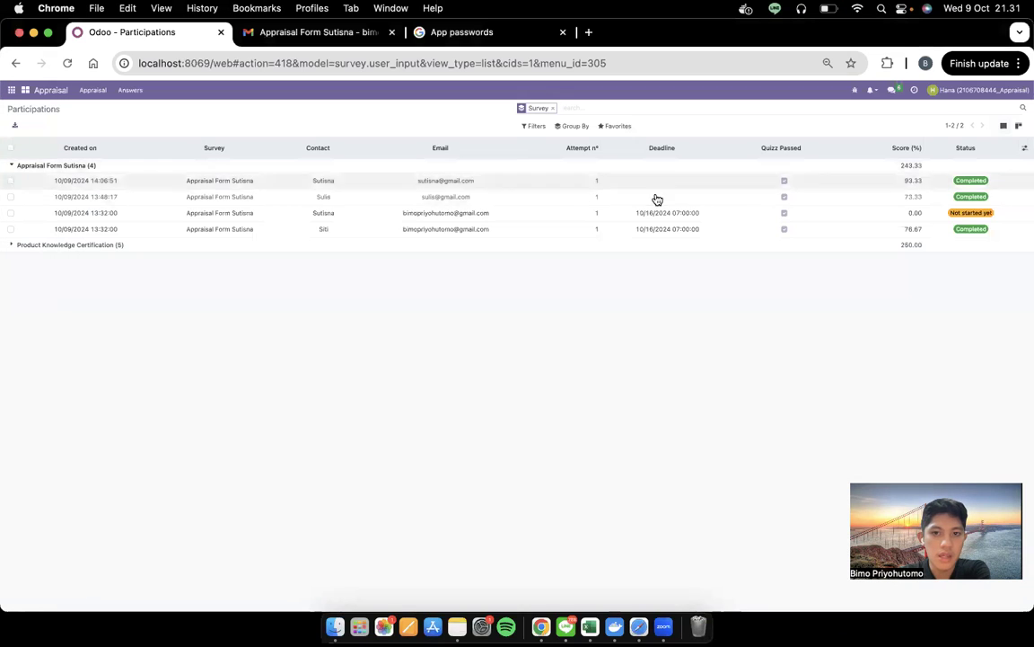
In the Surveys app, start an Import records from the Favorites menu
click(11, 90)
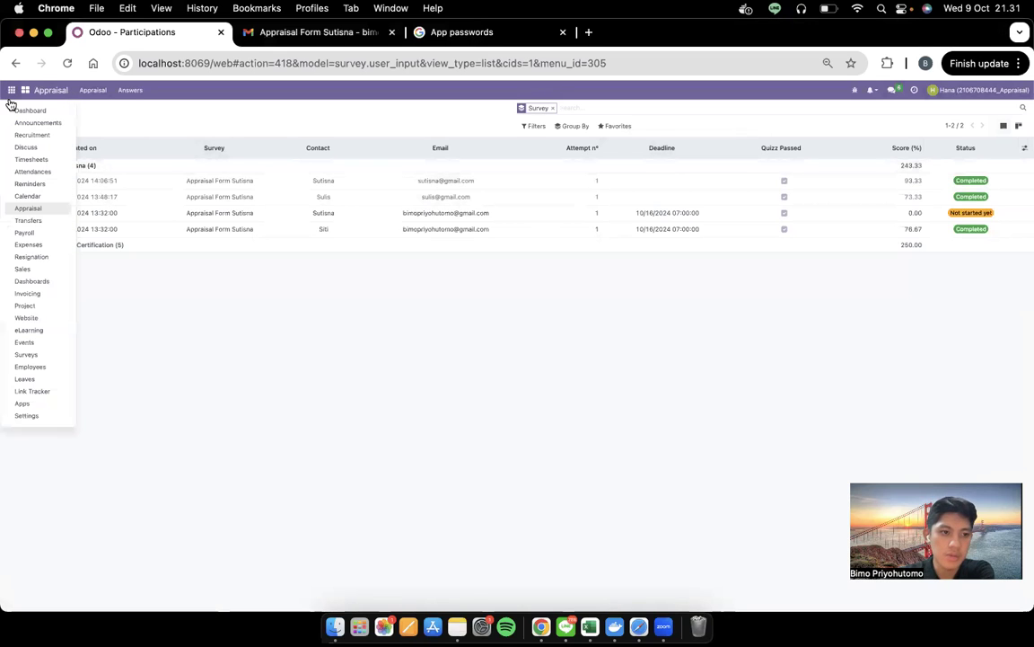
click(42, 353)
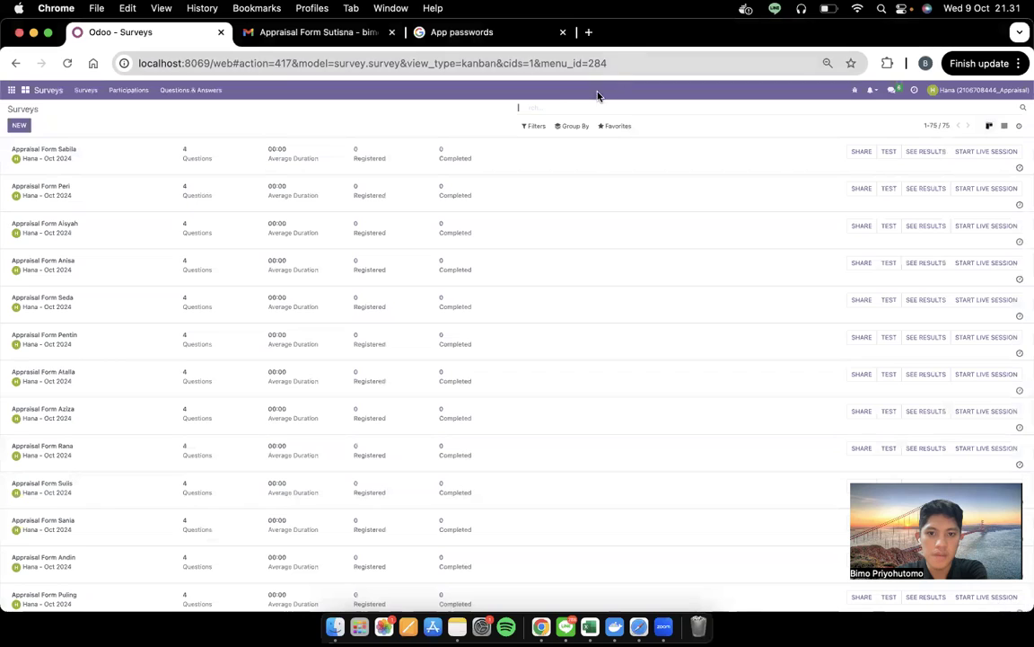
click(616, 126)
click(620, 161)
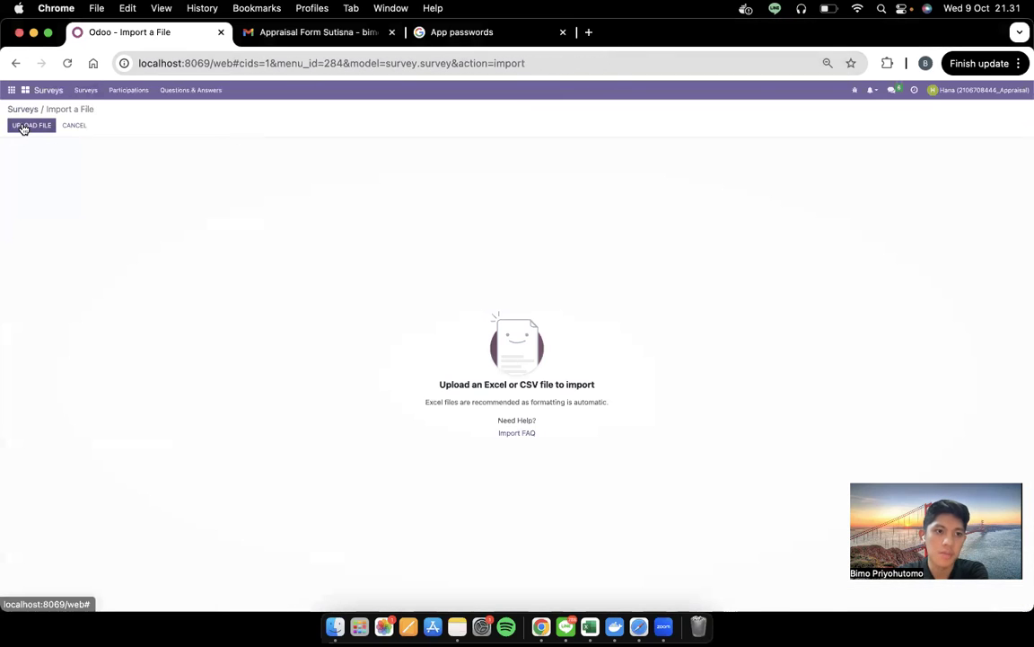
Upload Data Appraisal Form.xlsx and test the import of its three mapped columns
click(28, 125)
scroll(462, 216, up, 1)
double_click(470, 232)
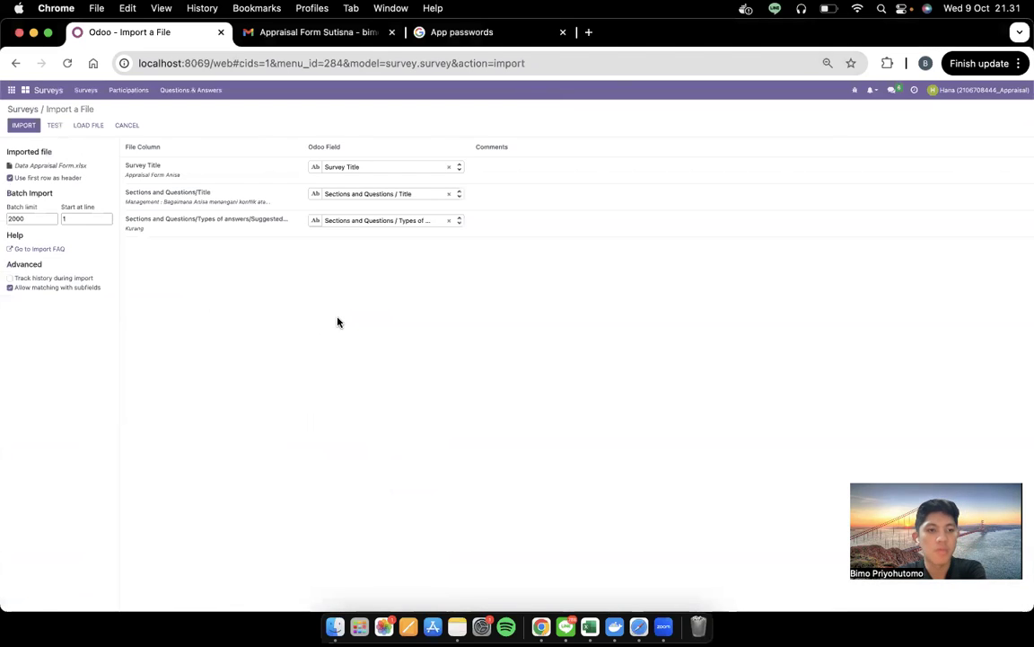
click(60, 126)
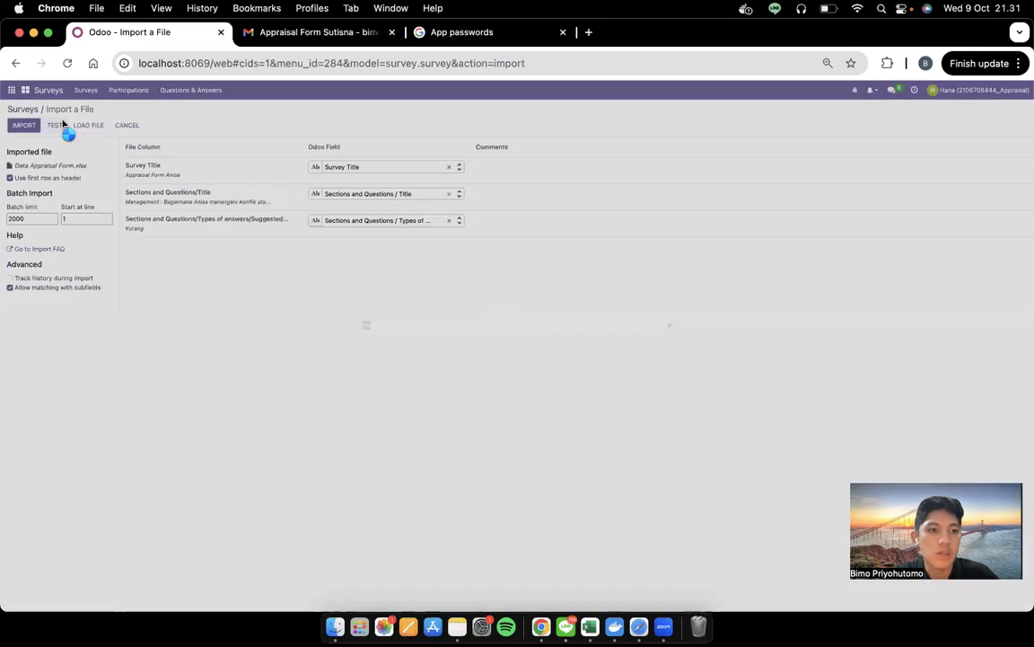
key(ctrl+Left)
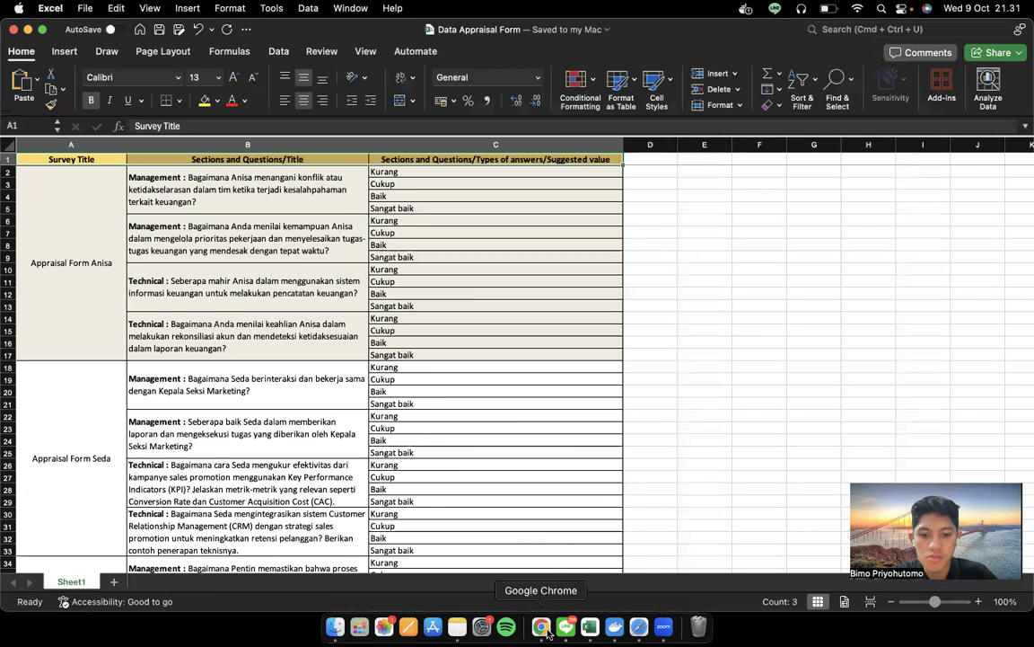
Follow along in the Medium draft while the Odoo import test runs
click(541, 627)
scroll(547, 394, down, 10)
scroll(547, 394, down, 3)
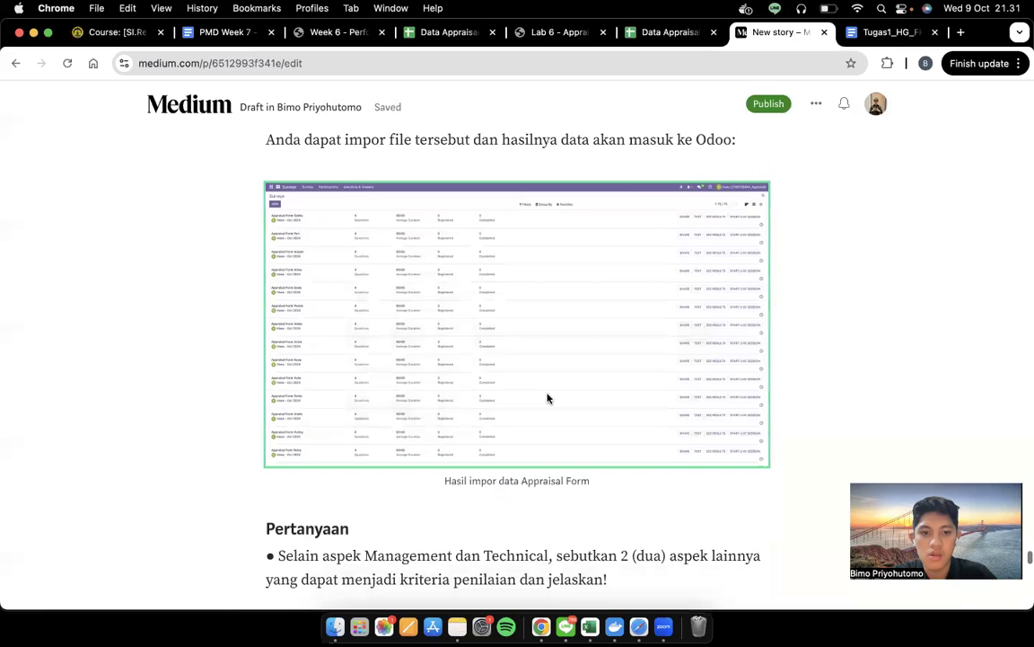
key(ctrl+Right)
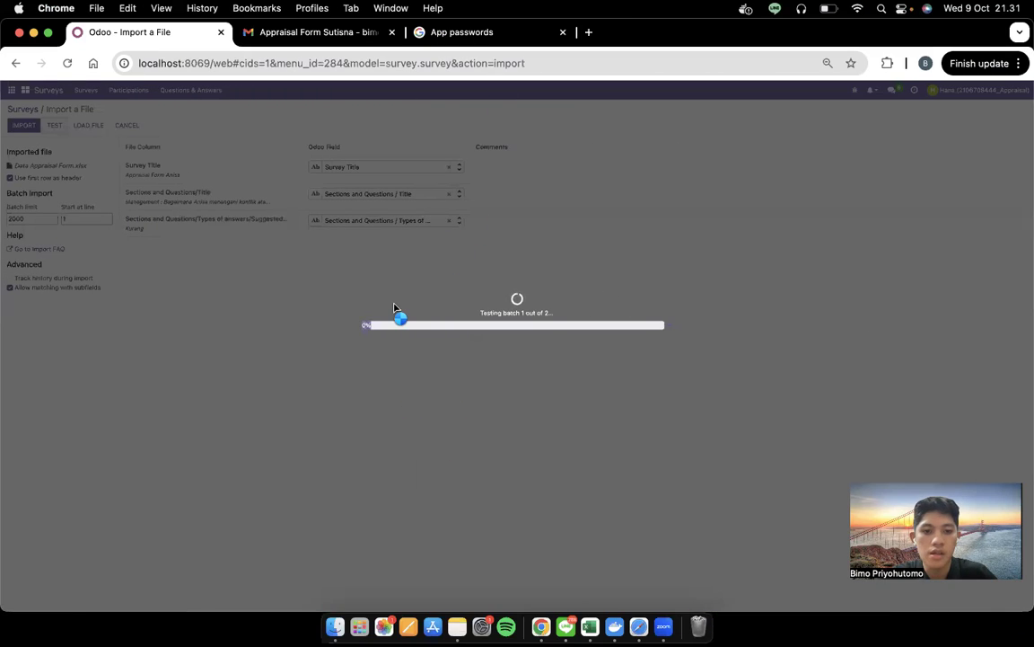
key(ctrl+Left)
scroll(395, 309, down, 2)
scroll(395, 309, up, 3)
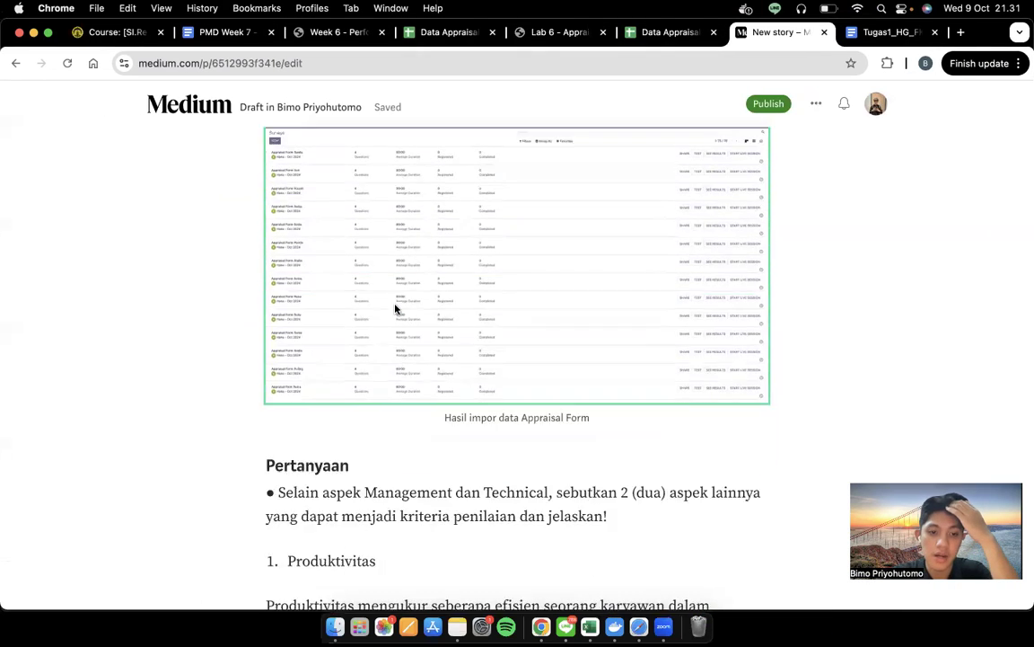
With the test reporting everything valid, return to the Surveys list of 75 Appraisal Form surveys
key(ctrl+Right)
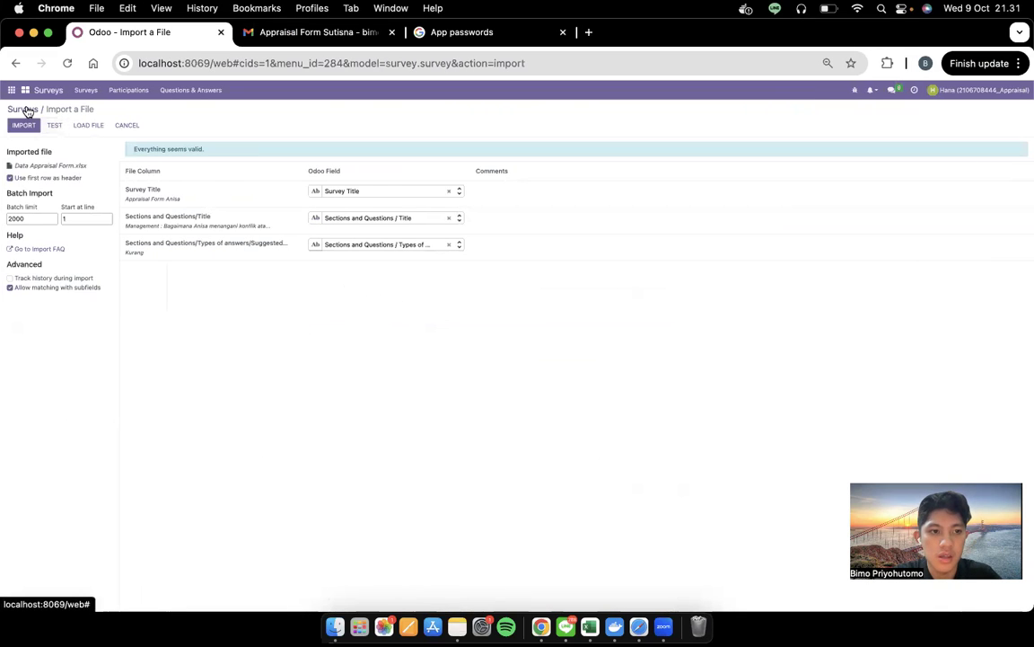
click(27, 111)
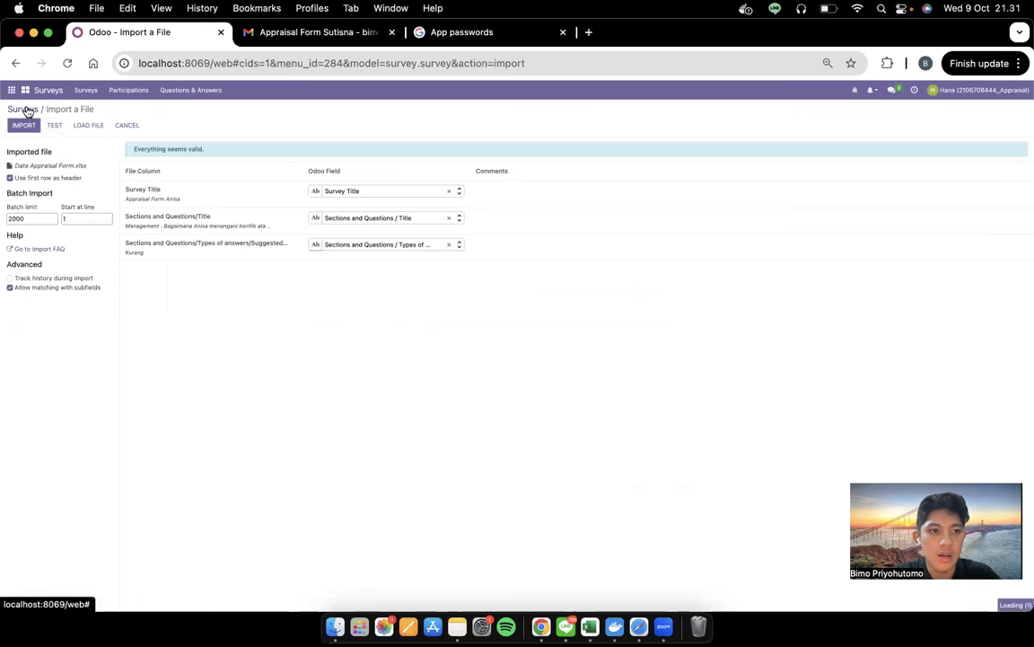
scroll(153, 293, down, 10)
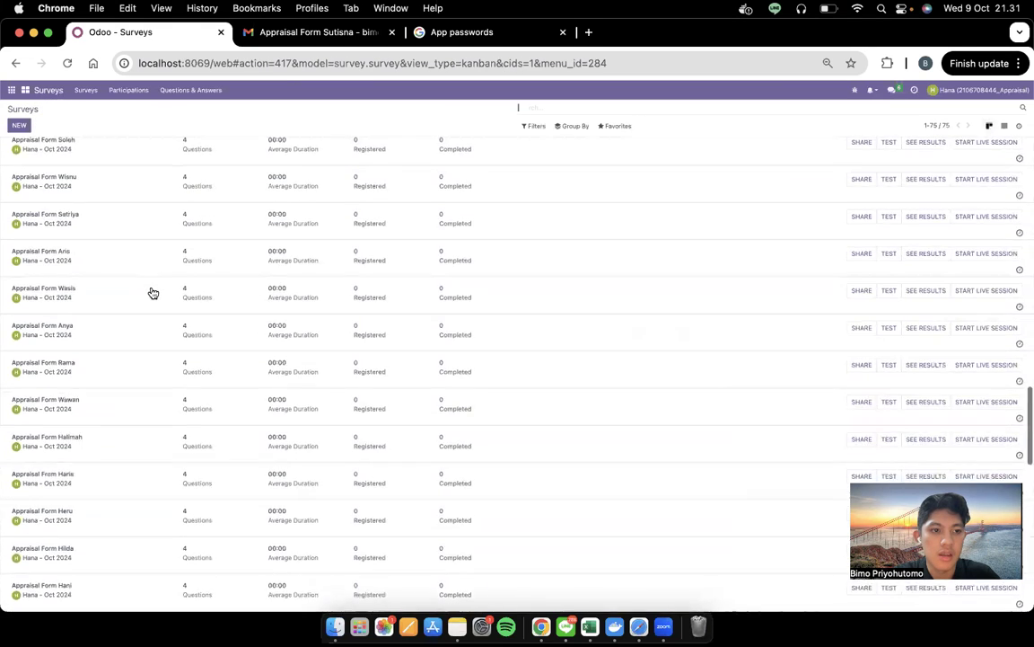
scroll(152, 293, up, 10)
key(ctrl+Left)
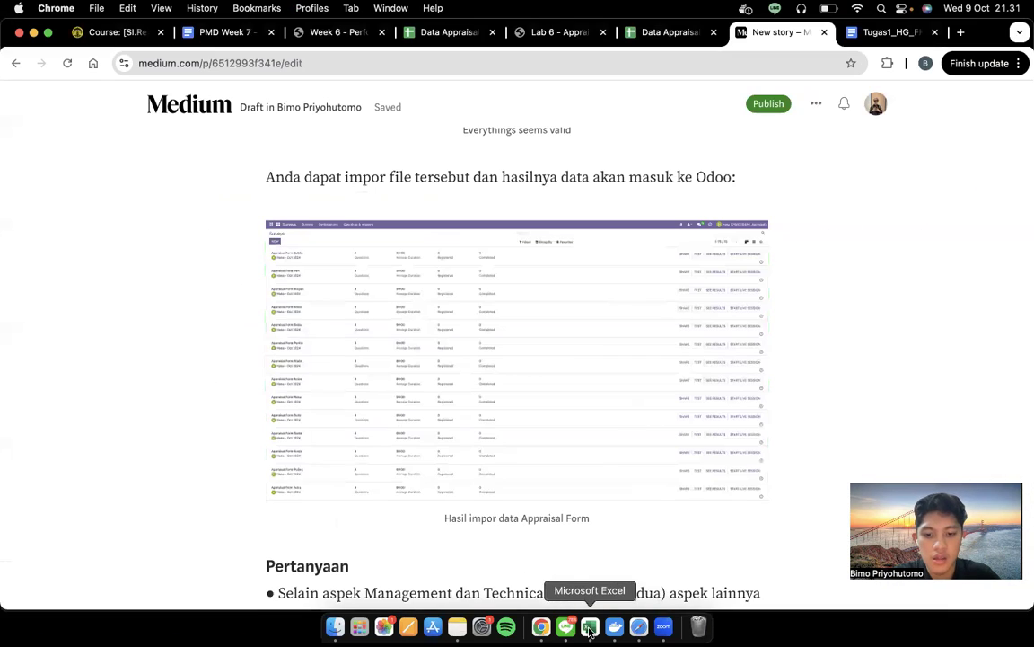
Pick an employee's Appraisal Form title in Excel and search for it in Odoo's Surveys list
click(589, 629)
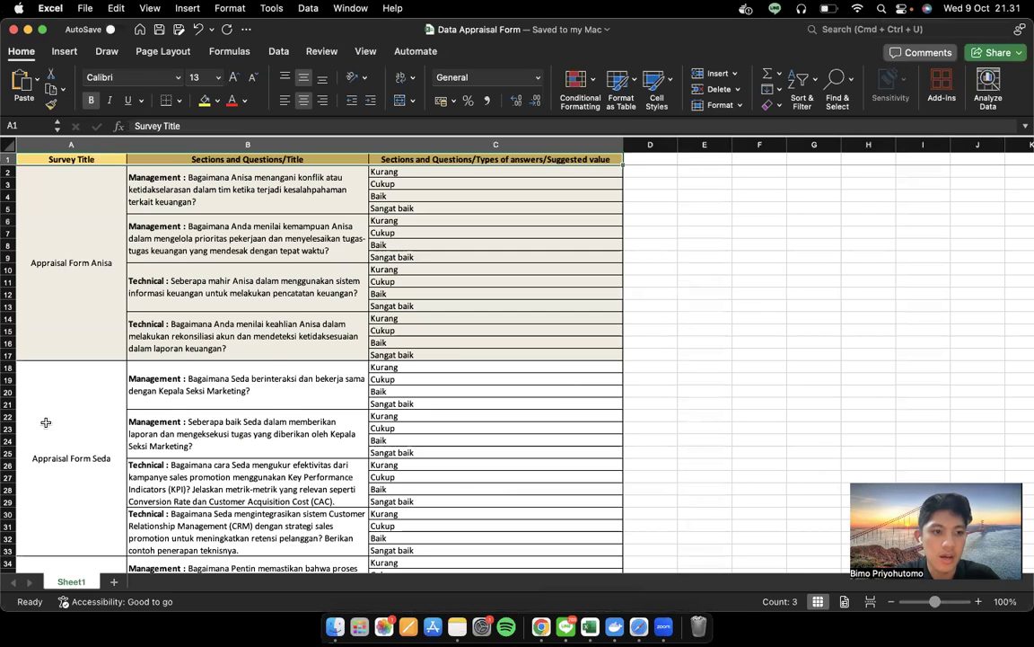
click(41, 410)
key(ctrl+Right)
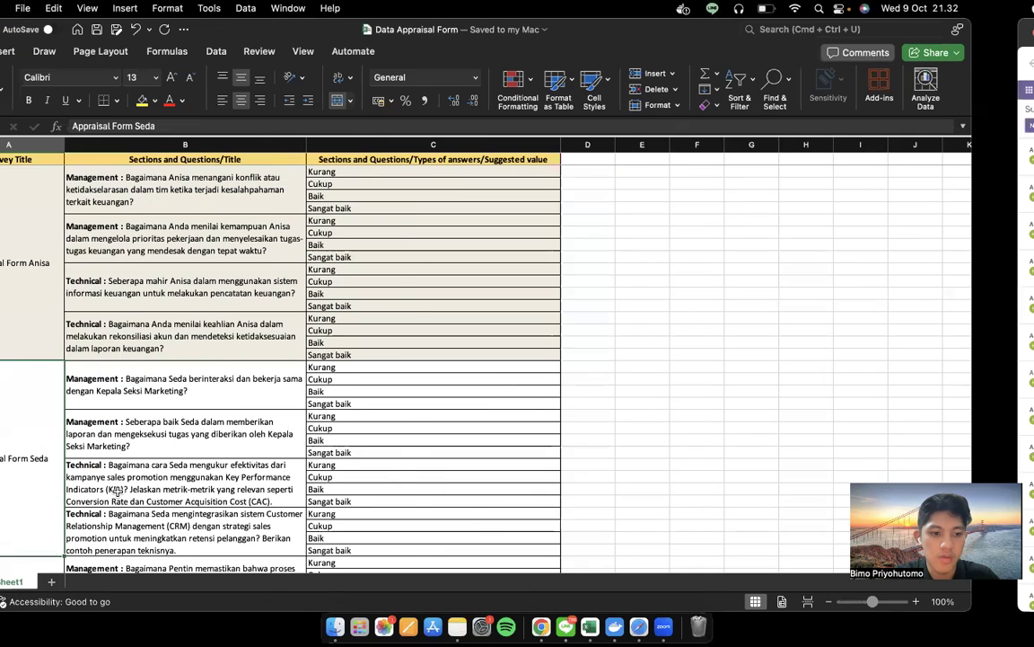
key(super+f)
text(seda)
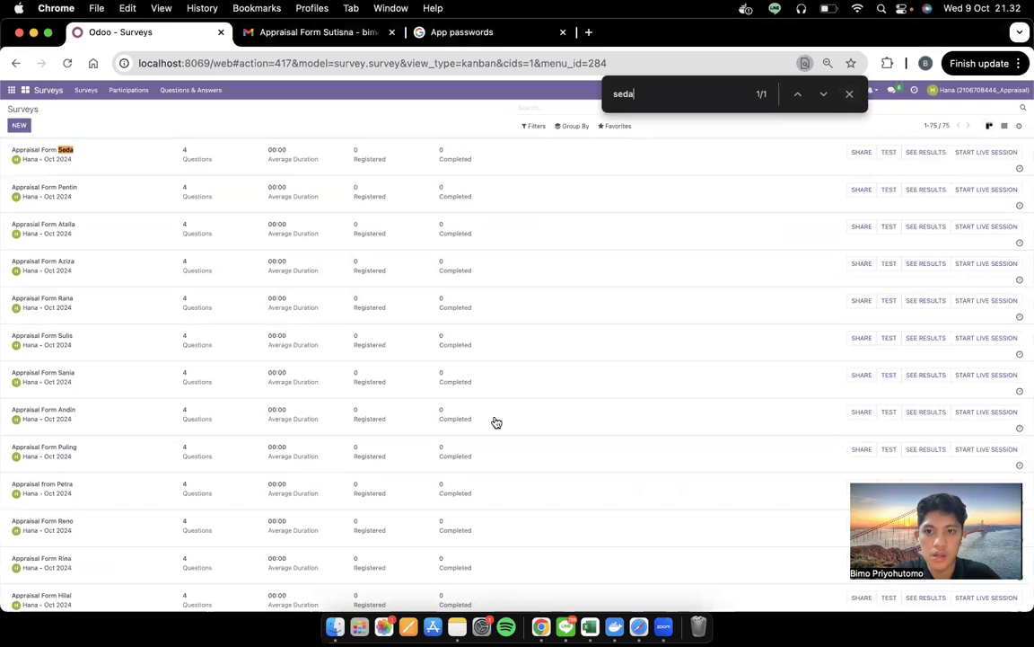
Back in the Medium draft, scroll down to the 'Pertanyaan' section
key(ctrl+Left)
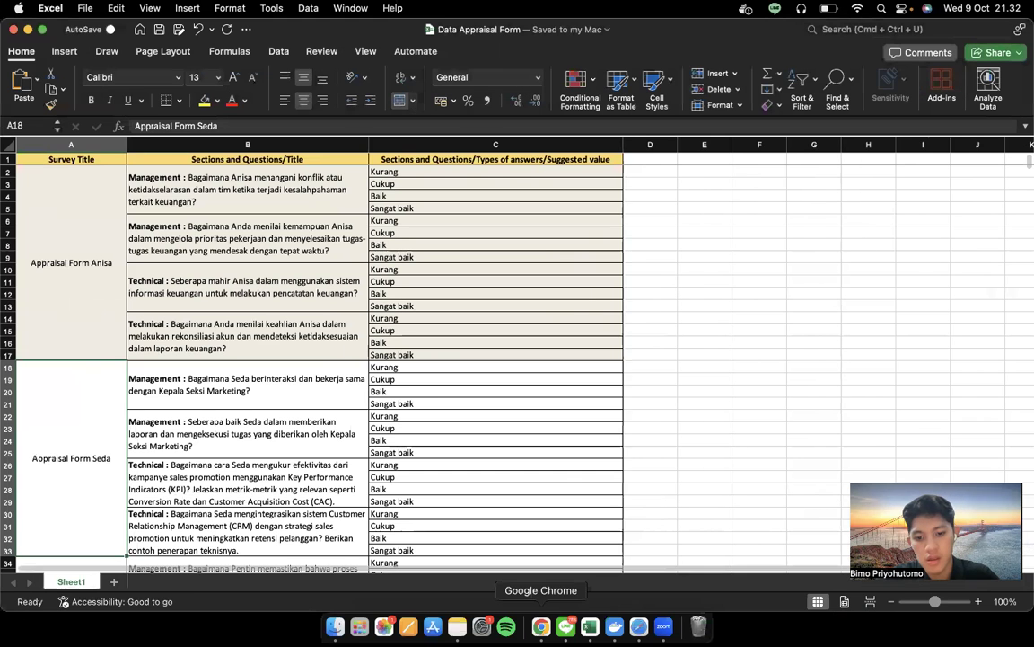
click(541, 626)
scroll(590, 367, down, 5)
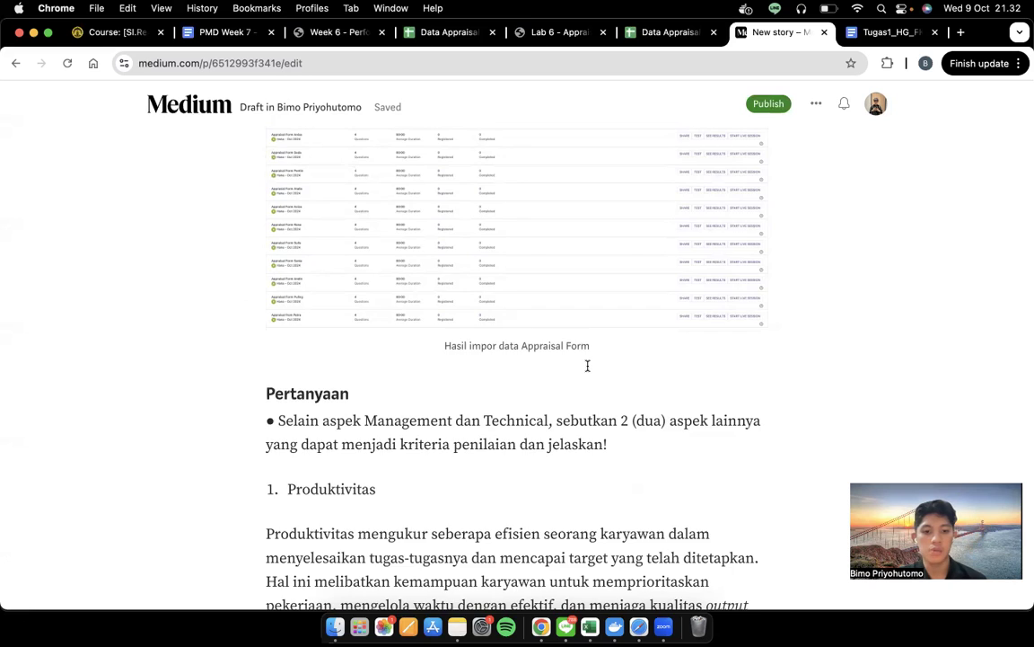
scroll(588, 365, down, 4)
scroll(588, 366, down, 2)
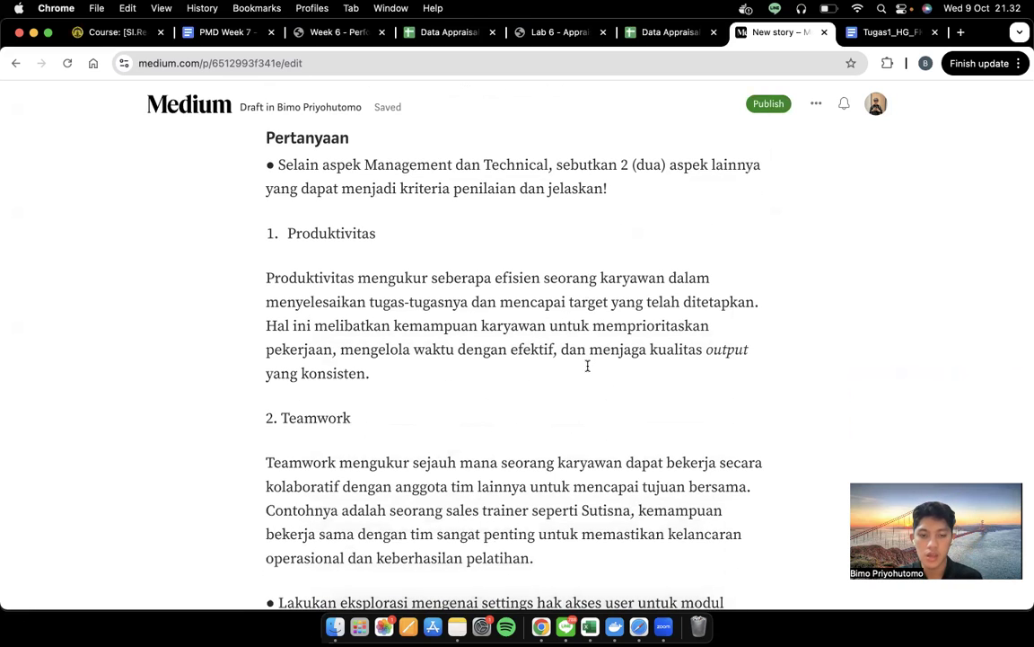
scroll(588, 365, up, 1)
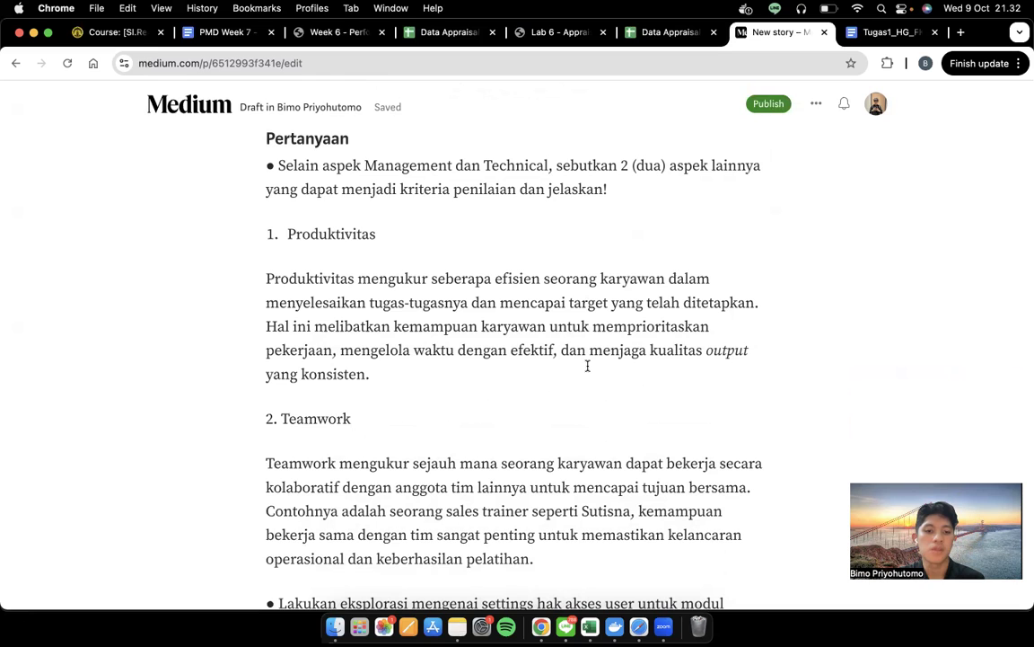
scroll(587, 365, down, 2)
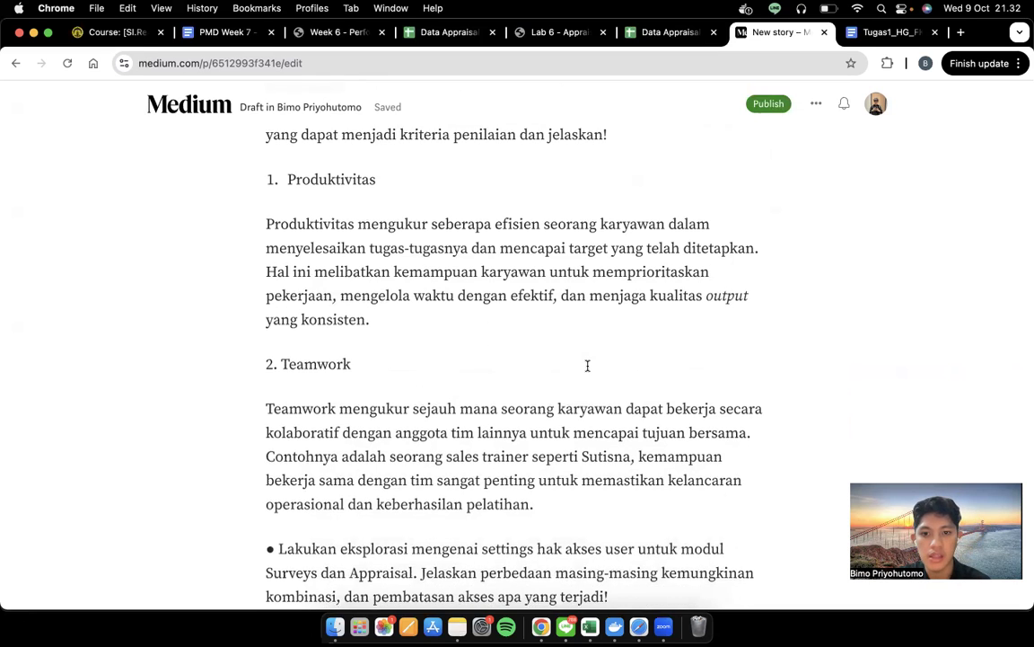
scroll(587, 366, down, 5)
scroll(587, 365, up, 7)
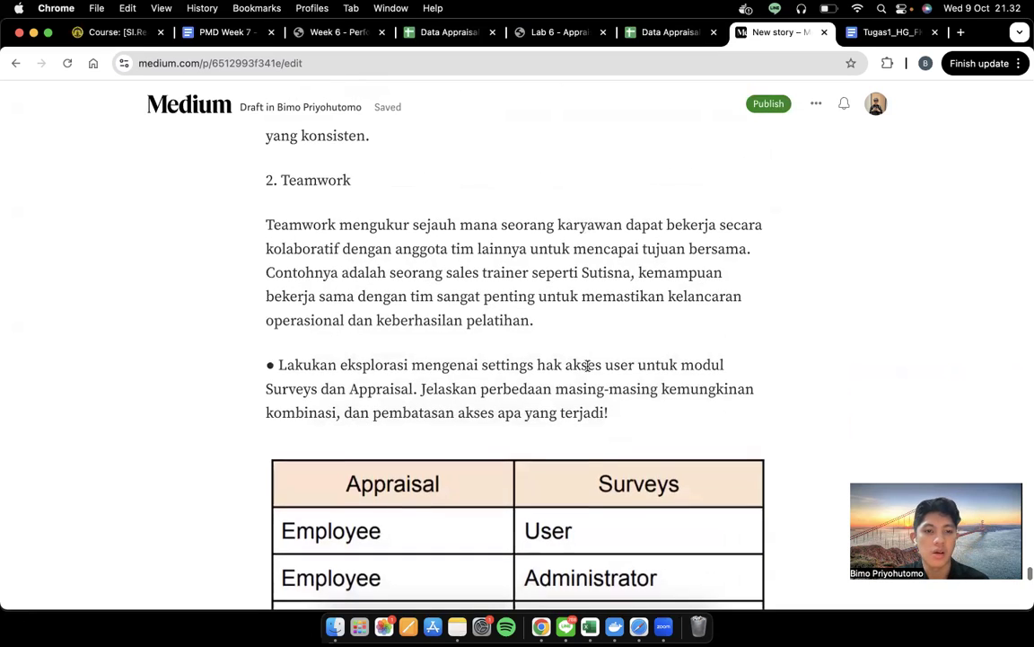
scroll(587, 365, down, 4)
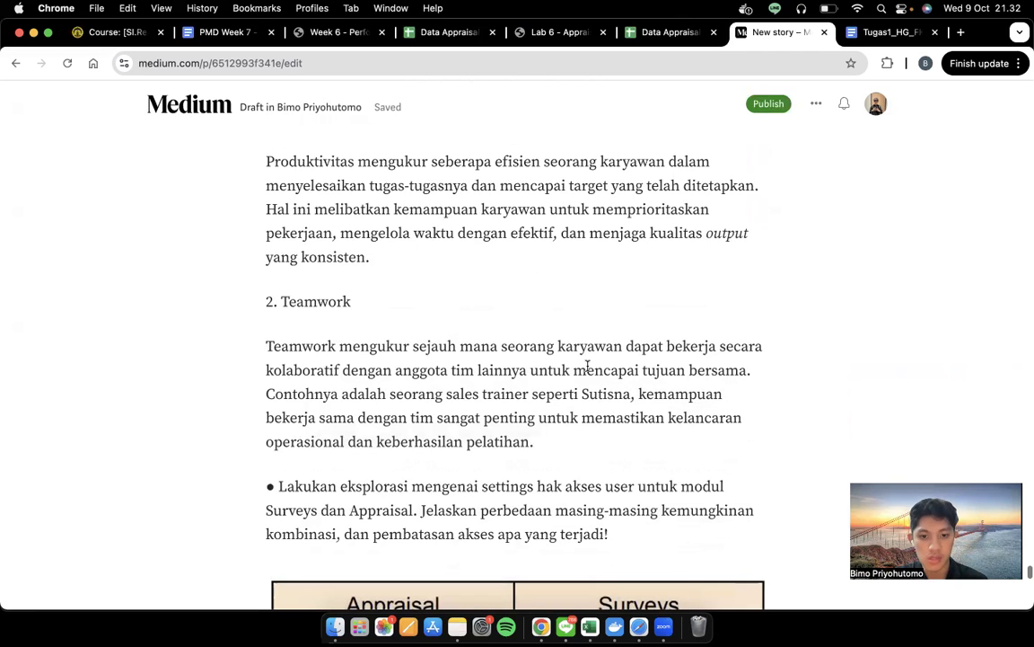
scroll(588, 366, up, 1)
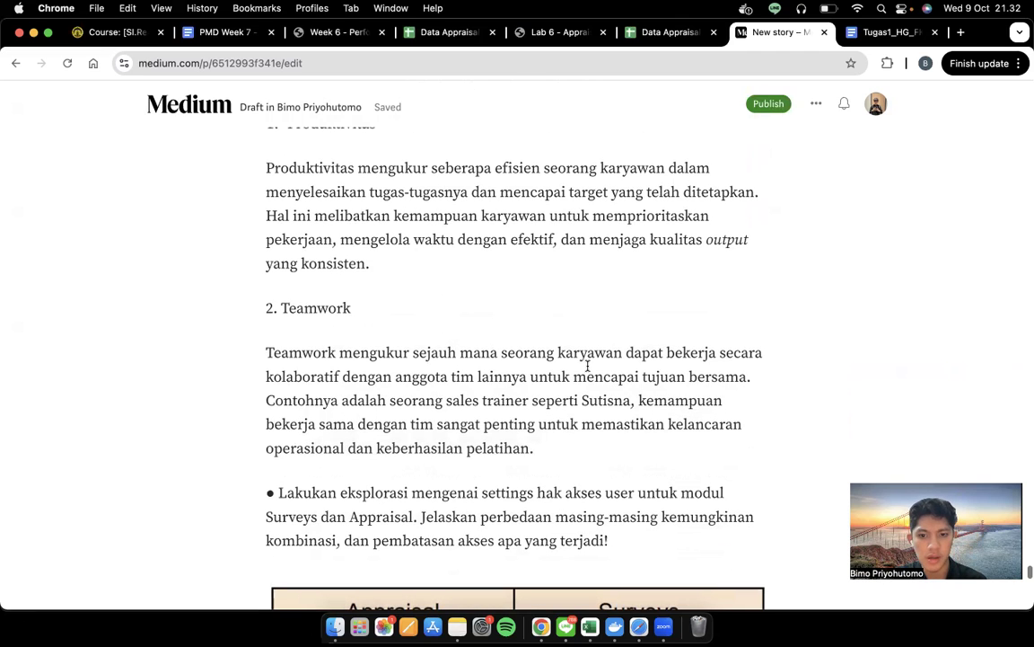
scroll(588, 366, down, 1)
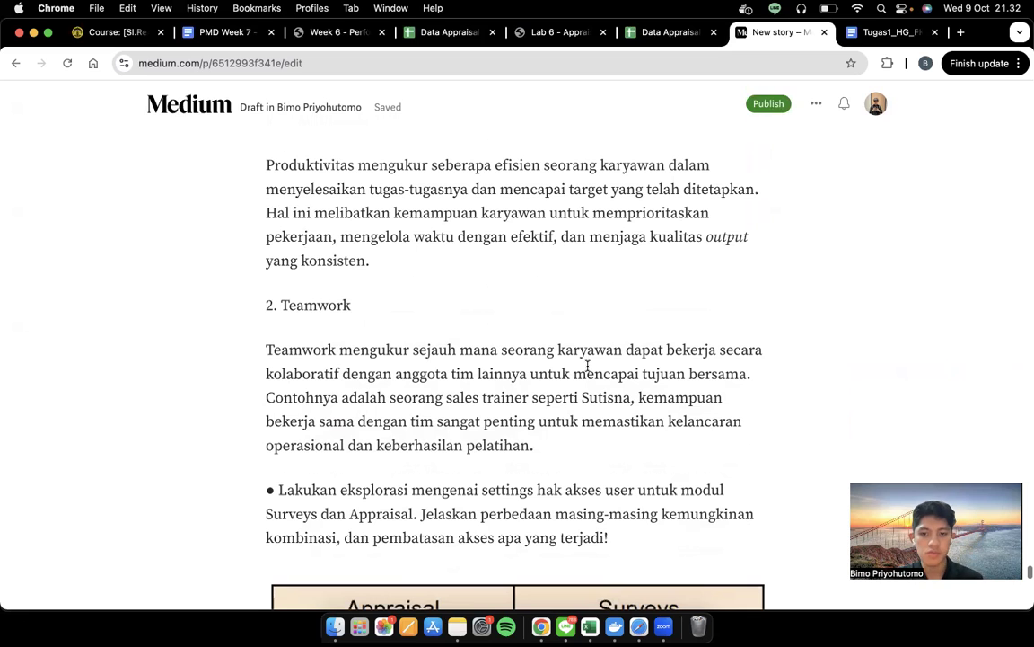
scroll(587, 366, up, 3)
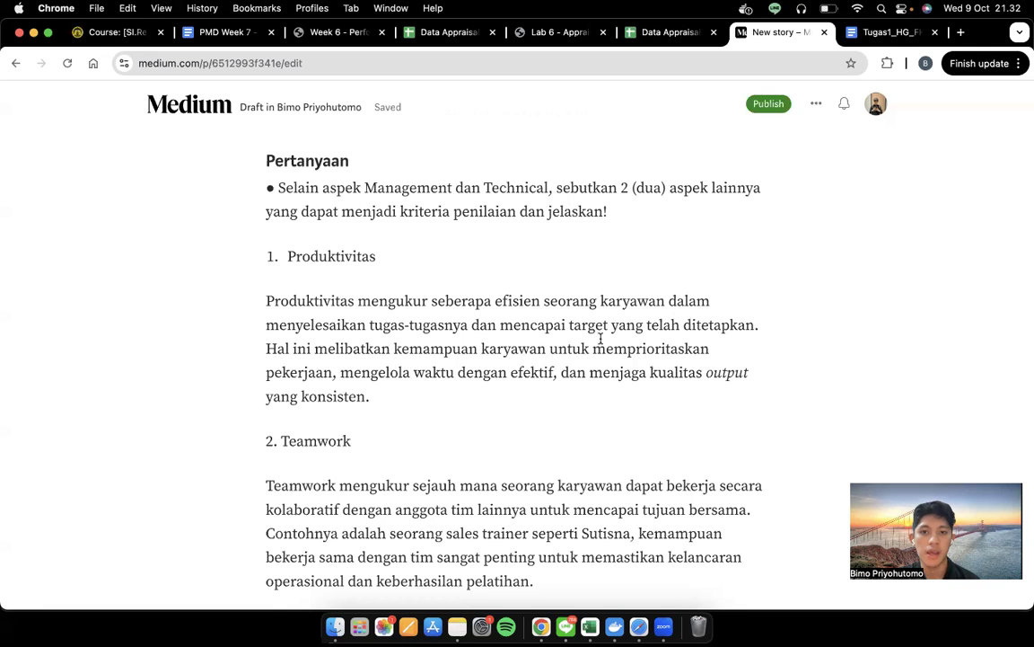
scroll(553, 460, down, 5)
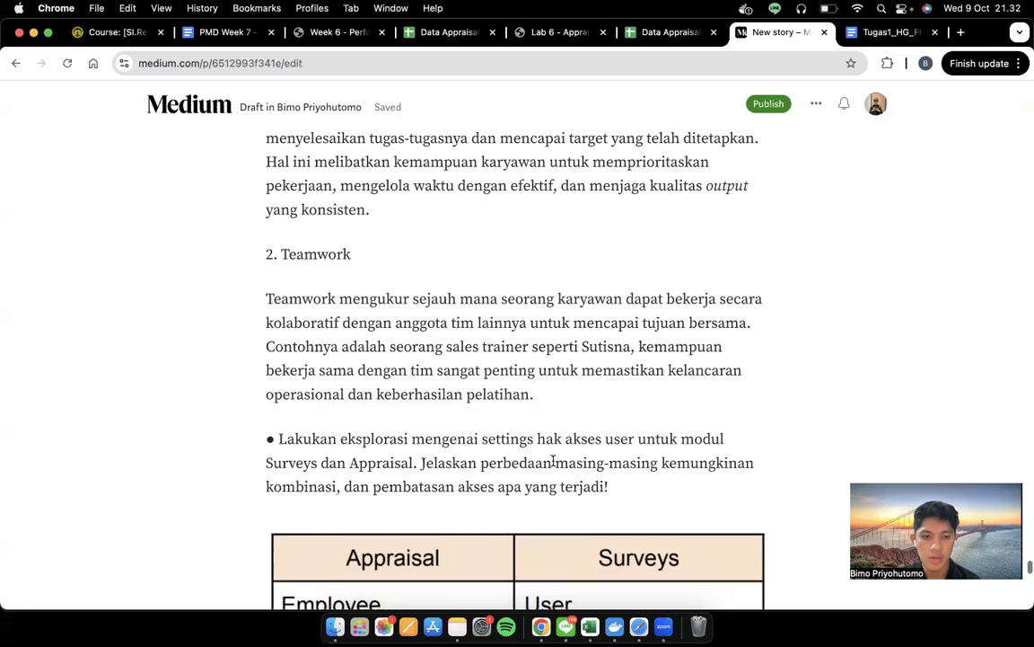
scroll(553, 461, up, 1)
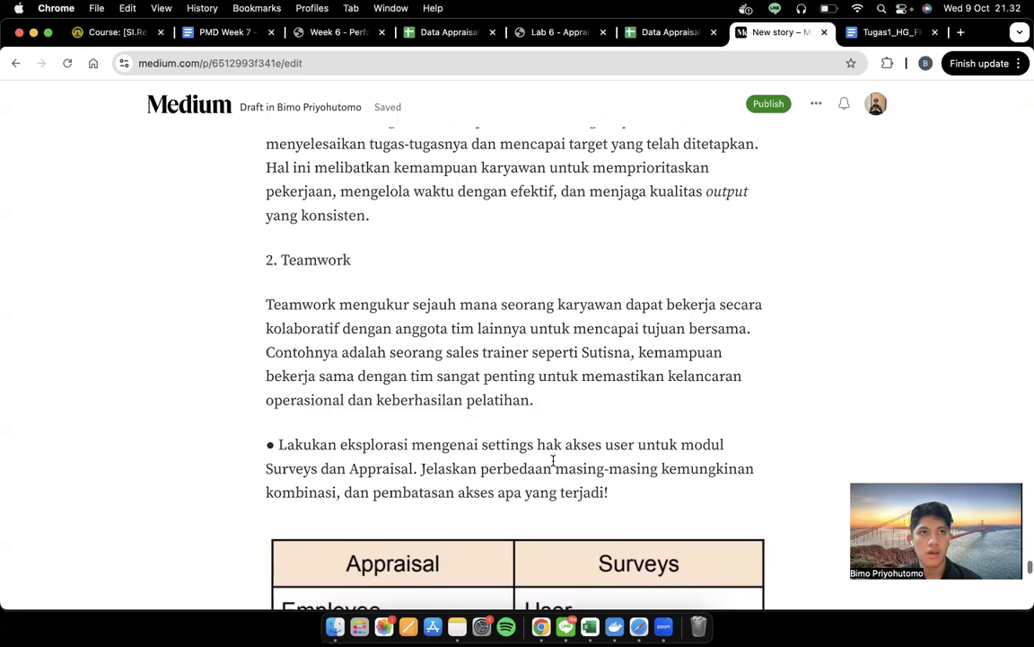
scroll(553, 460, down, 1)
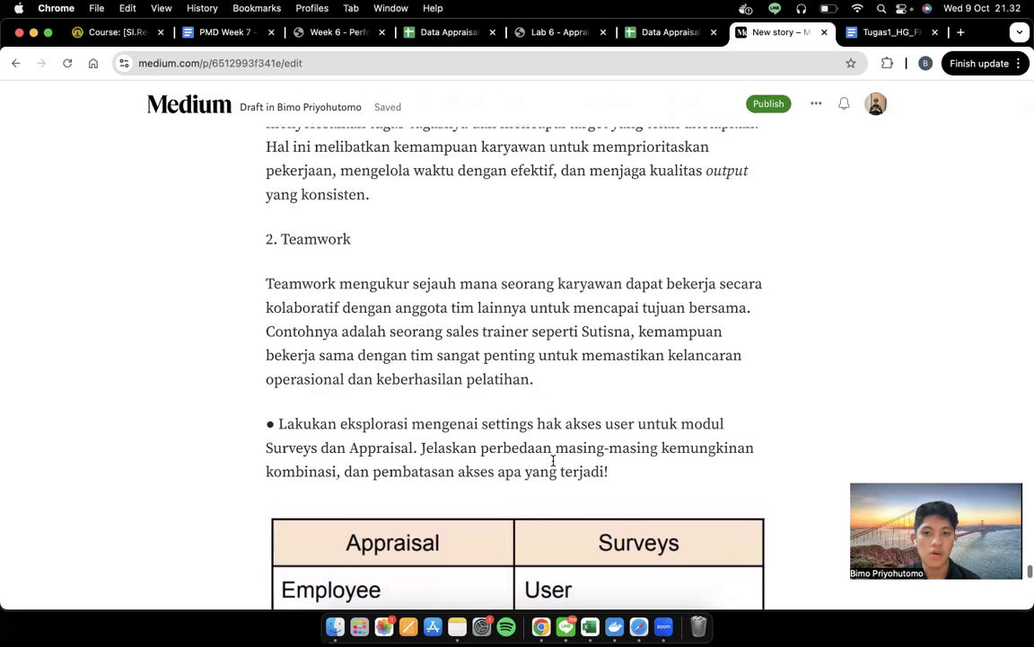
scroll(553, 460, down, 6)
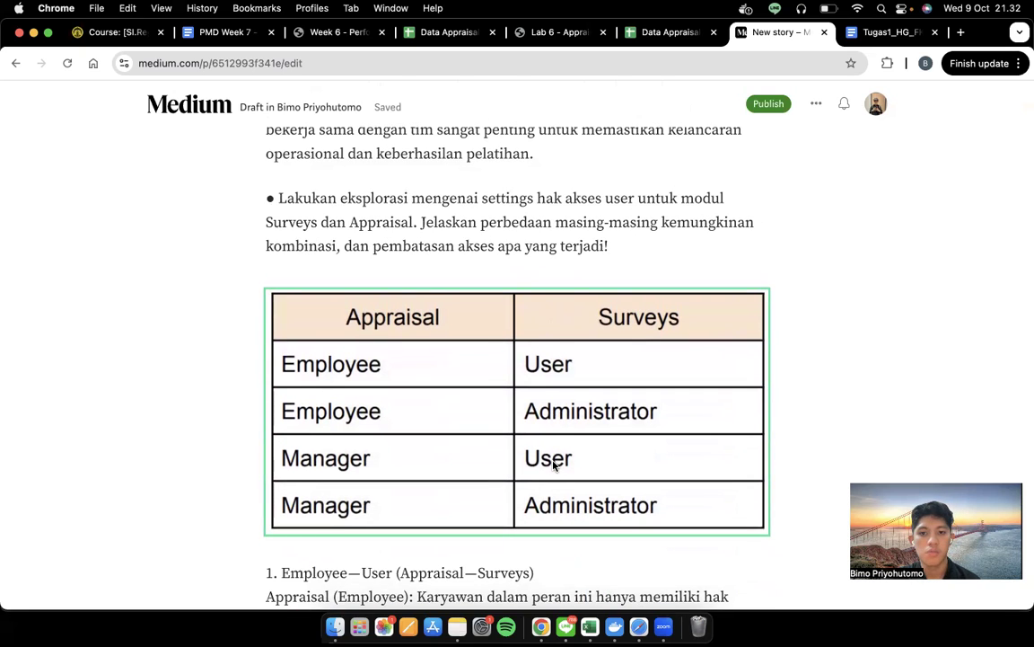
scroll(553, 462, down, 5)
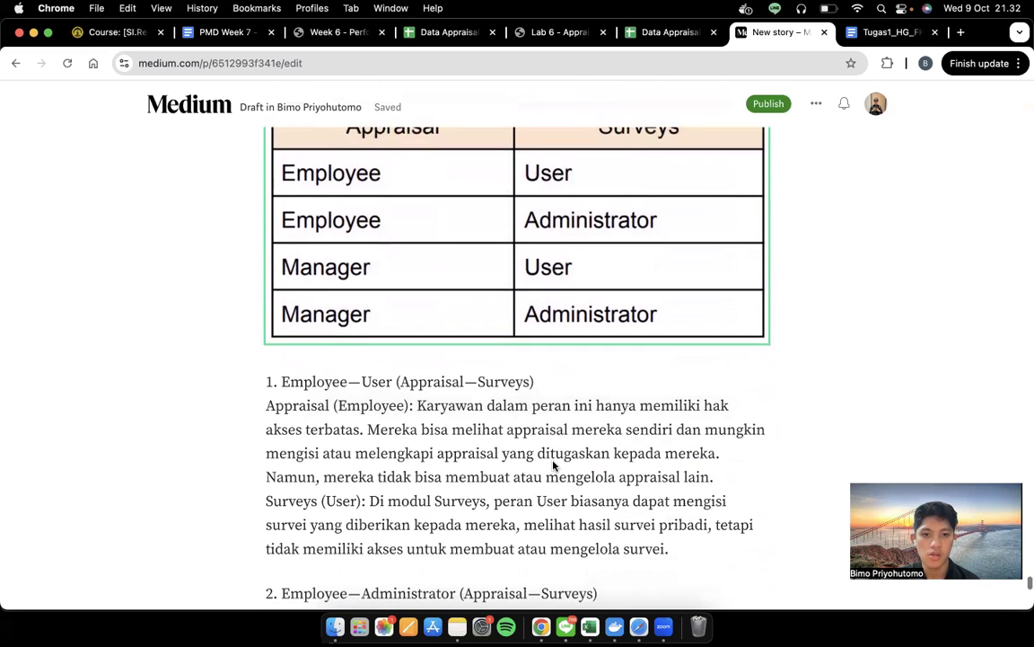
scroll(553, 460, down, 2)
scroll(553, 460, up, 2)
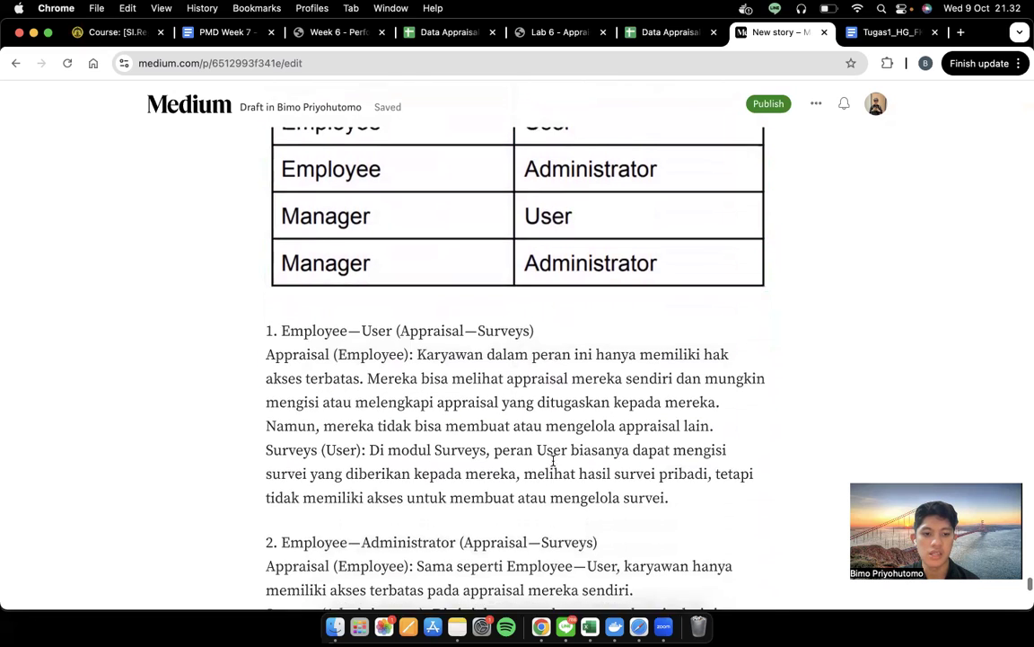
scroll(553, 461, down, 2)
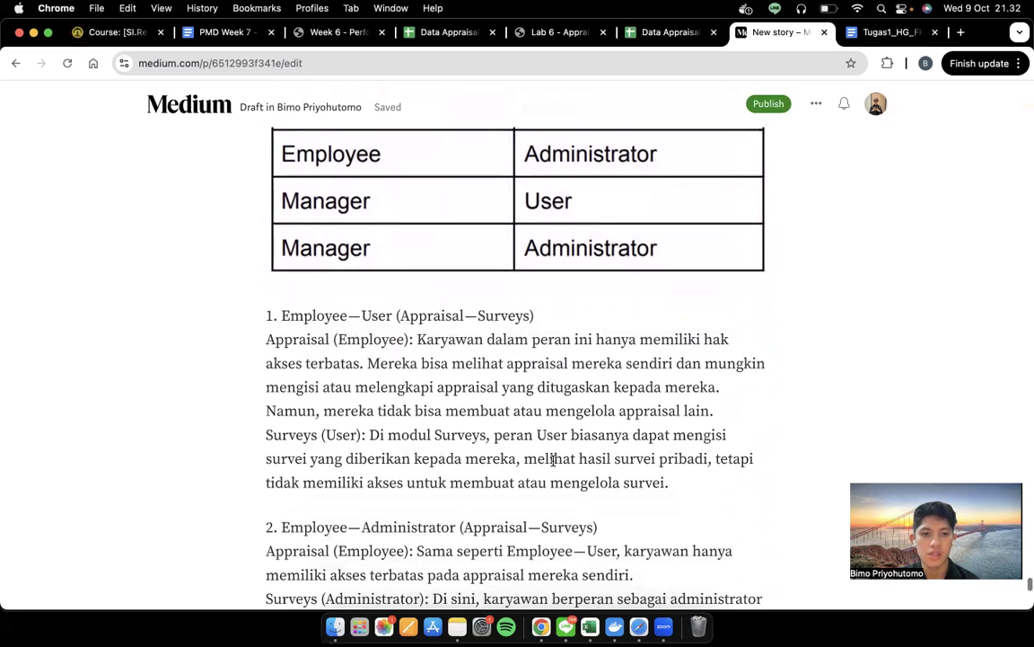
scroll(553, 461, up, 2)
scroll(554, 460, up, 2)
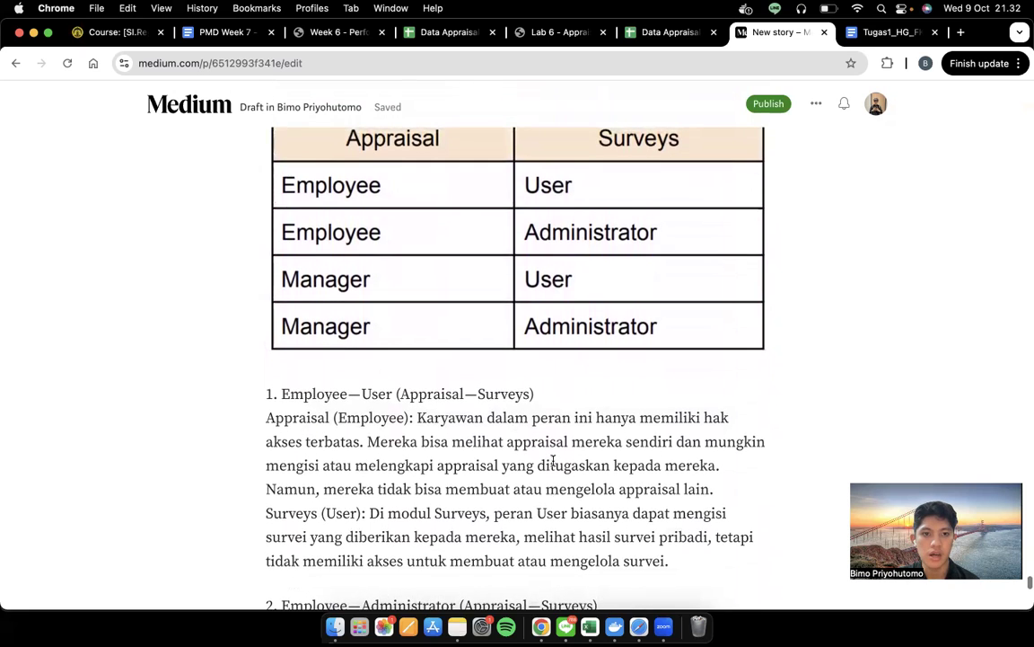
scroll(553, 461, up, 2)
scroll(553, 461, down, 5)
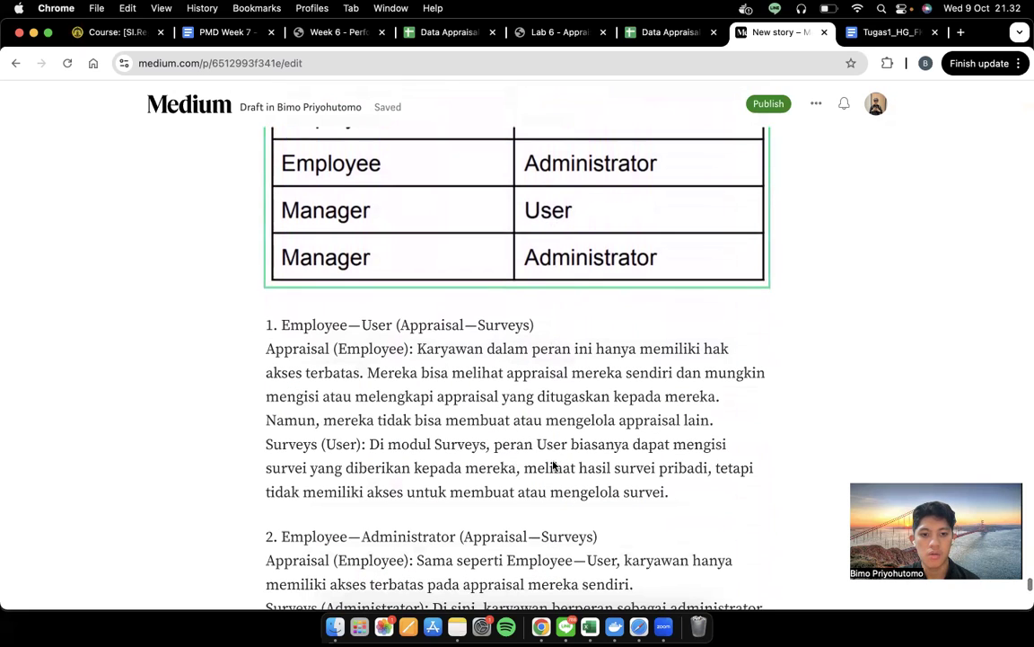
scroll(514, 320, up, 2)
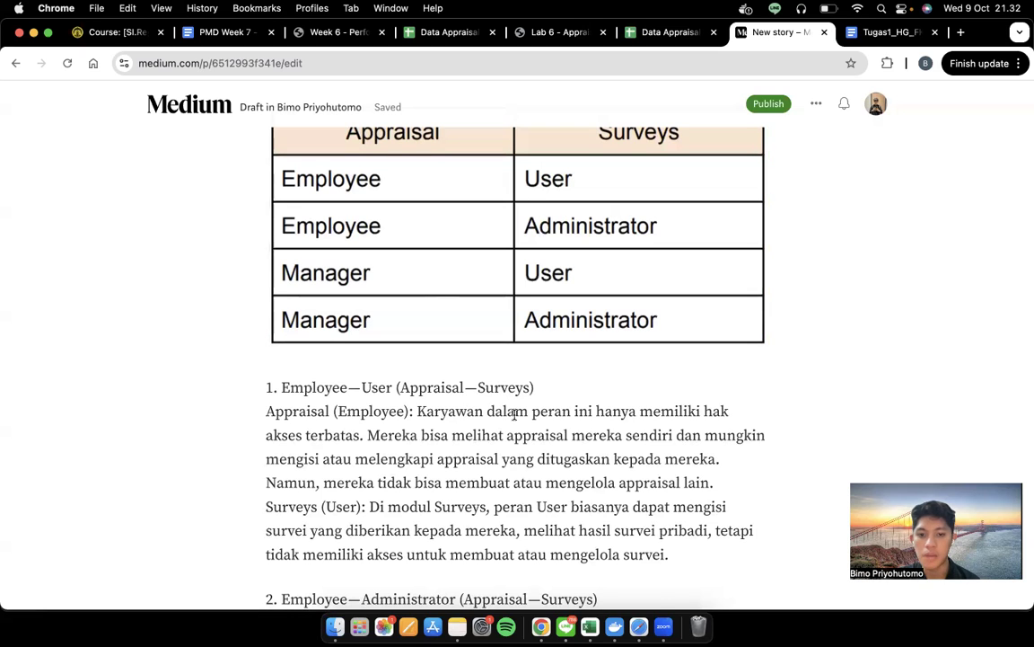
scroll(515, 413, down, 3)
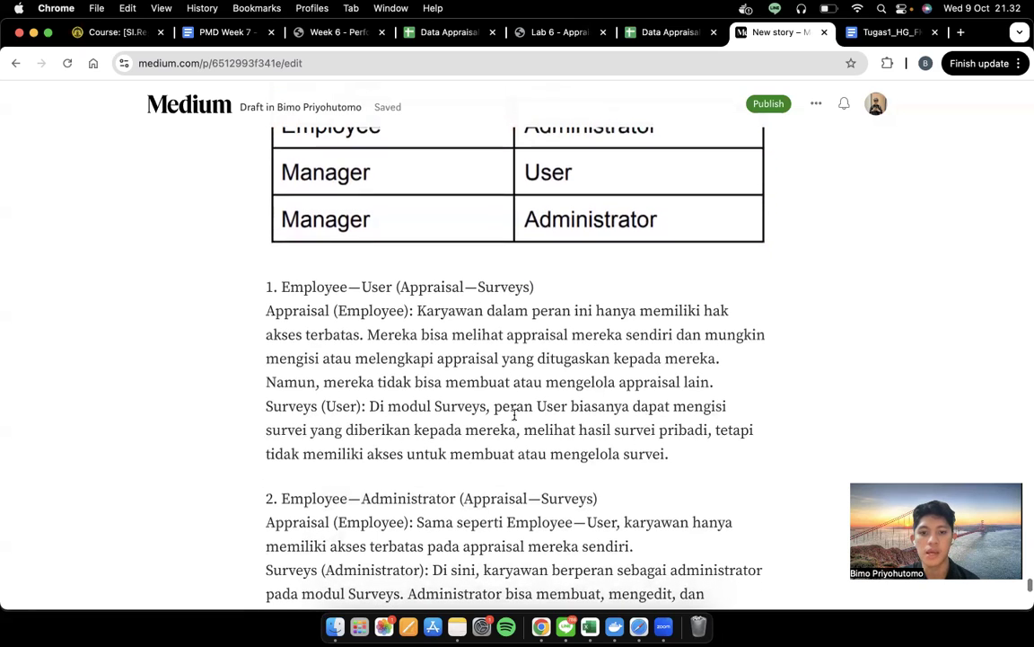
scroll(515, 413, down, 1)
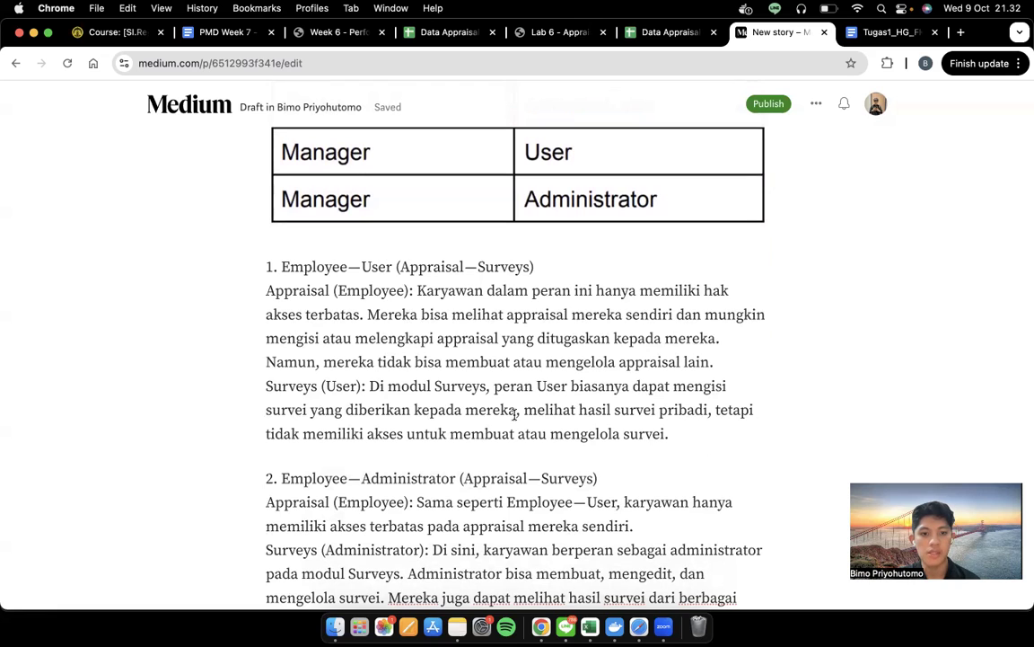
scroll(514, 413, down, 1)
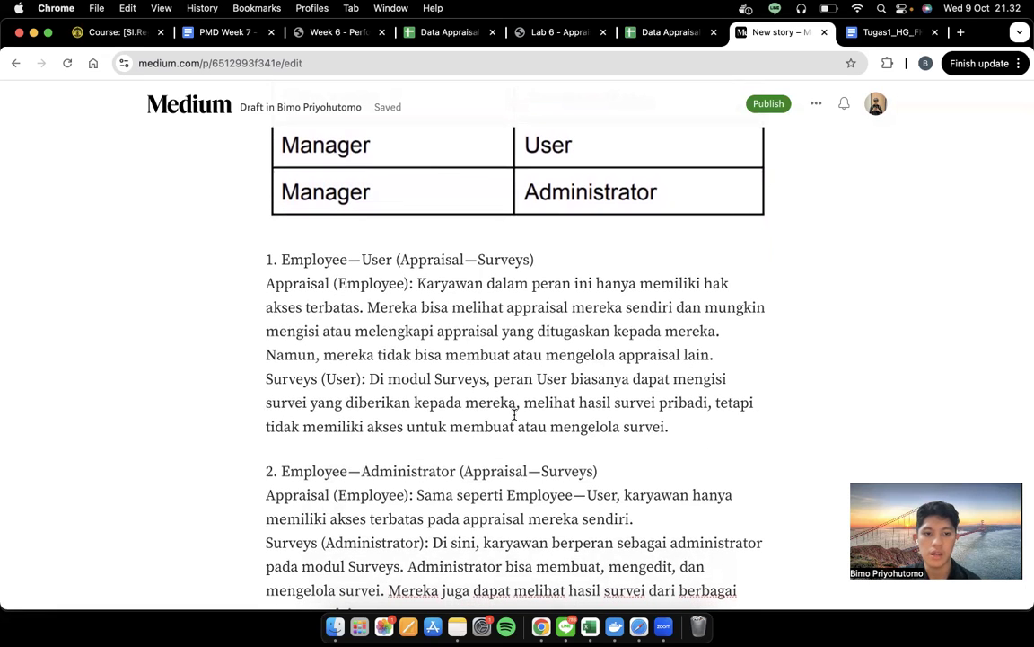
scroll(515, 414, up, 1)
scroll(515, 413, down, 3)
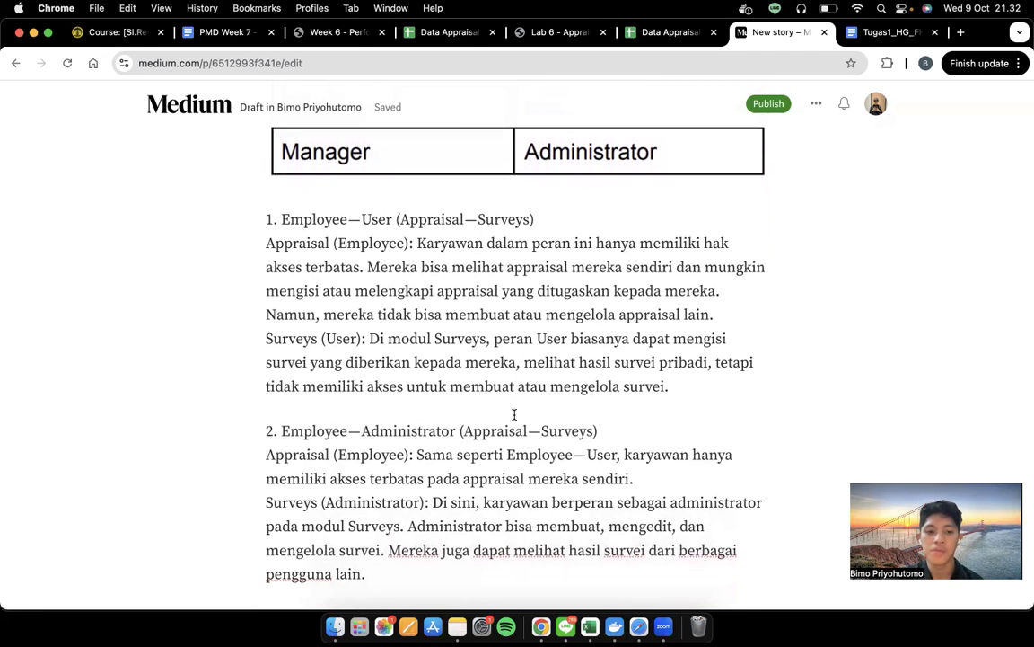
scroll(514, 413, down, 2)
scroll(515, 413, up, 6)
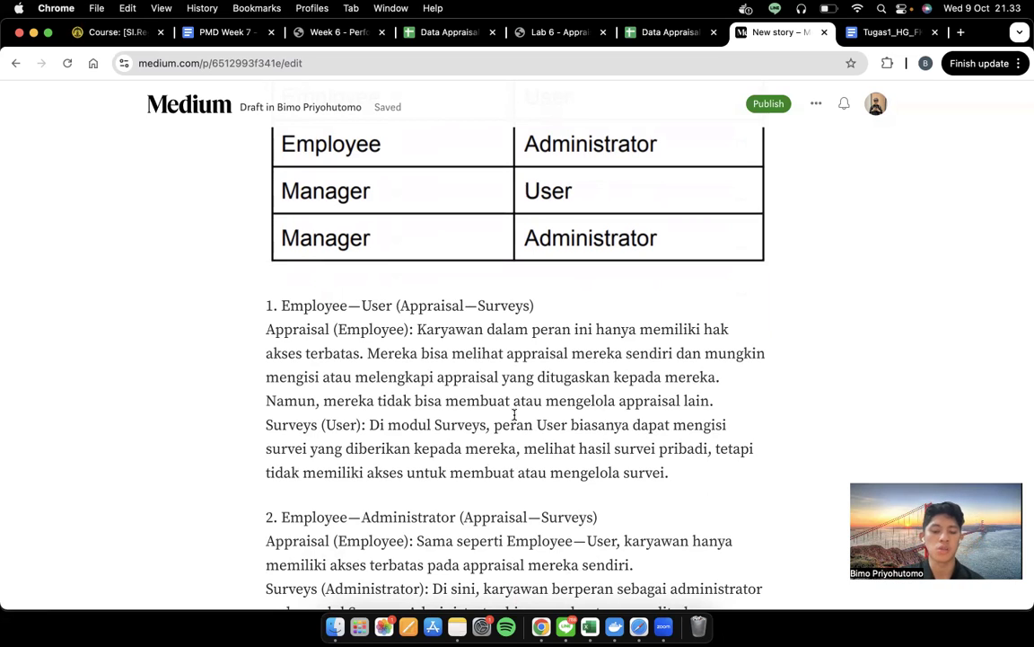
scroll(515, 413, down, 5)
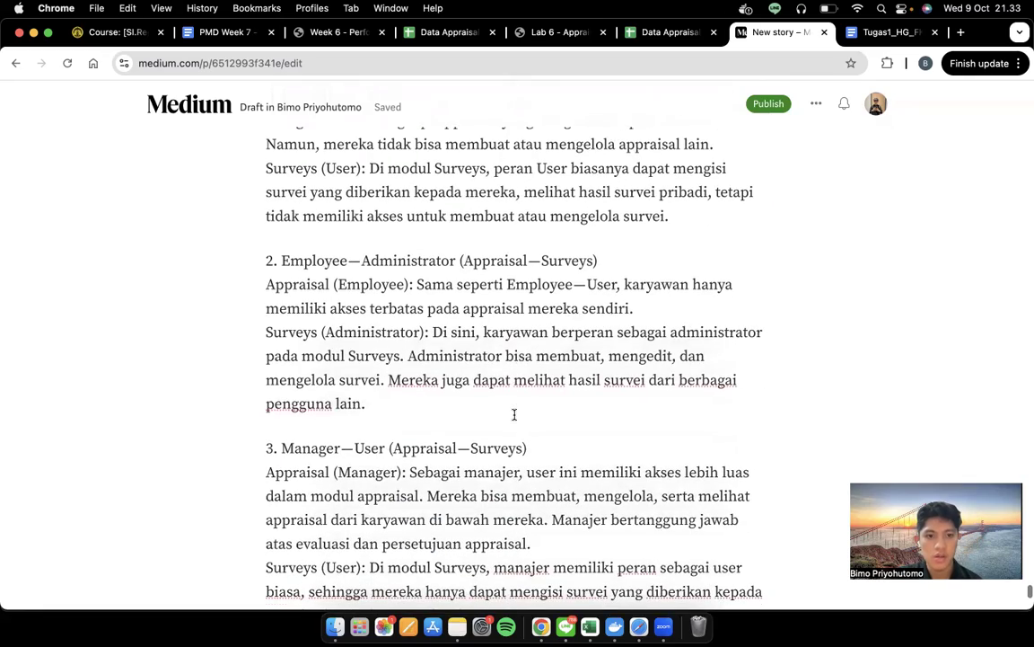
scroll(515, 414, up, 8)
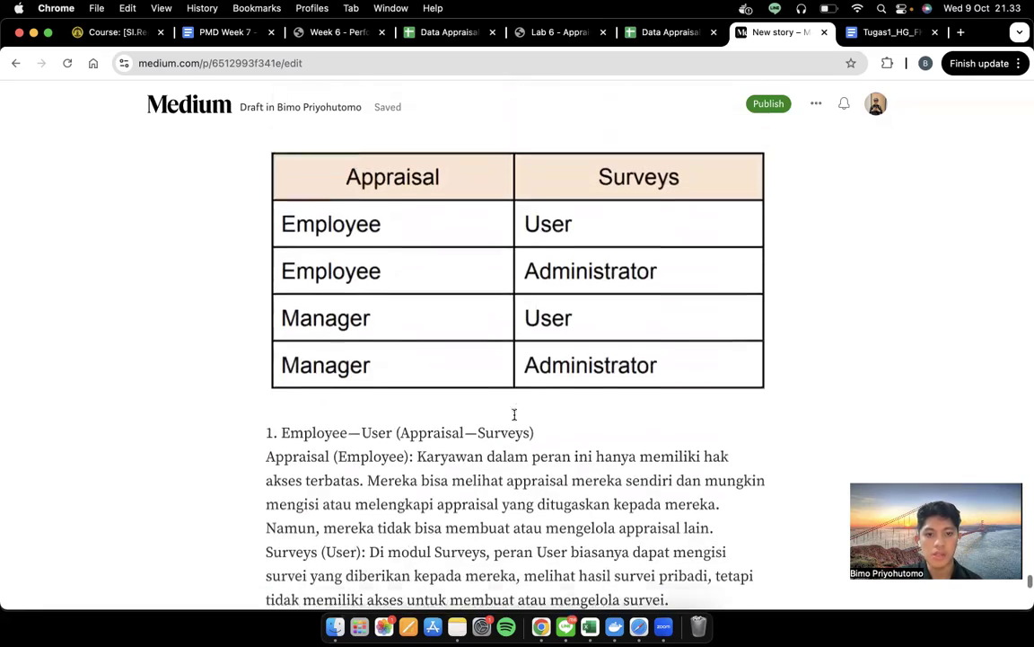
scroll(556, 323, down, 3)
scroll(569, 326, down, 4)
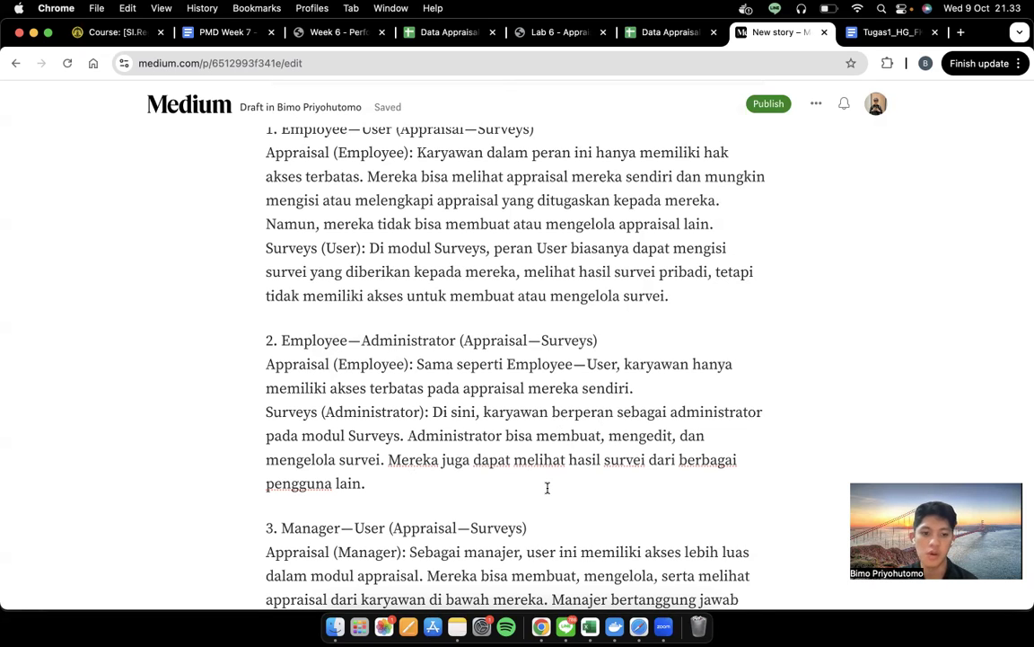
scroll(547, 487, down, 5)
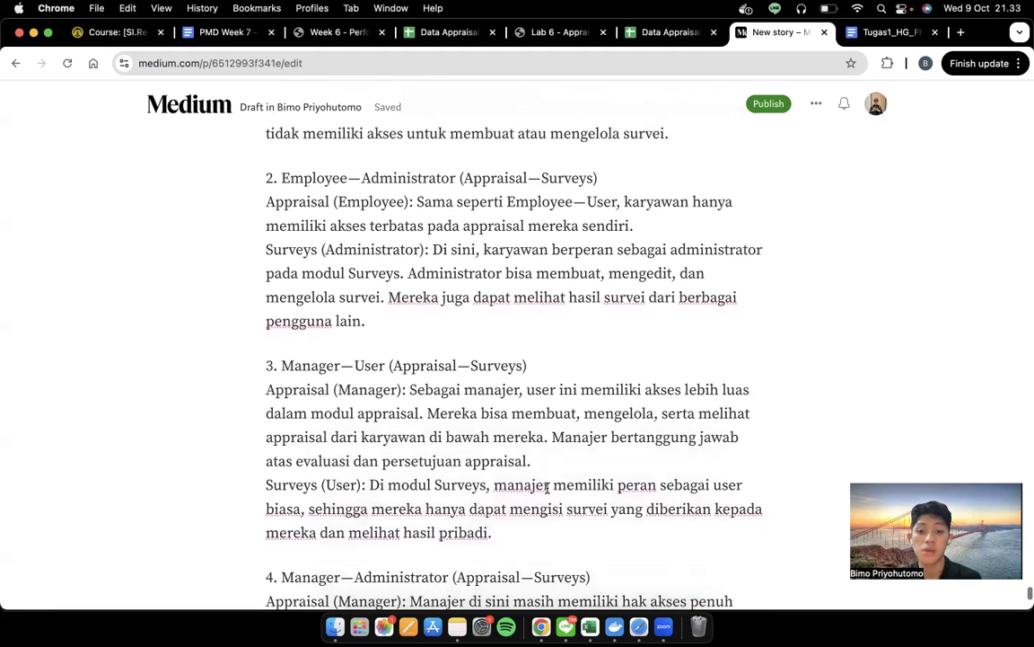
scroll(547, 487, up, 1)
scroll(546, 487, down, 1)
scroll(547, 487, down, 4)
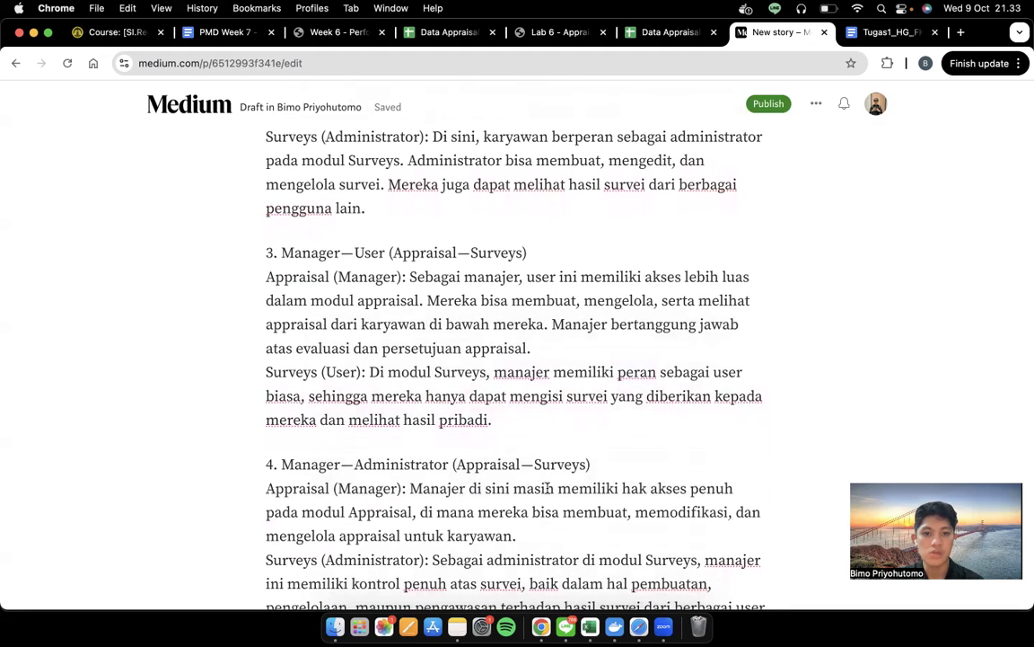
scroll(547, 488, down, 2)
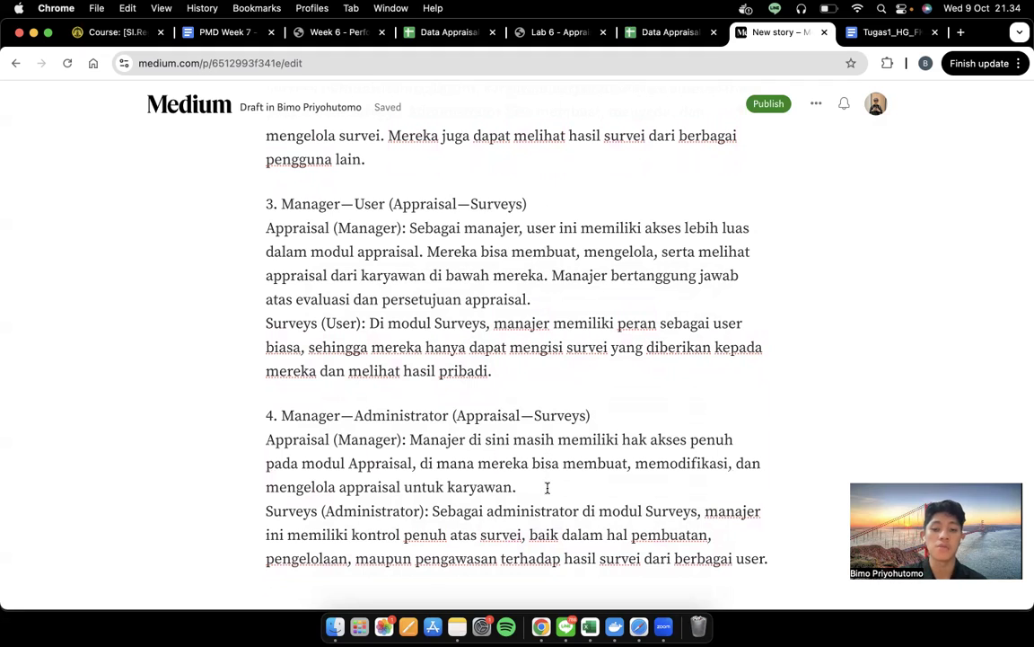
scroll(546, 488, down, 1)
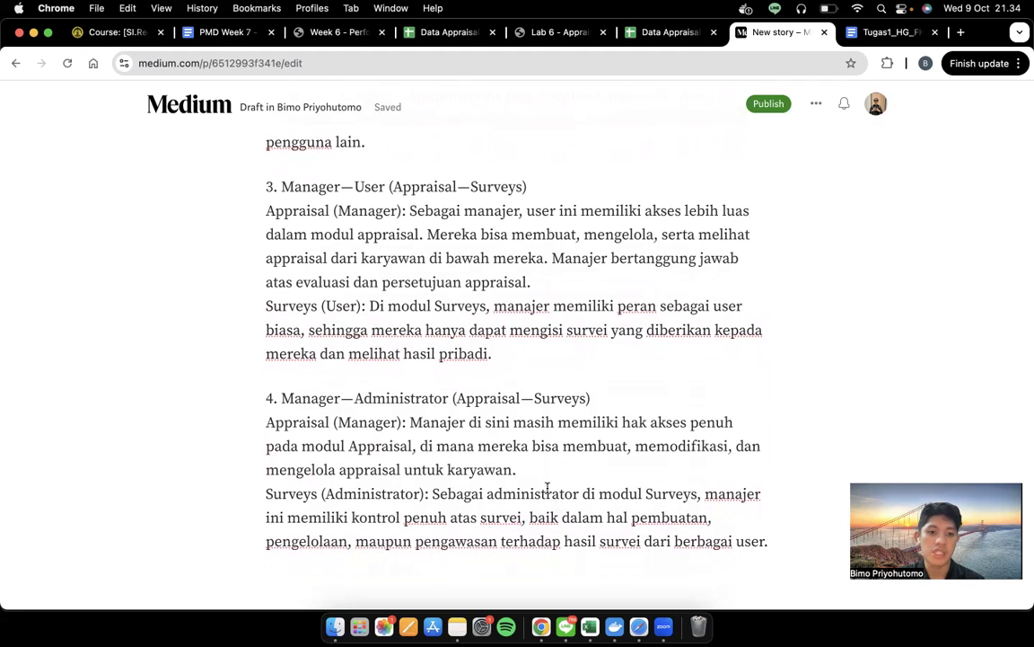
scroll(547, 488, down, 3)
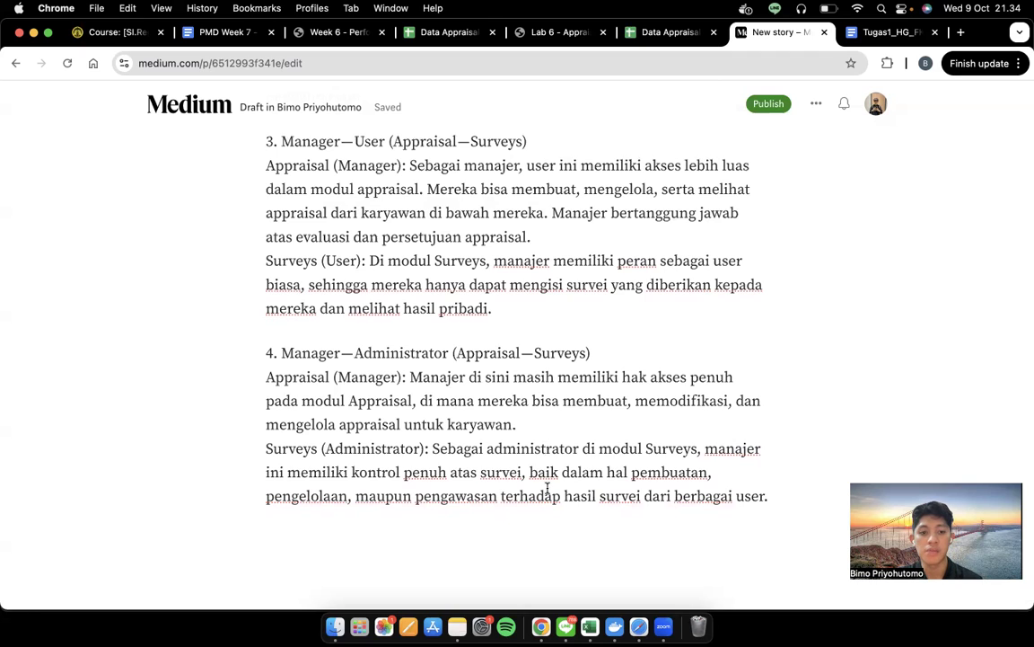
scroll(546, 487, down, 3)
scroll(547, 488, up, 9)
scroll(547, 487, up, 10)
scroll(526, 245, down, 10)
scroll(525, 245, up, 9)
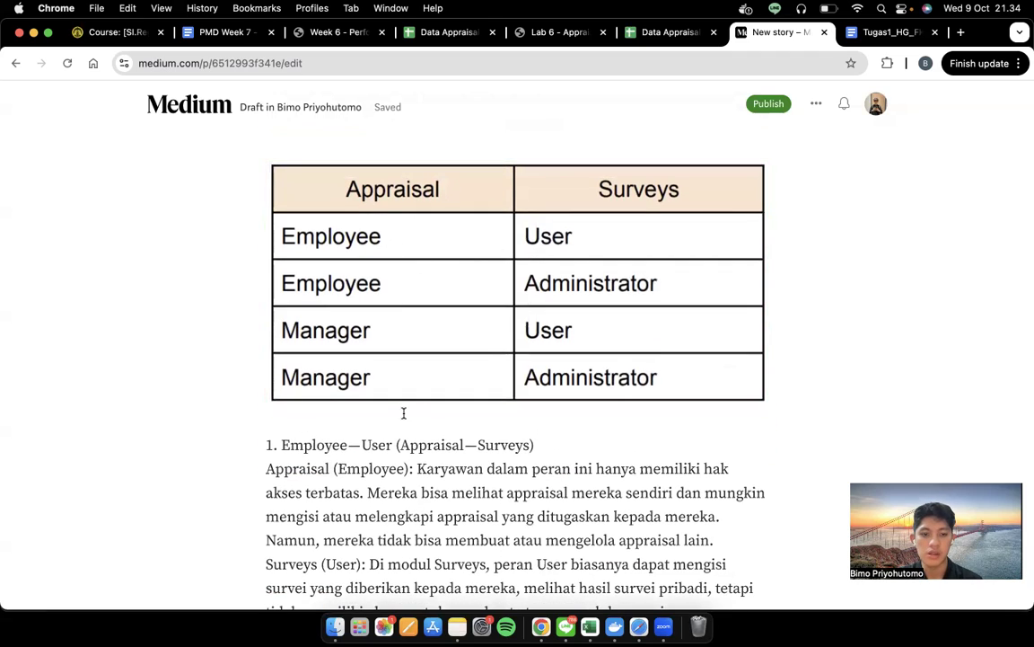
scroll(565, 221, down, 2)
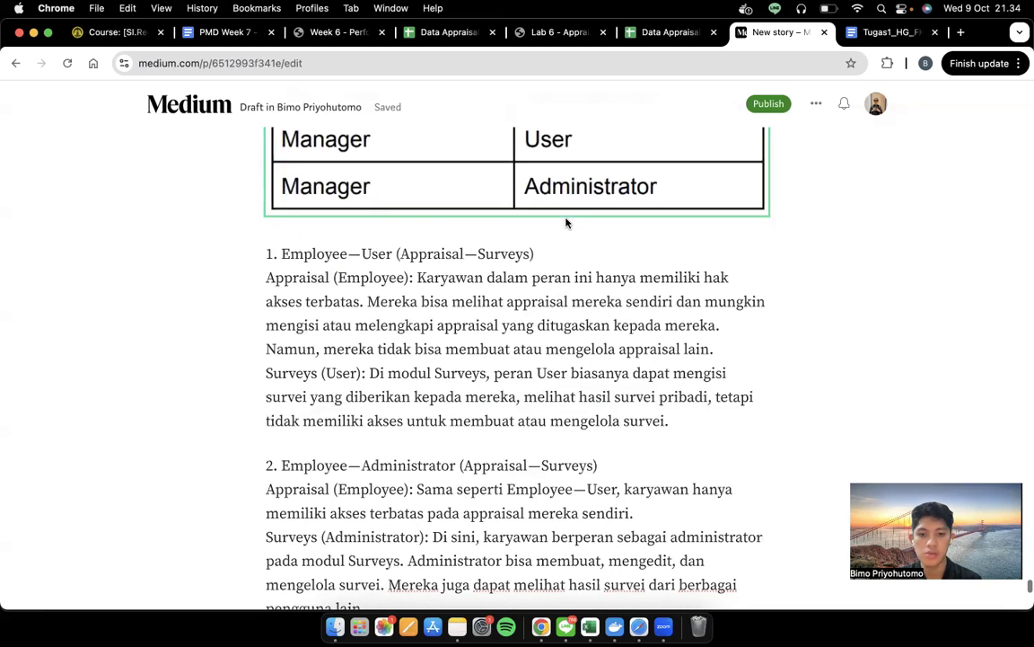
scroll(566, 222, down, 10)
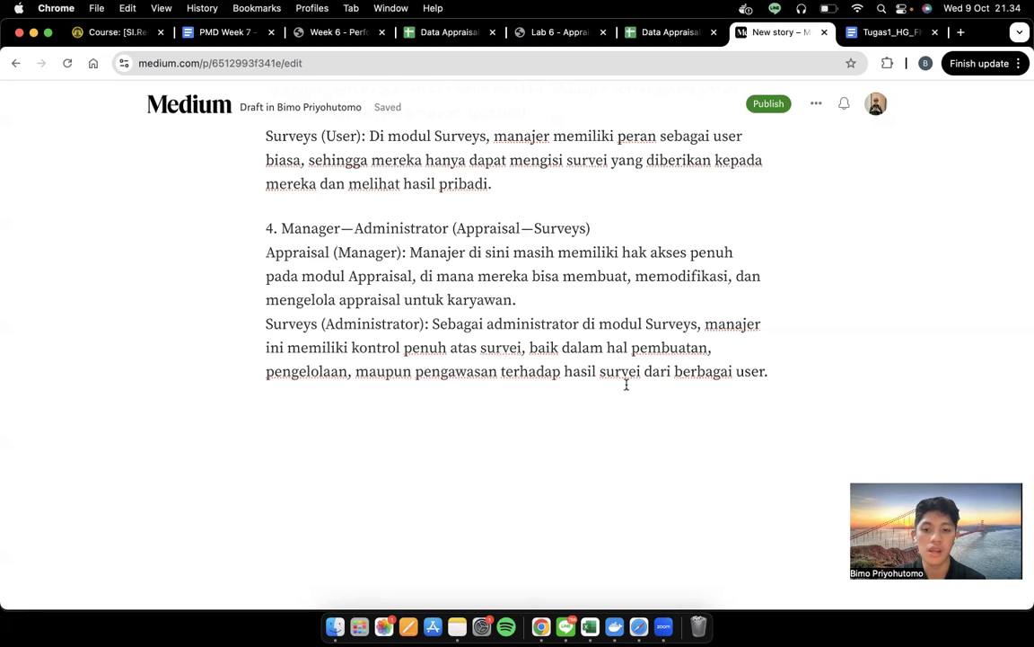
scroll(700, 244, up, 20)
scroll(692, 262, up, 20)
scroll(689, 360, up, 20)
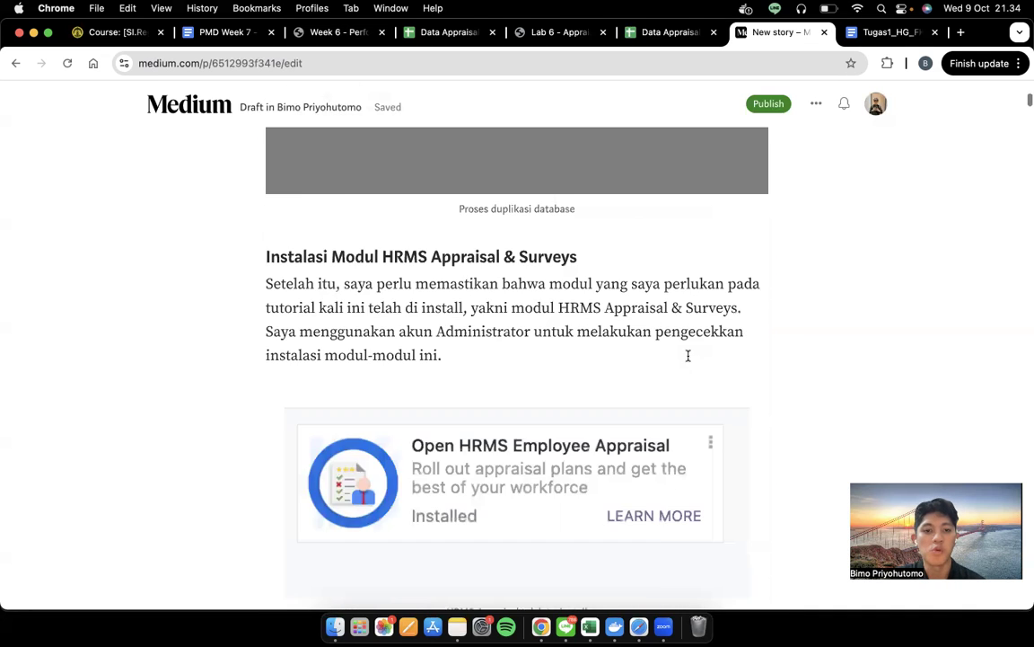
scroll(688, 356, up, 15)
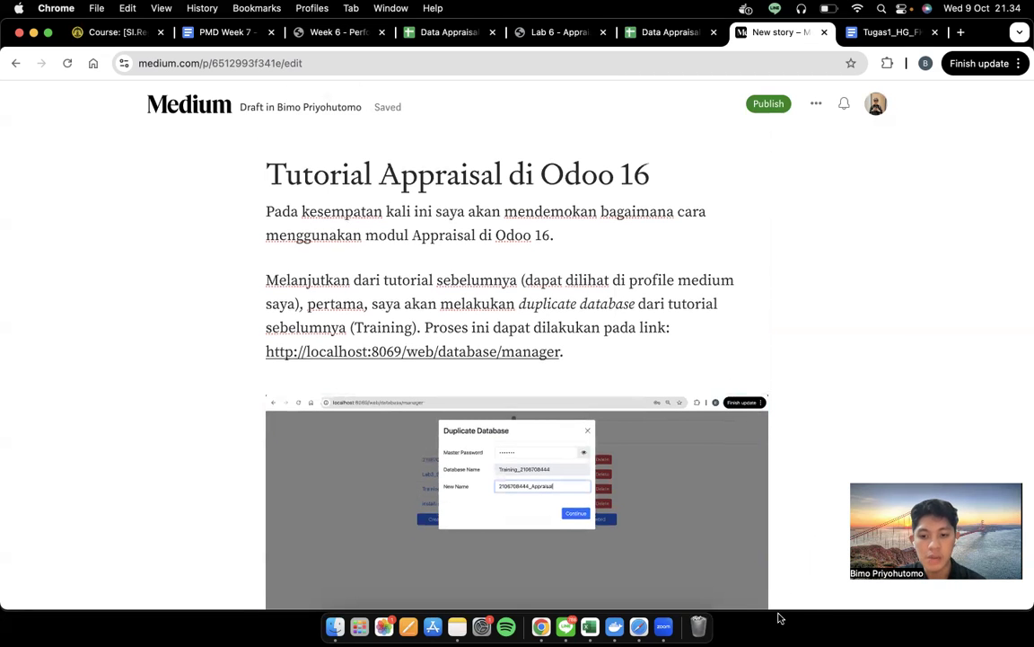